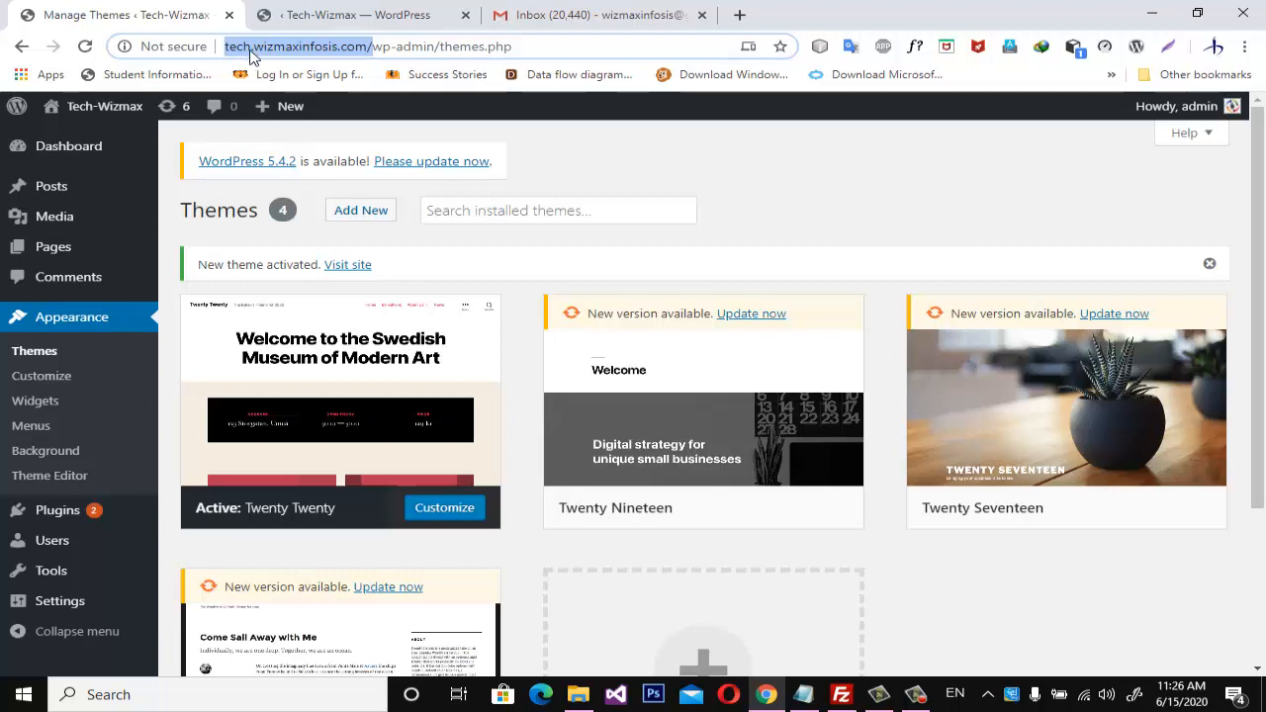
Open the live Tech-Wizmax site in a new browser tab and look over its home page down to the widgets.
mouse_move(96, 119)
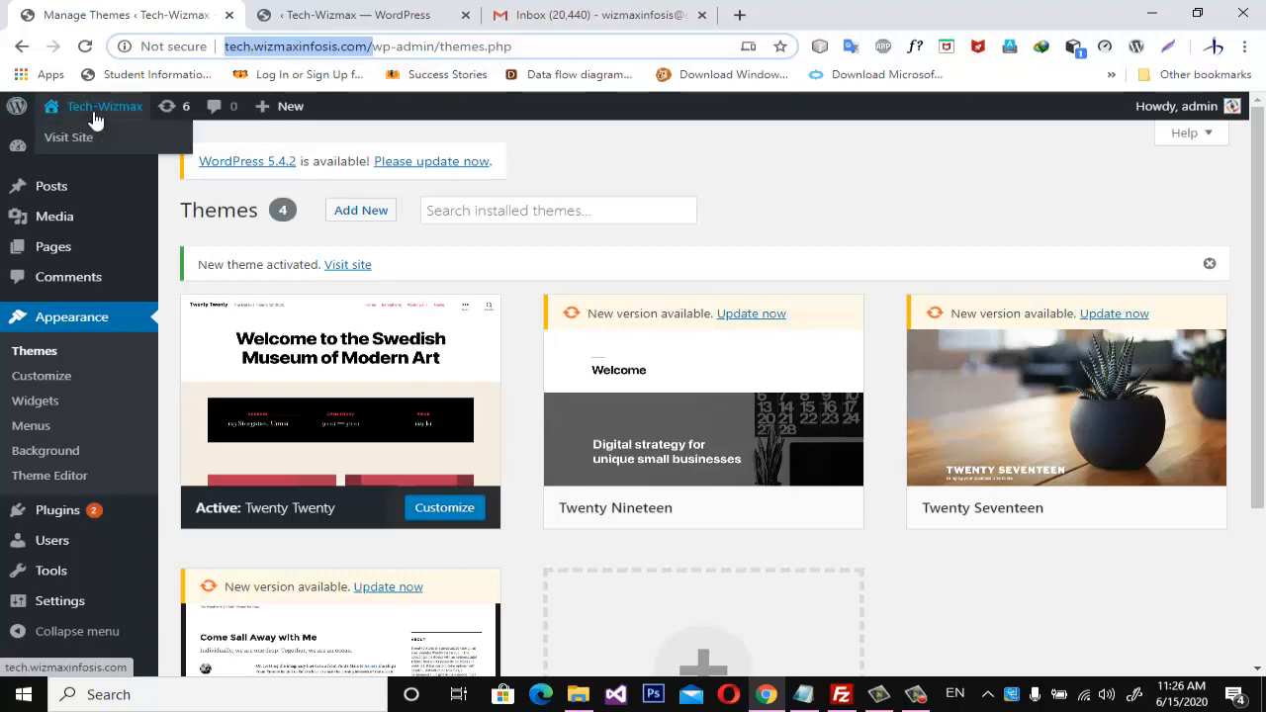
middle_click(85, 142)
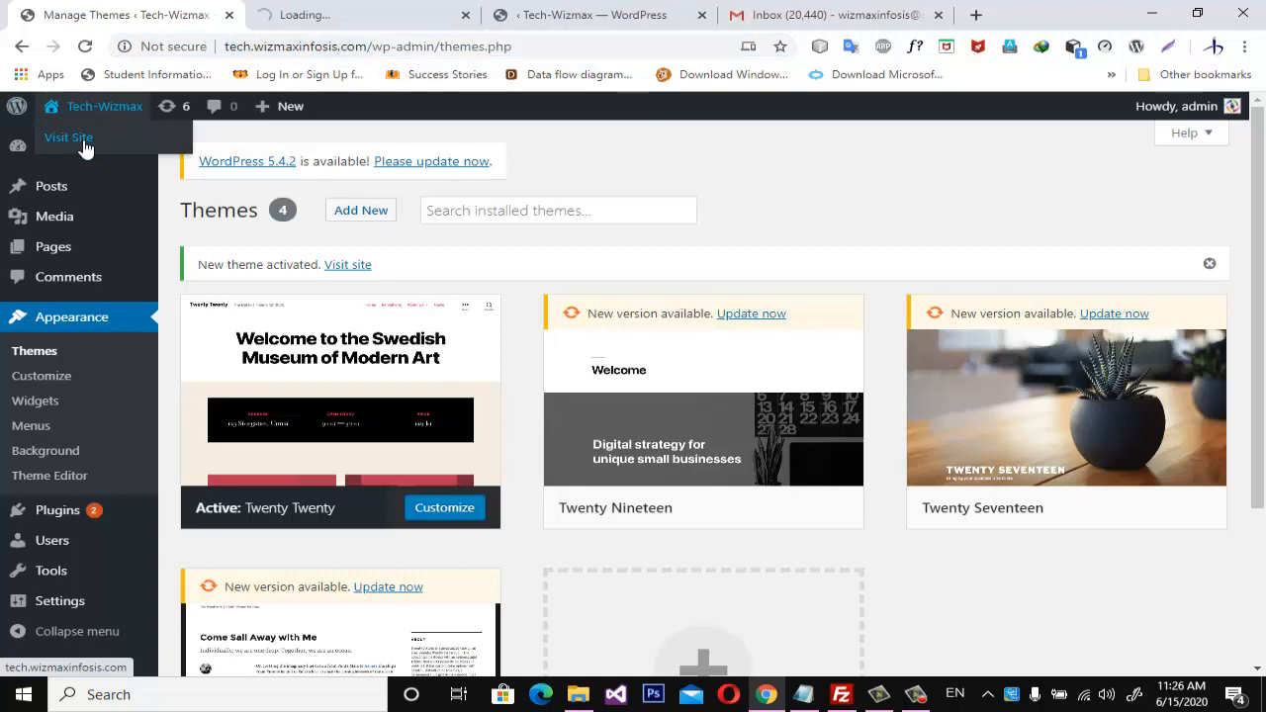
click(319, 14)
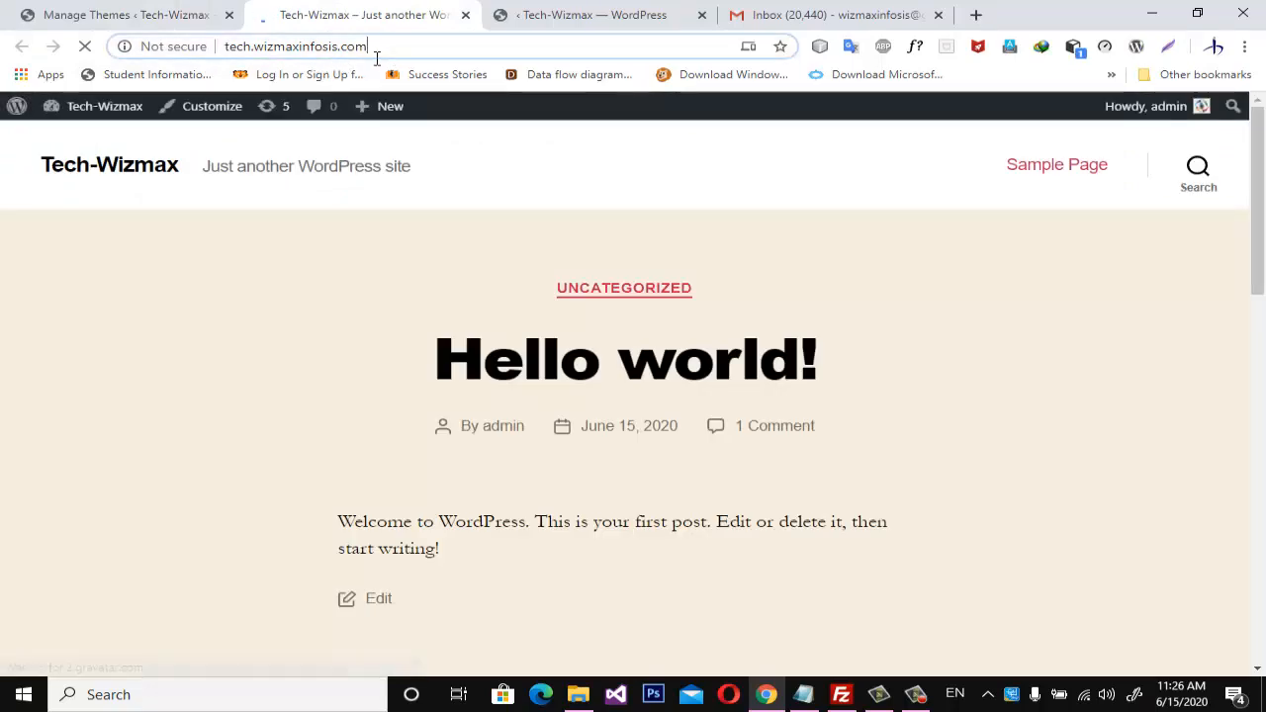
click(368, 46)
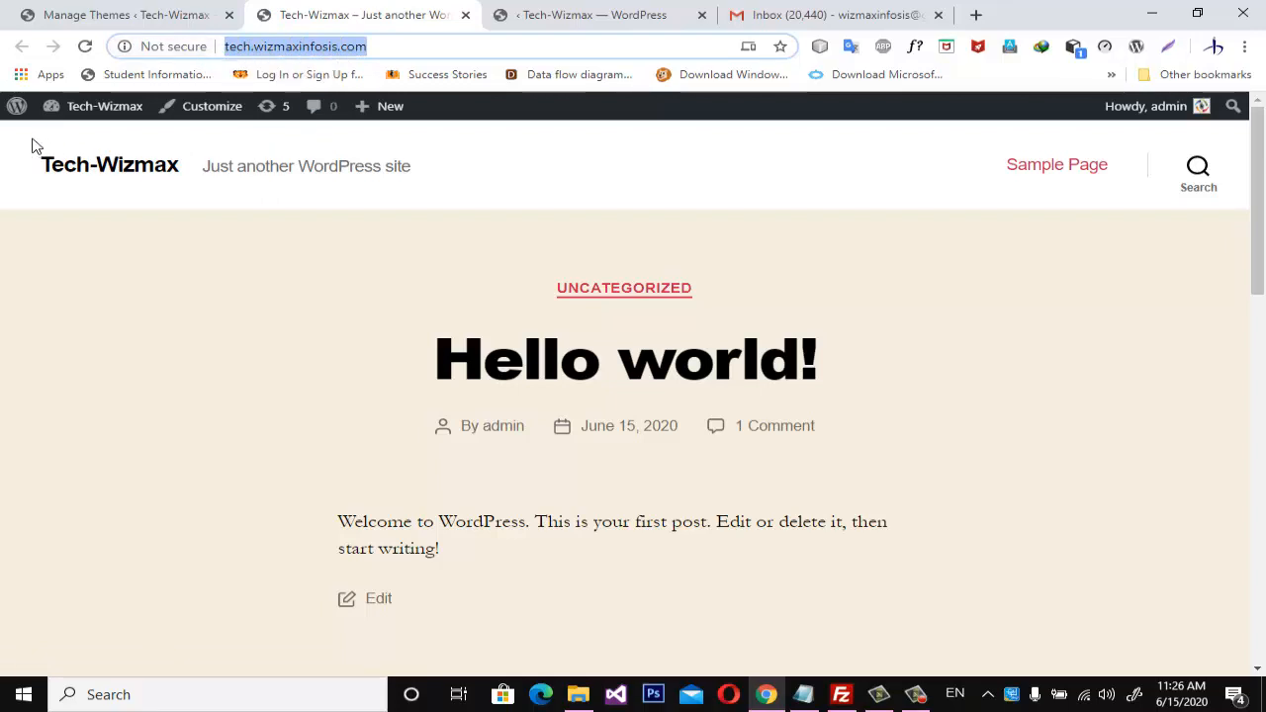
scroll(927, 452, down, 9)
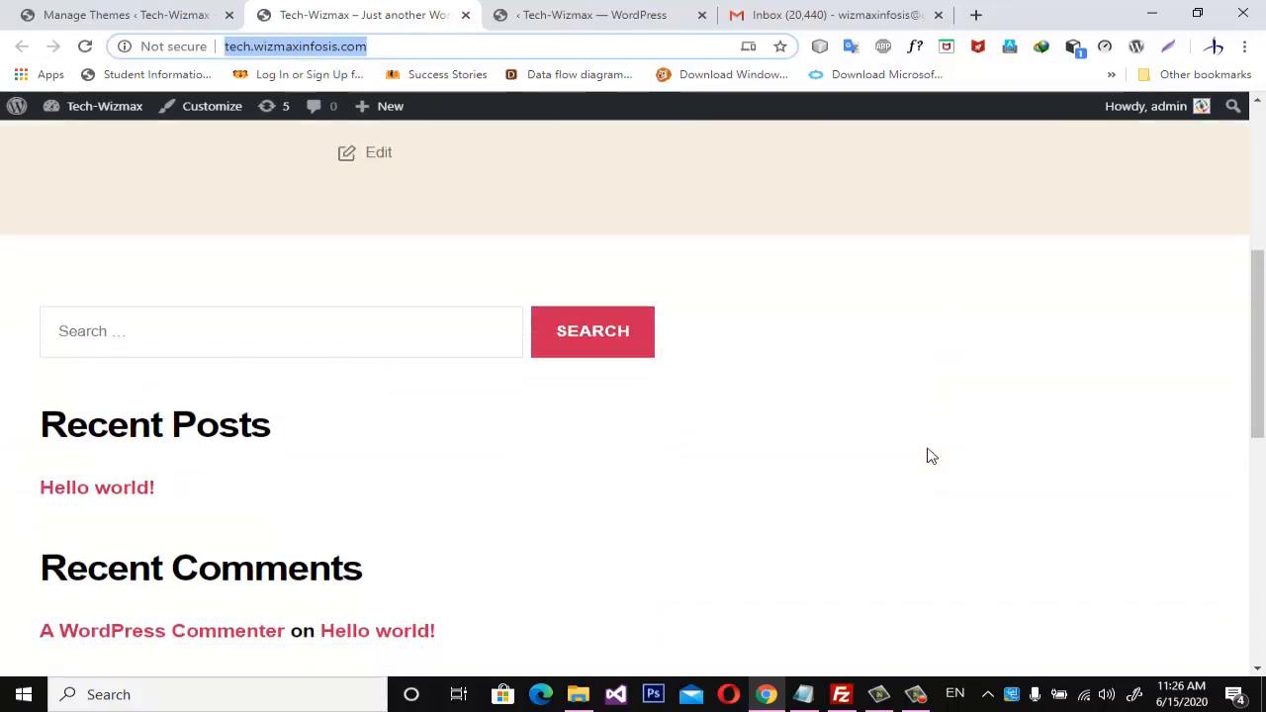
scroll(930, 455, down, 3)
scroll(930, 455, up, 10)
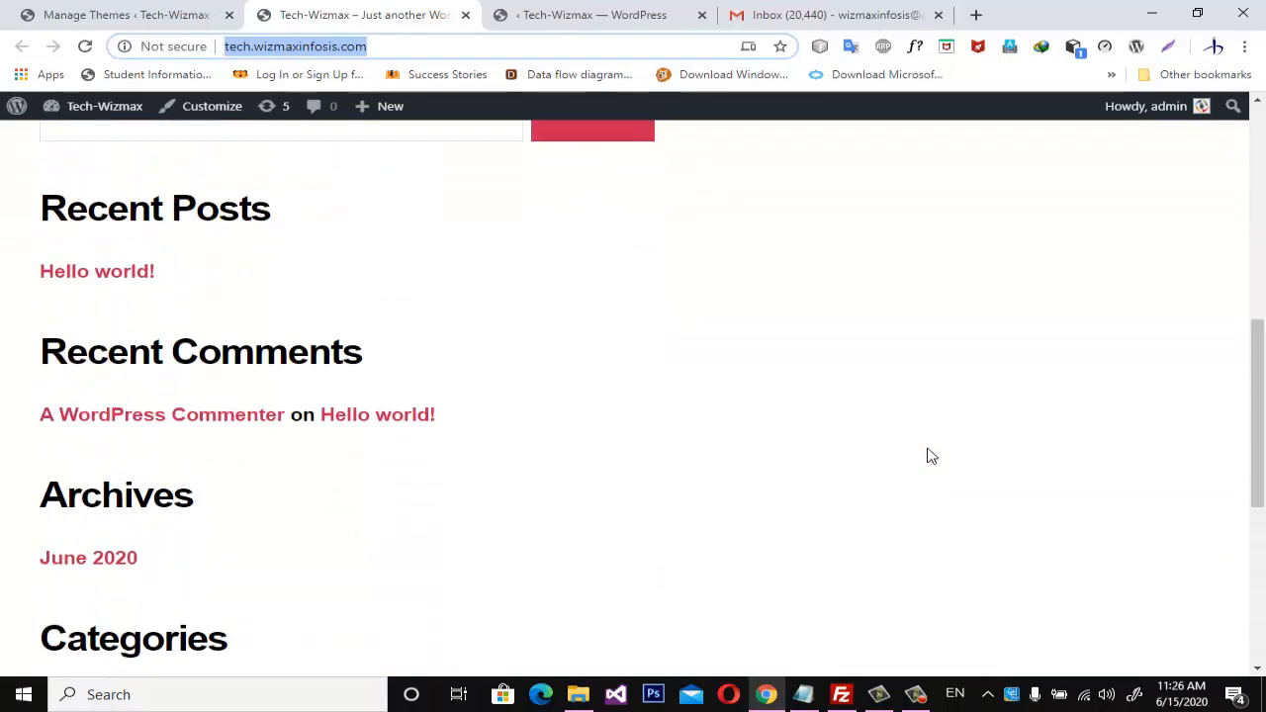
scroll(930, 456, up, 2)
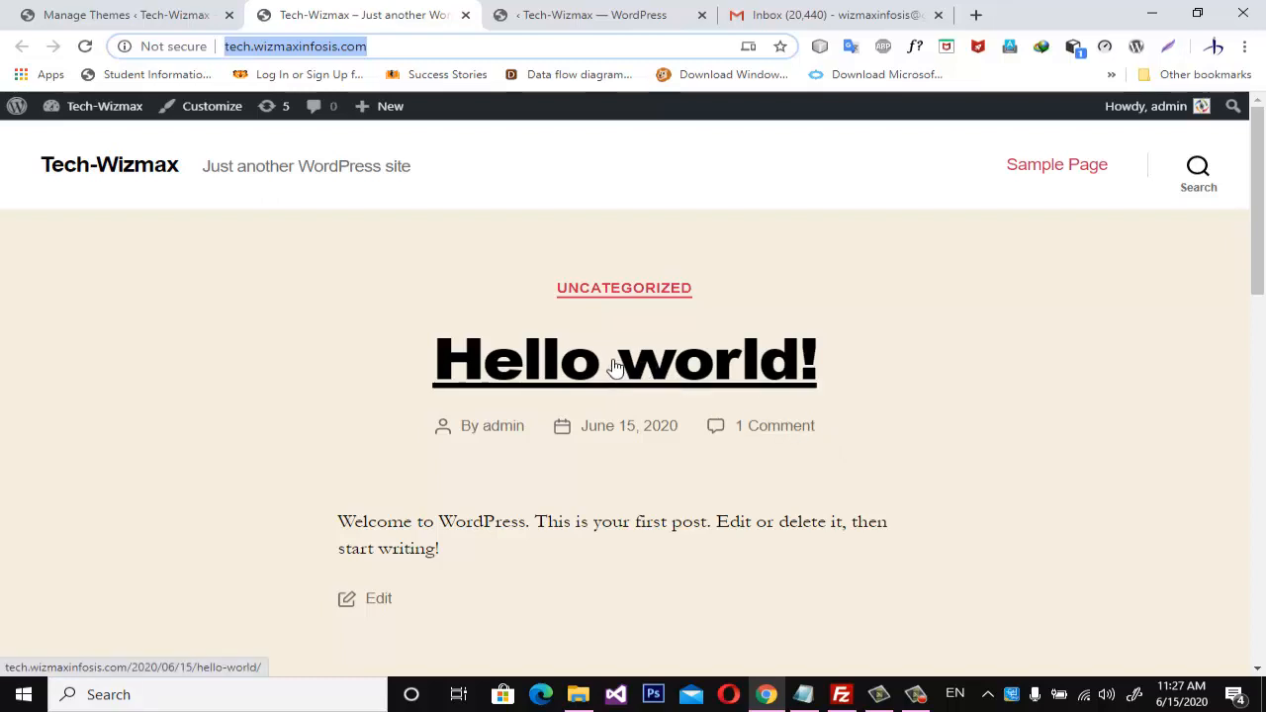
Open callmycity.com in a new browser tab and examine its home page from the header navigation down to the footer.
click(976, 15)
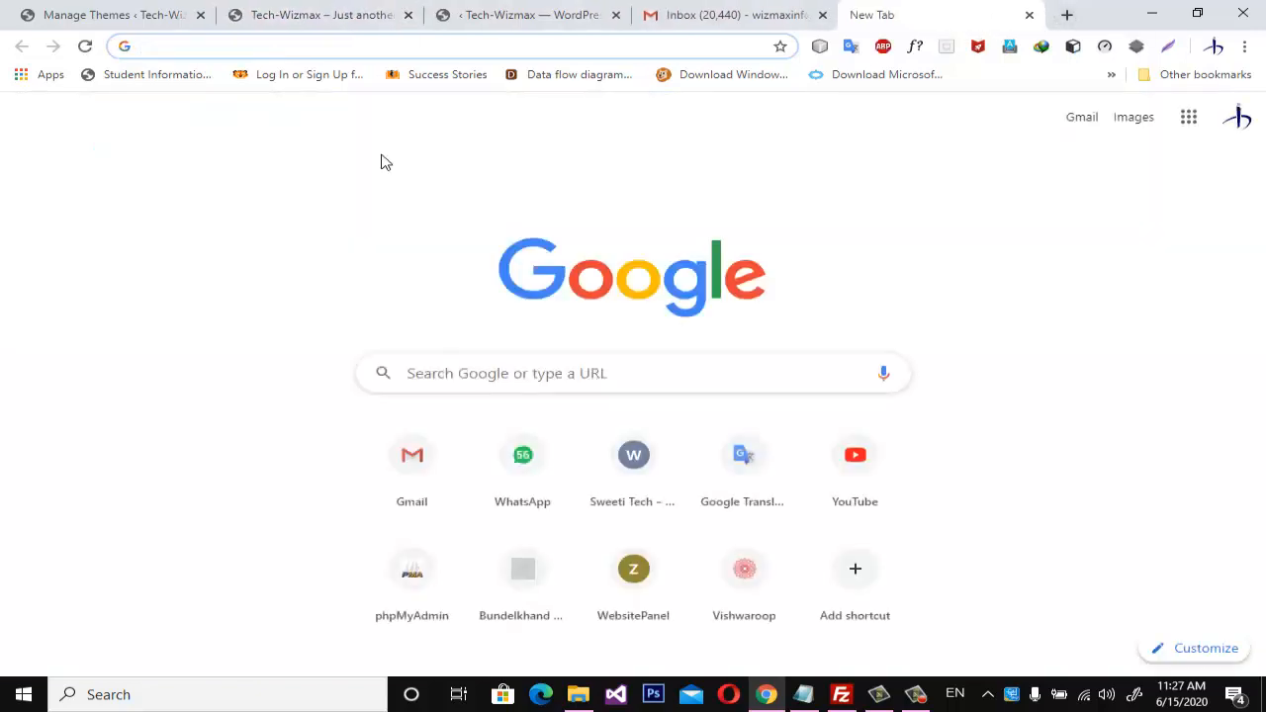
text(callmycity.com)
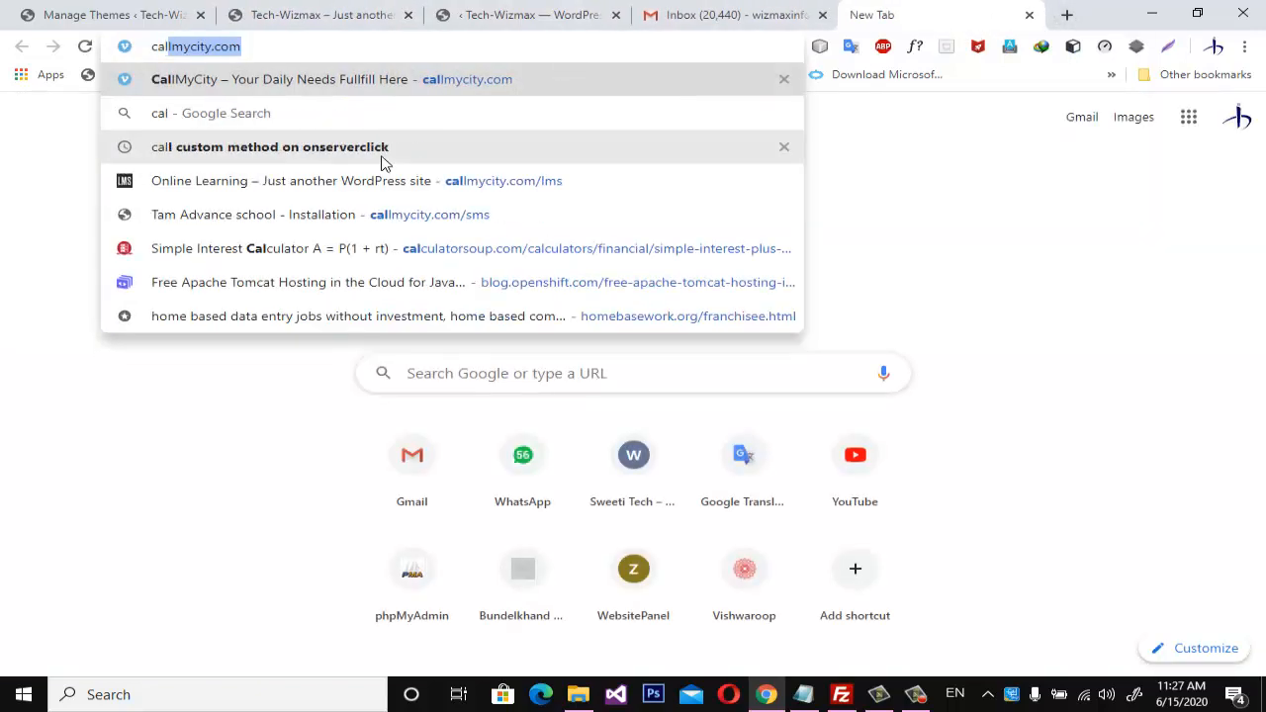
key(Return)
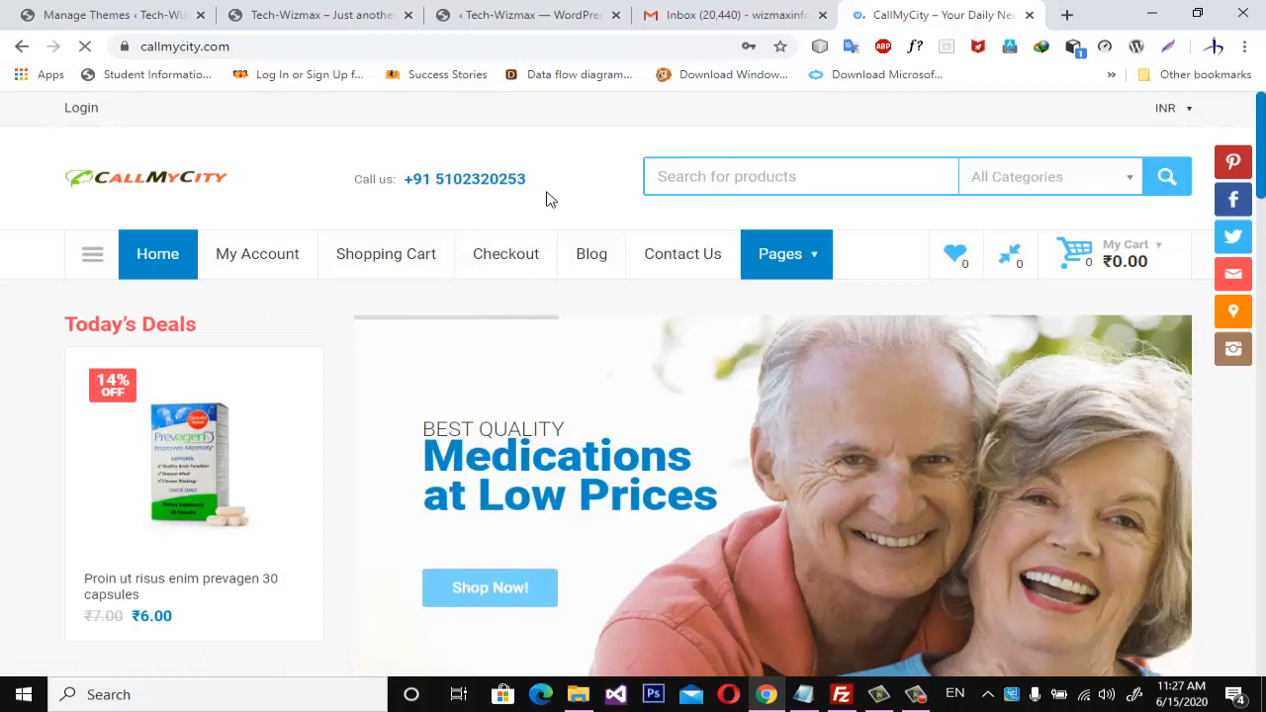
scroll(550, 199, down, 8)
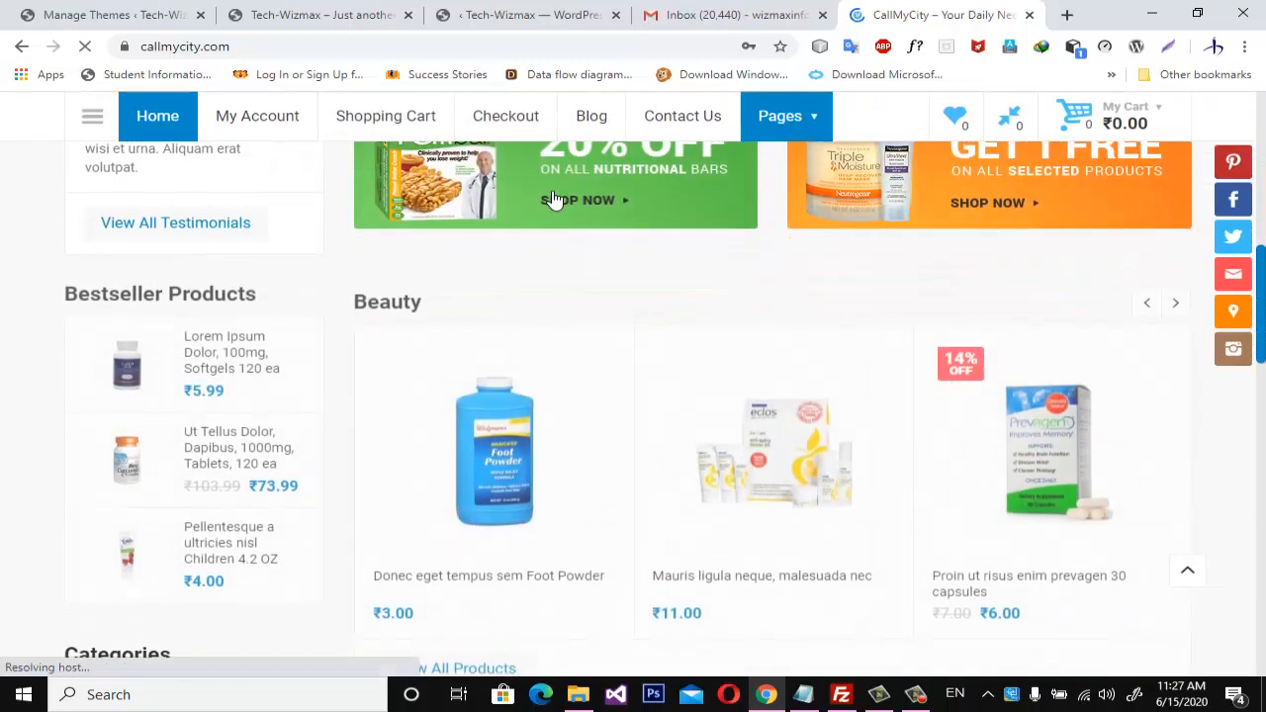
scroll(550, 199, down, 6)
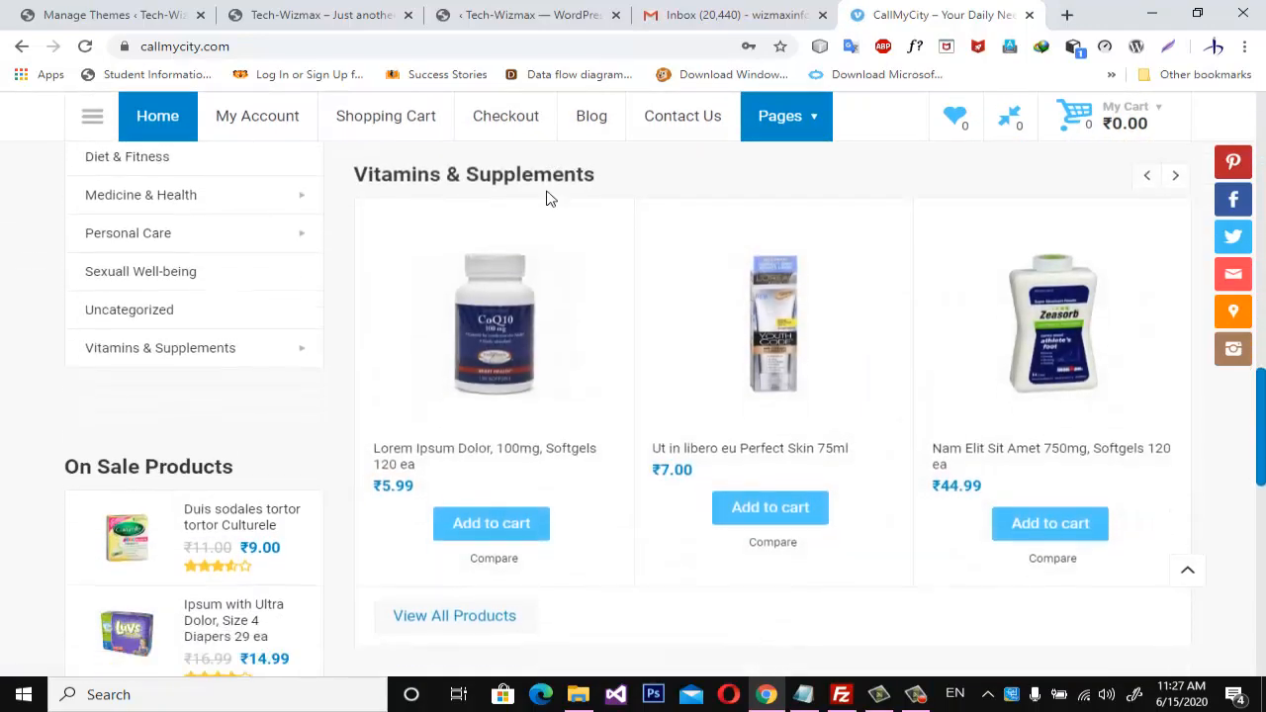
scroll(550, 199, down, 8)
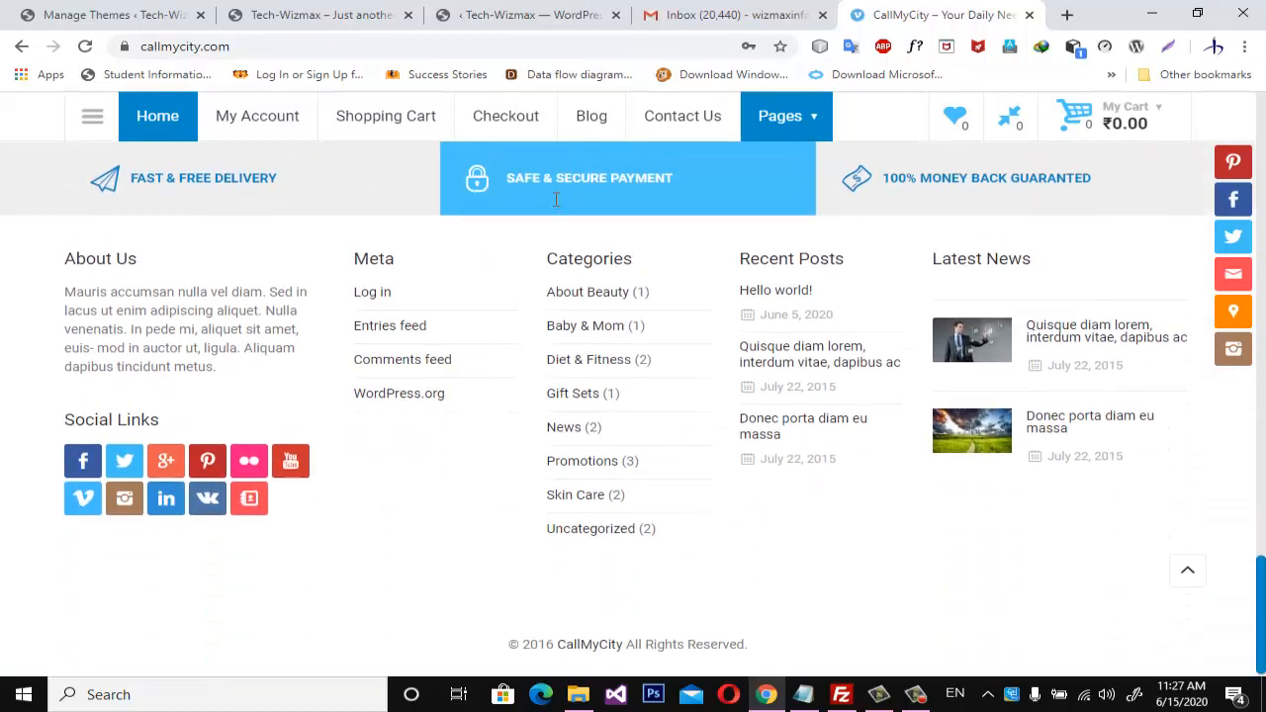
scroll(550, 199, up, 20)
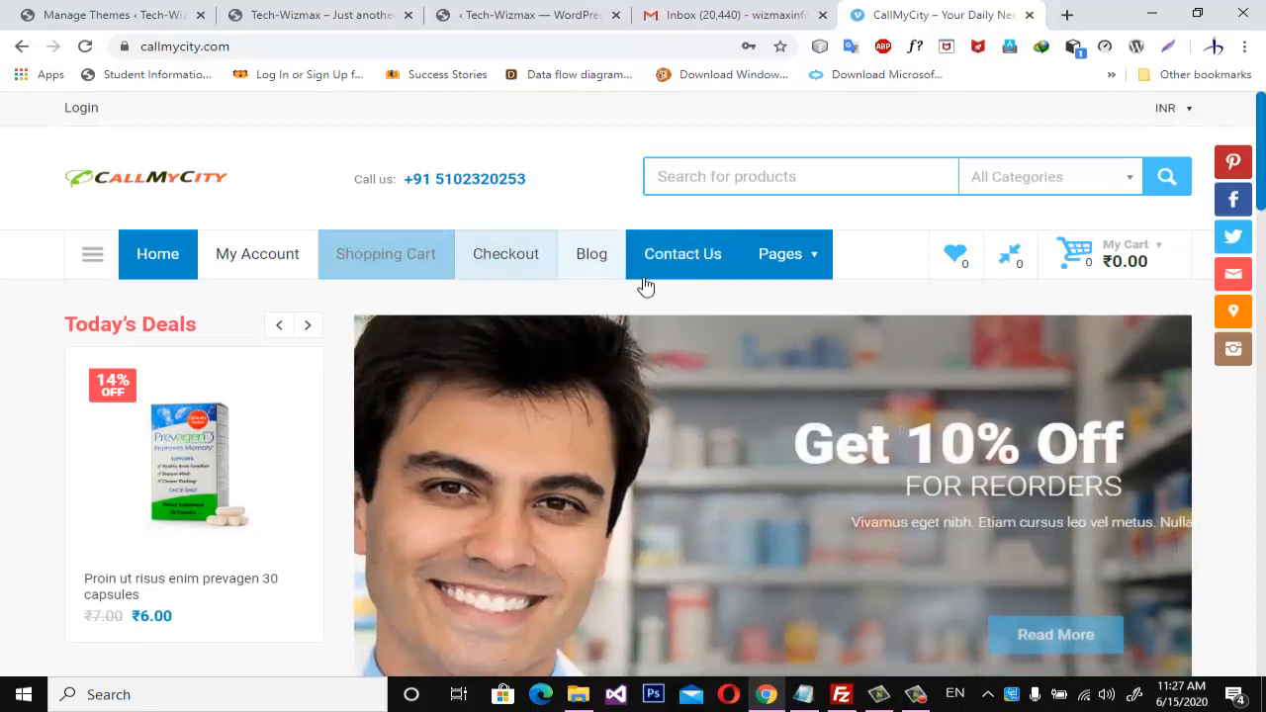
scroll(631, 386, down, 20)
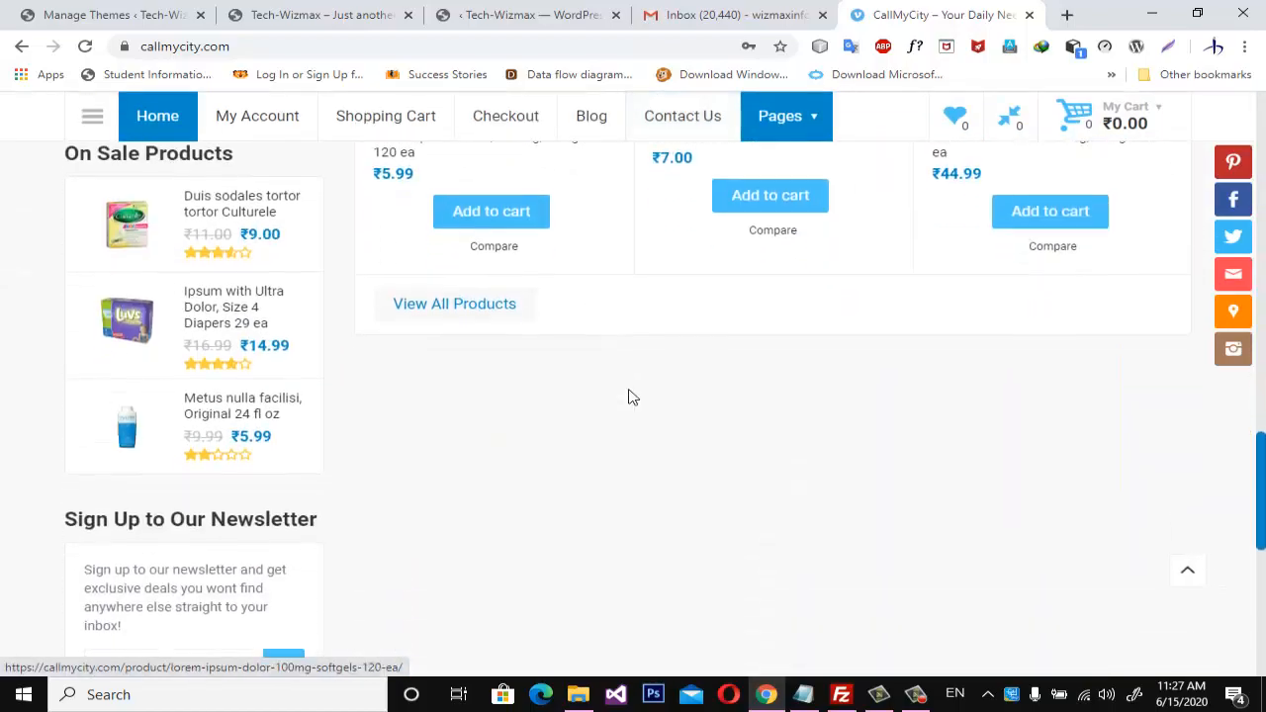
scroll(631, 395, up, 20)
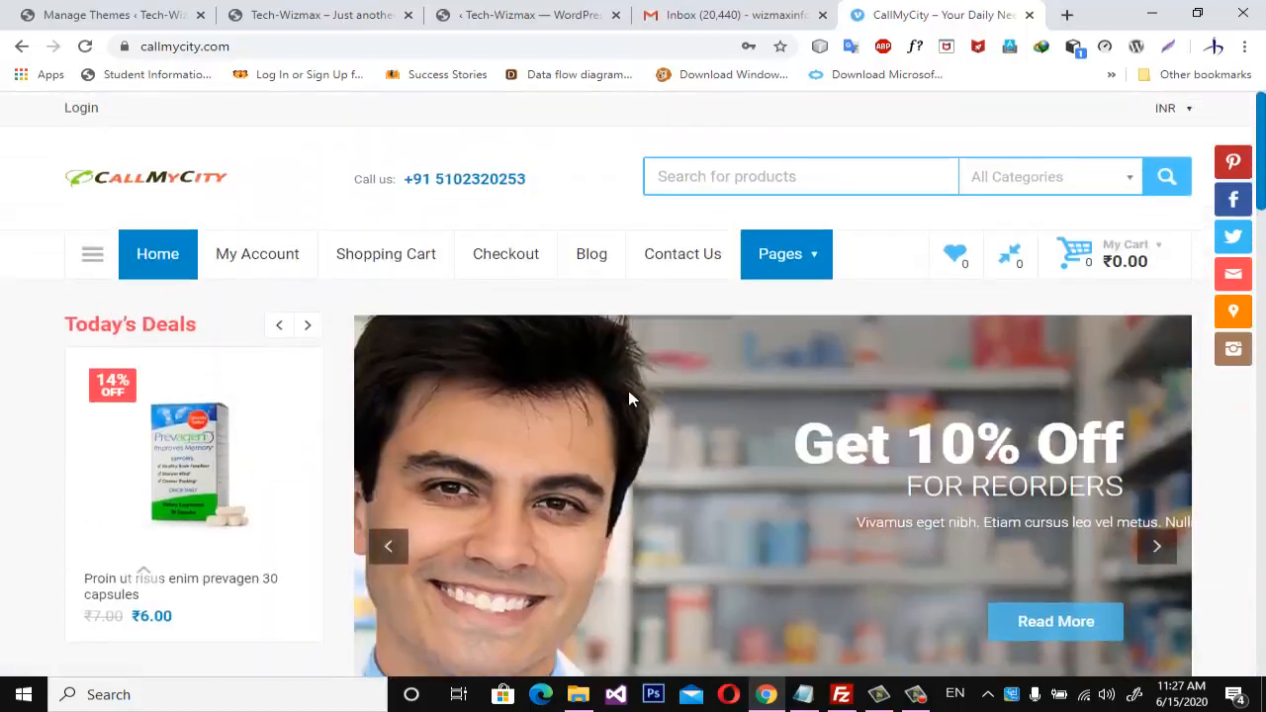
Place the CallMyCity tab directly after the Tech-Wizmax home page tab and compare the two sites' home pages.
click(485, 17)
click(285, 19)
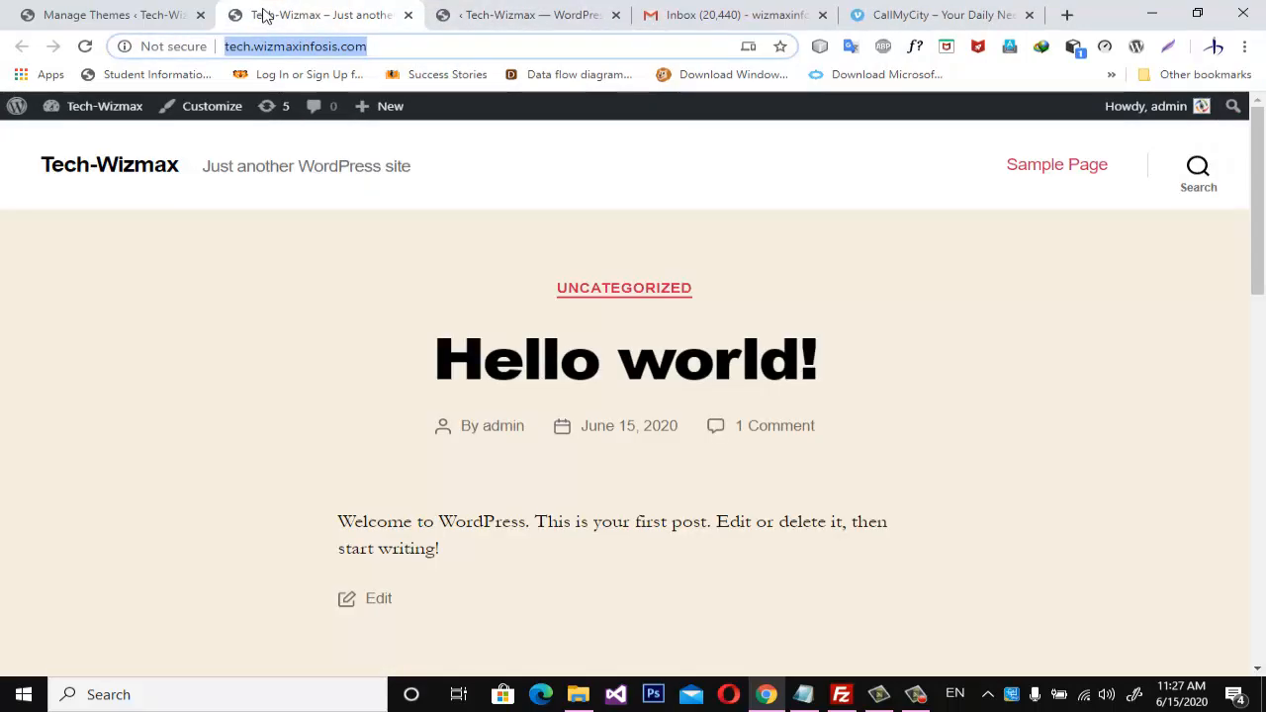
drag(891, 19, 488, 42)
click(351, 14)
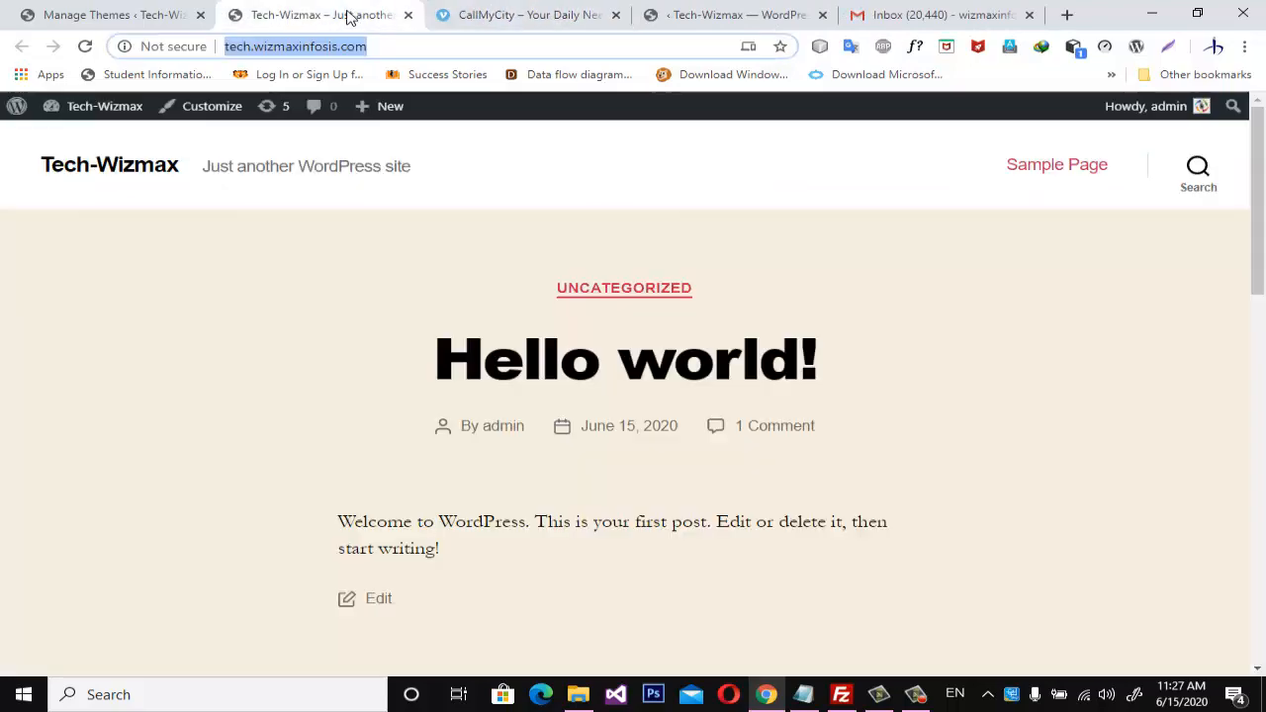
click(494, 18)
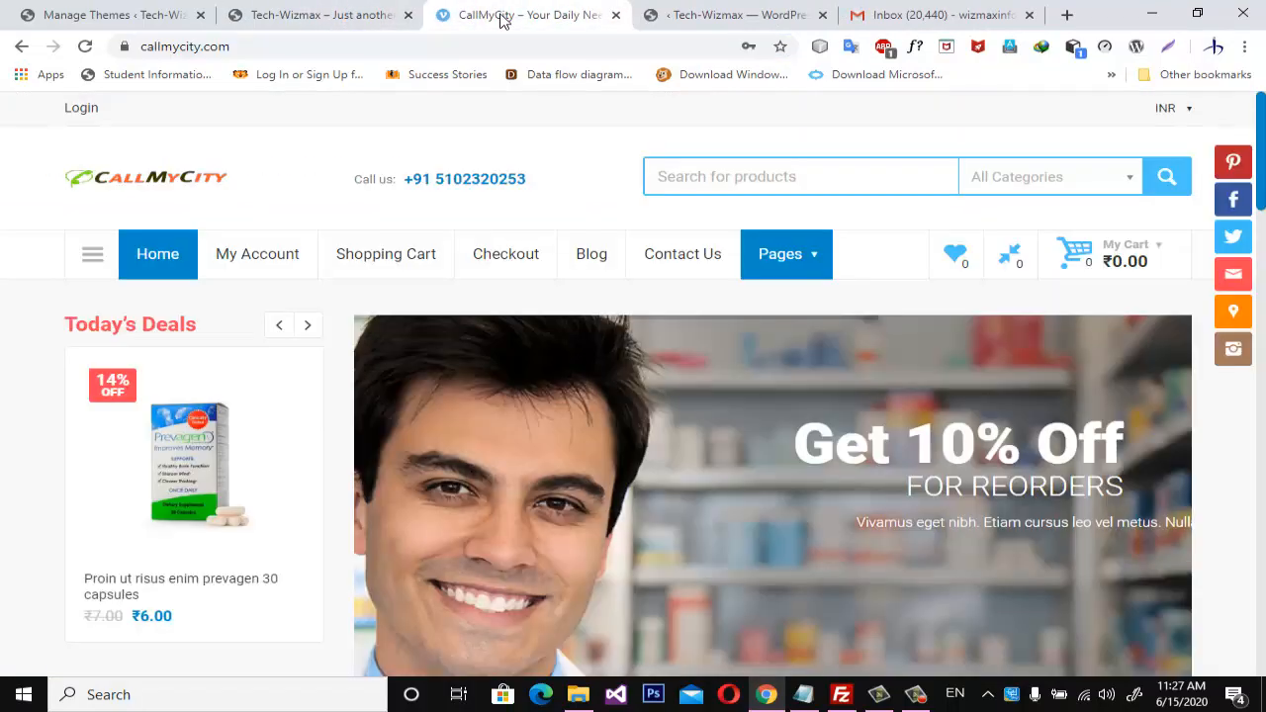
click(331, 20)
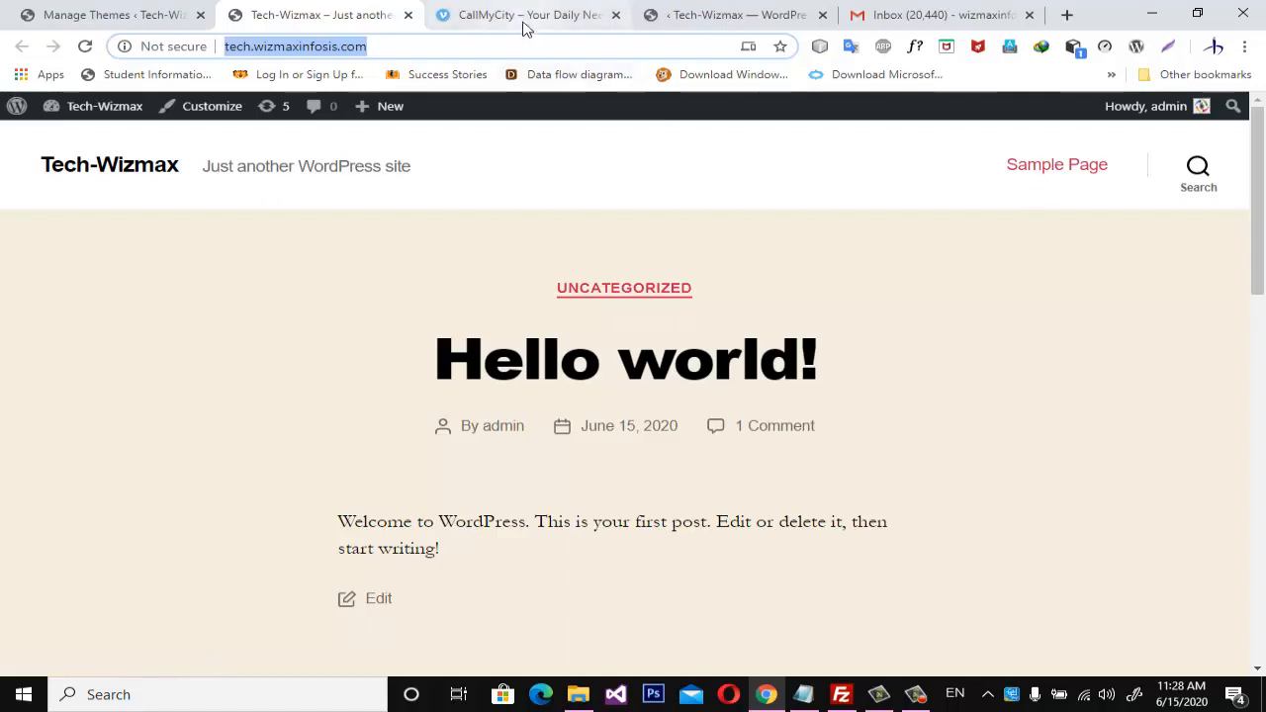
Load sweetitech.wizmaxinfosis.com in place of the Elementor getting-started page, order its tab before CallMyCity, and view the site's header navigation.
click(721, 17)
click(307, 47)
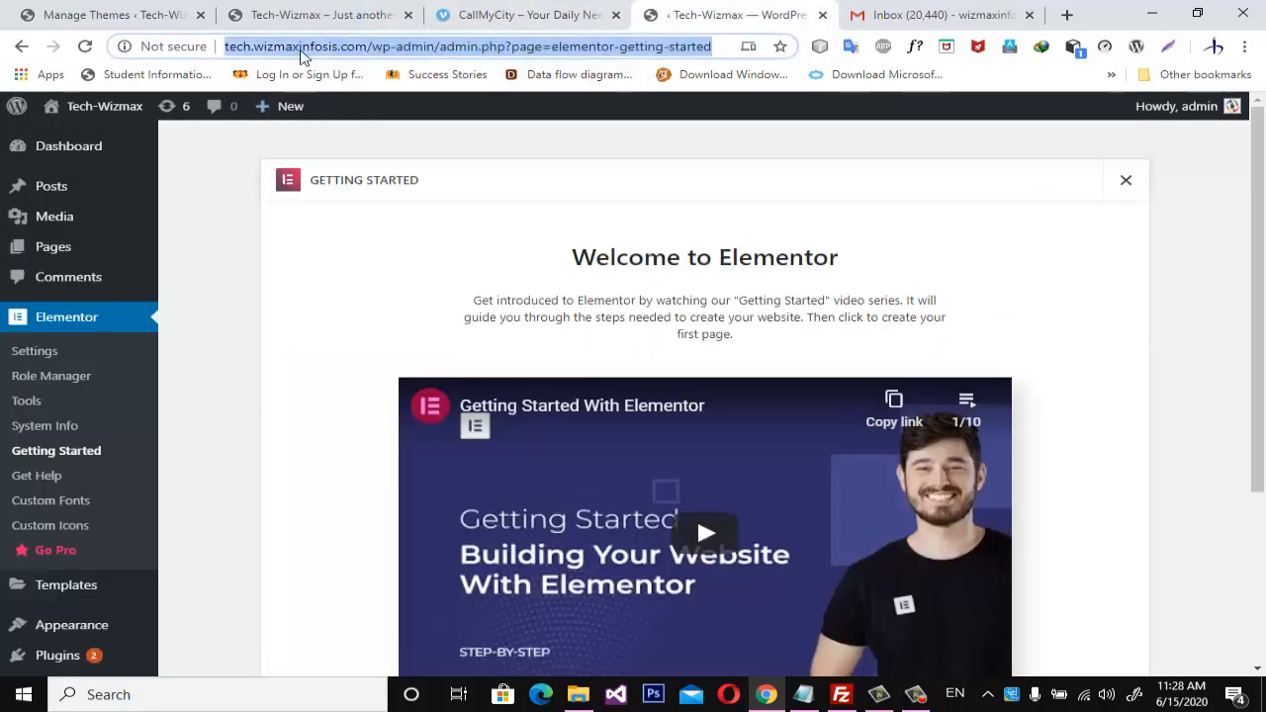
text(swee)
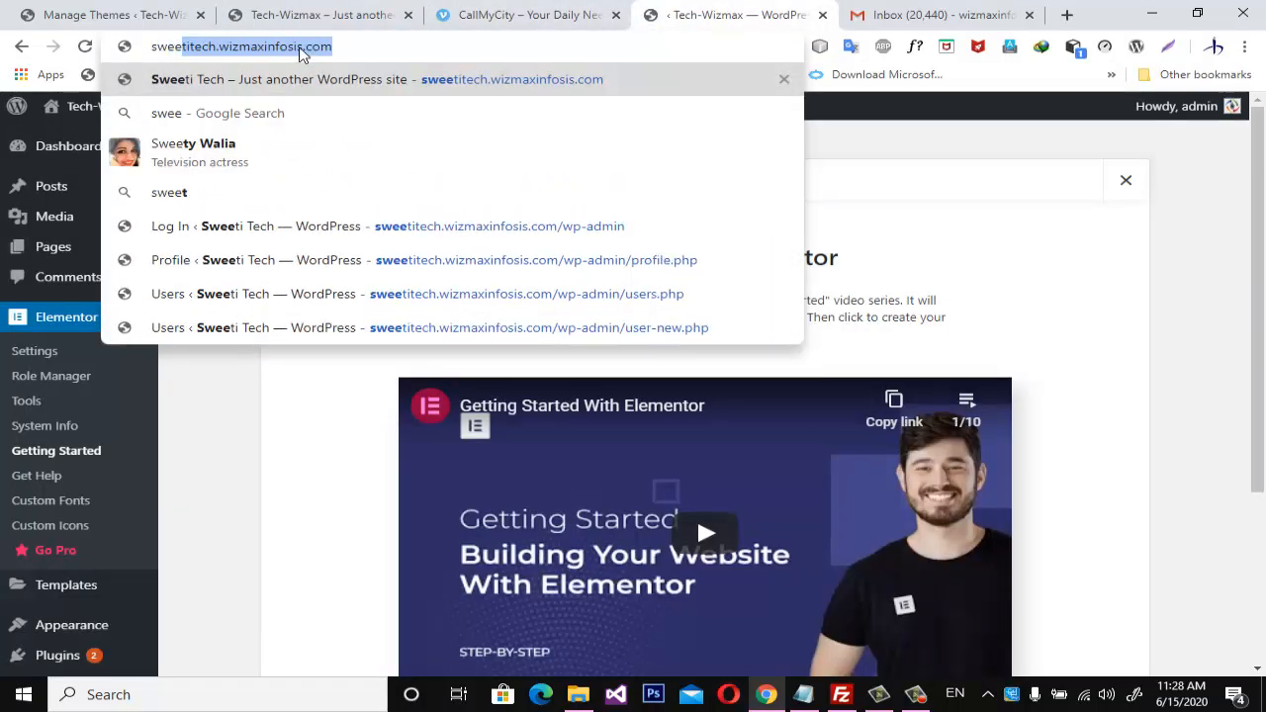
key(Return)
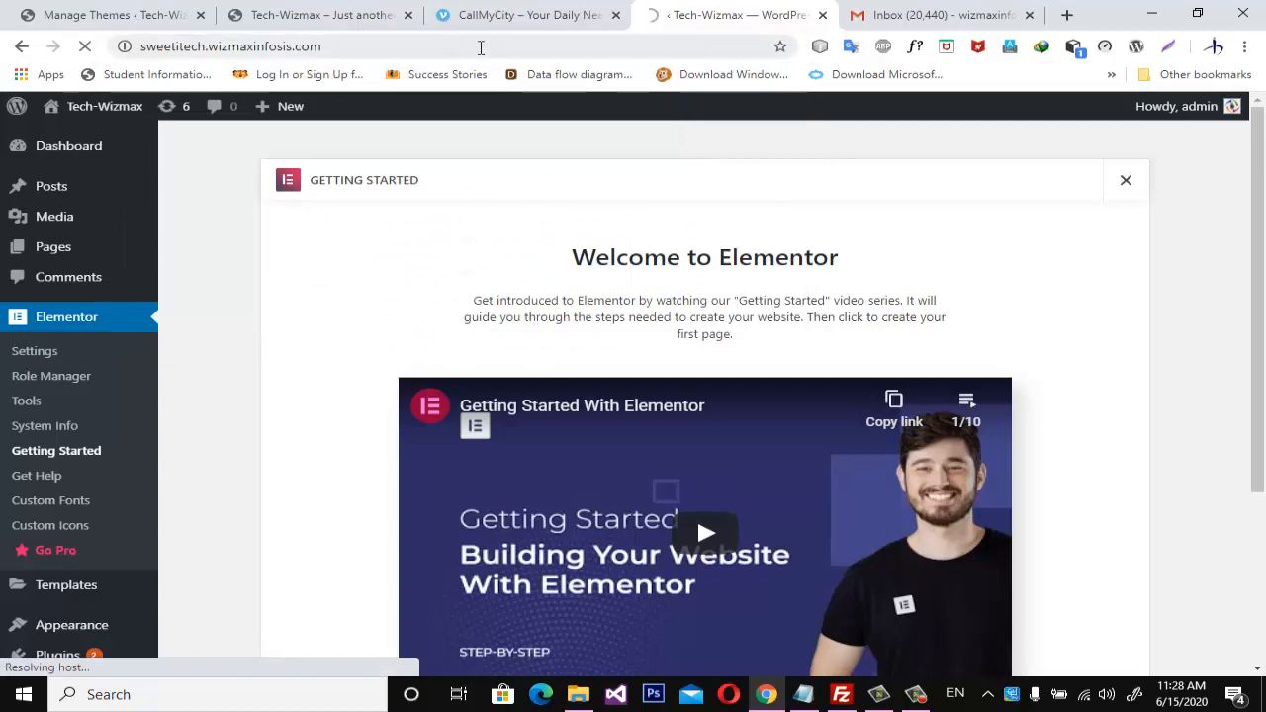
drag(525, 15, 712, 15)
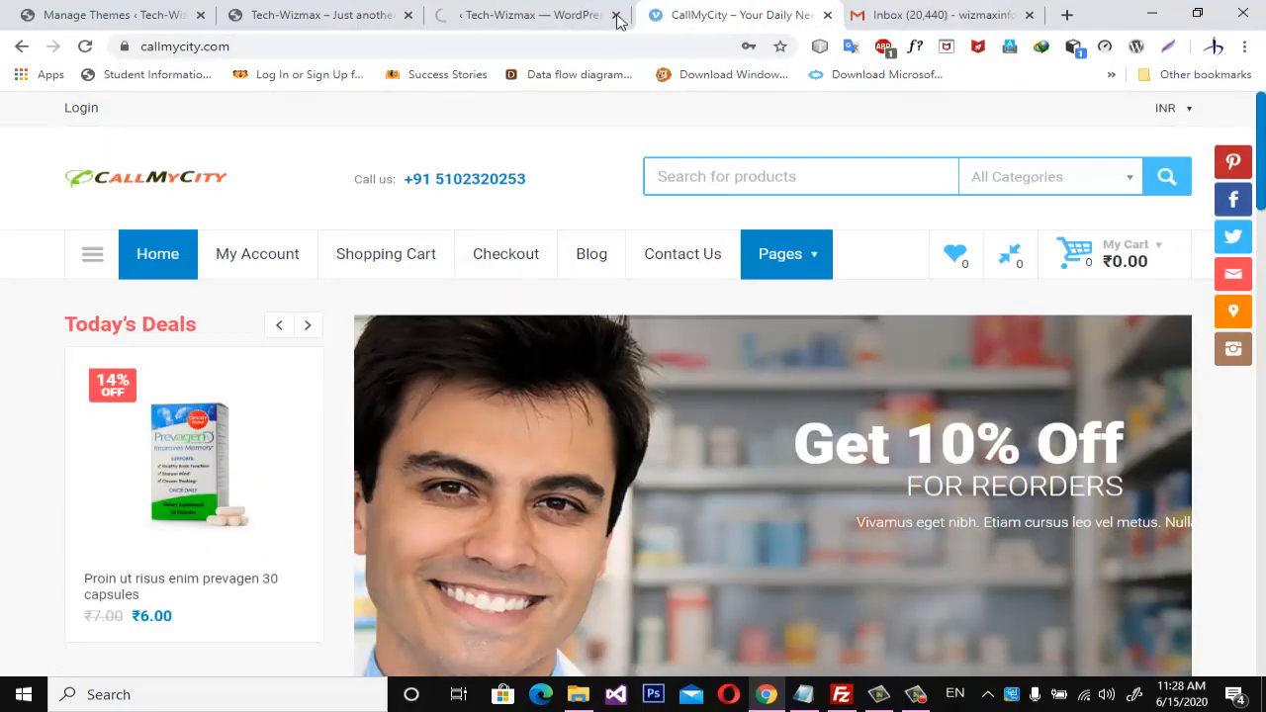
click(534, 16)
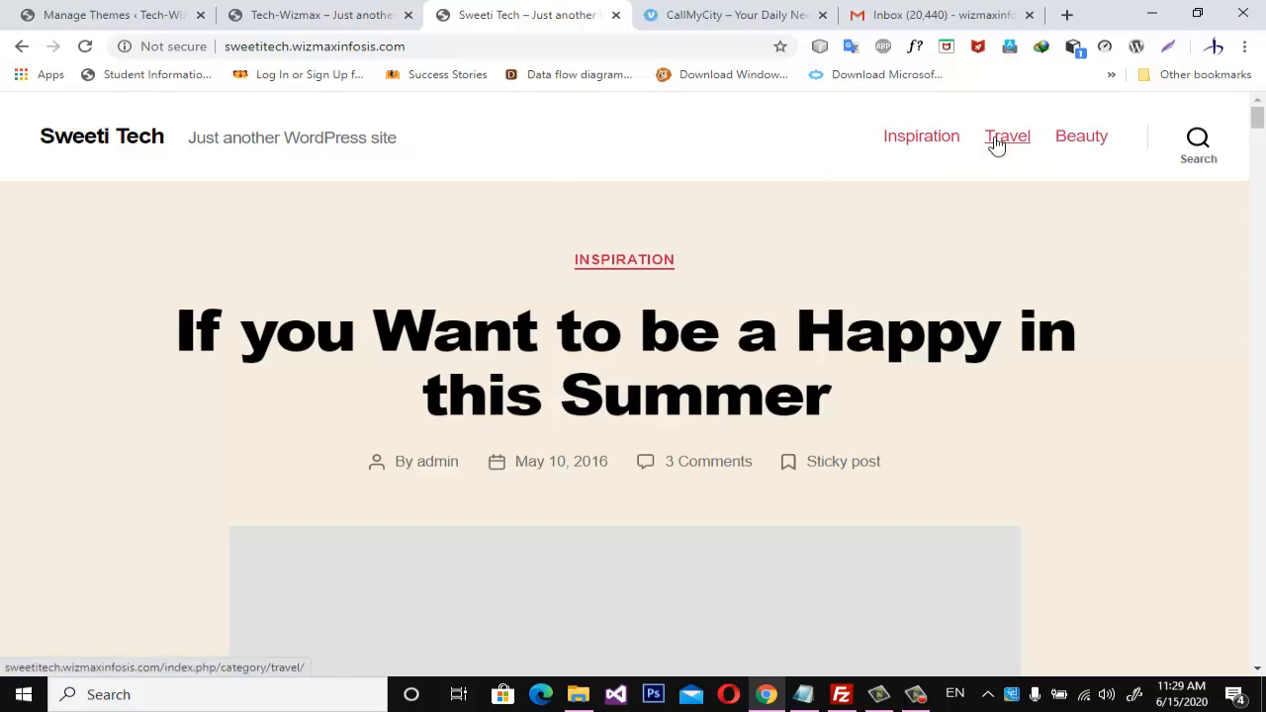
Return to the Tech-Wizmax admin and open the Menus management page for the site's appearance.
click(307, 16)
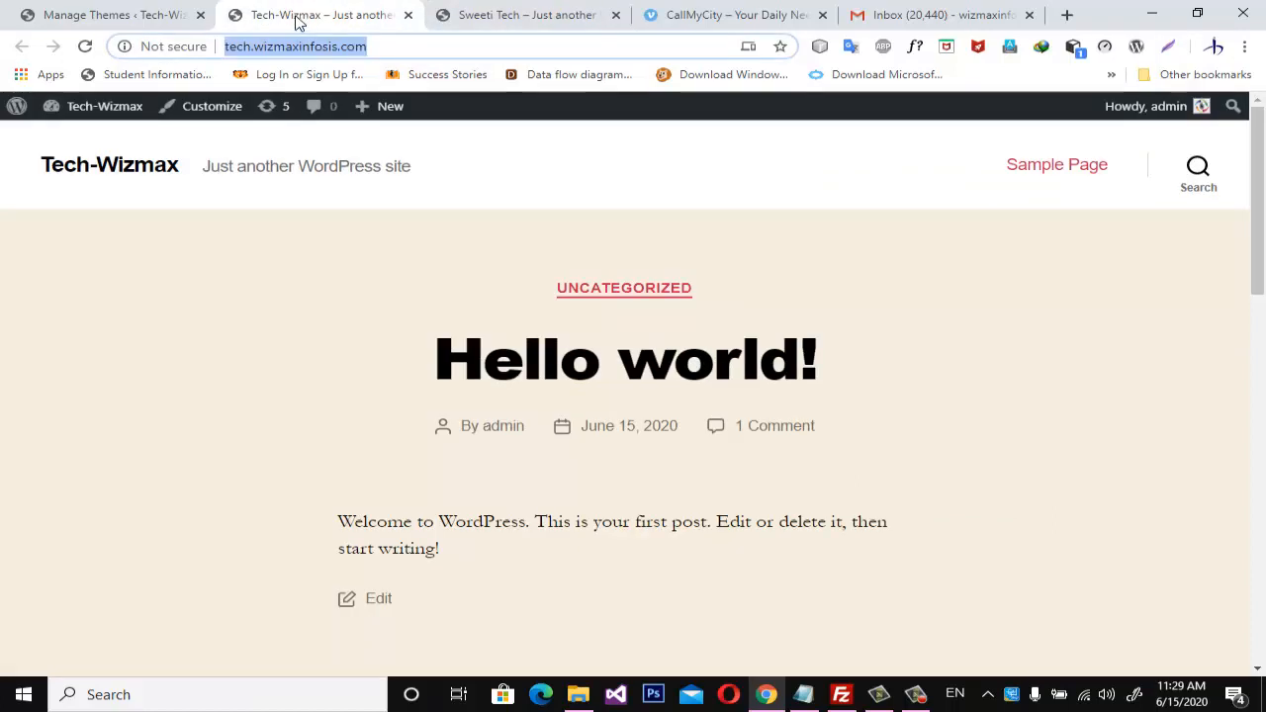
click(100, 15)
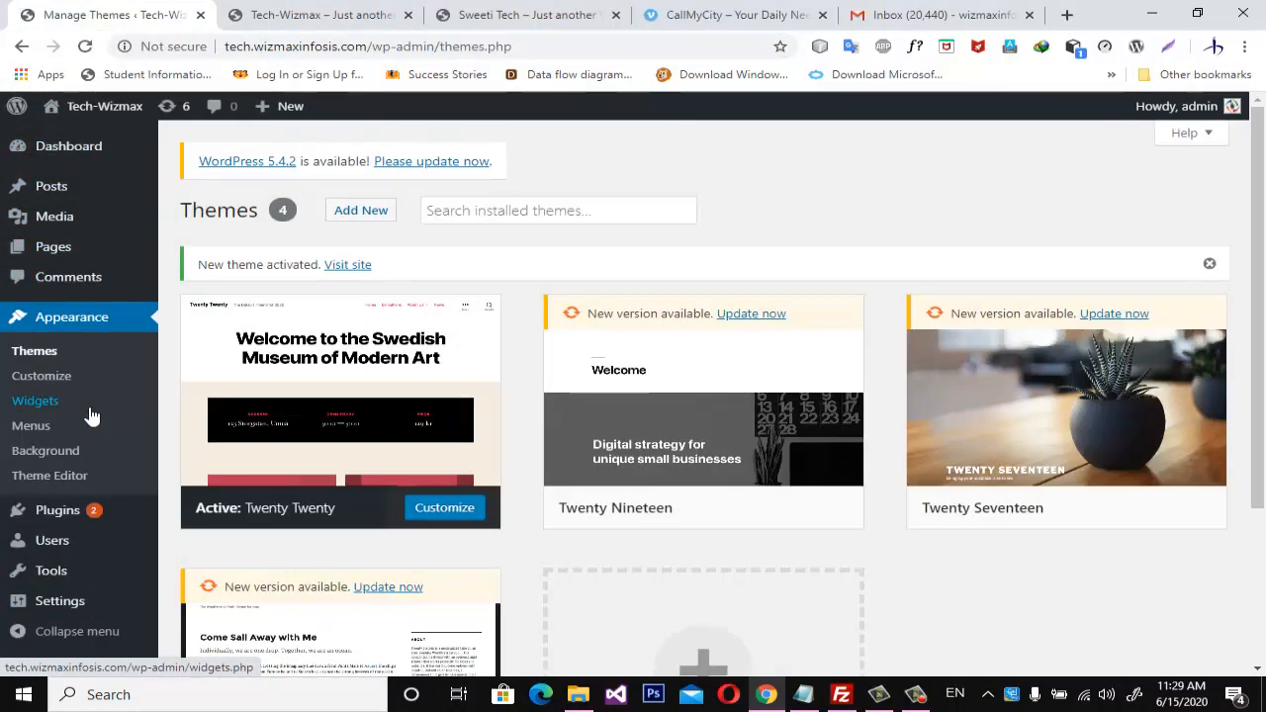
mouse_move(102, 520)
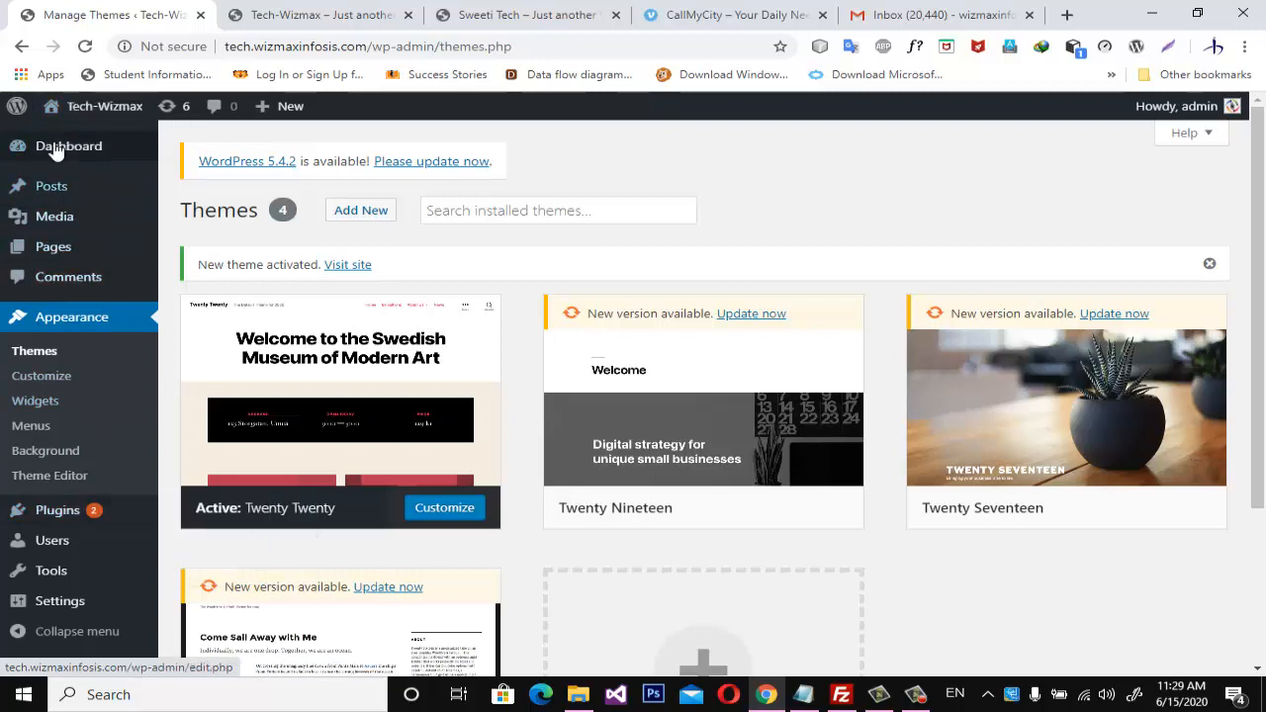
mouse_move(57, 113)
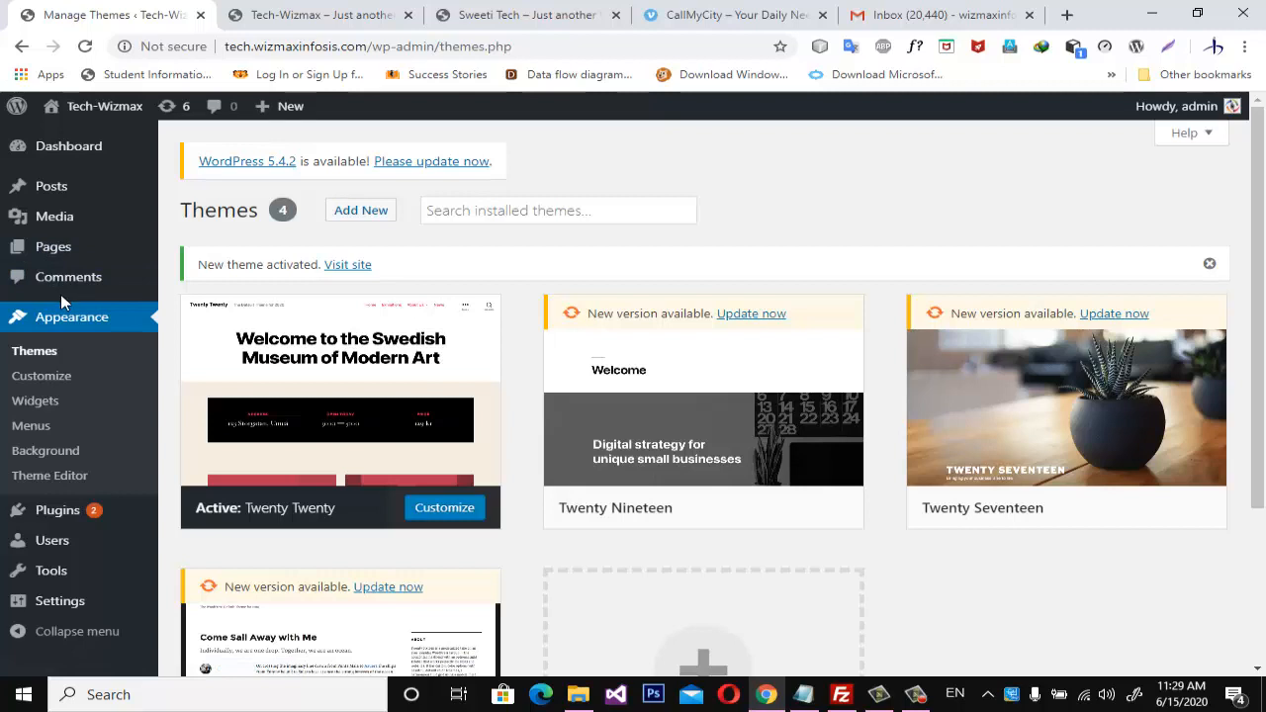
click(37, 432)
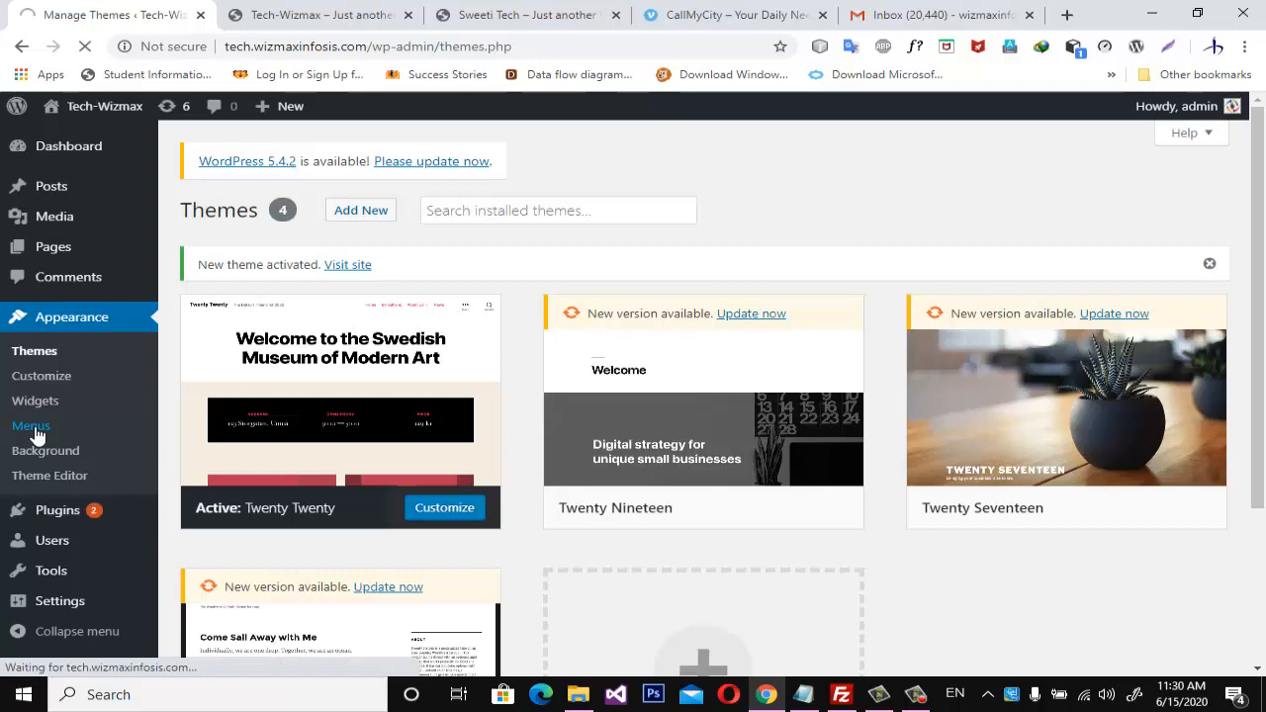
Check the navigation on the Tech-Wizmax home page and examine the menu creation form on the admin's Menus page.
click(315, 15)
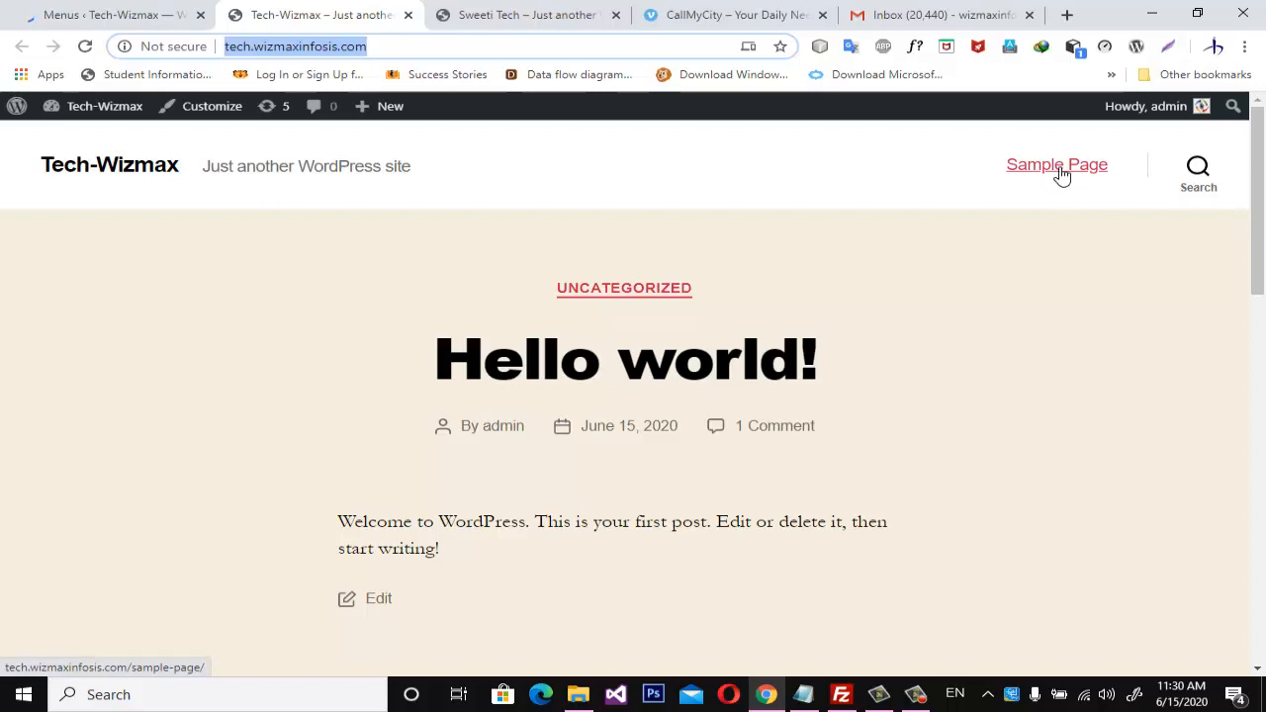
click(125, 15)
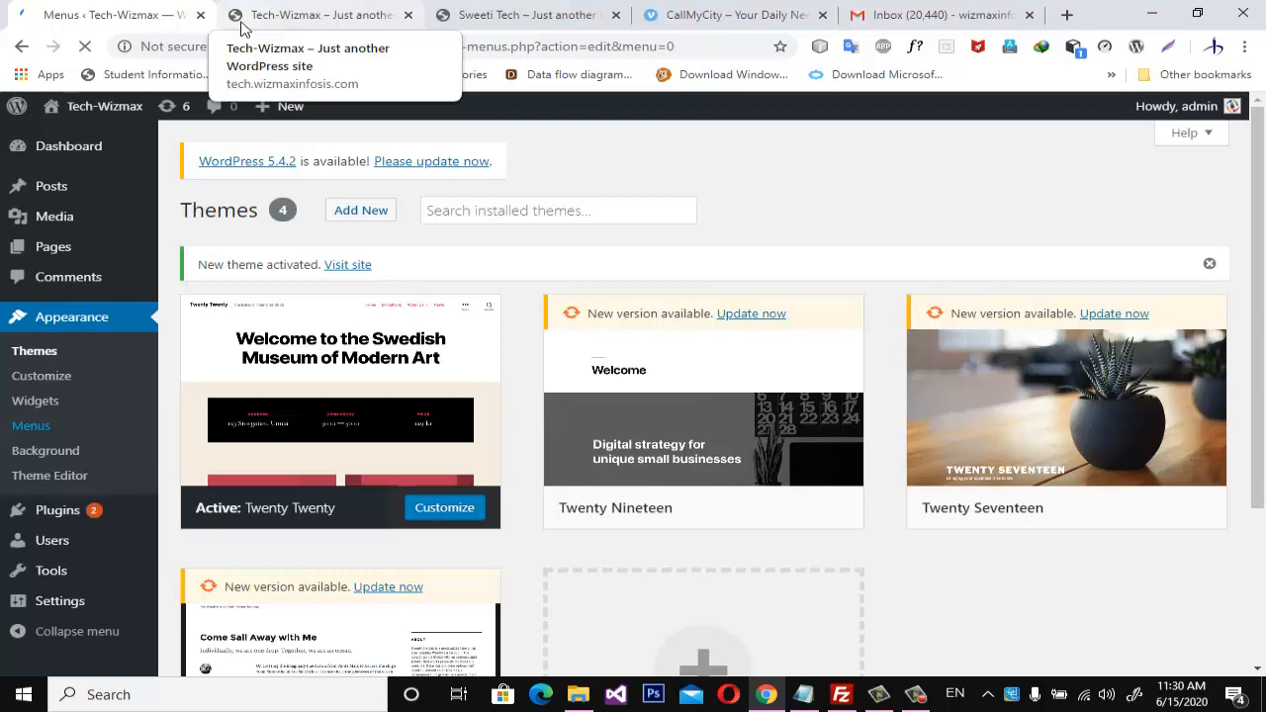
click(339, 22)
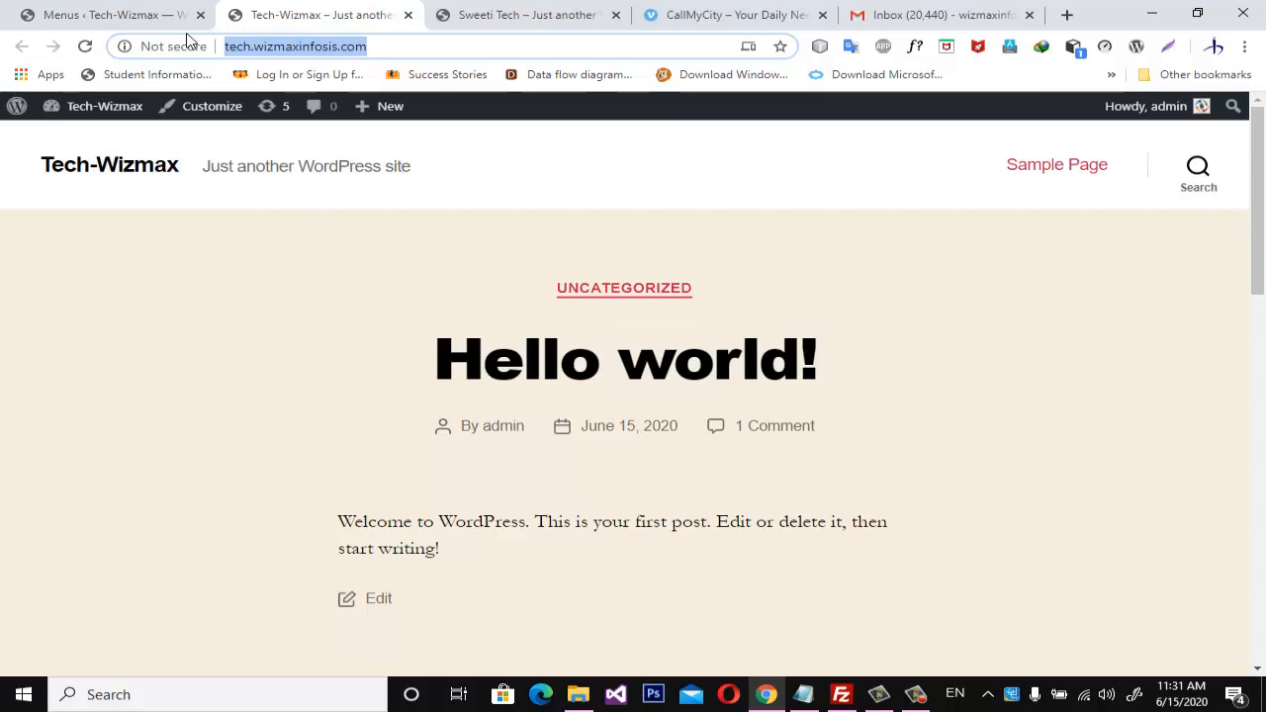
click(147, 16)
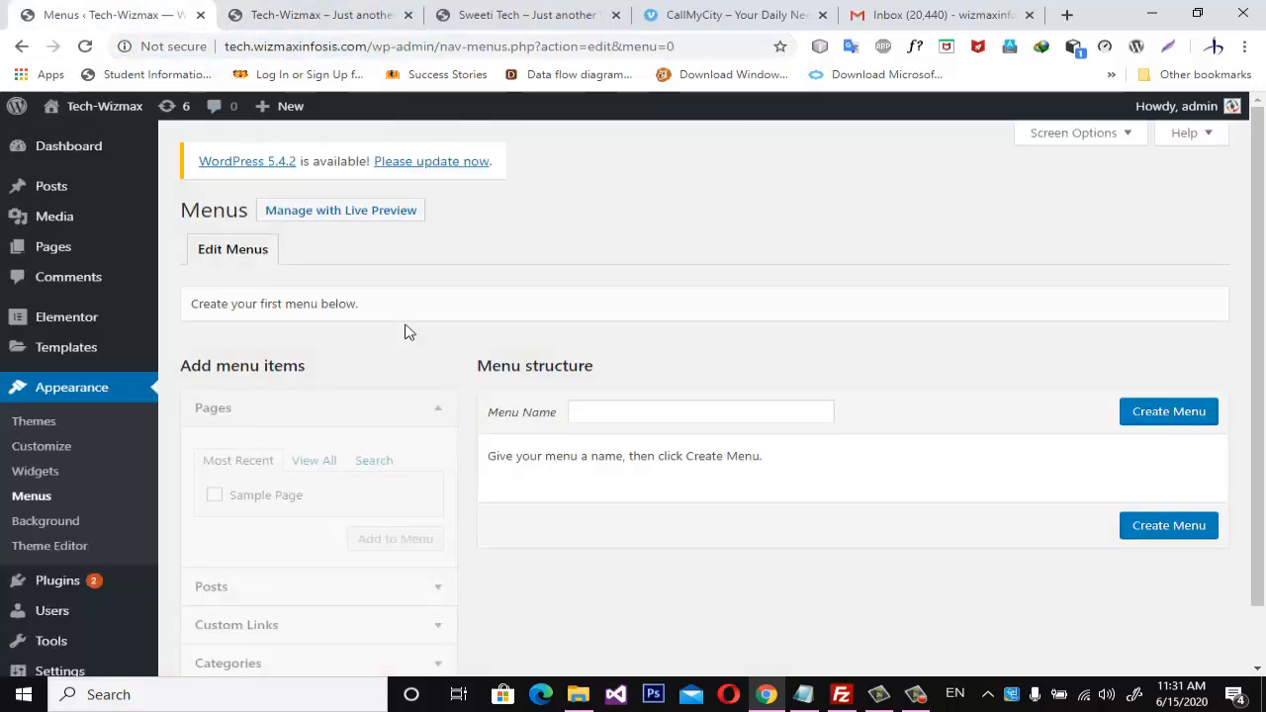
scroll(356, 406, down, 1)
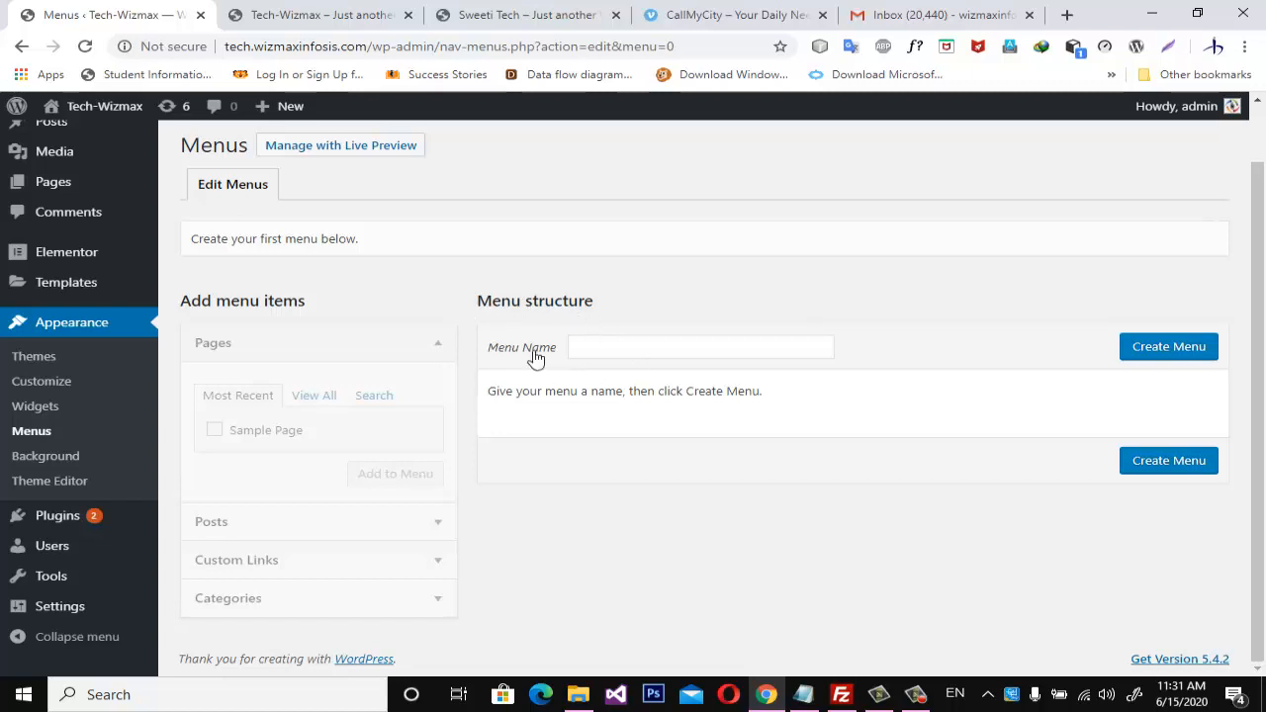
Create a new menu named "mainmenu".
click(596, 352)
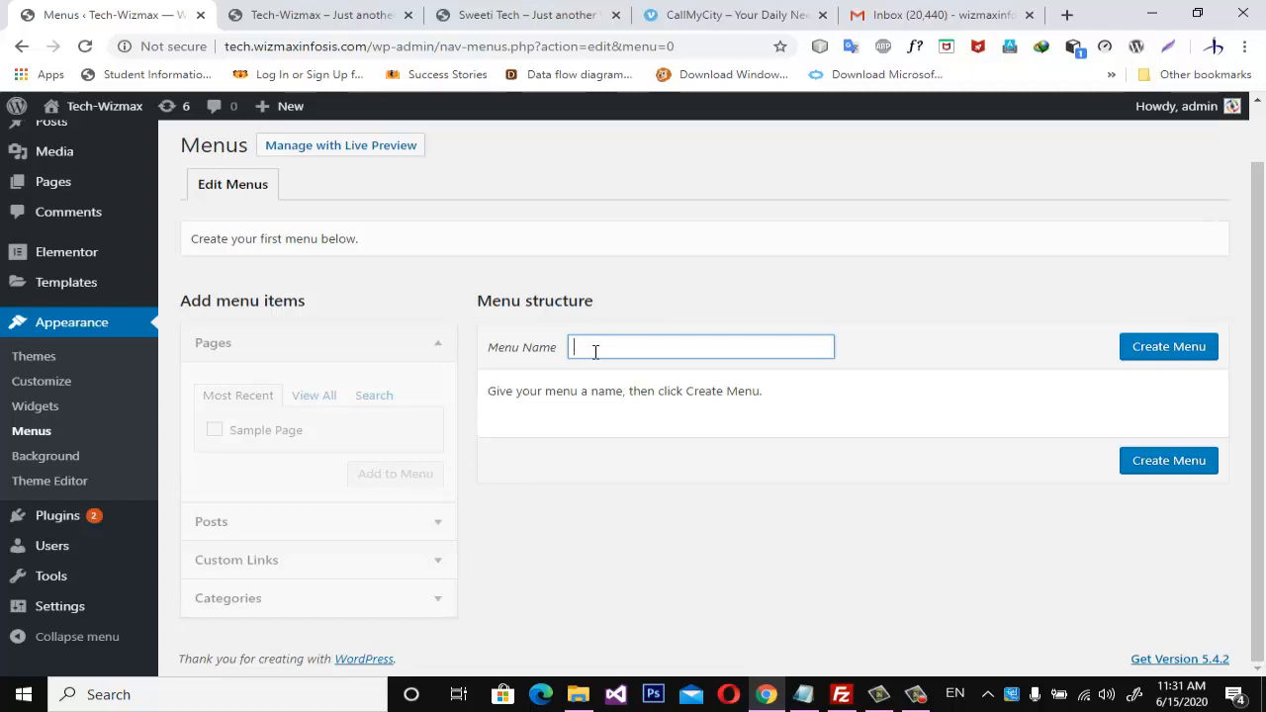
text(mainmenu)
click(1209, 356)
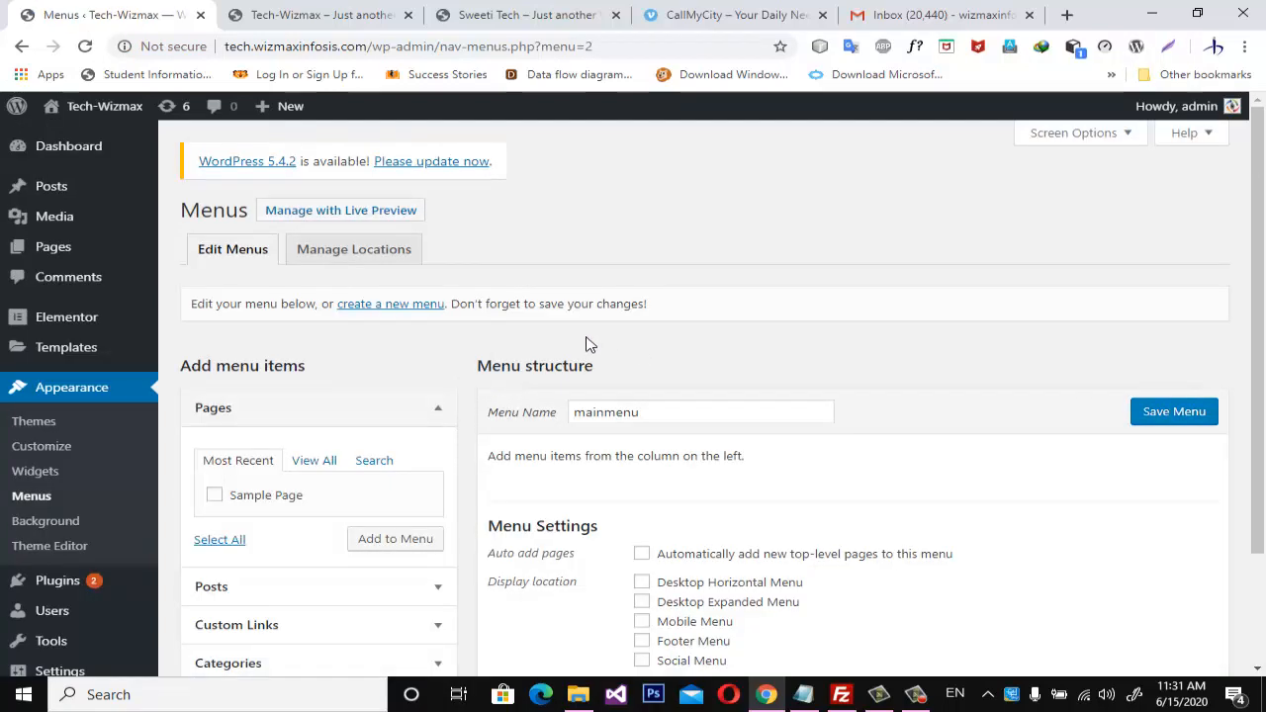
Examine the empty structure of mainmenu and the categories available as menu items.
scroll(636, 325, down, 3)
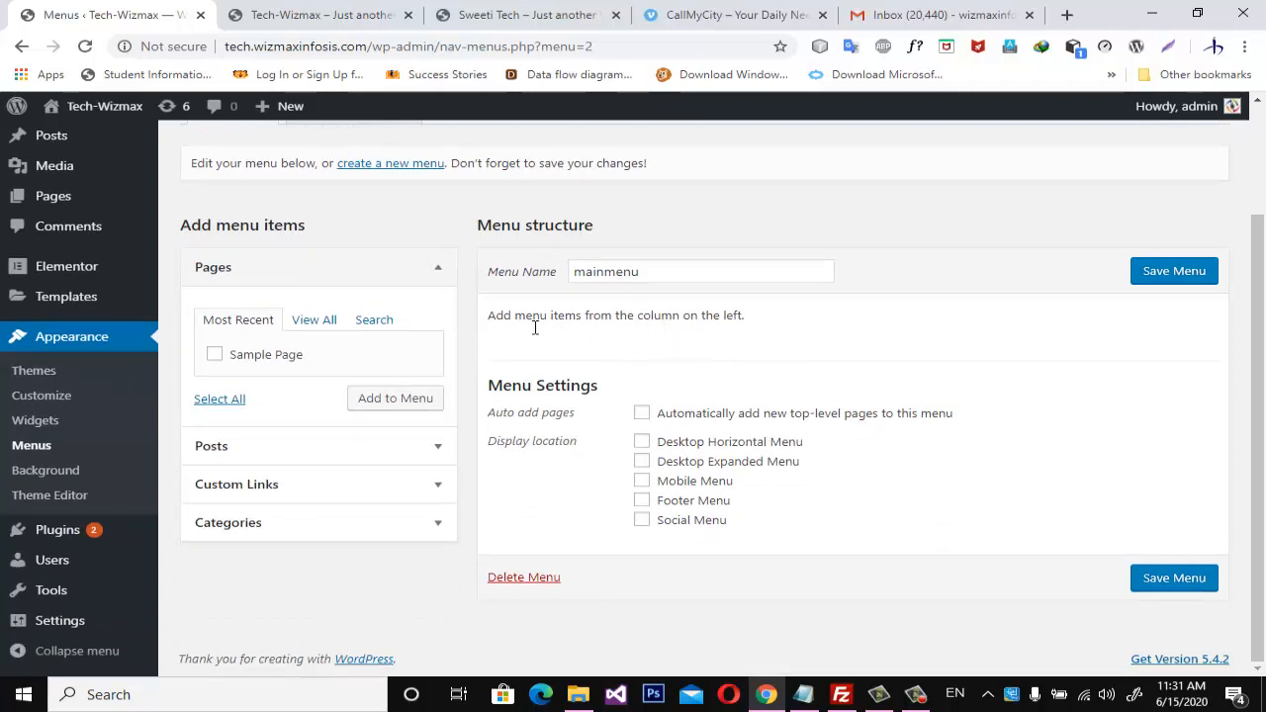
drag(489, 326, 762, 326)
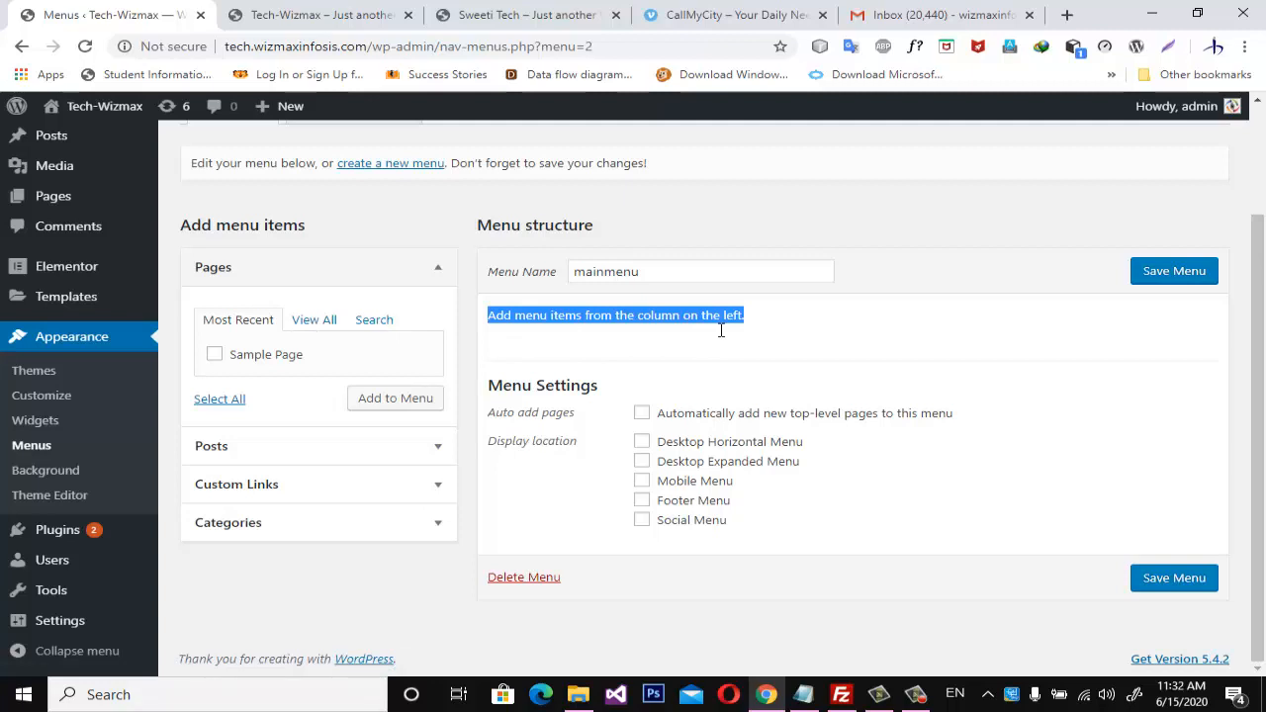
click(261, 533)
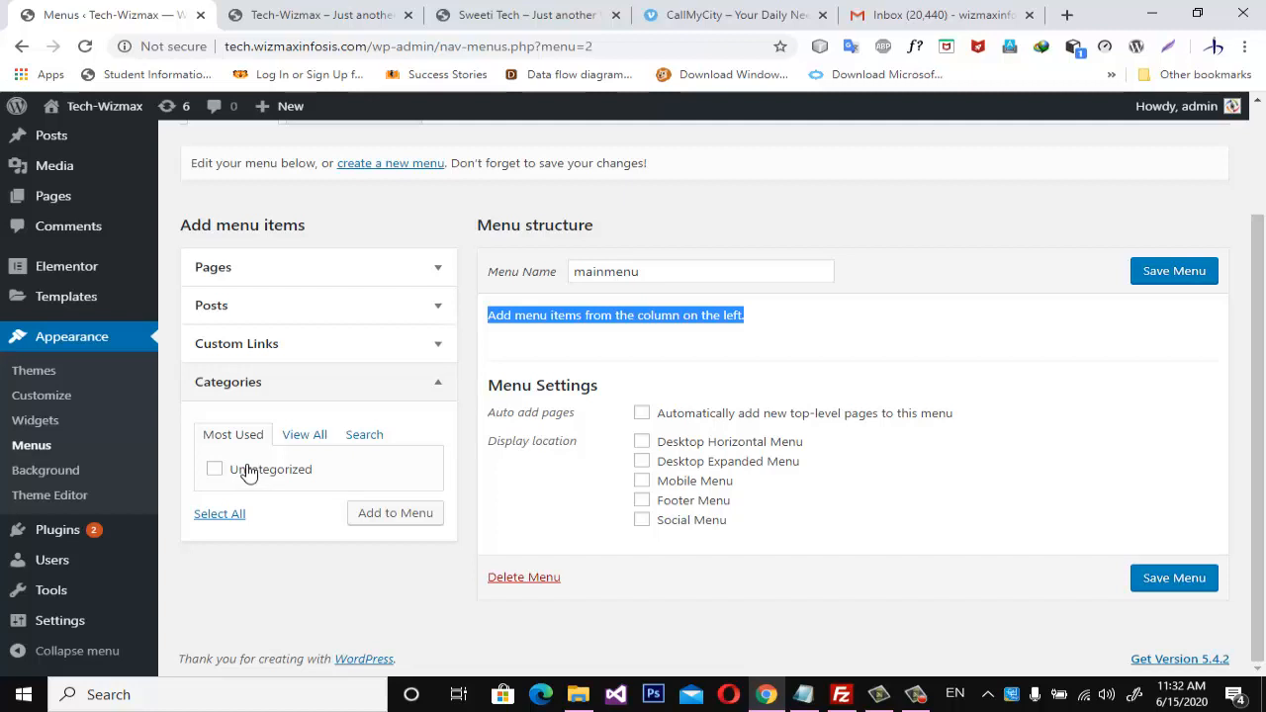
Open the post categories management page and add a new category named "Health".
scroll(49, 336, up, 2)
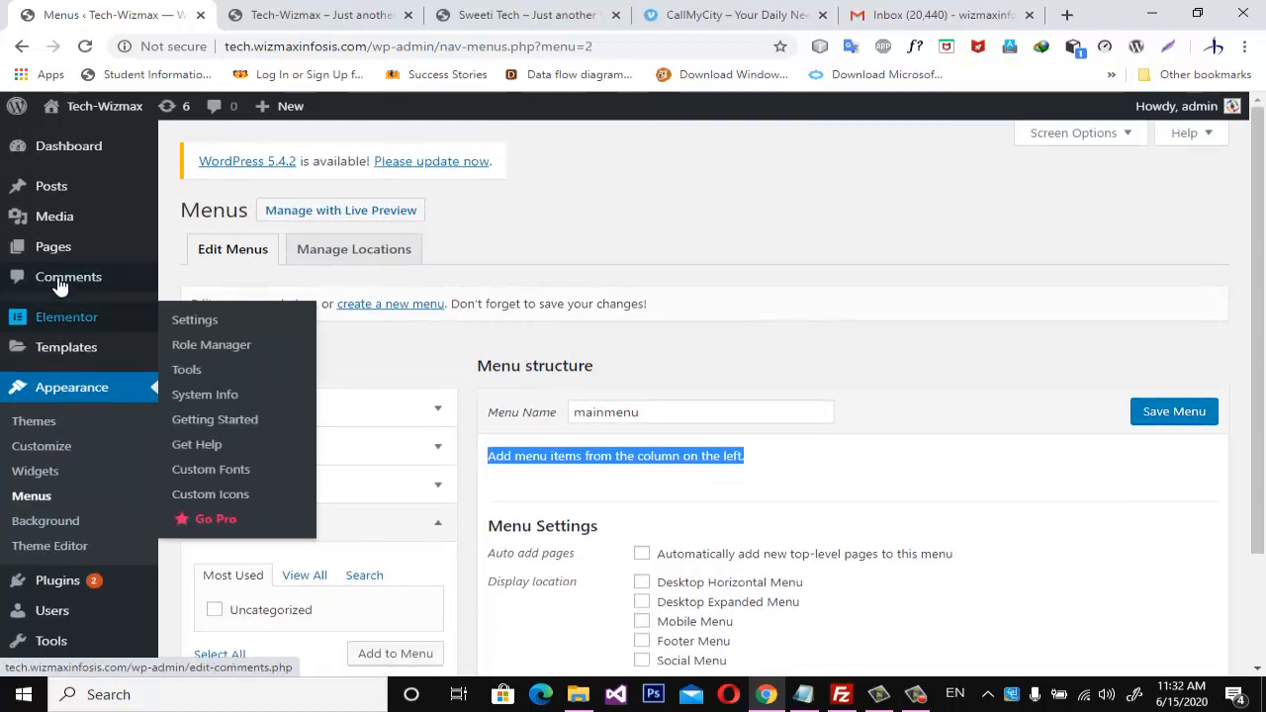
mouse_move(66, 178)
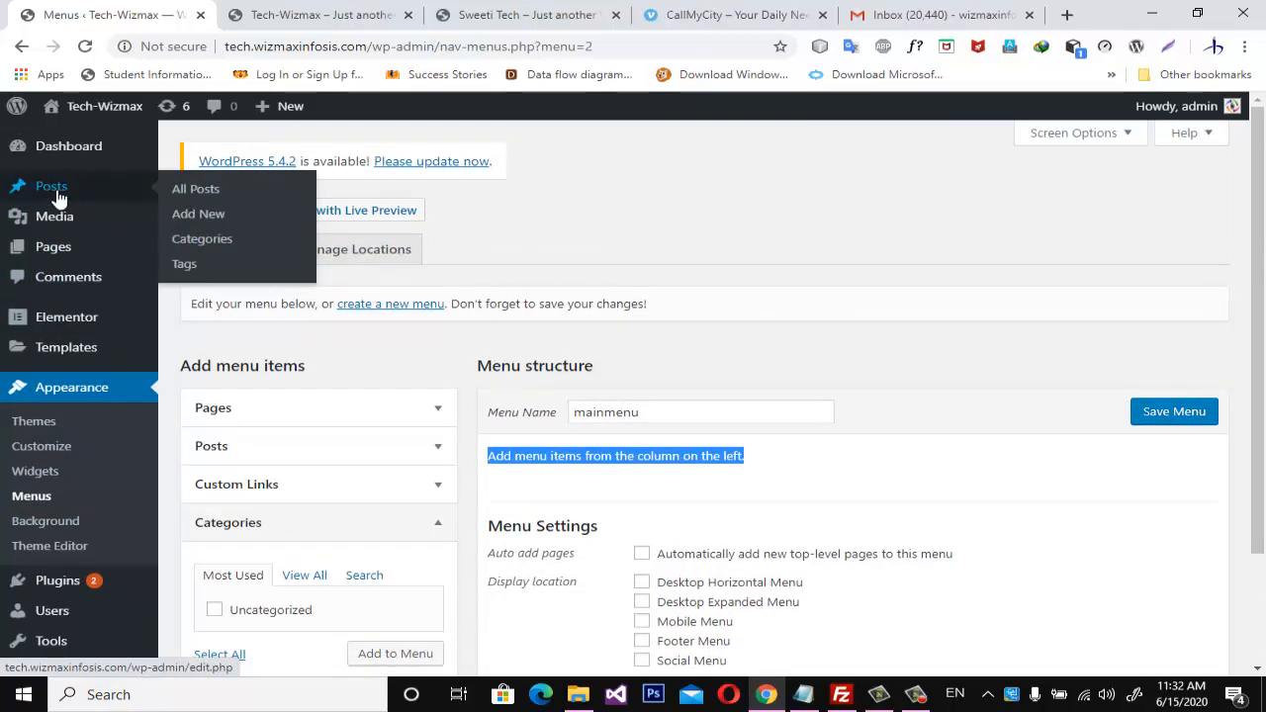
click(212, 247)
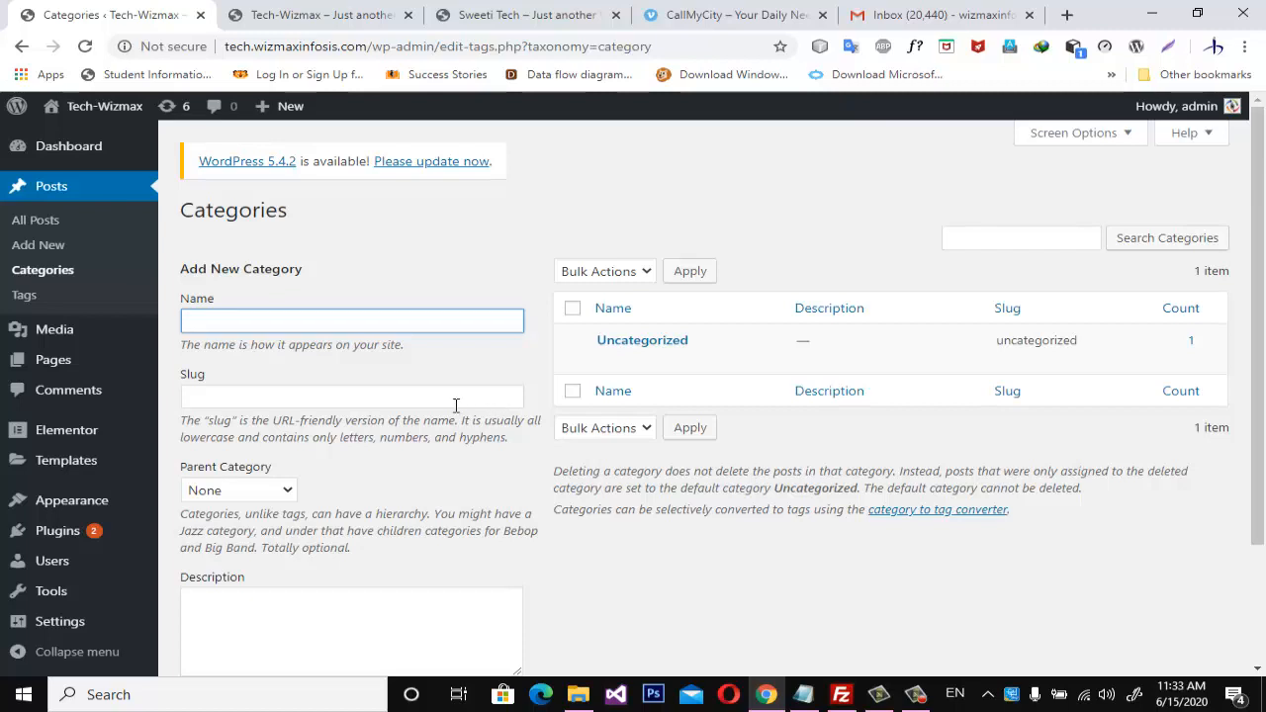
text(H)
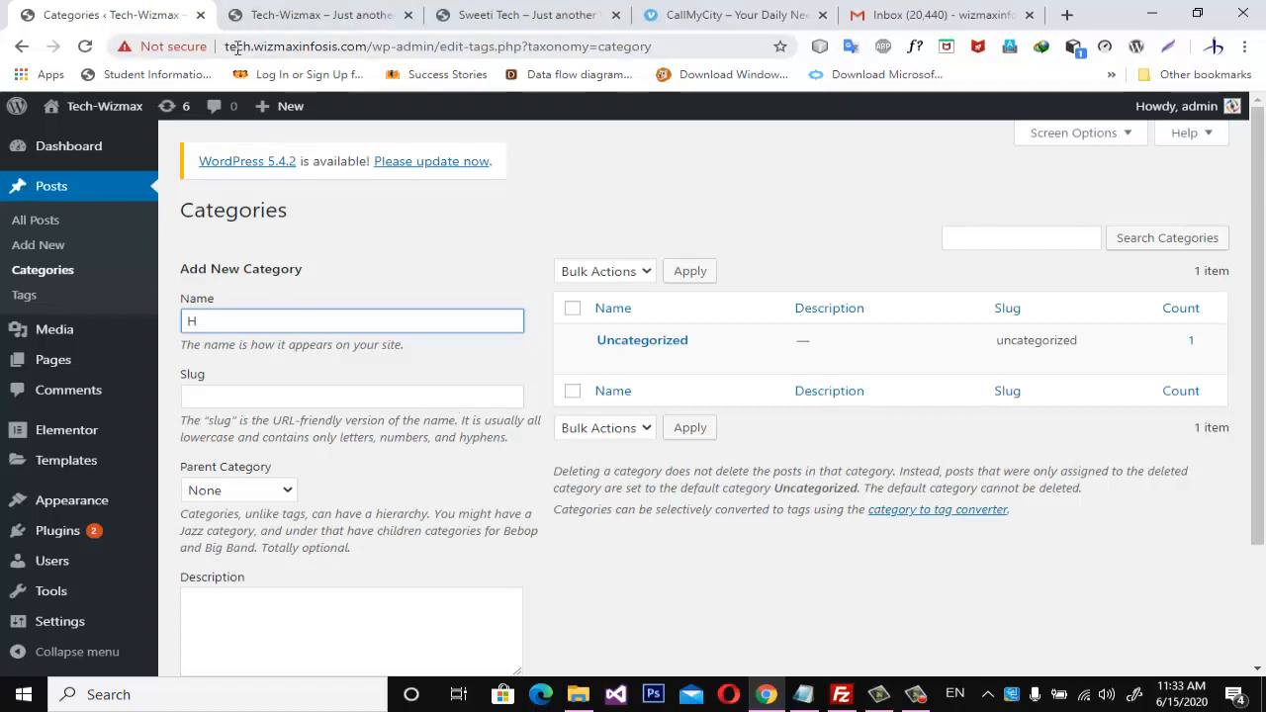
text(ealth)
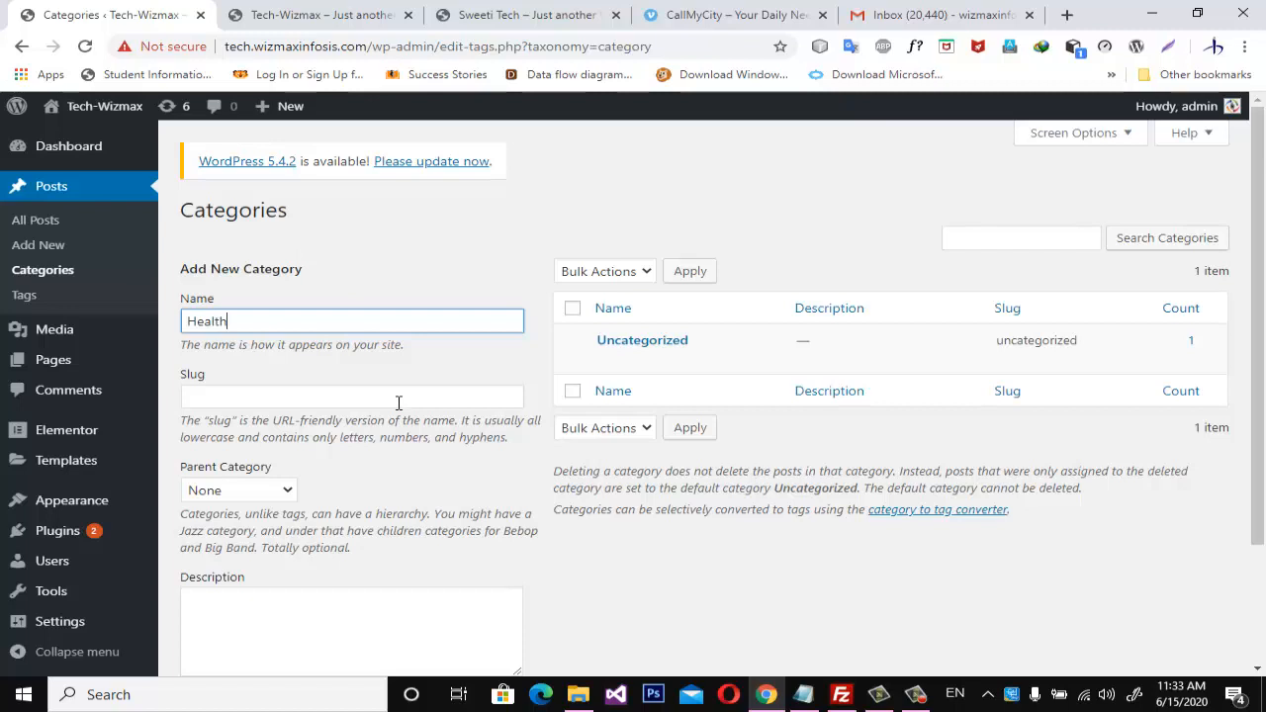
scroll(399, 402, down, 3)
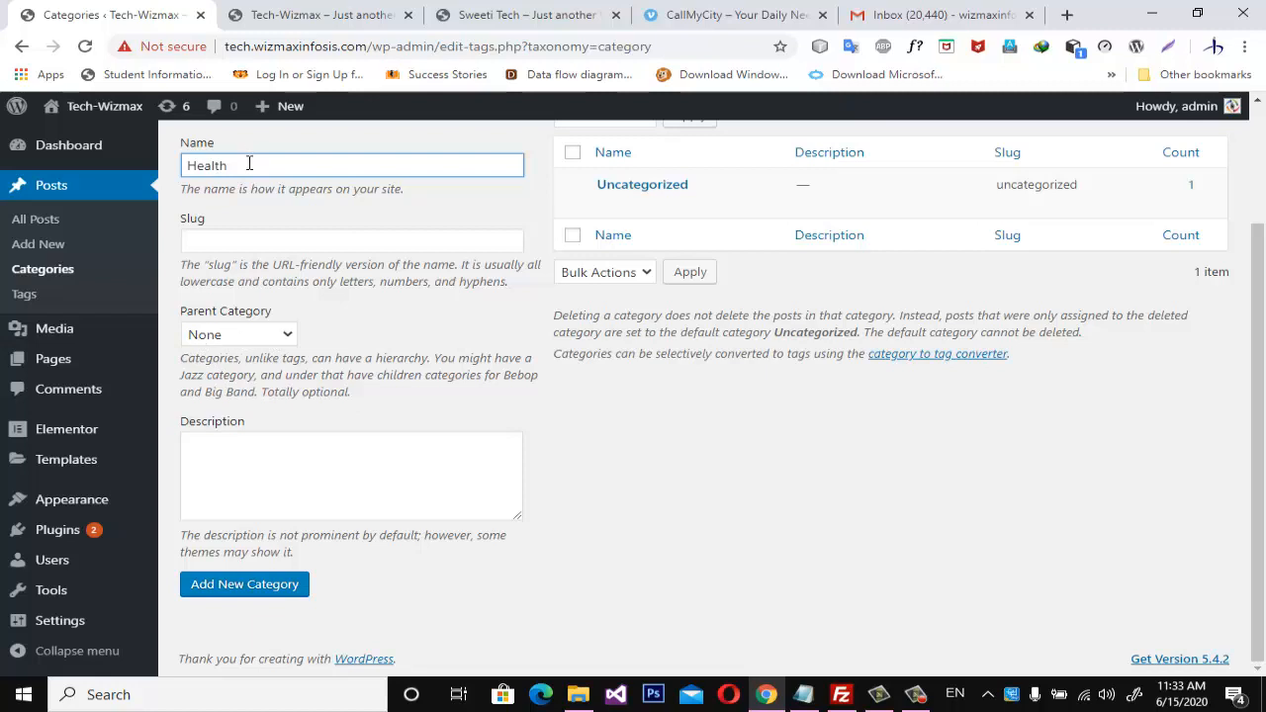
click(271, 591)
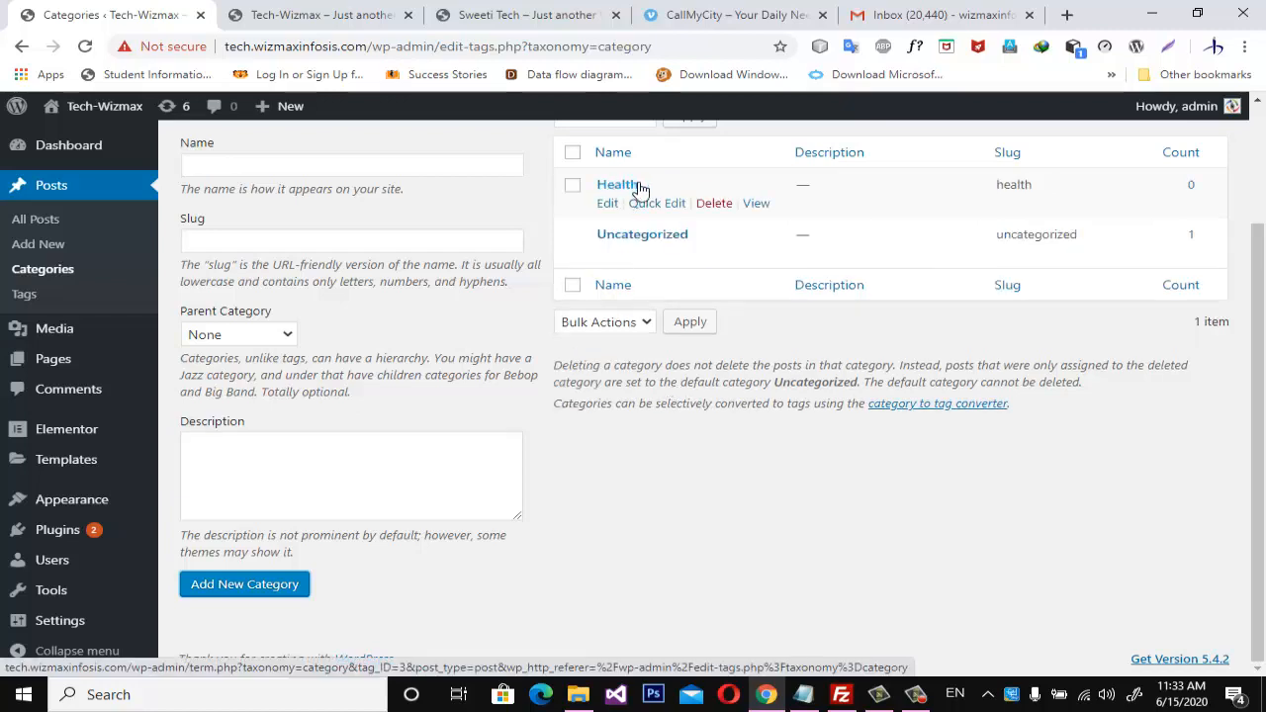
Add a new category named "Corona" with Health as its parent category.
scroll(297, 213, up, 2)
click(277, 323)
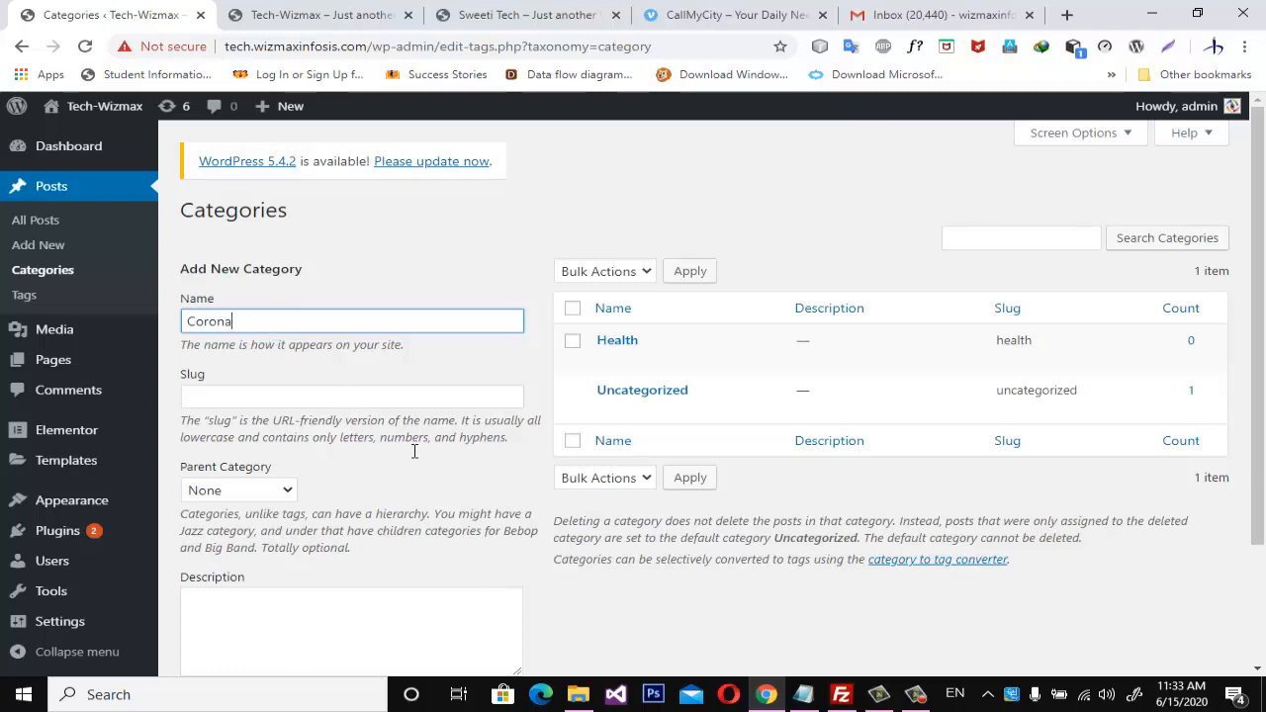
scroll(293, 489, down, 1)
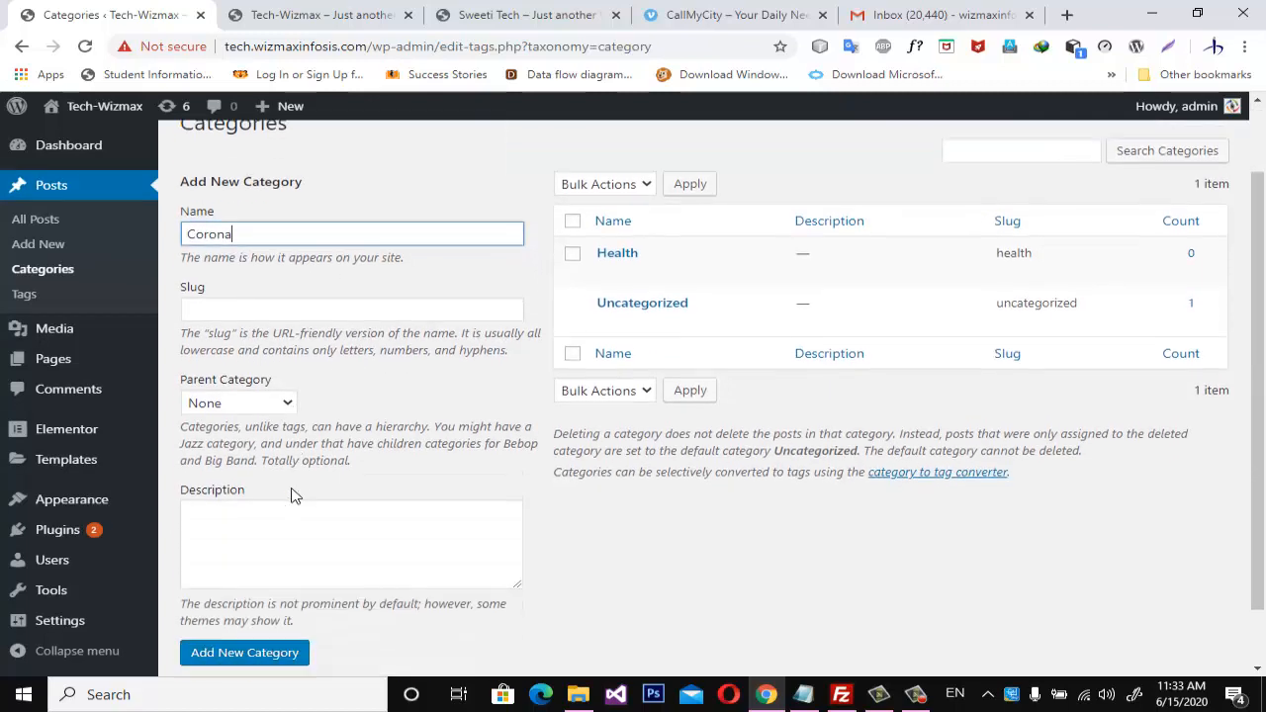
click(289, 402)
click(238, 440)
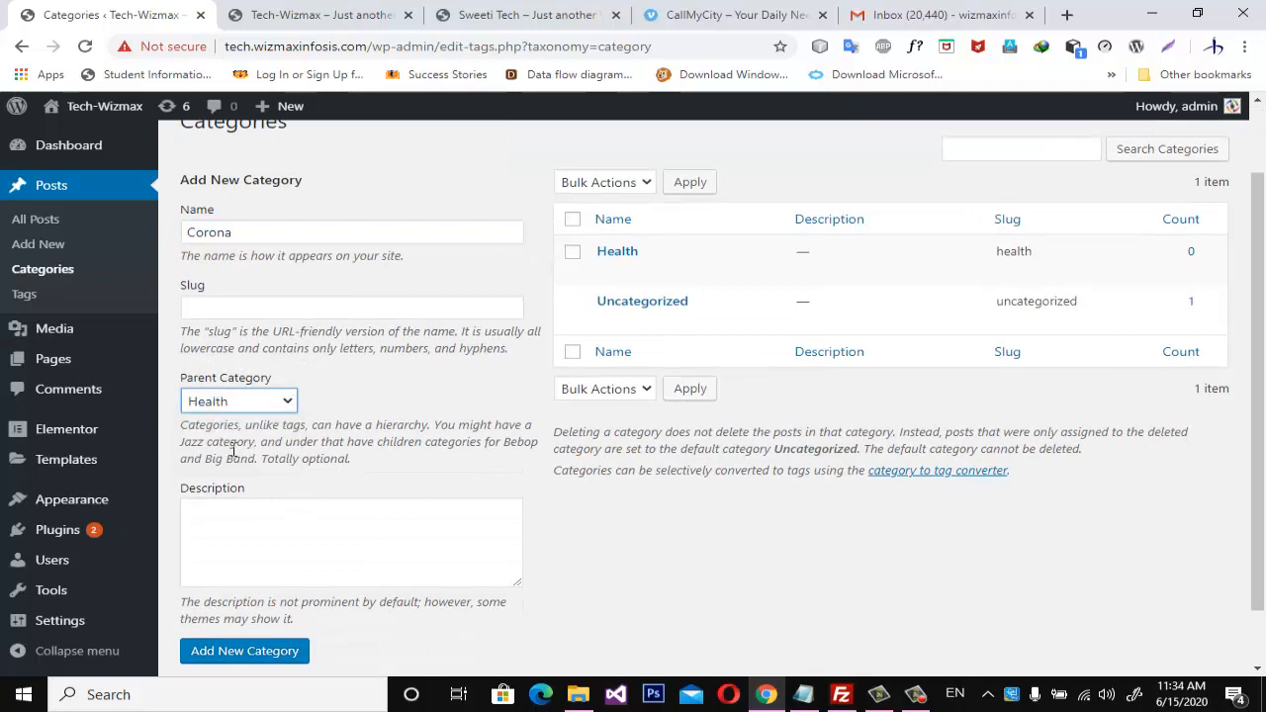
scroll(297, 495, down, 1)
click(253, 585)
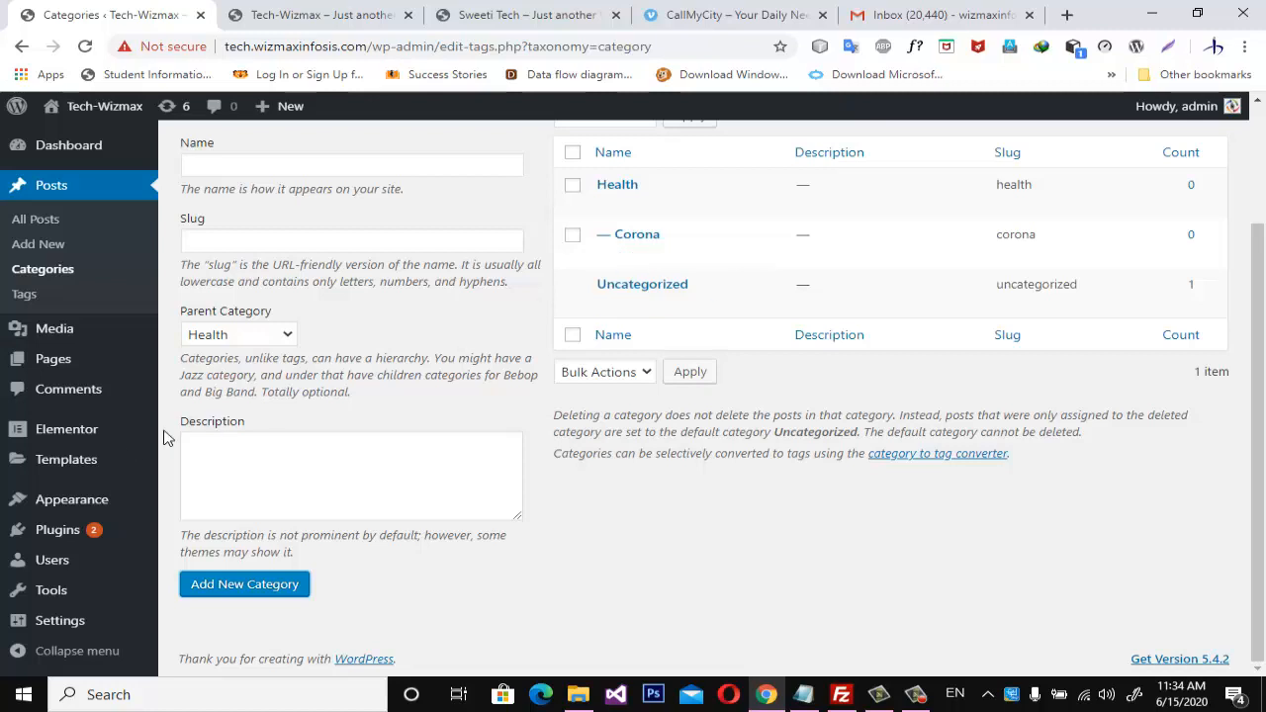
Return to the Menus management page and list all categories available as menu items.
mouse_move(65, 602)
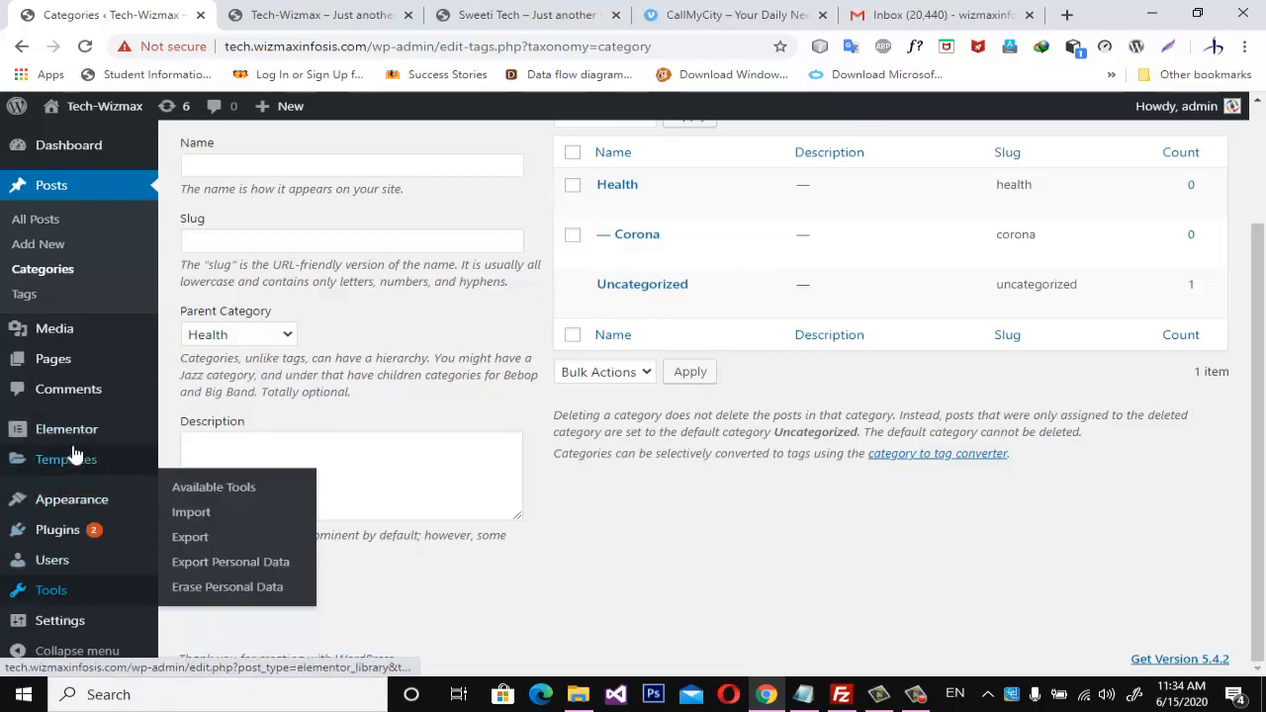
mouse_move(97, 504)
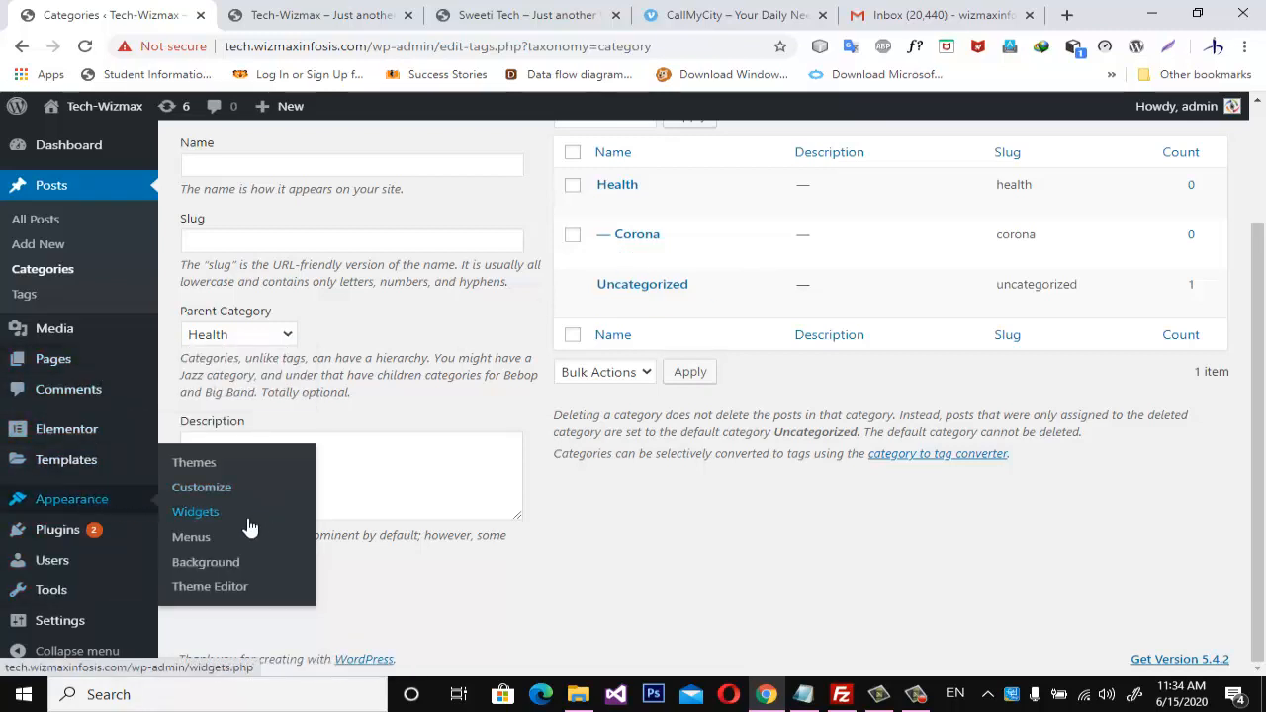
click(188, 540)
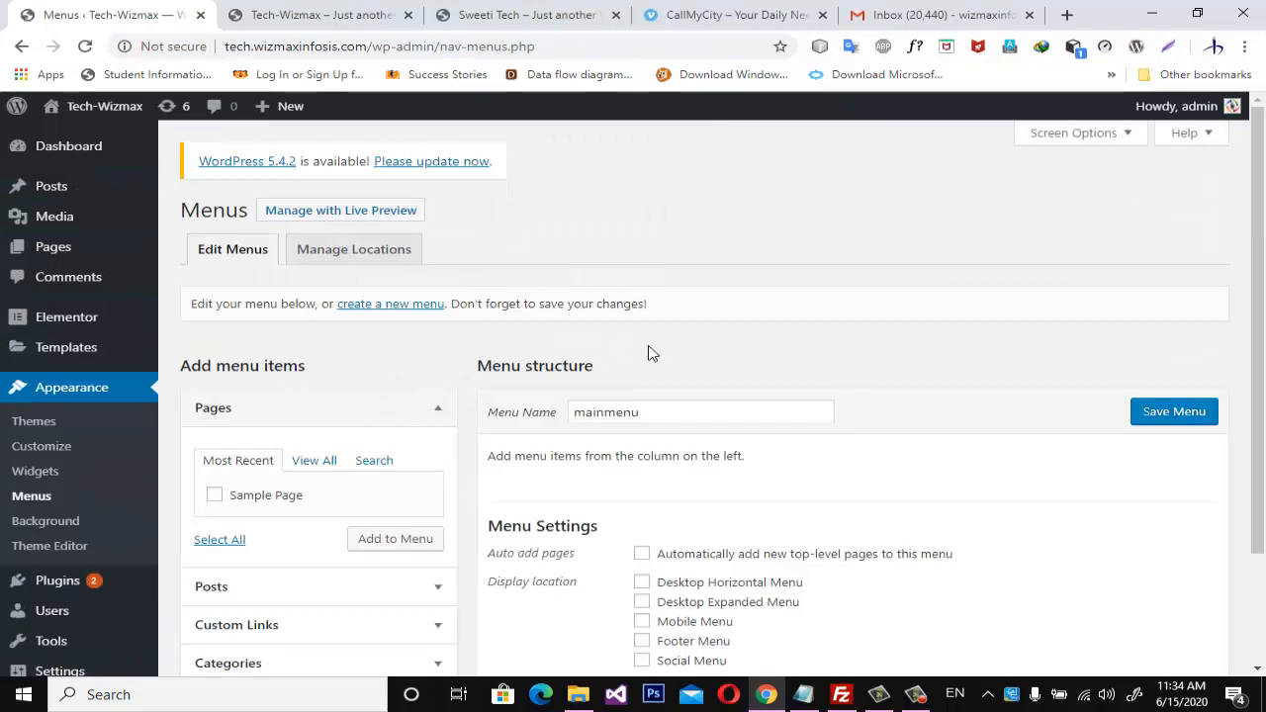
scroll(653, 352, down, 2)
click(438, 524)
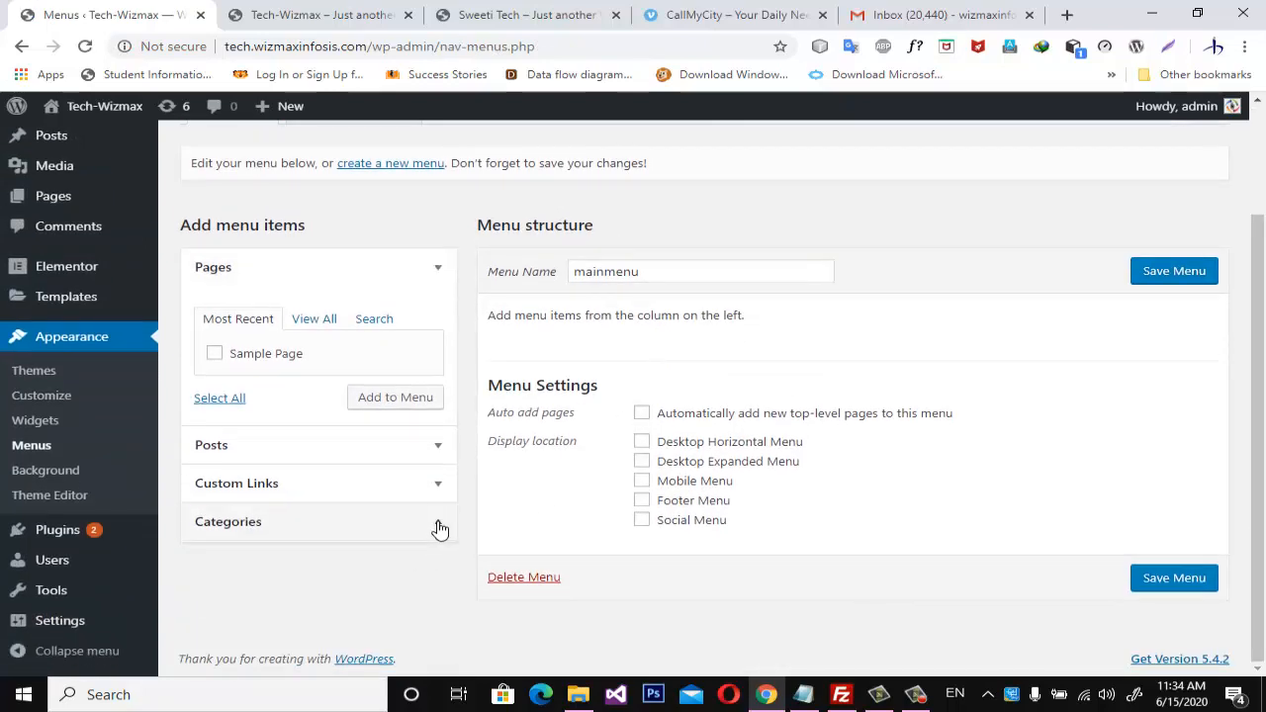
click(304, 435)
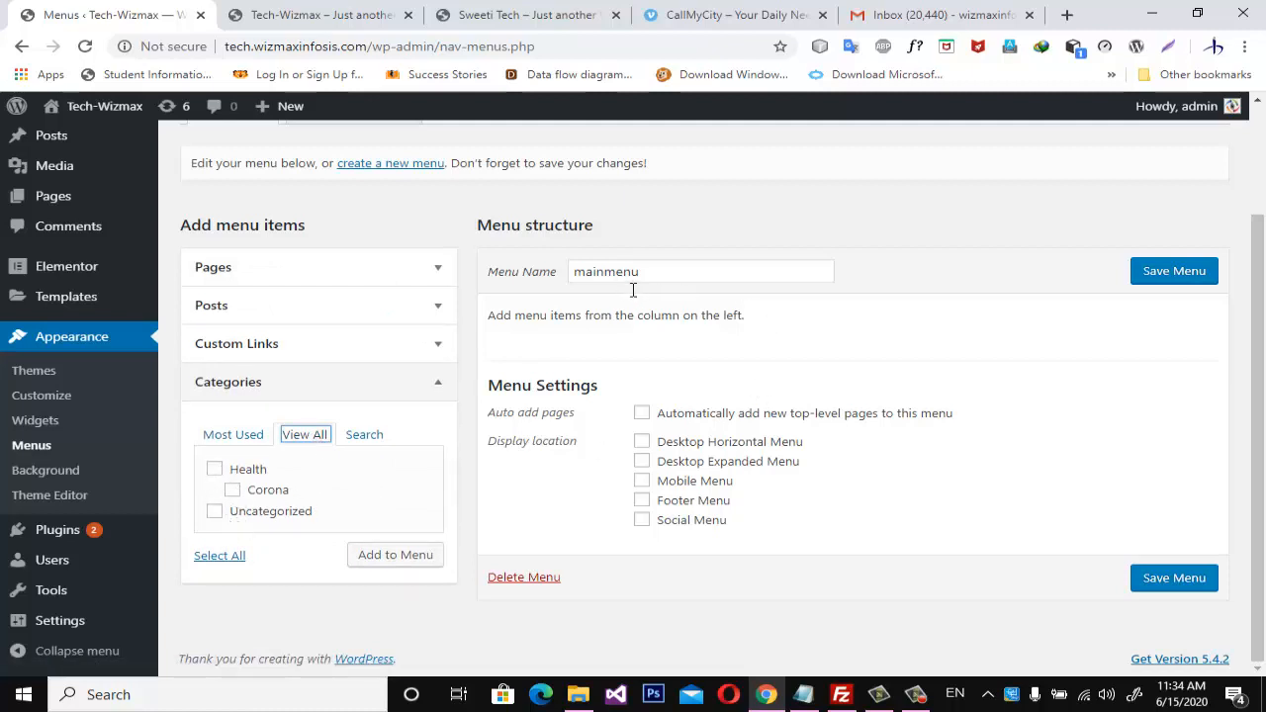
Add the Health and Corona categories to mainmenu and save the menu.
click(217, 470)
click(233, 490)
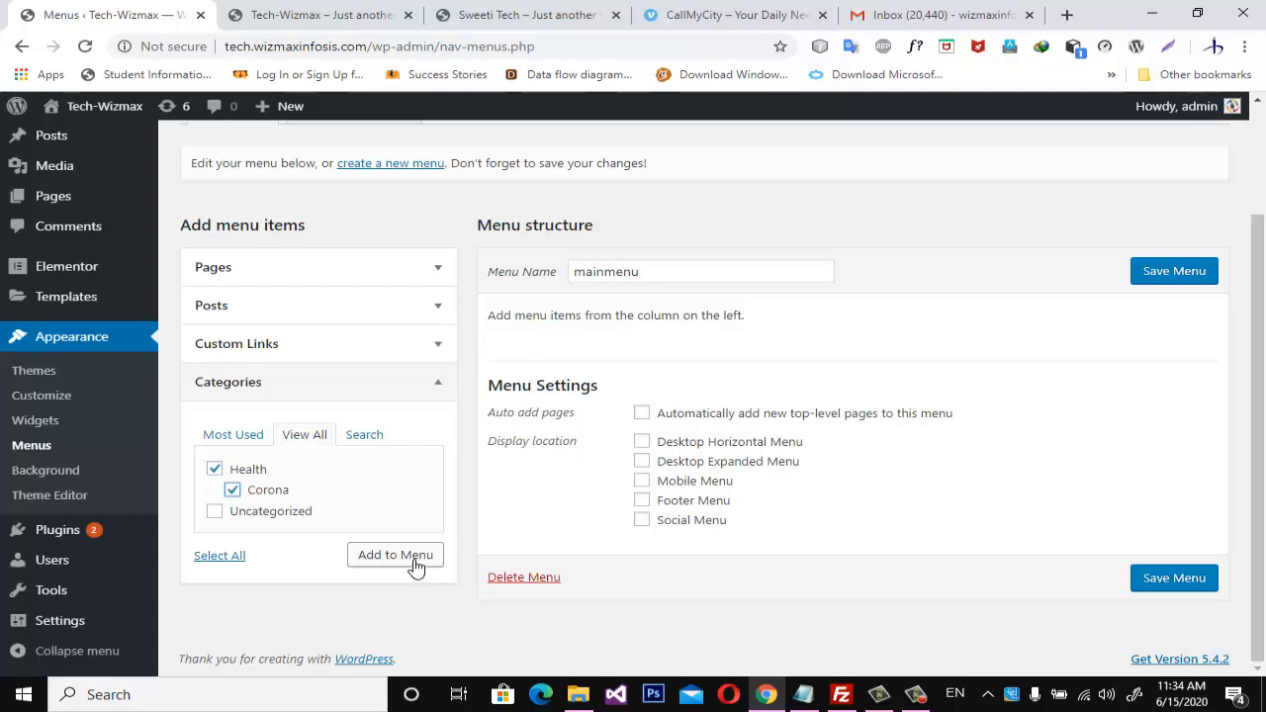
click(420, 569)
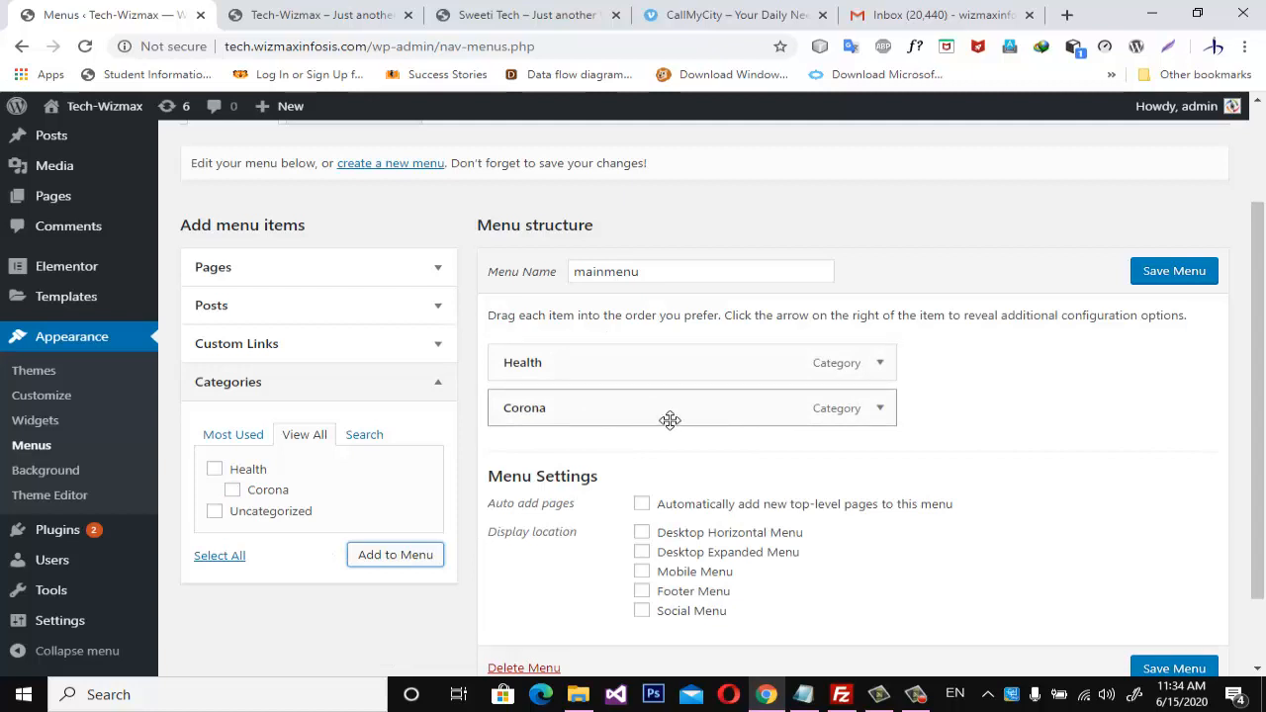
click(1163, 669)
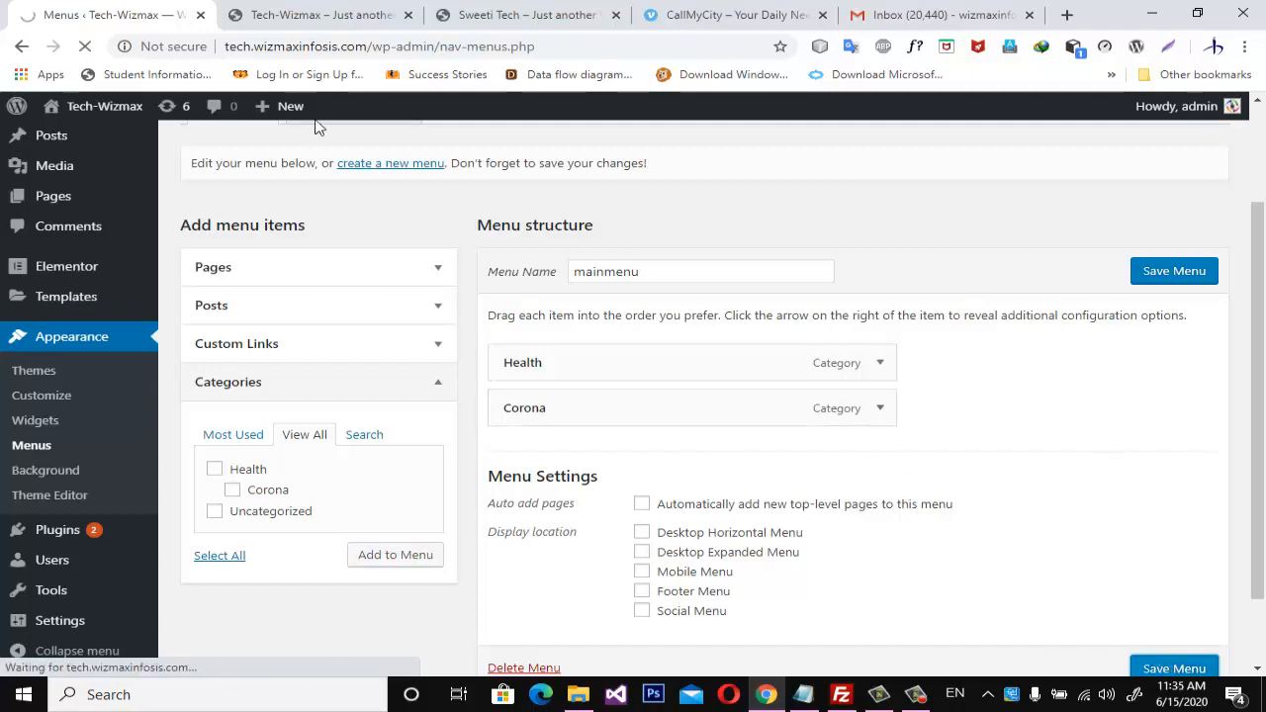
Reload the Tech-Wizmax home page to check its header navigation, and return to the admin's Menus page.
click(334, 15)
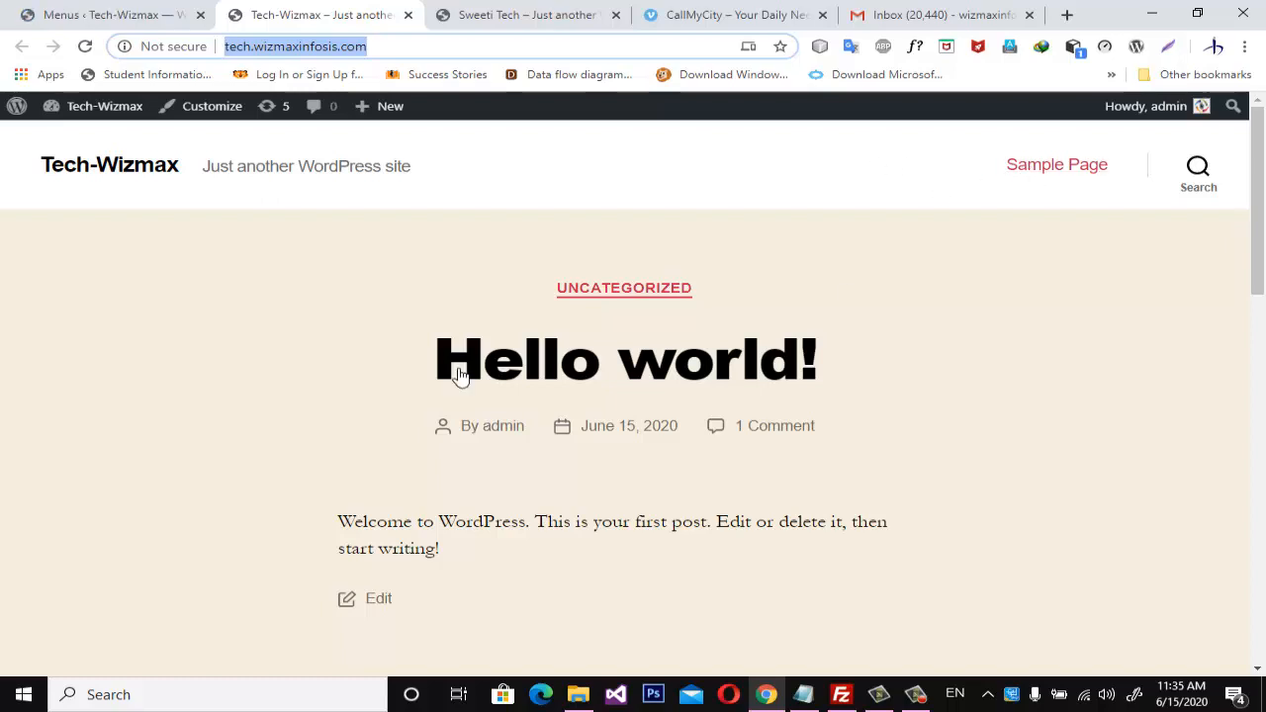
click(148, 16)
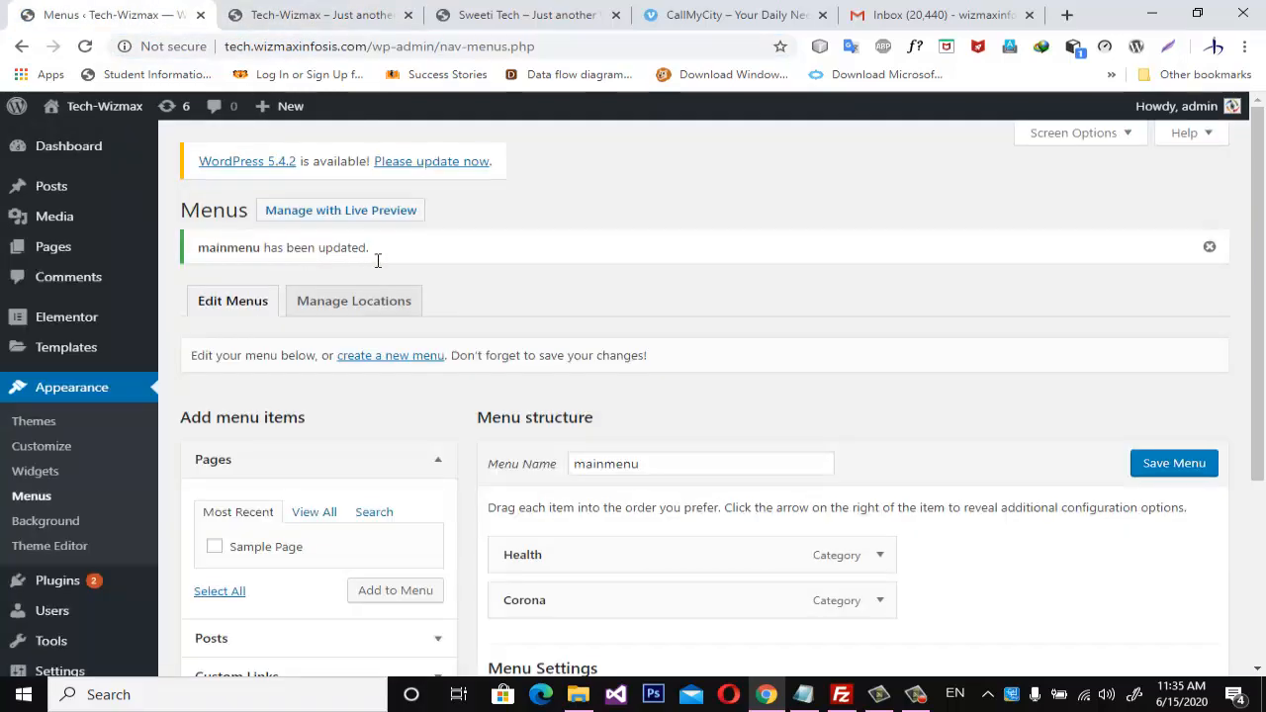
click(312, 15)
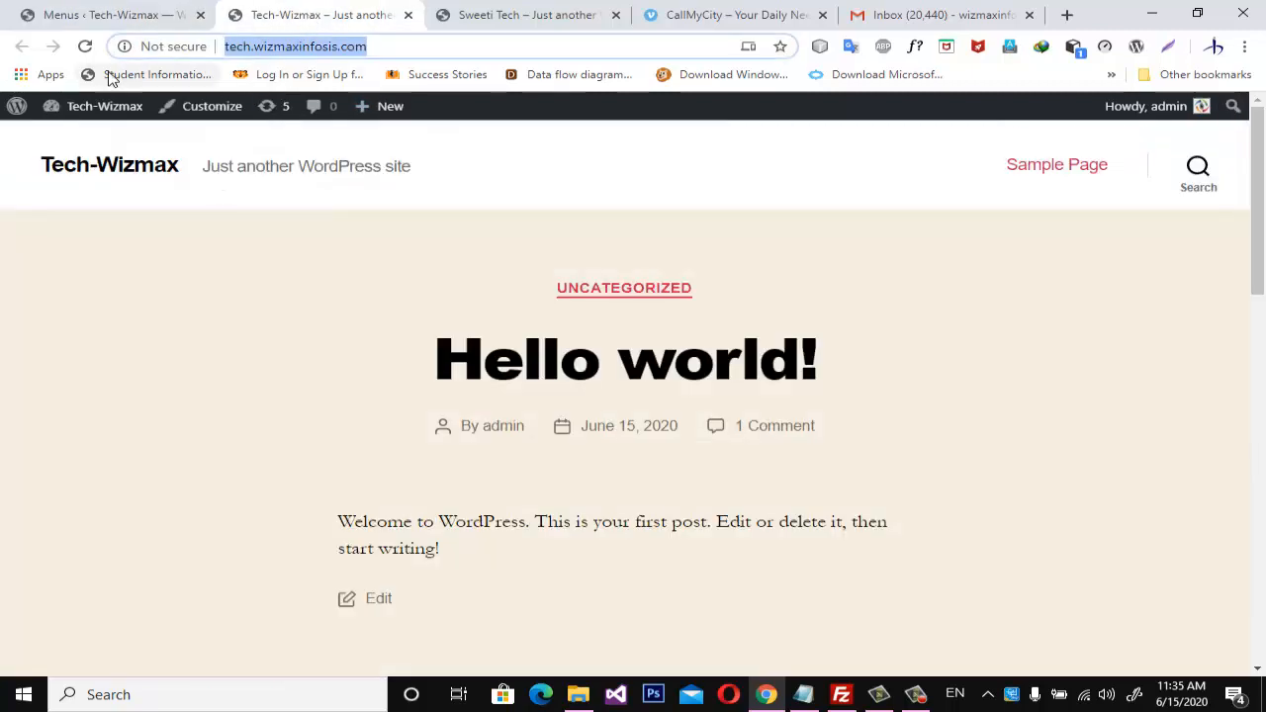
click(86, 46)
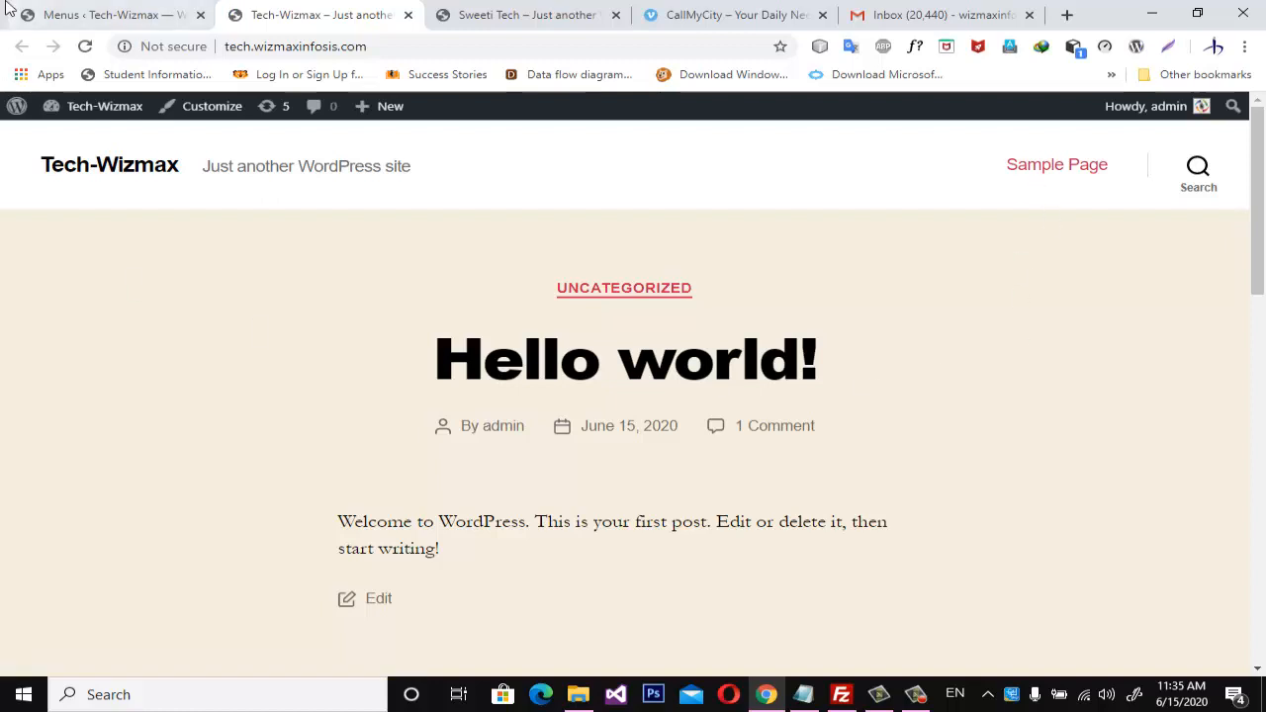
click(109, 16)
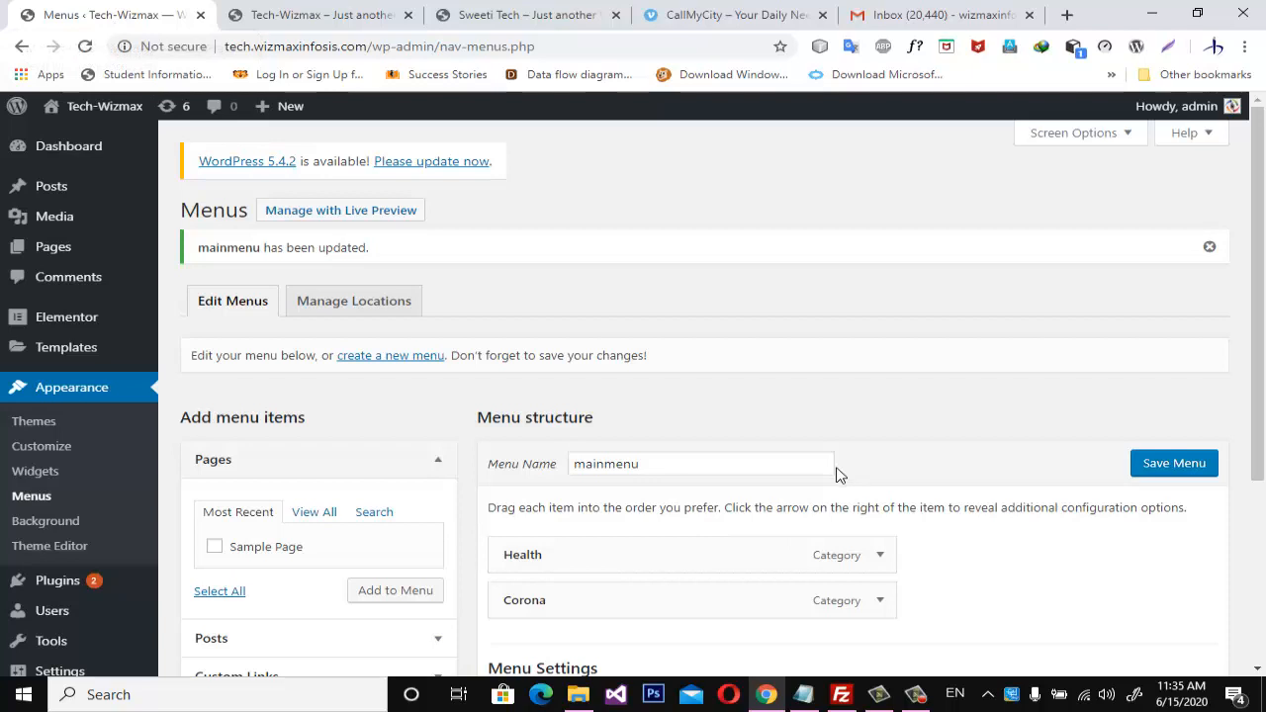
Enable automatic adding of new top-level pages to mainmenu and save the menu.
scroll(836, 475, down, 3)
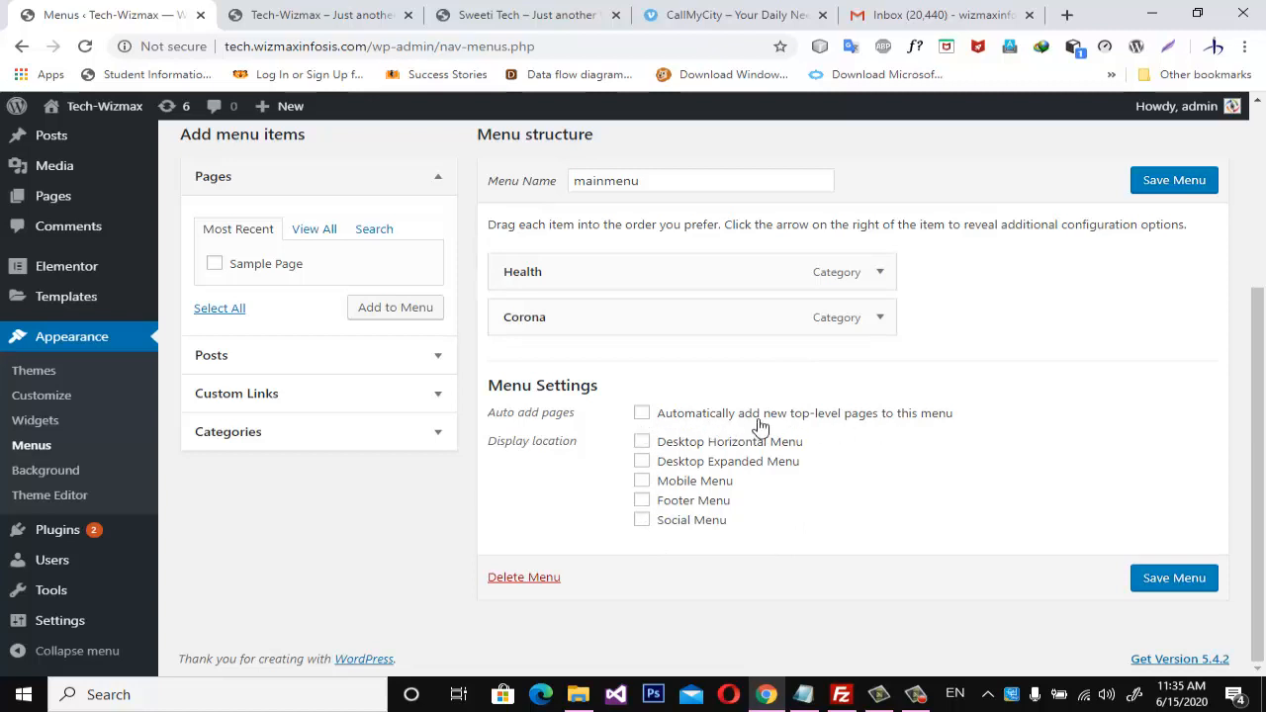
click(646, 418)
click(1195, 590)
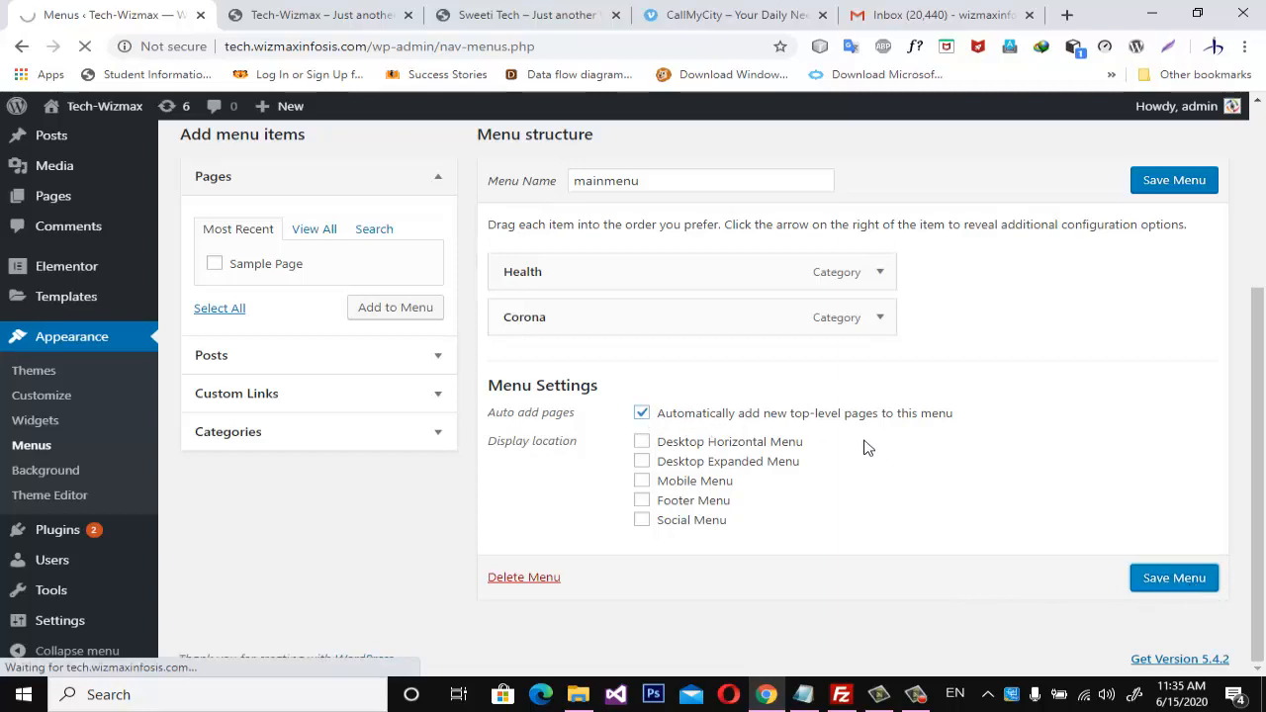
scroll(780, 446, up, 3)
scroll(782, 445, down, 3)
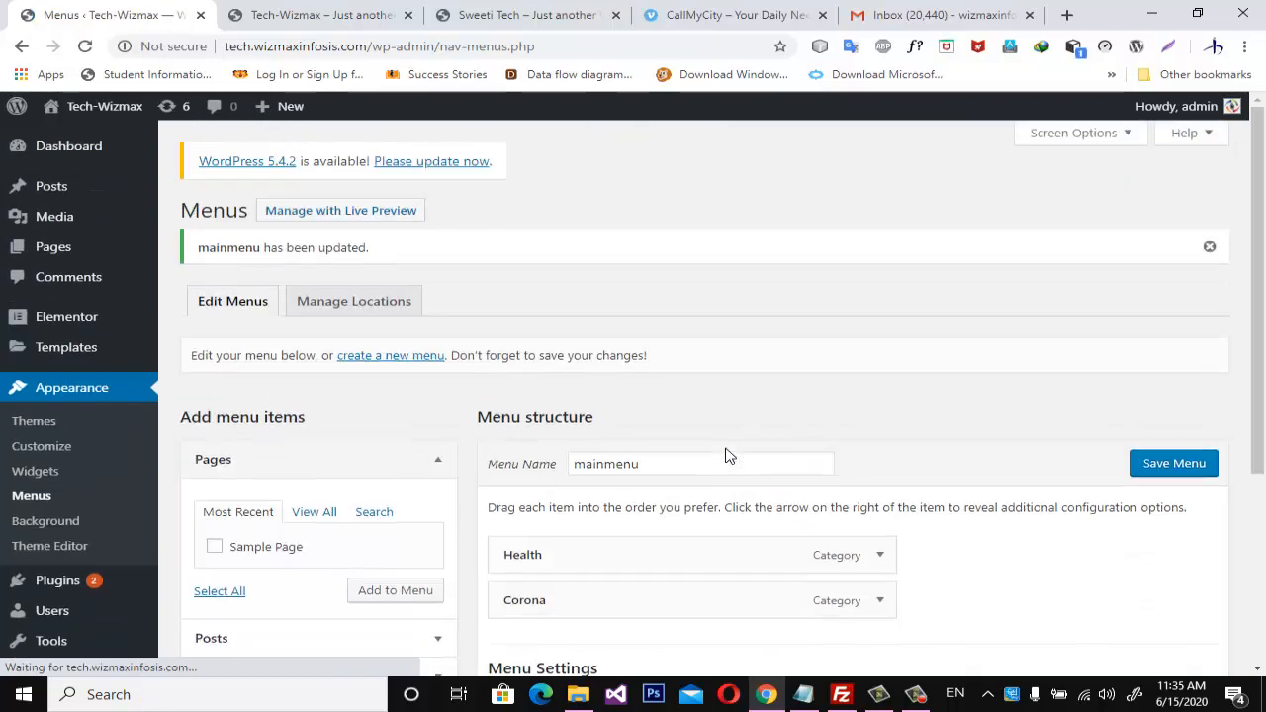
Clear mainmenu's automatic page adding option without saving, and open the management of menu locations.
scroll(731, 460, down, 3)
click(643, 414)
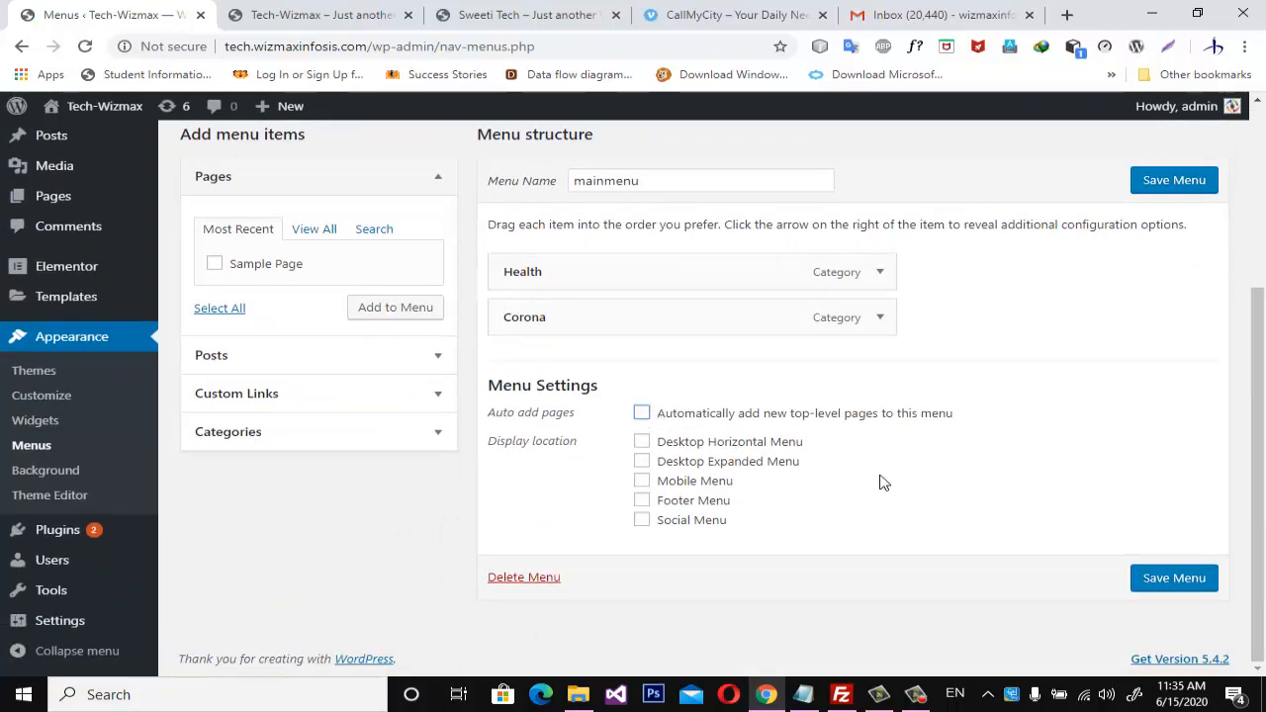
scroll(712, 489, up, 3)
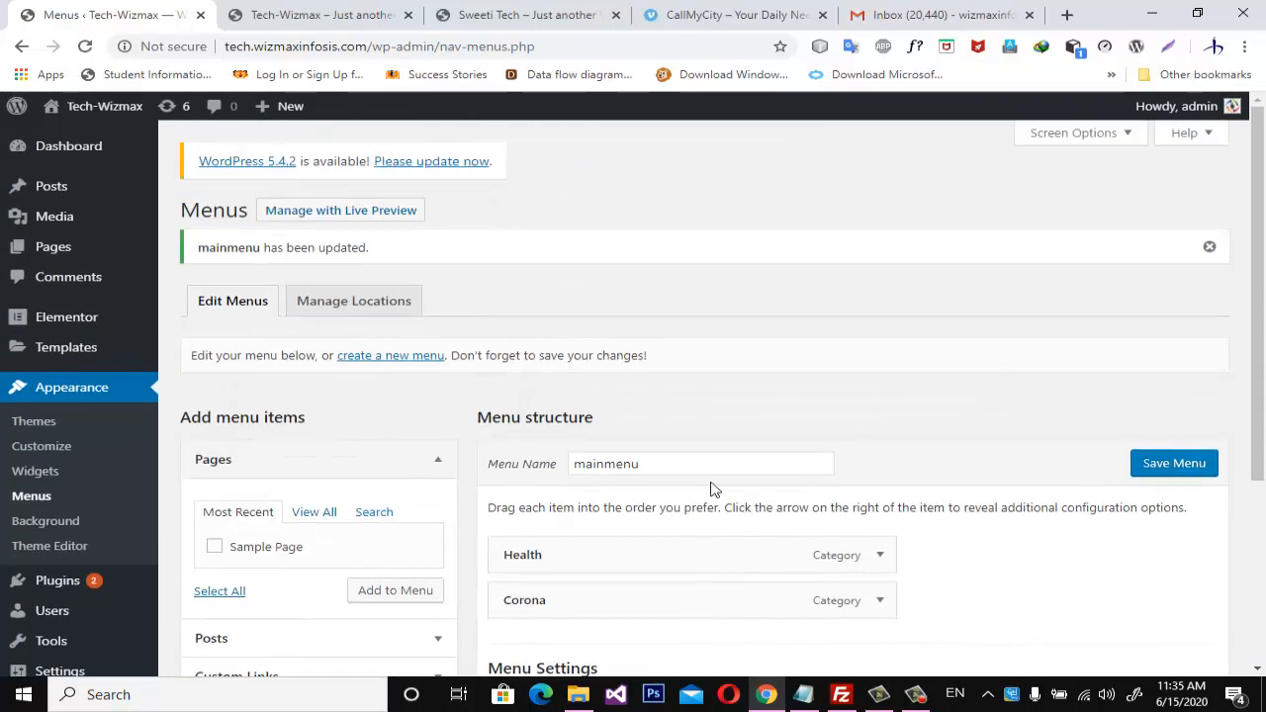
click(341, 302)
click(728, 148)
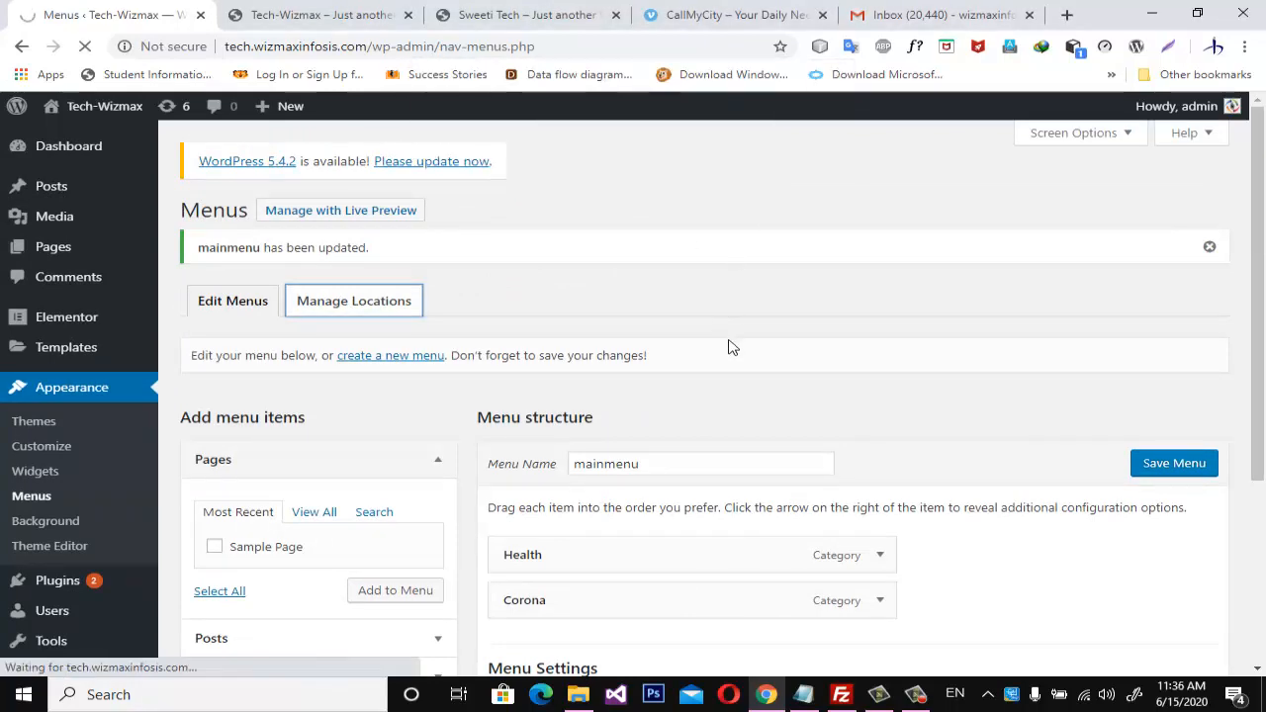
Assign mainmenu to the Desktop Horizontal Menu, Desktop Expanded Menu and Mobile Menu locations, and save the changes.
scroll(732, 348, down, 2)
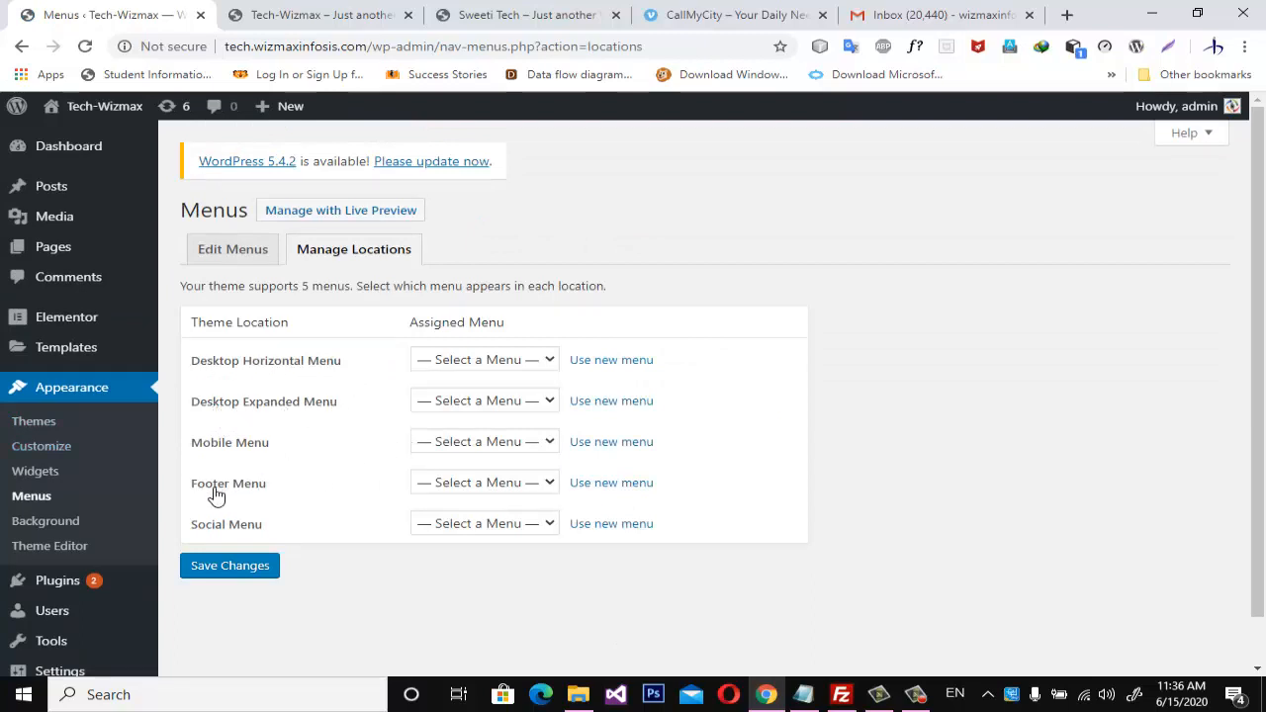
click(552, 362)
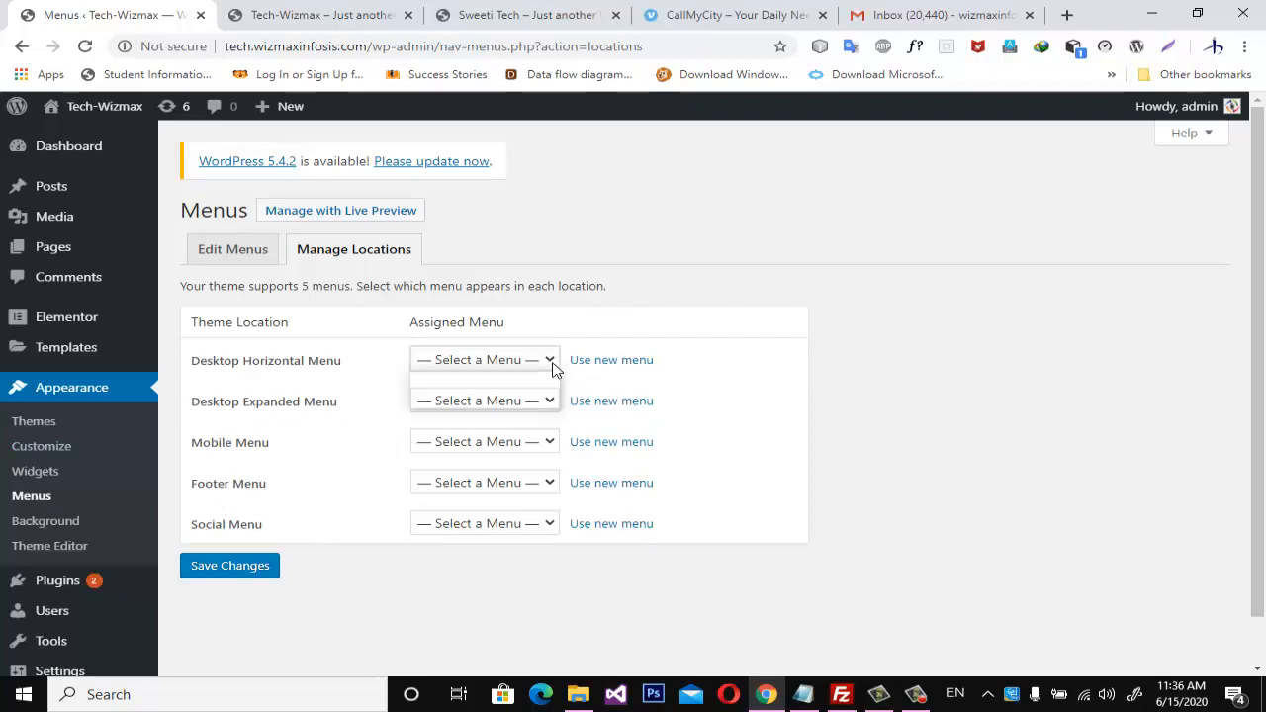
click(478, 401)
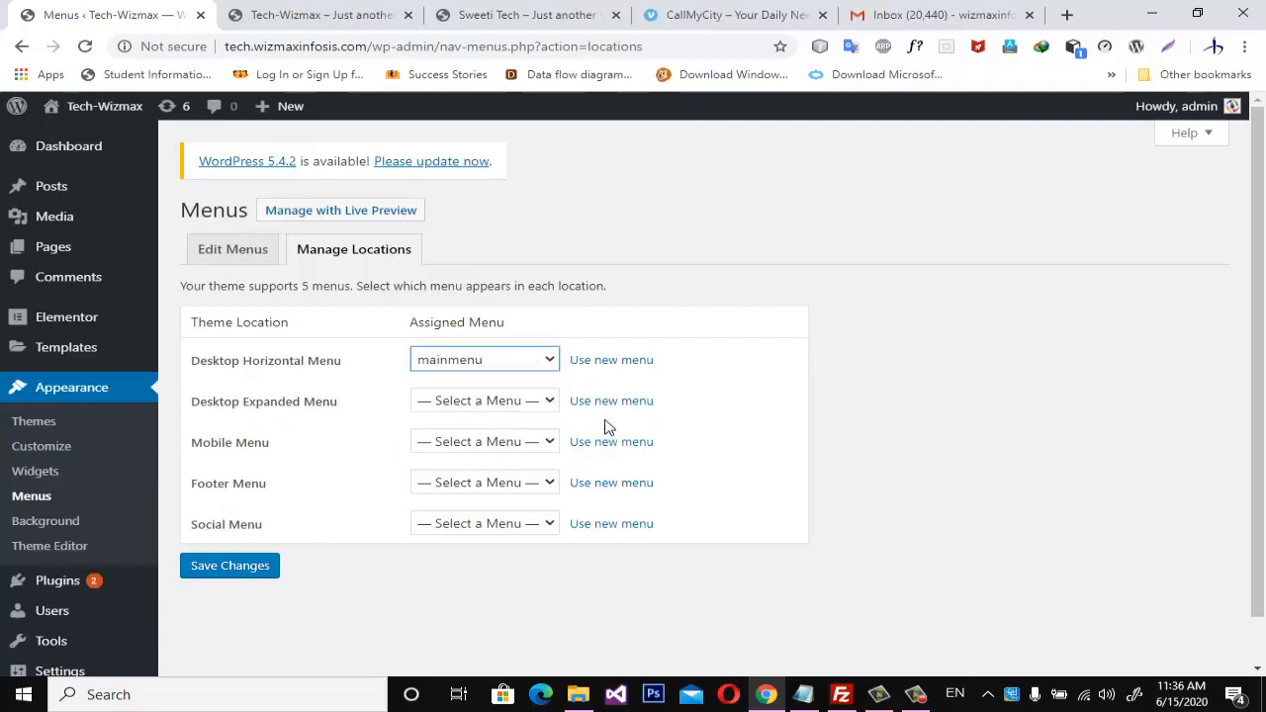
click(551, 404)
click(485, 442)
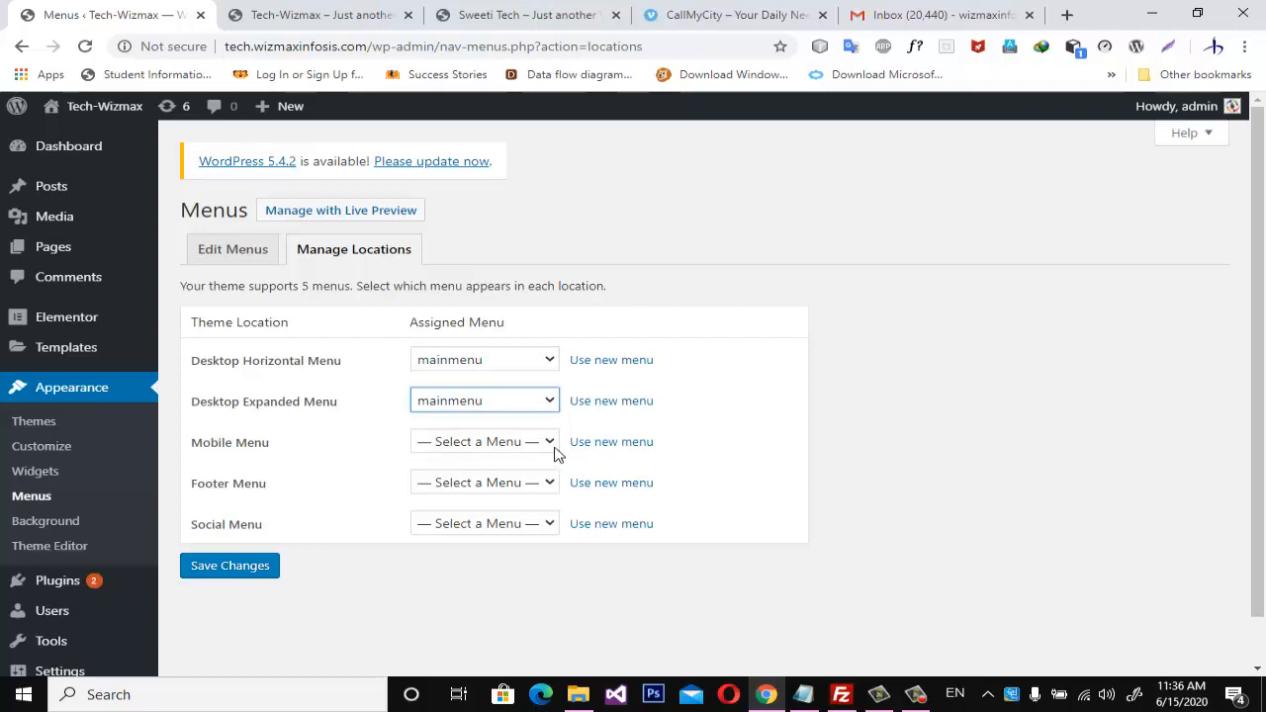
click(552, 443)
click(489, 482)
click(216, 571)
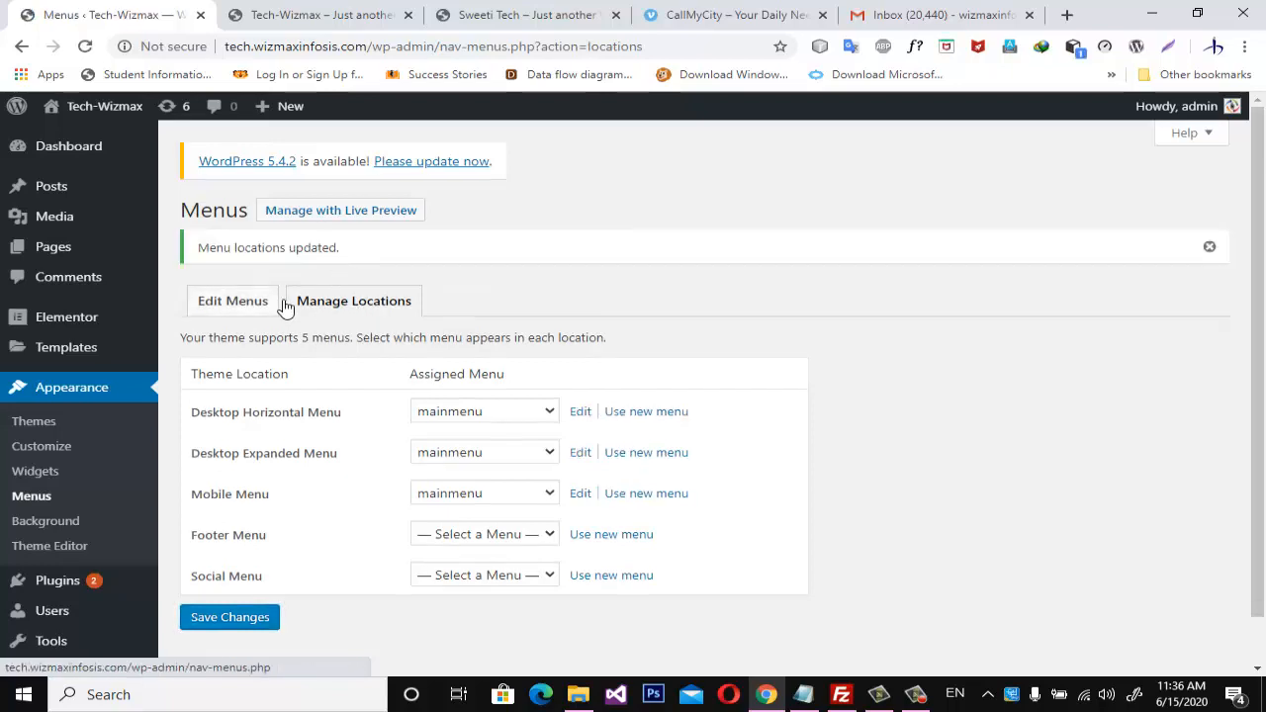
Return to editing mainmenu, disable automatic adding of new top-level pages, and save the menu.
click(250, 303)
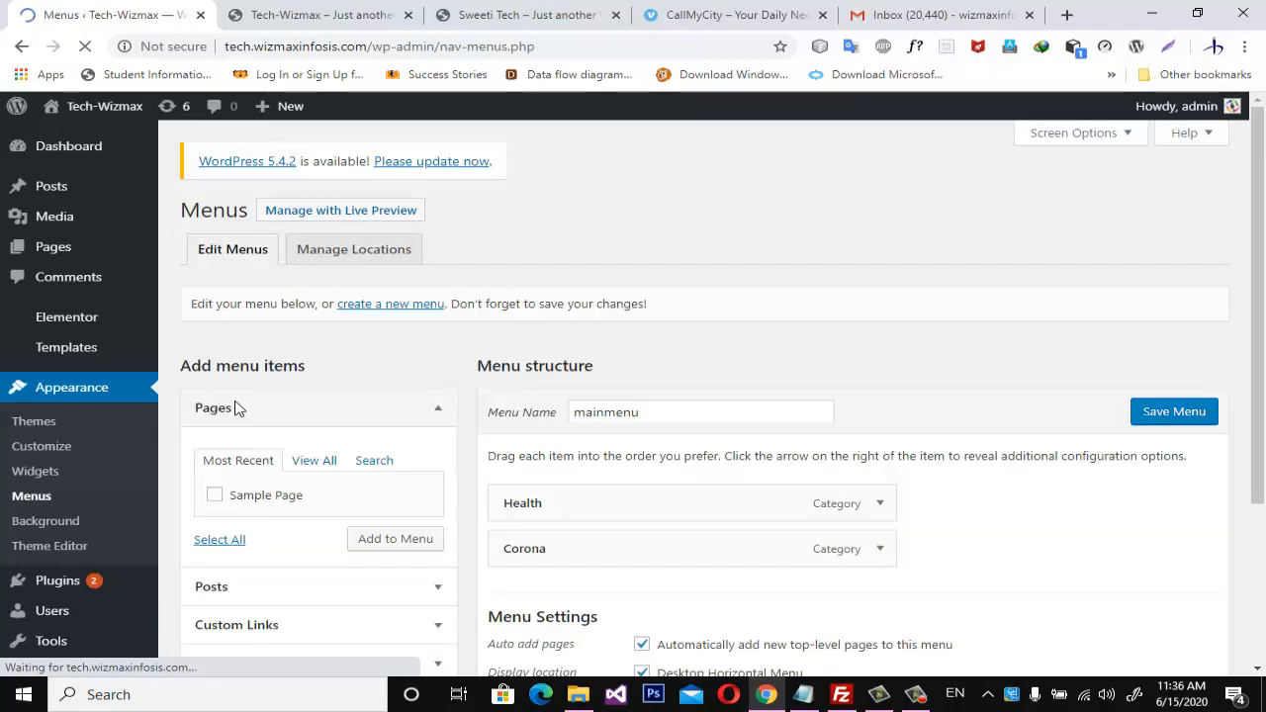
scroll(627, 503, down, 3)
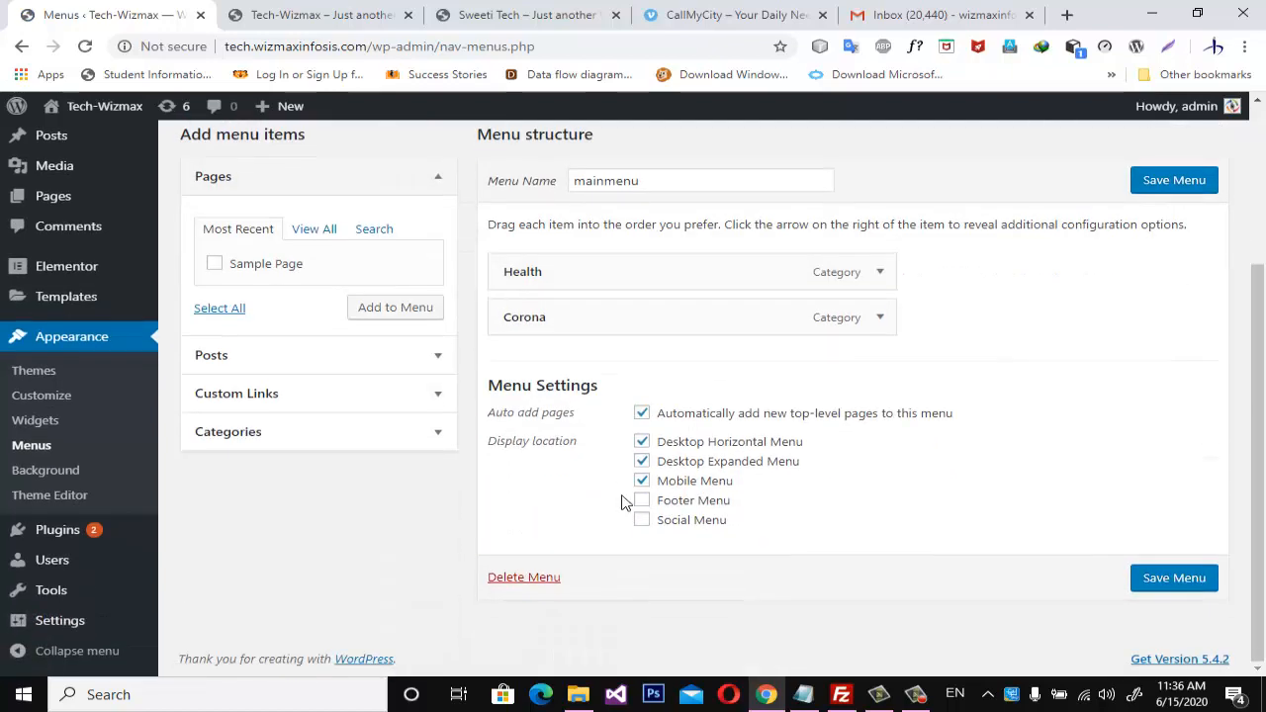
click(642, 413)
click(1174, 578)
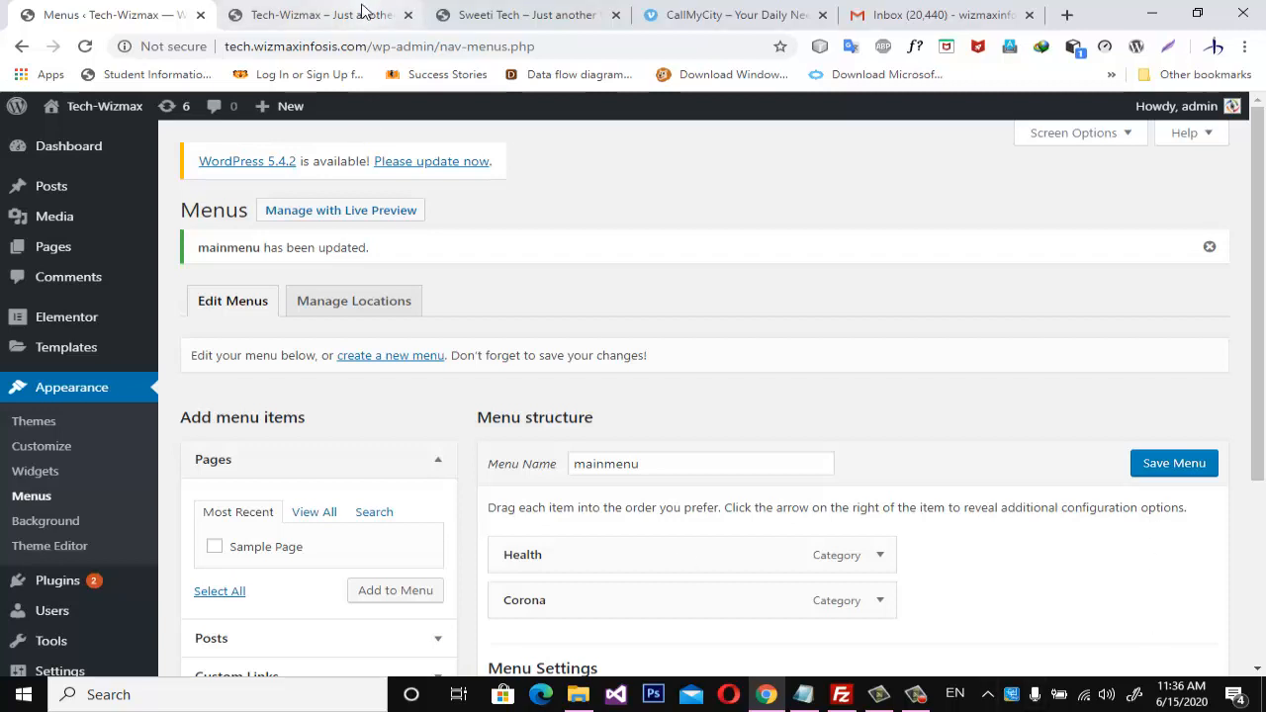
Reload the Tech-Wizmax home page and check the Health and Corona category pages through the header navigation.
click(331, 14)
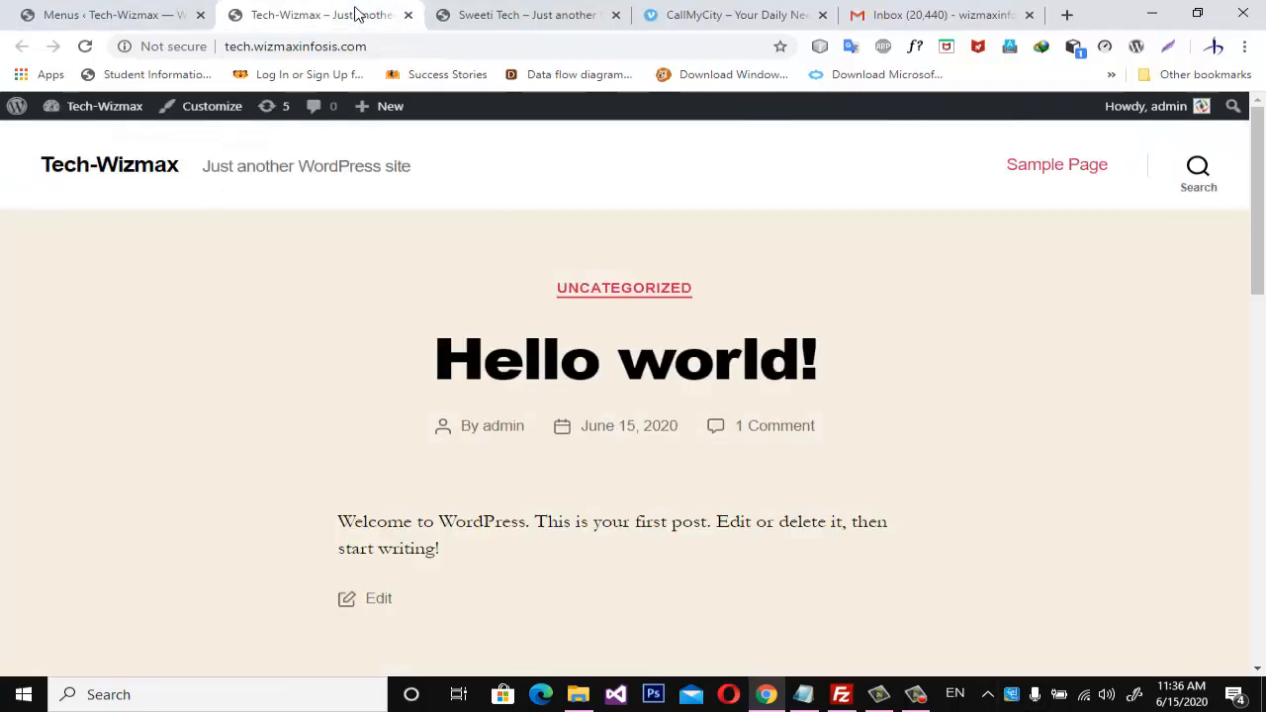
click(85, 47)
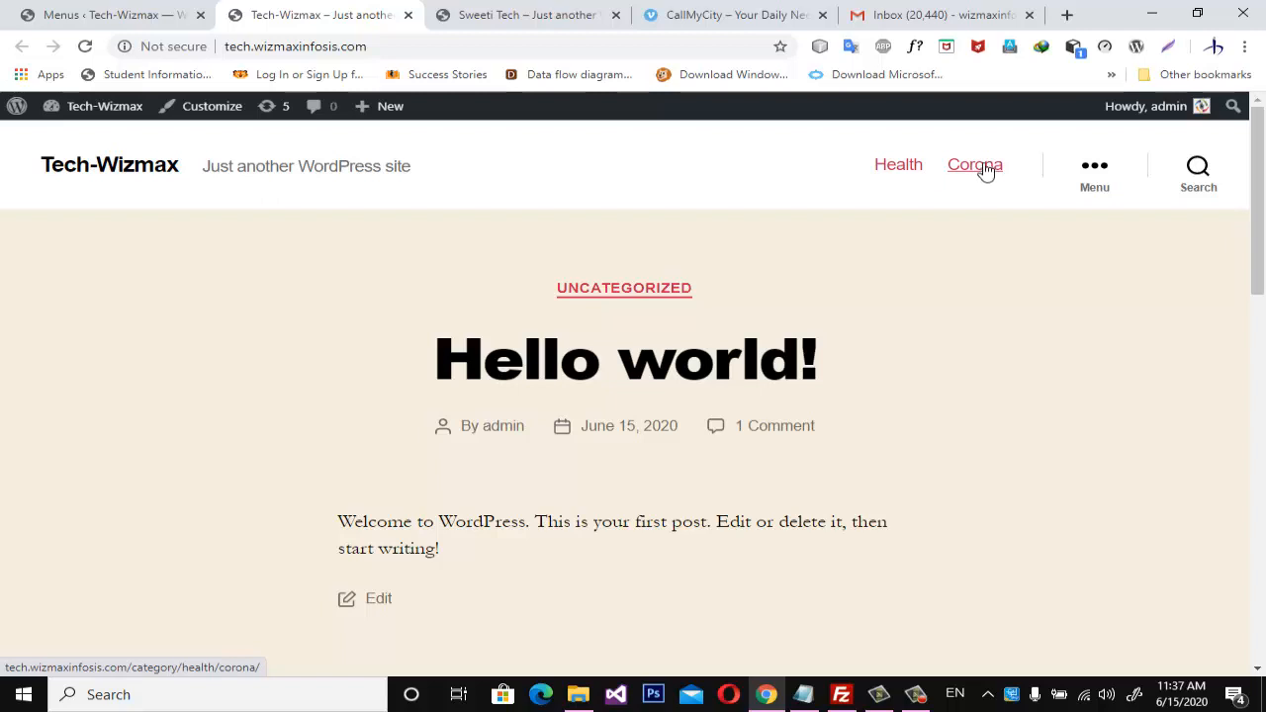
click(898, 166)
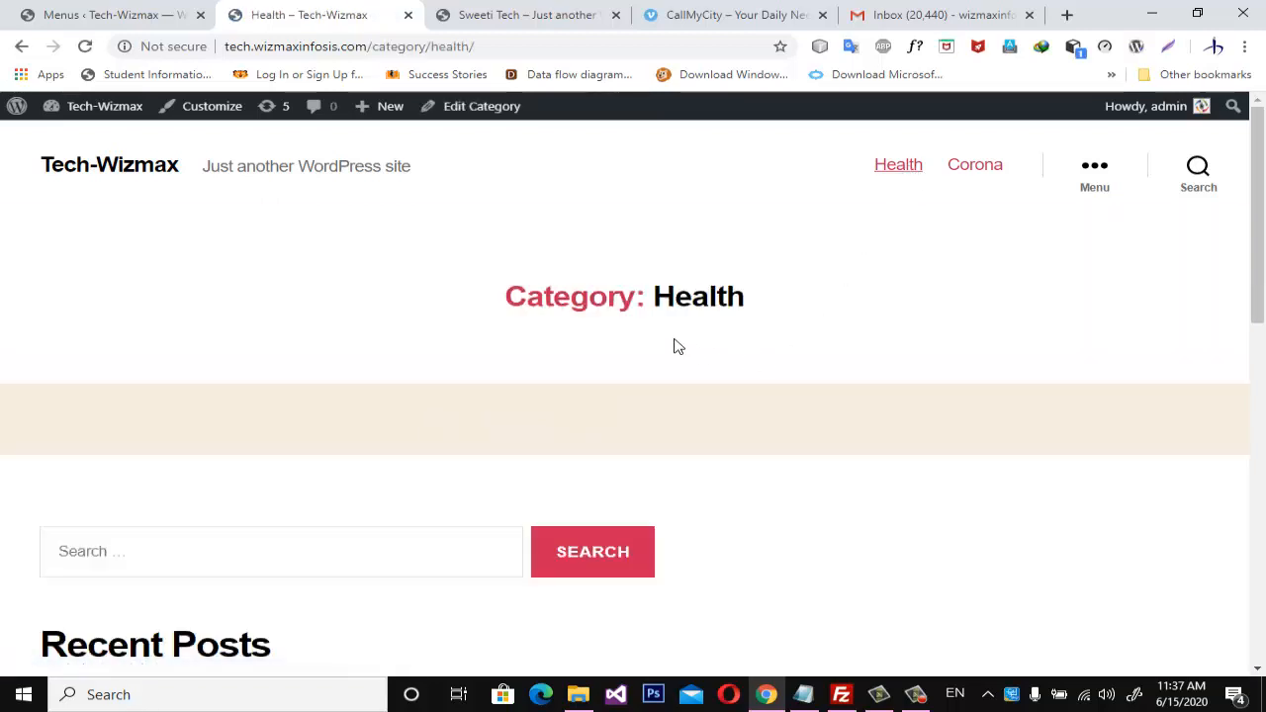
scroll(673, 346, down, 5)
scroll(678, 347, up, 4)
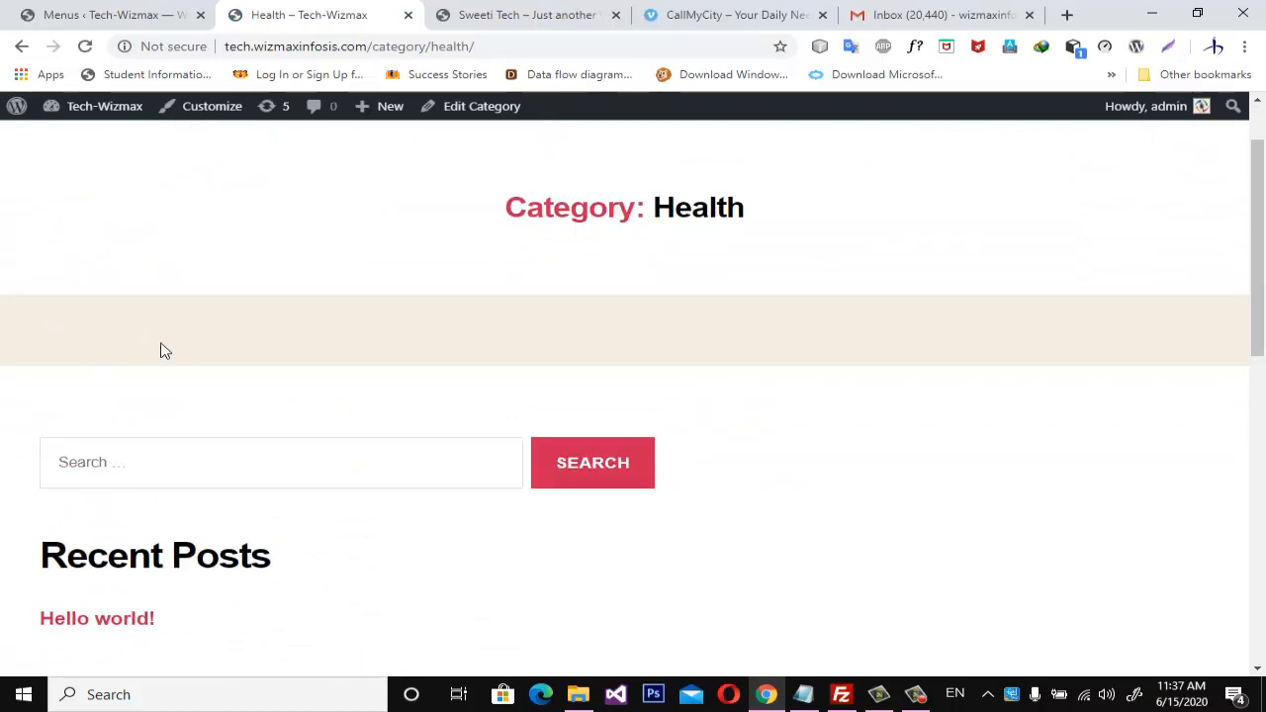
scroll(165, 351, up, 1)
click(973, 165)
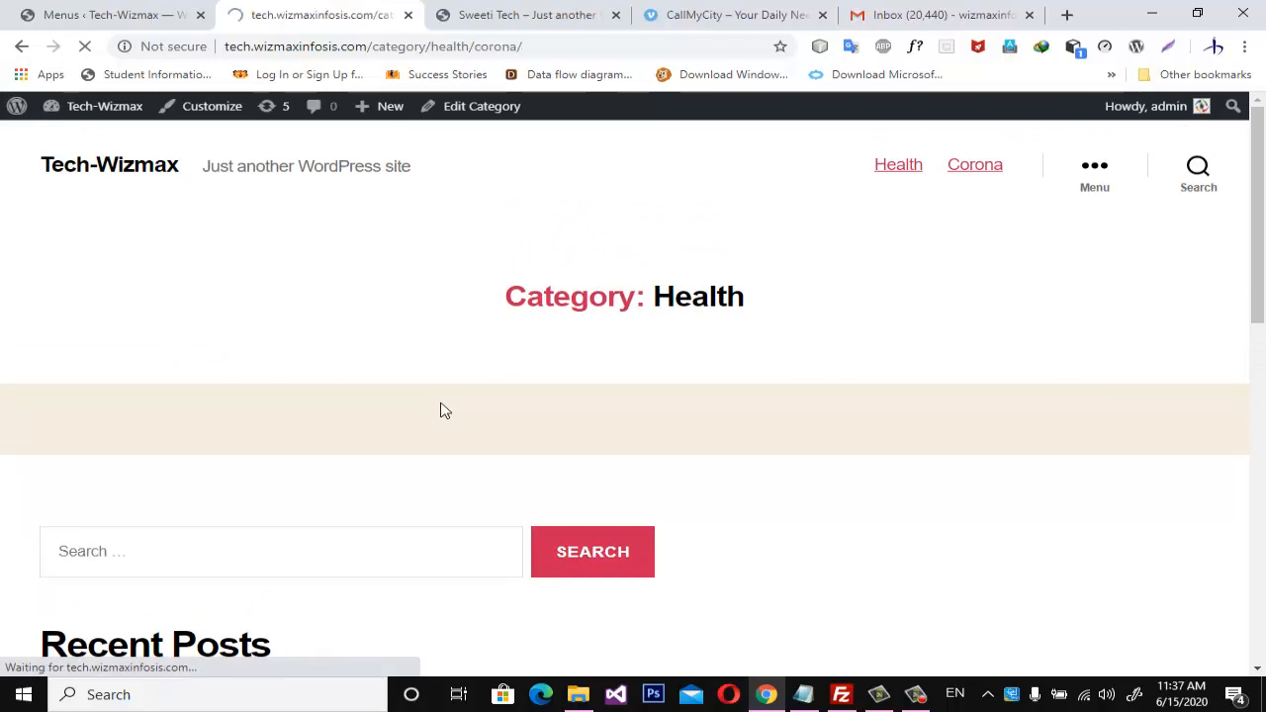
scroll(514, 448, down, 3)
scroll(515, 448, up, 3)
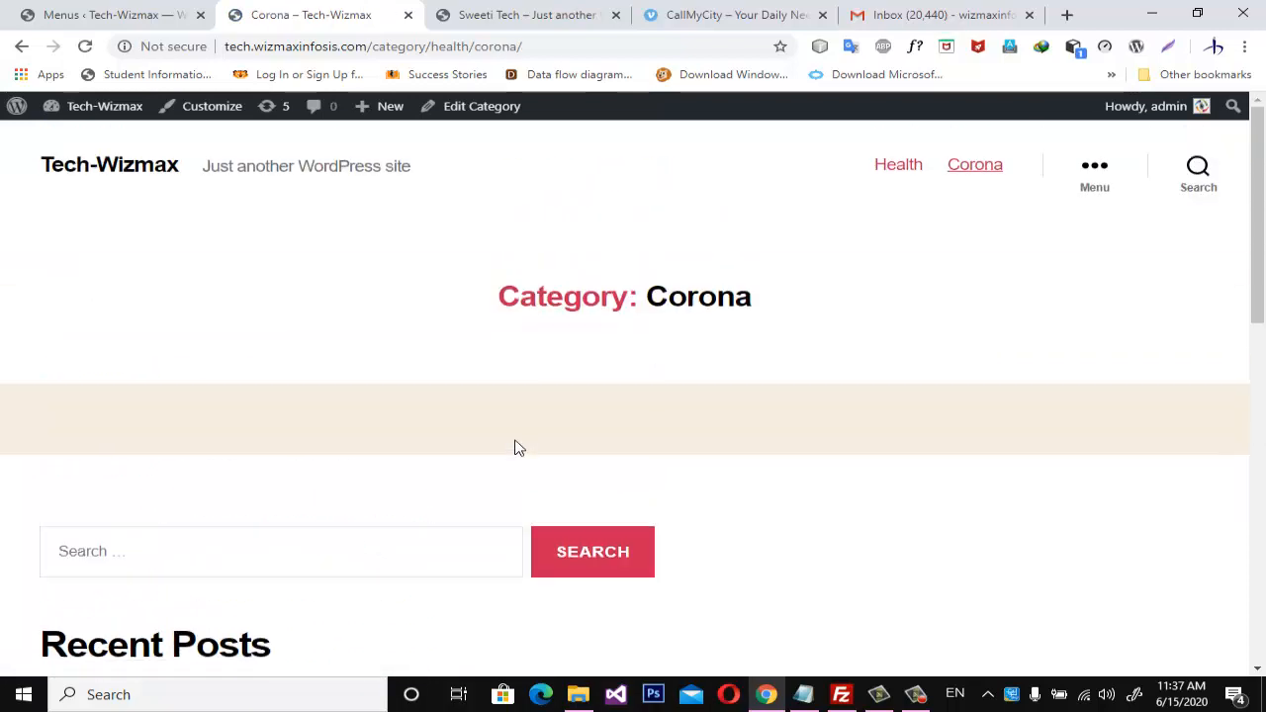
Return to the WordPress admin, start a new post, and dismiss the editor's welcome tip.
click(118, 14)
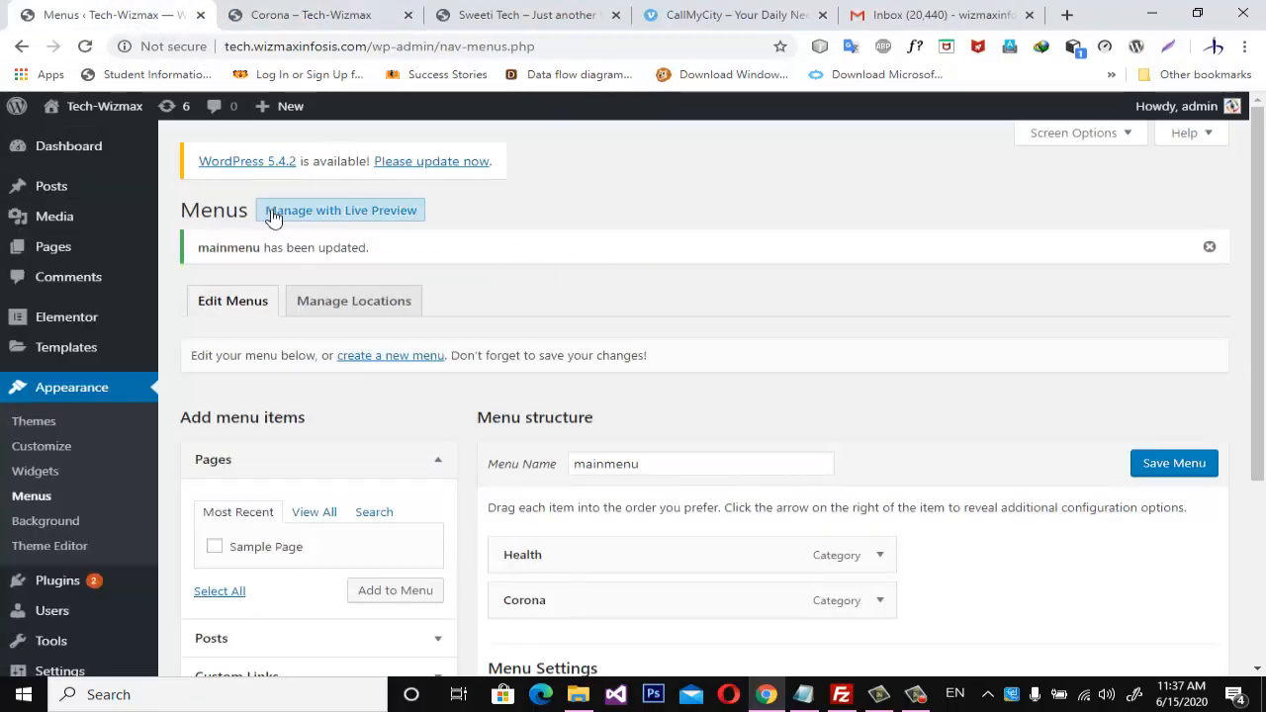
mouse_move(8, 193)
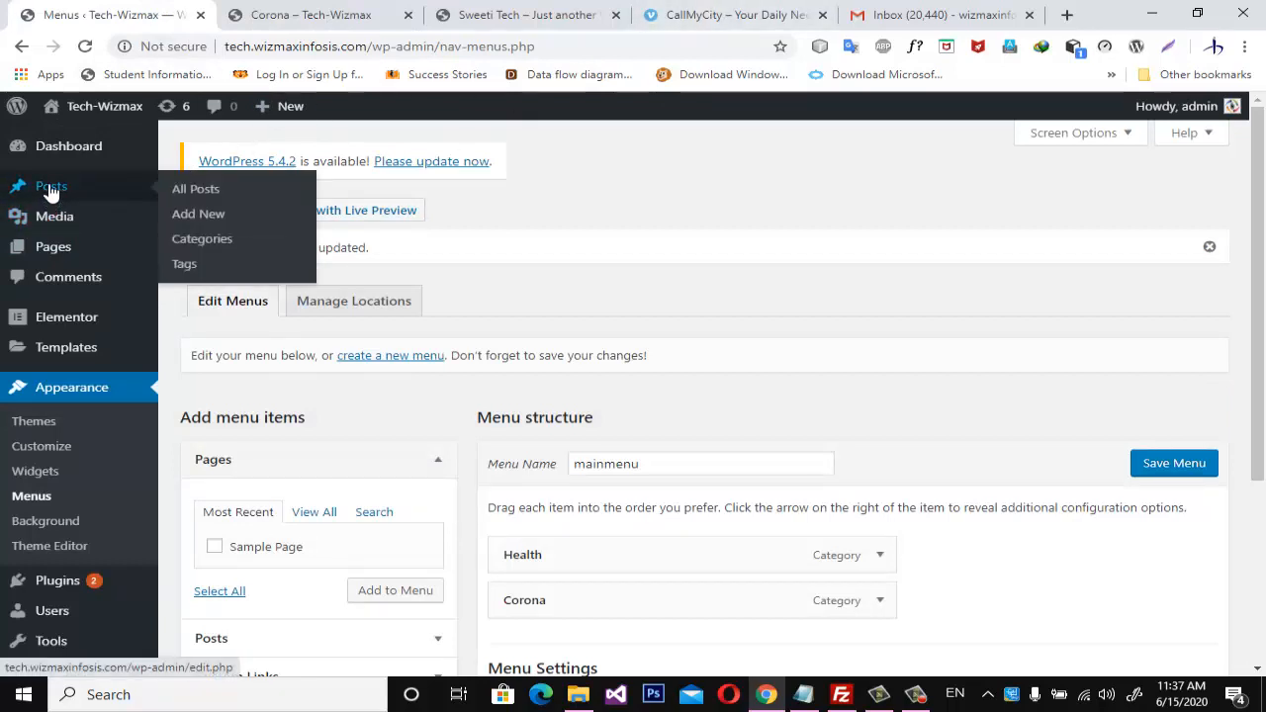
click(220, 217)
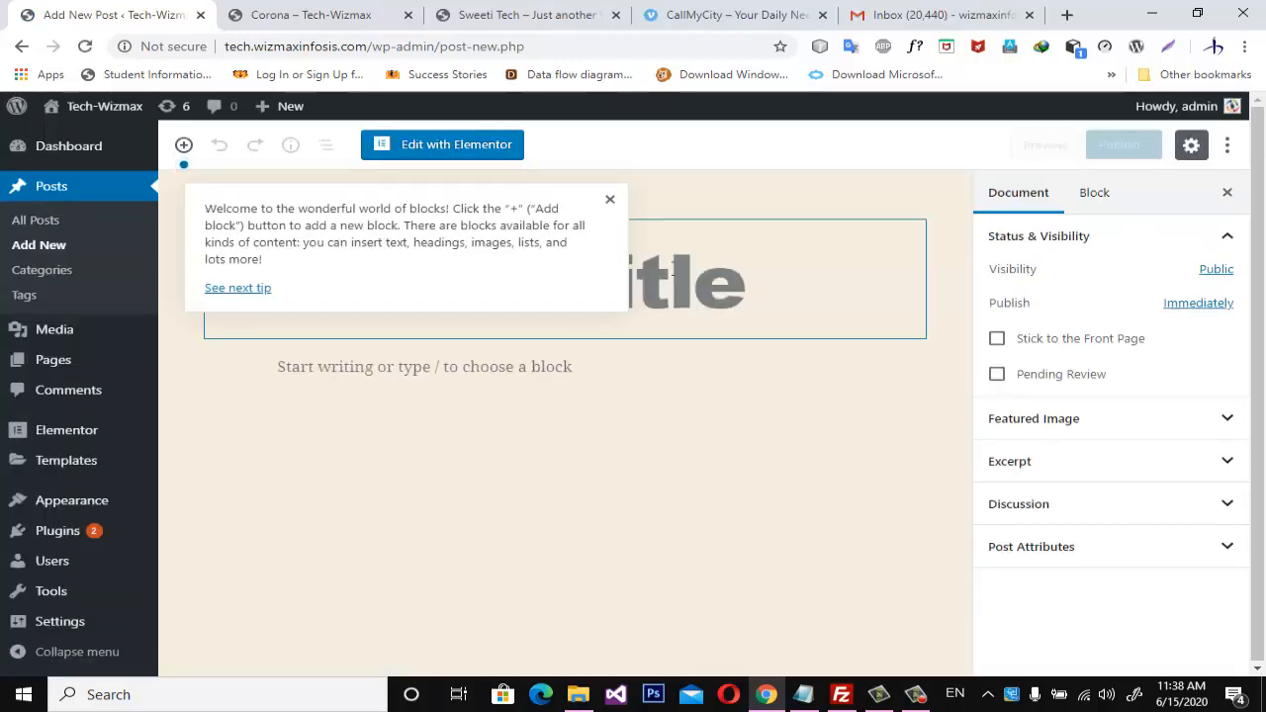
click(610, 201)
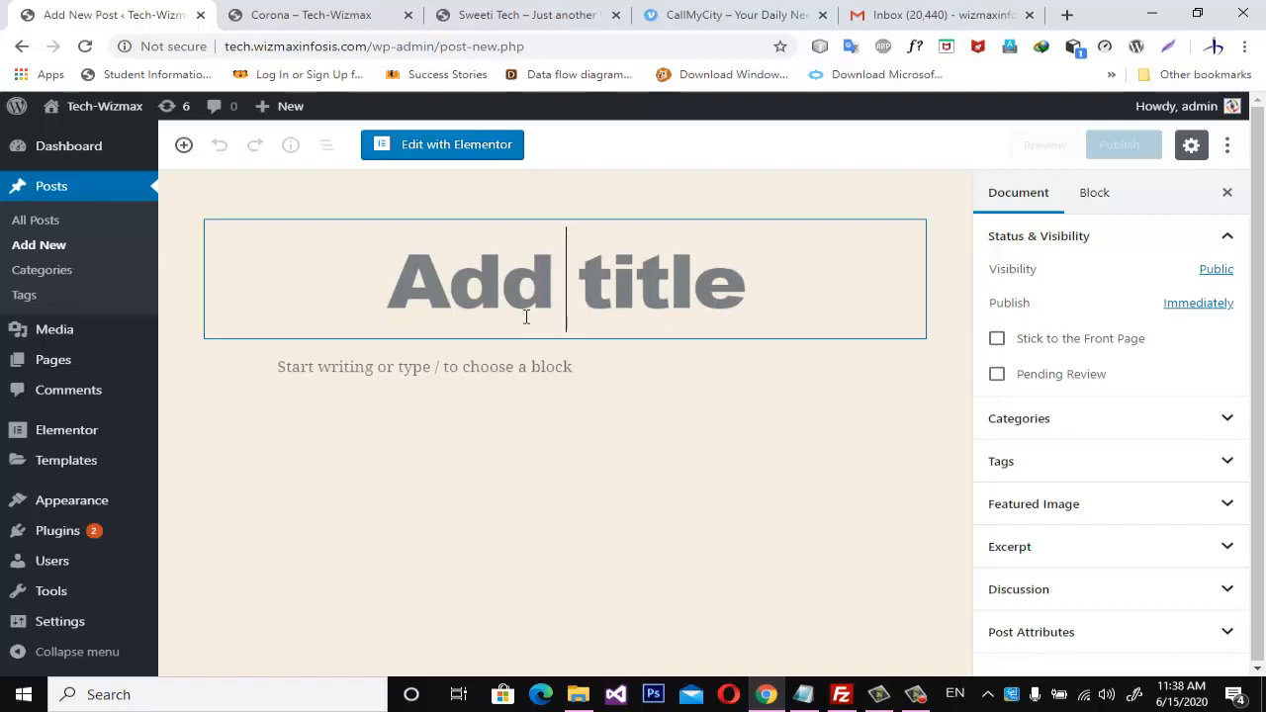
Enter "How to Protect yourself from corona" as the post title.
mouse_move(575, 706)
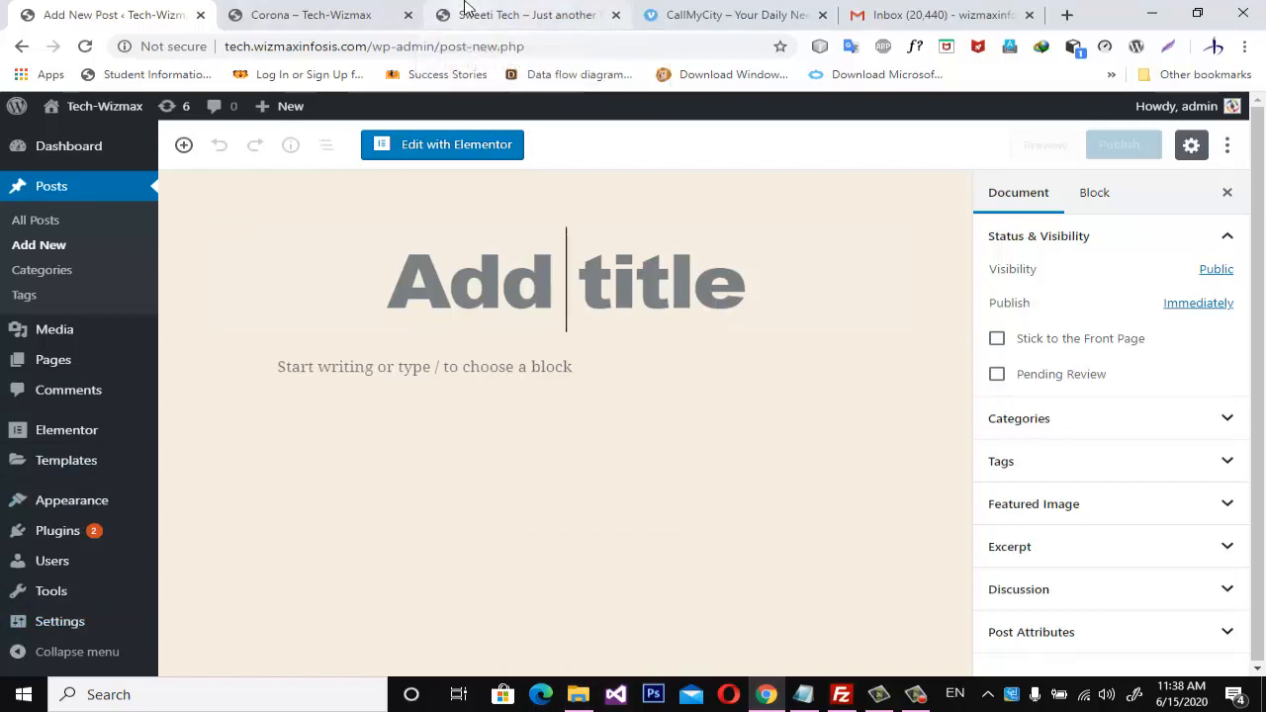
text(How)
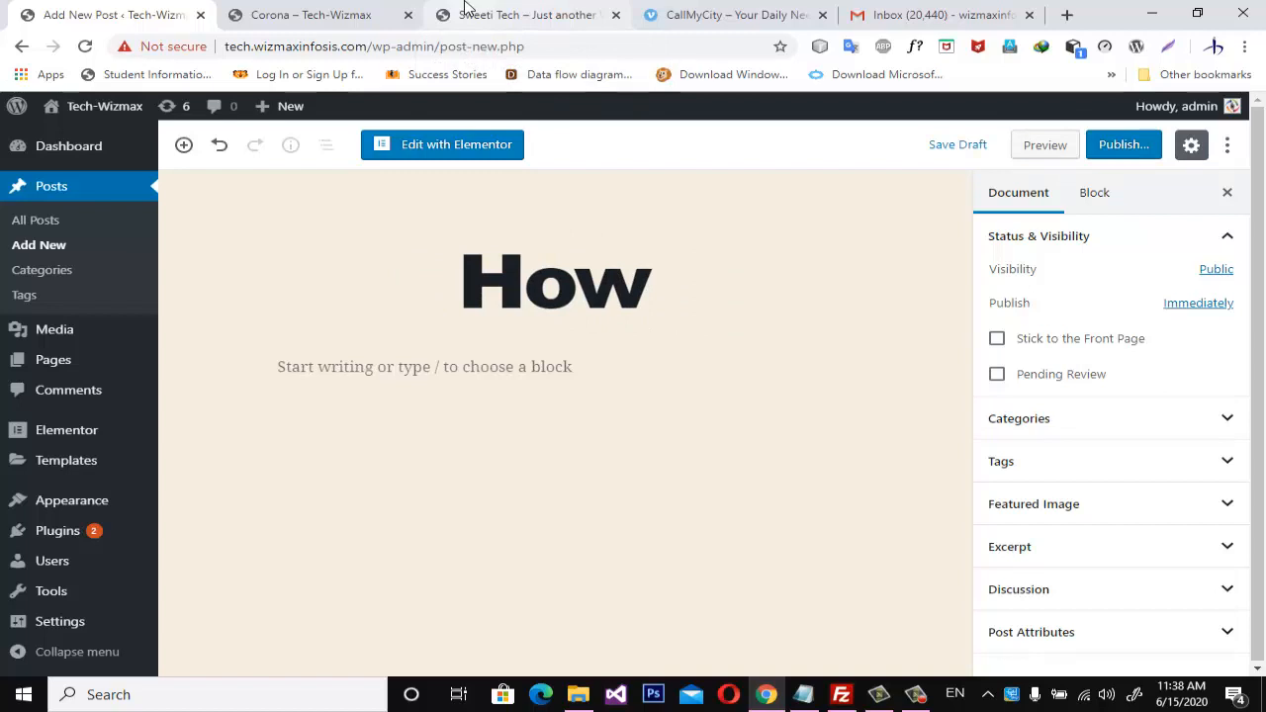
text( to )
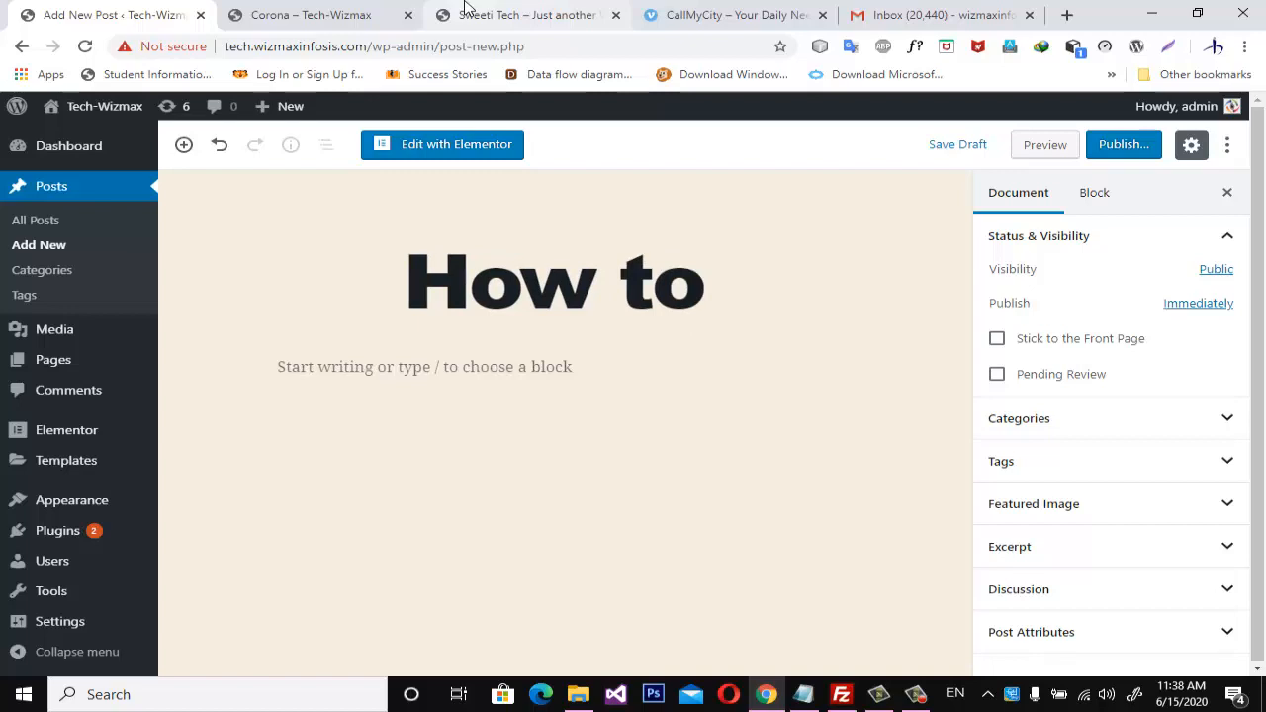
text(Protect )
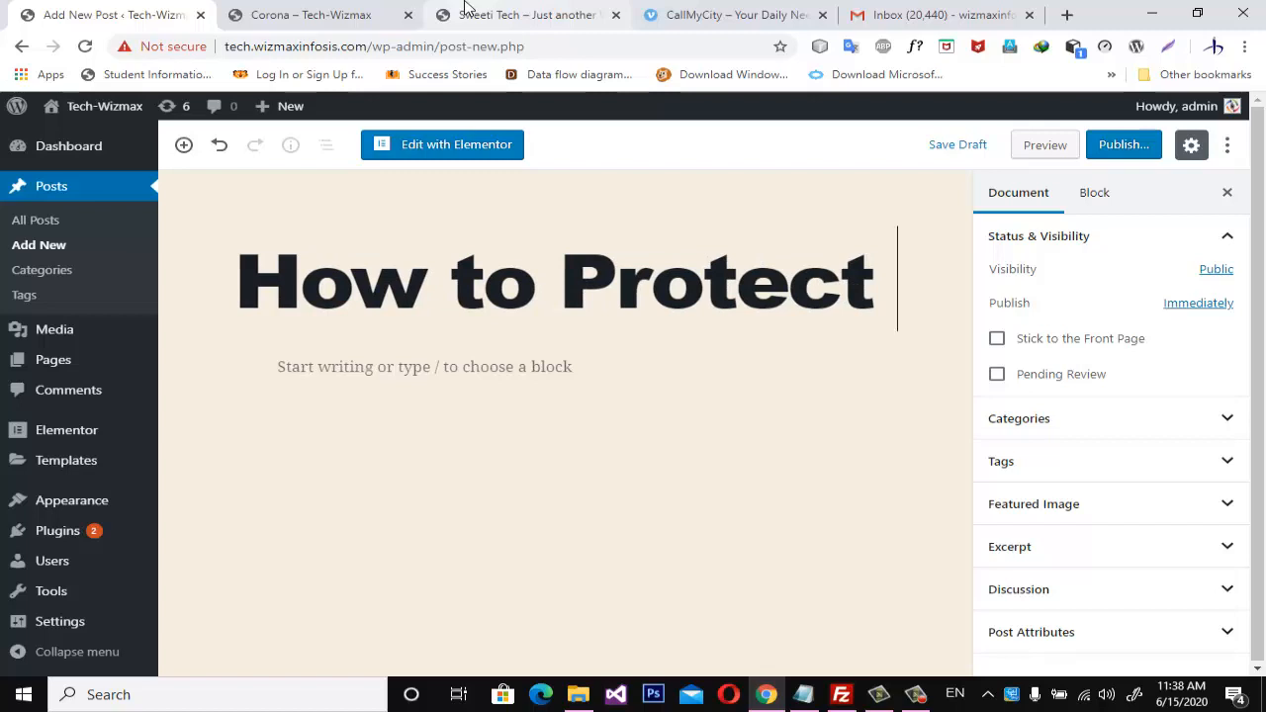
text(yoursel)
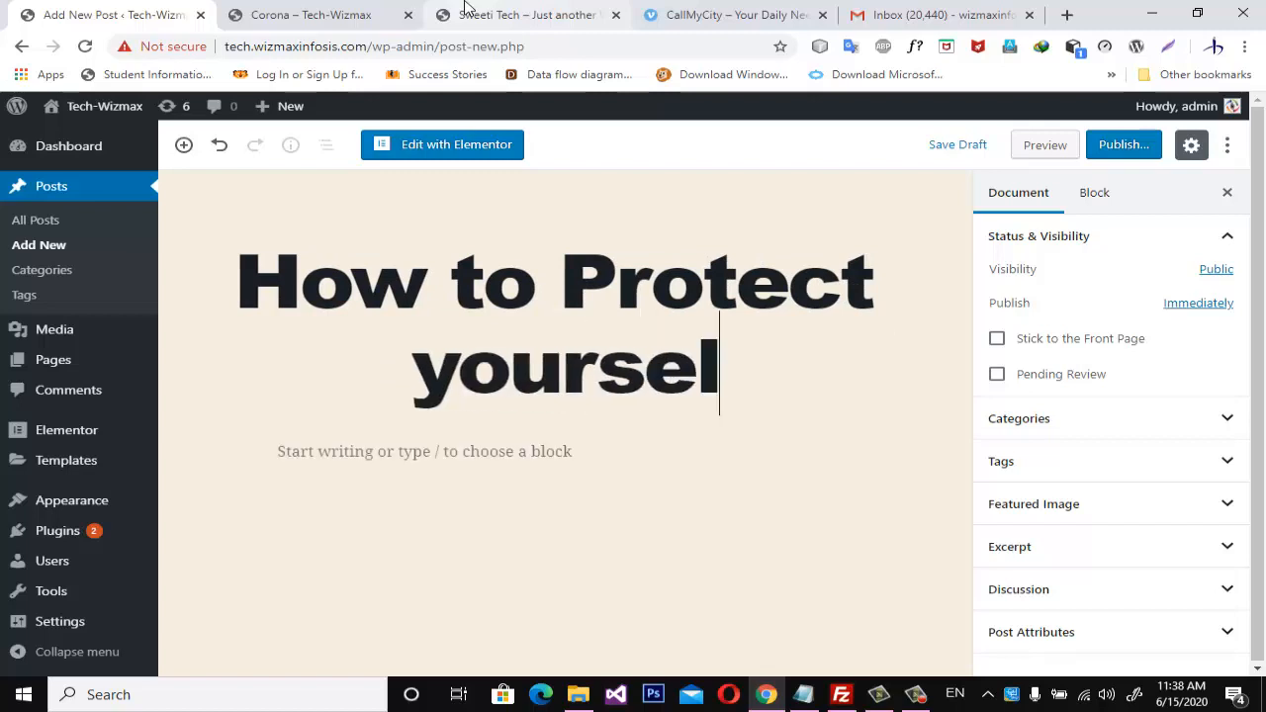
text(f fro)
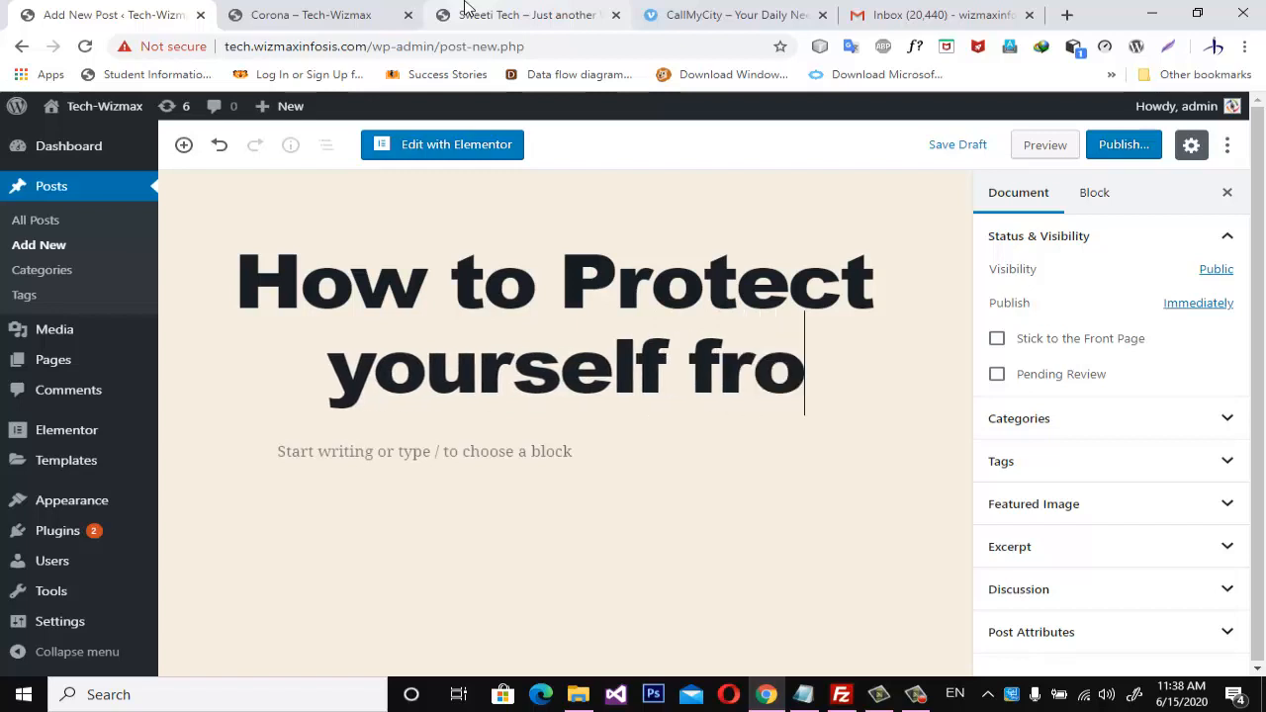
text(m corona)
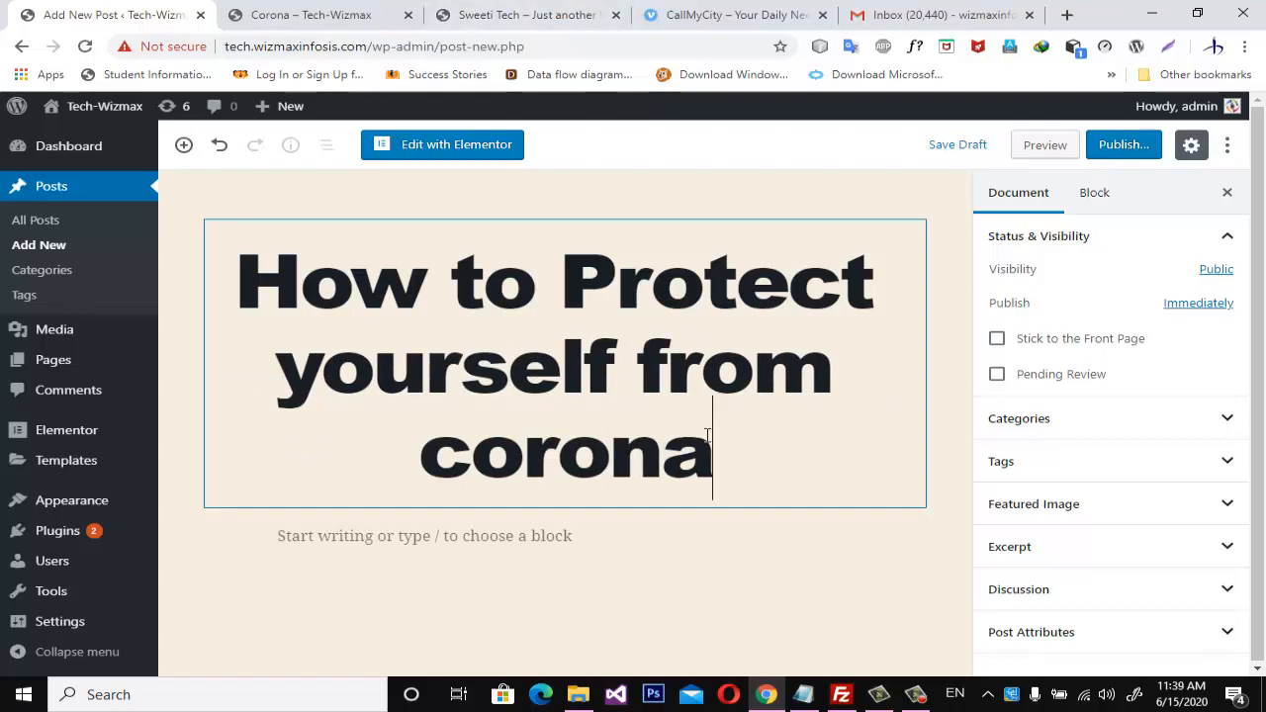
Translate the post title from English to Hindi with Google Translate in a new browser tab, and copy the translation.
drag(722, 461, 222, 275)
key(ctrl+c)
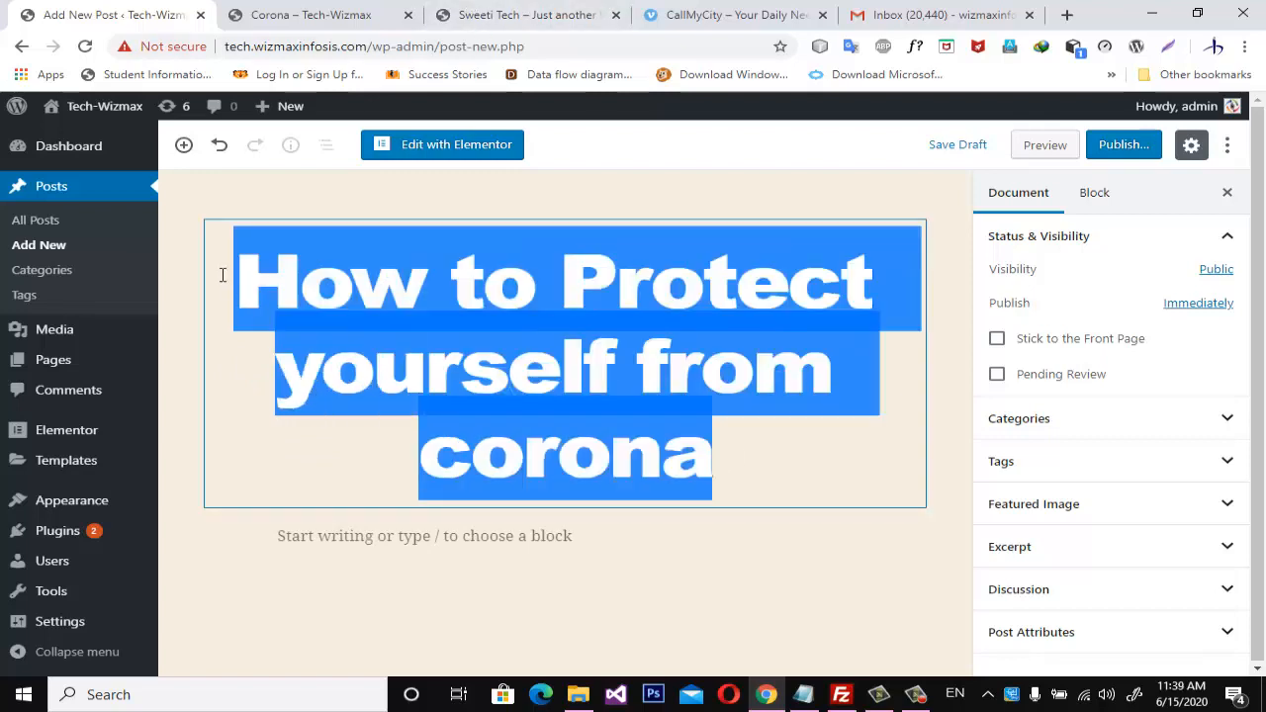
click(1066, 15)
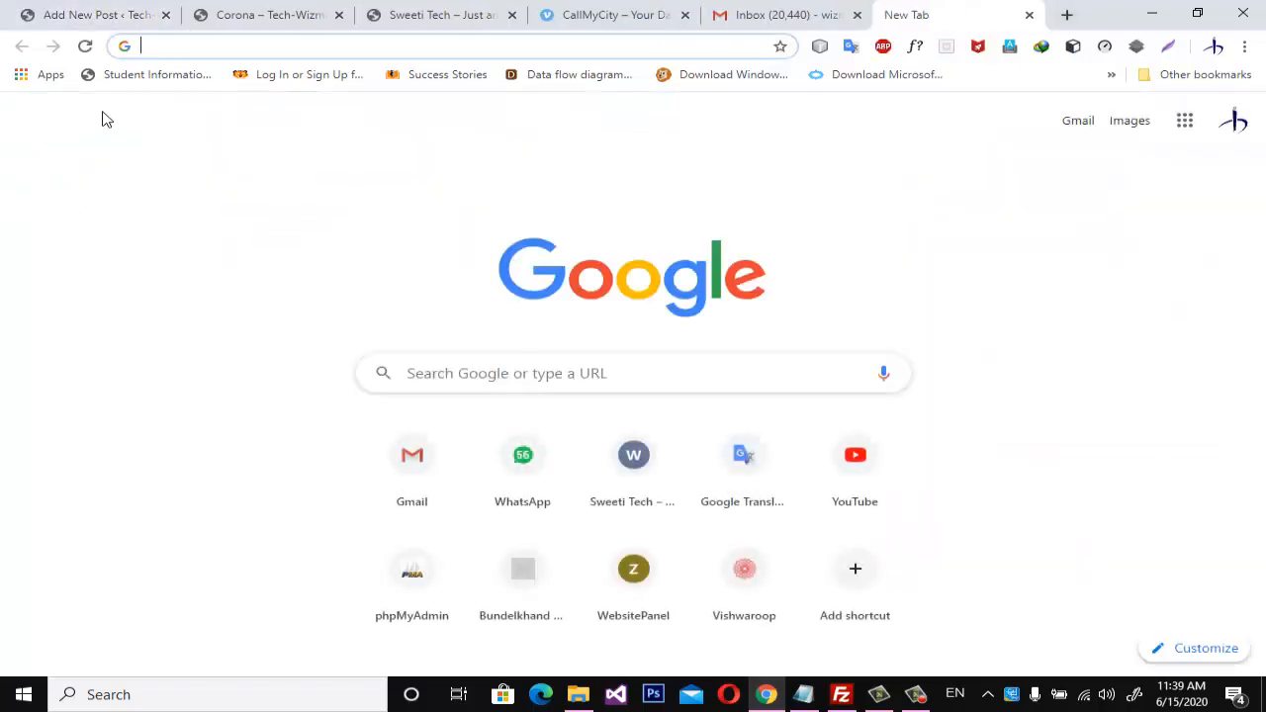
text(translate.google.com)
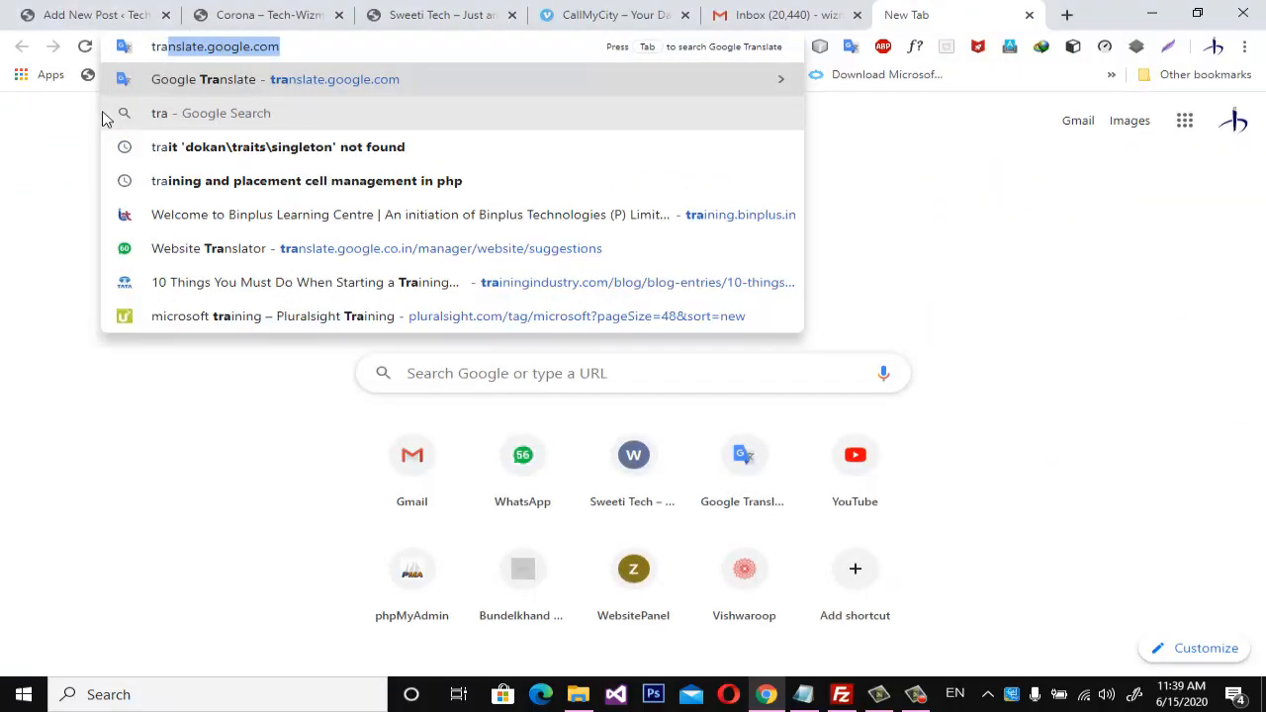
key(Return)
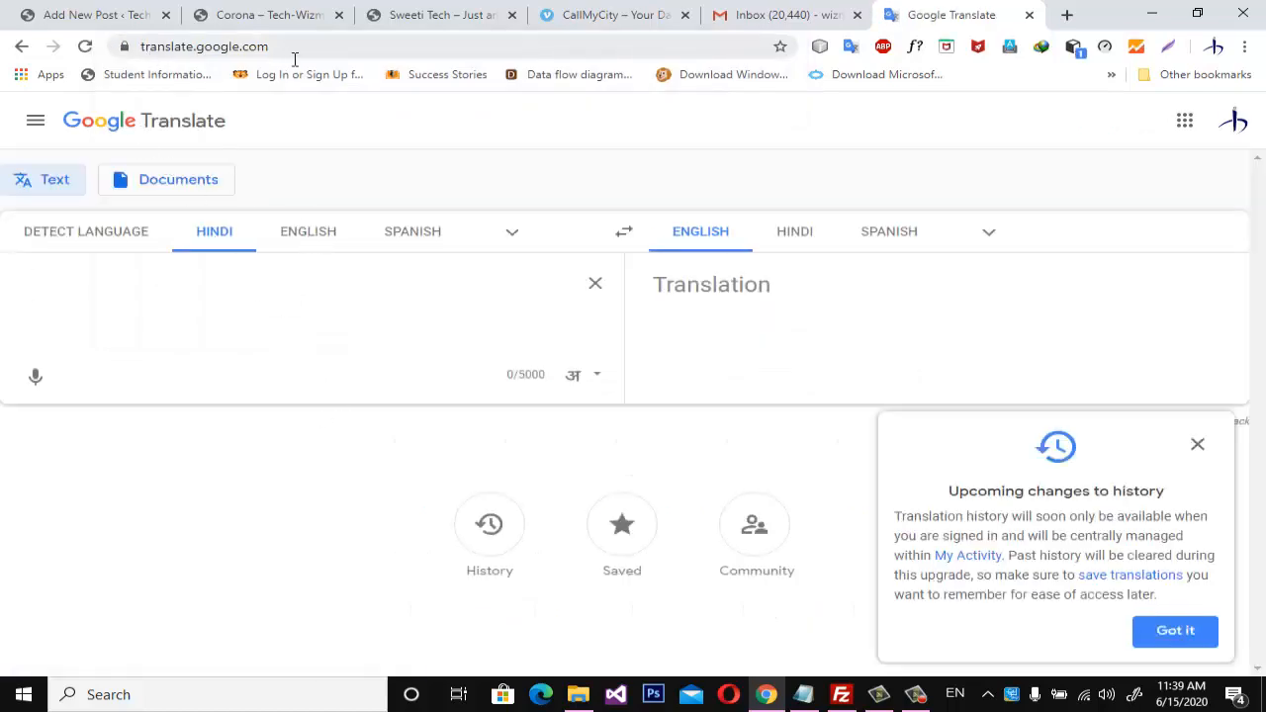
click(312, 237)
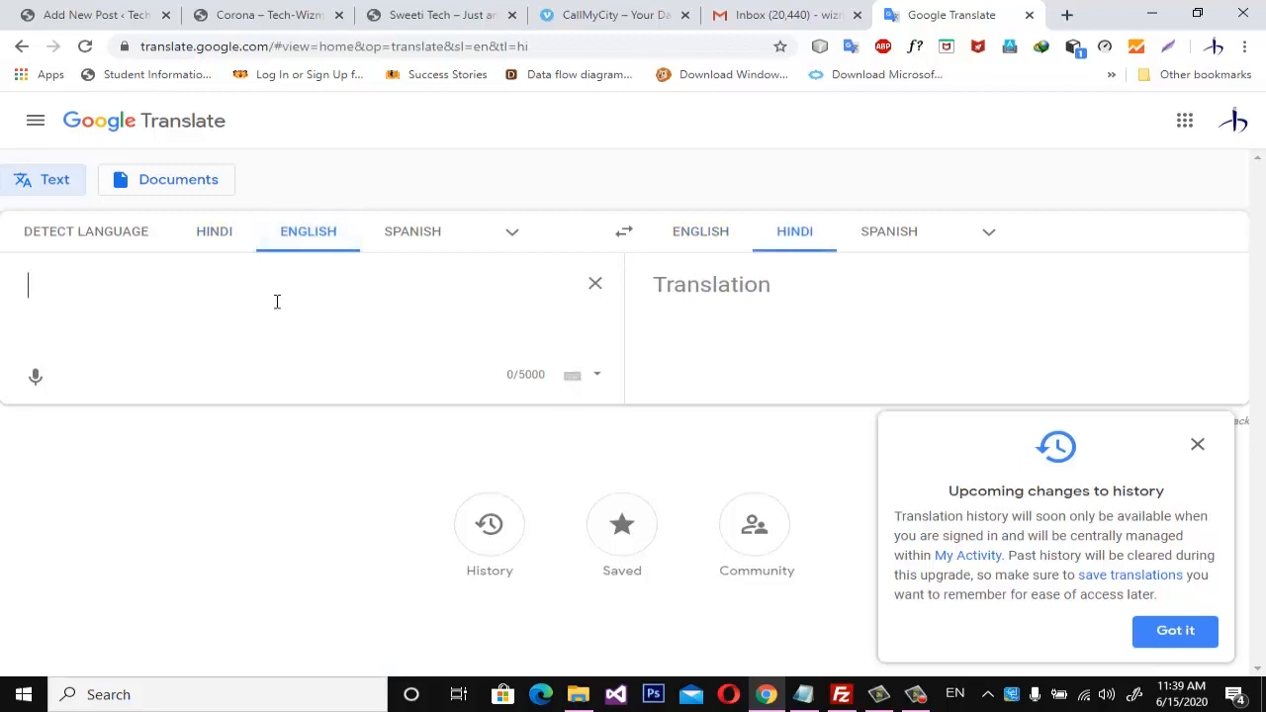
key(ctrl+v)
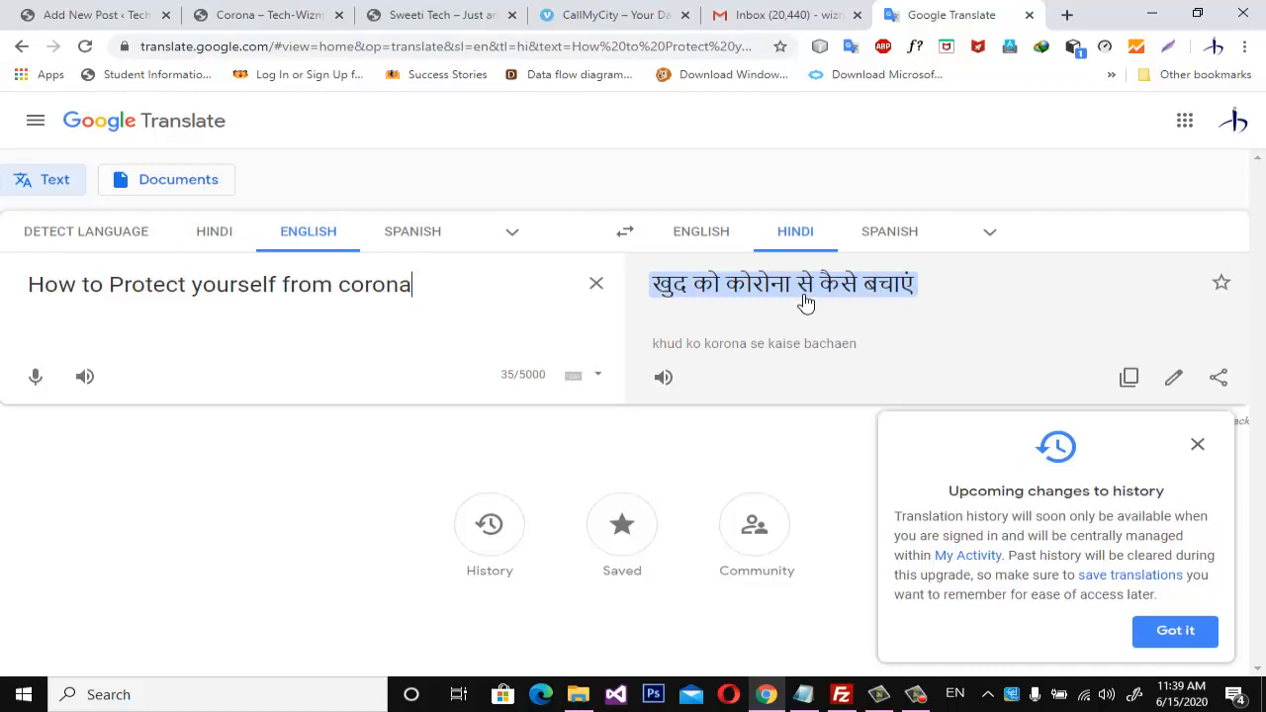
click(1129, 378)
Set Google Translate to Hindi-to-English and replace the source text with the transliterated Hindi phrase "खुद को कोरोना से कैसे बचाये".
key(ctrl+a)
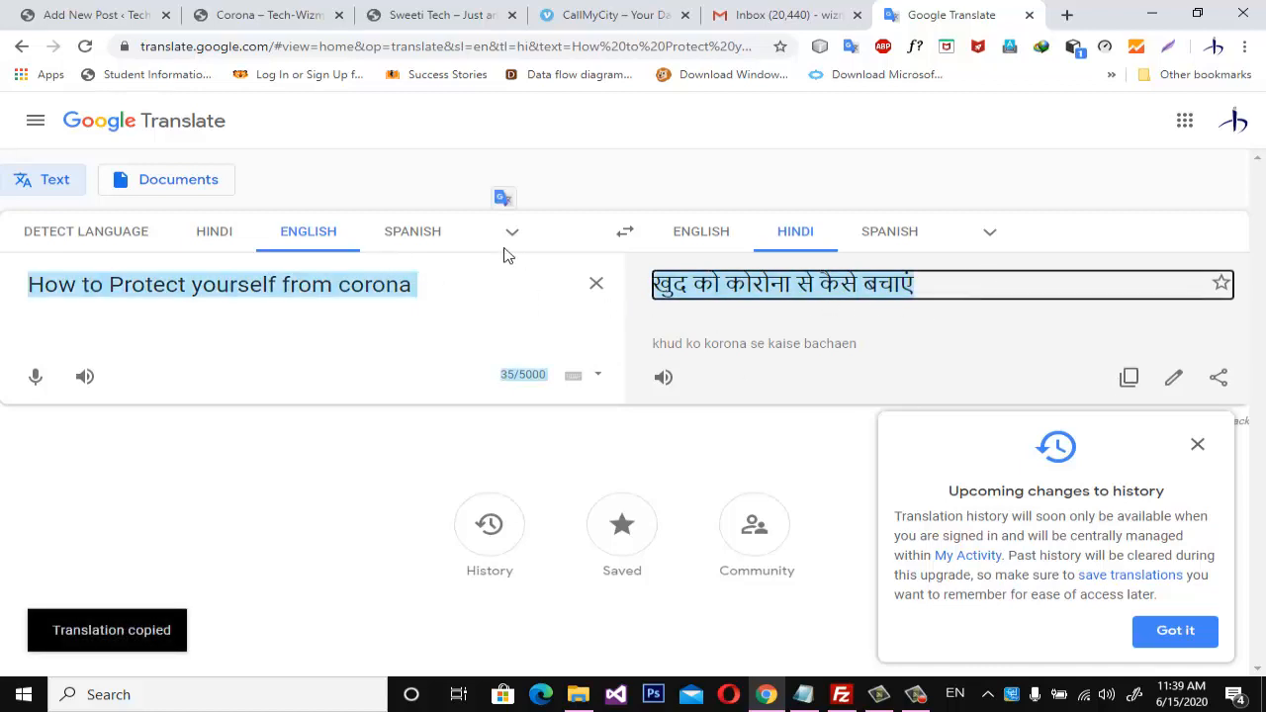
click(203, 233)
key(ctrl+a)
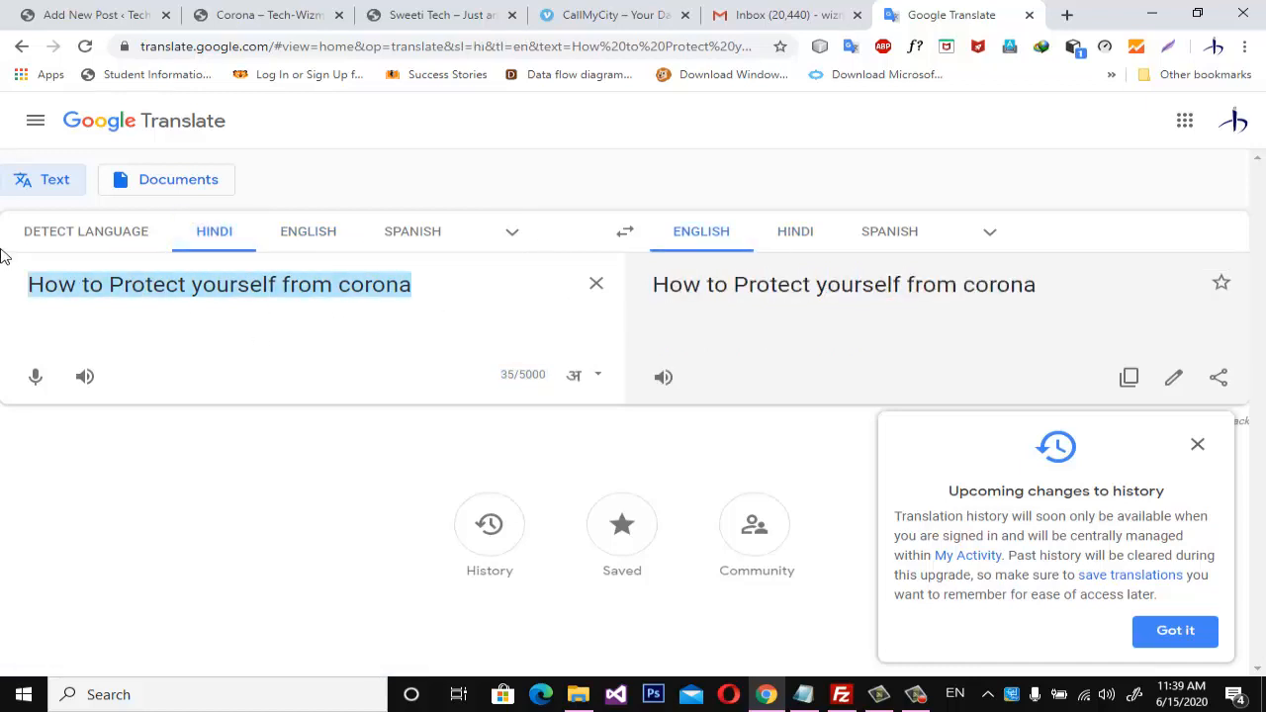
key(BackSpace)
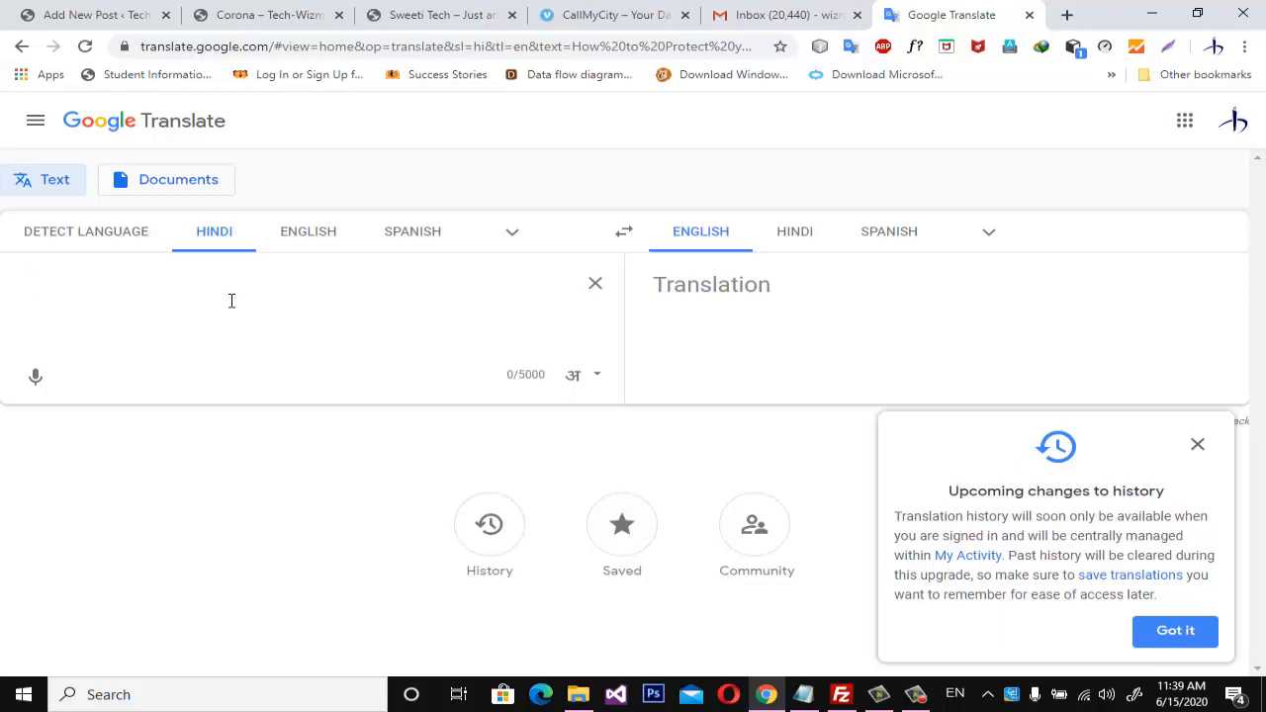
text(khud)
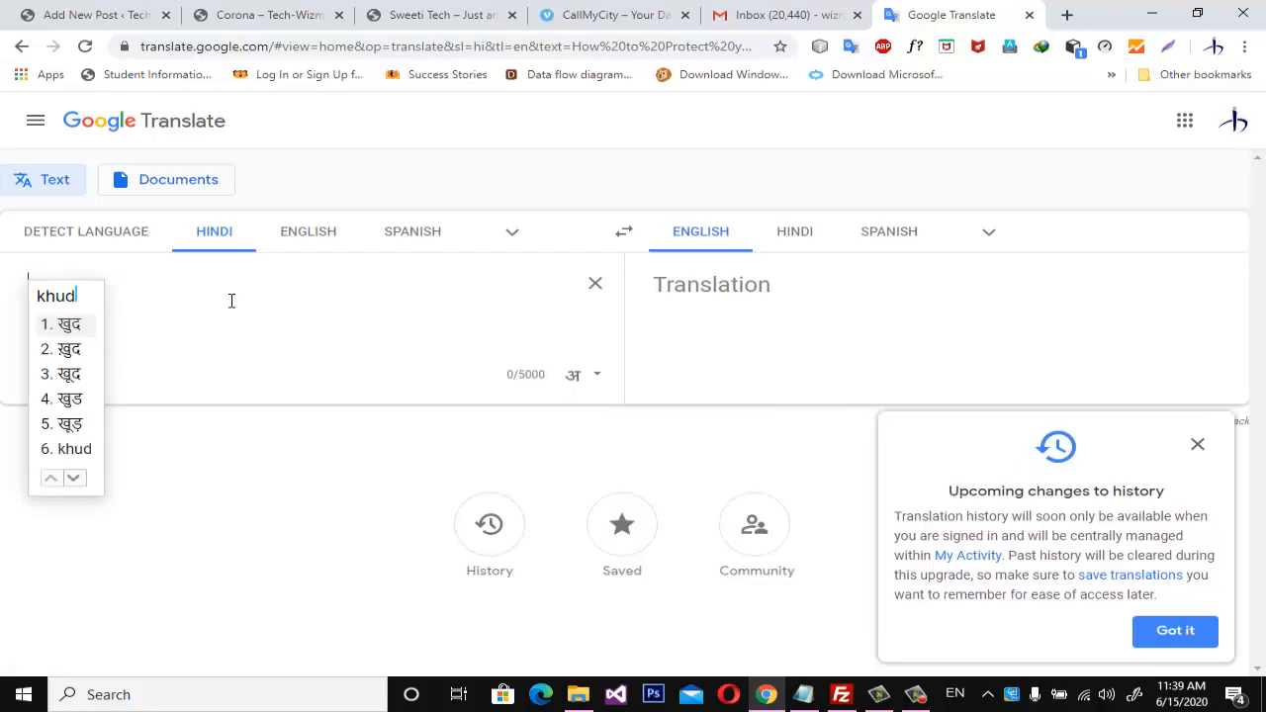
key(space)
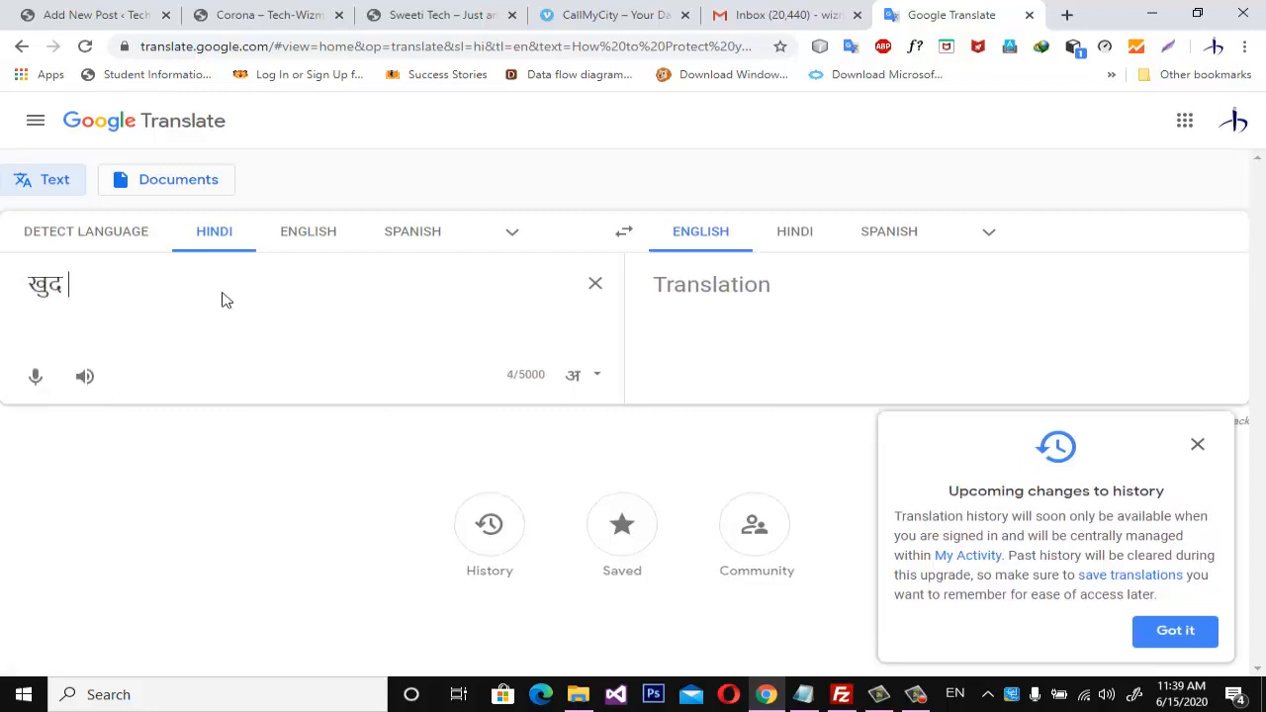
text(ko )
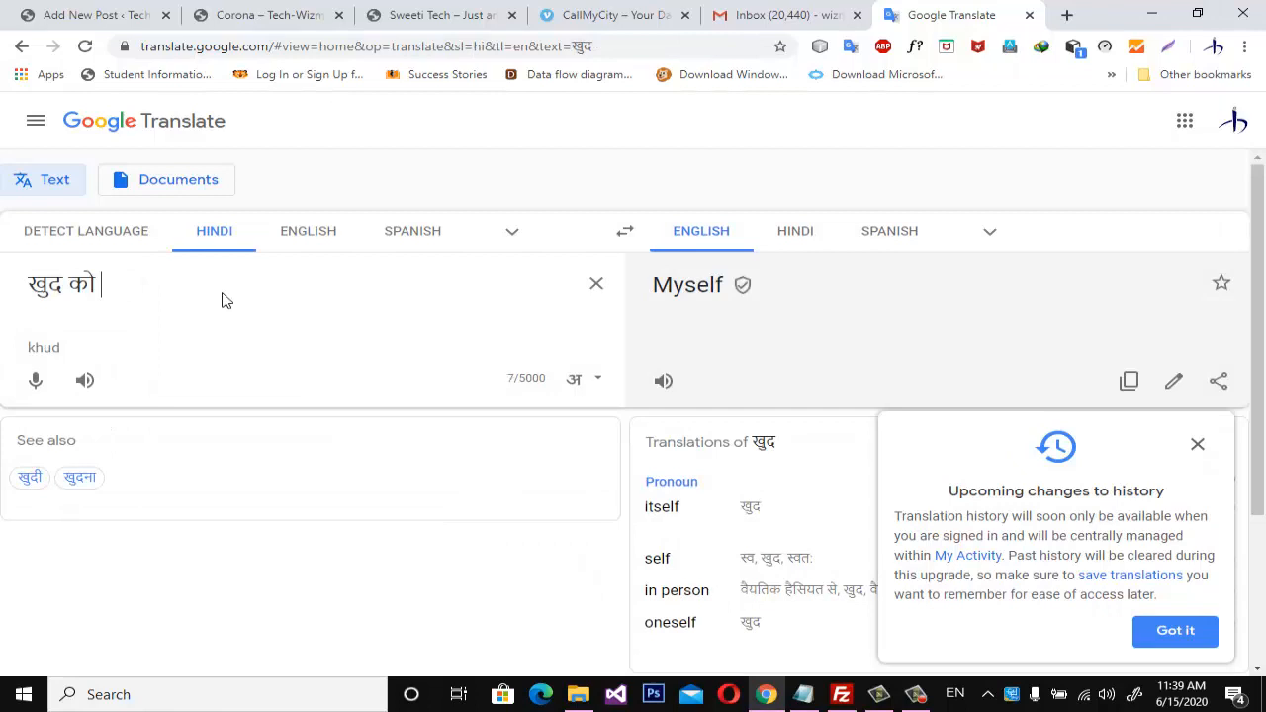
text(corona )
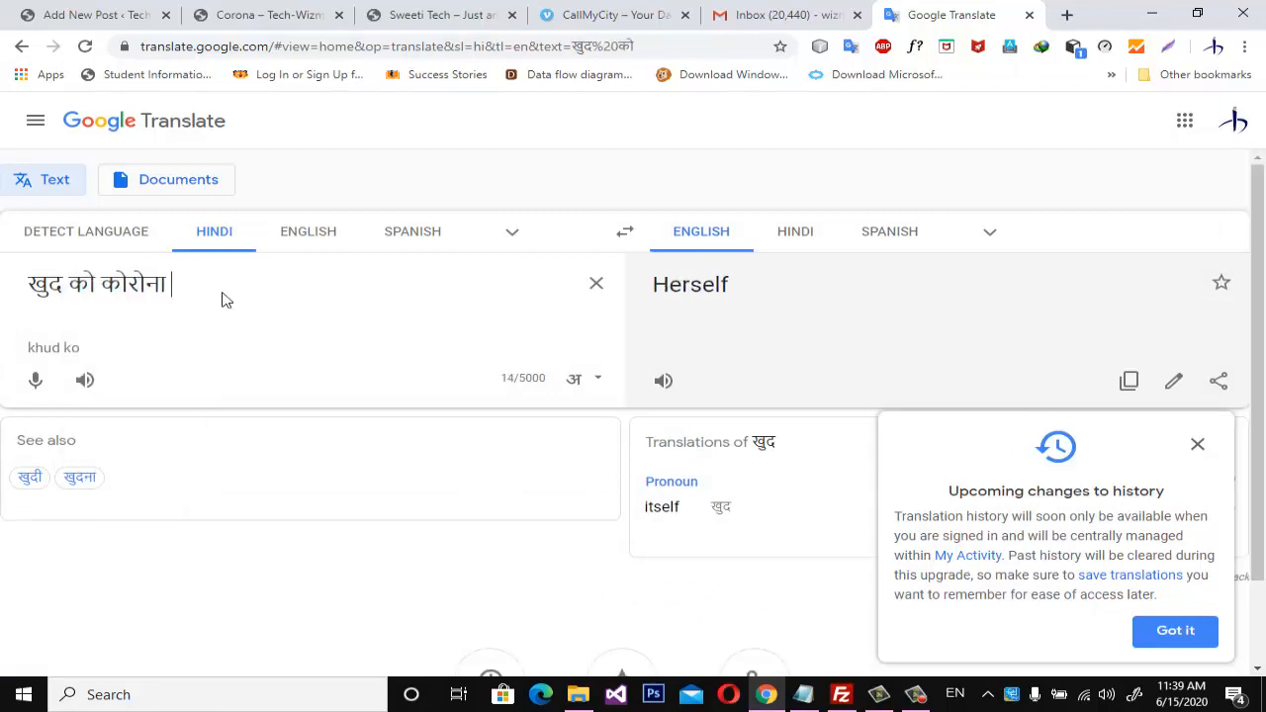
text(se )
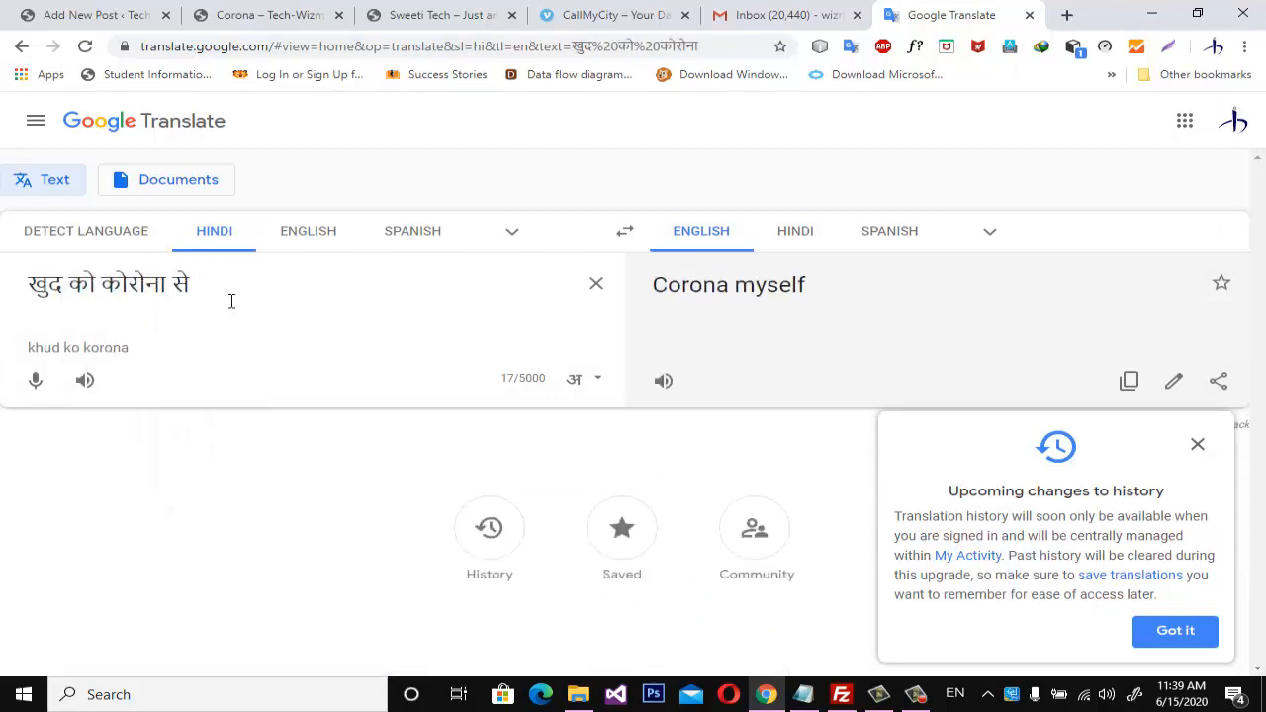
text(kaise )
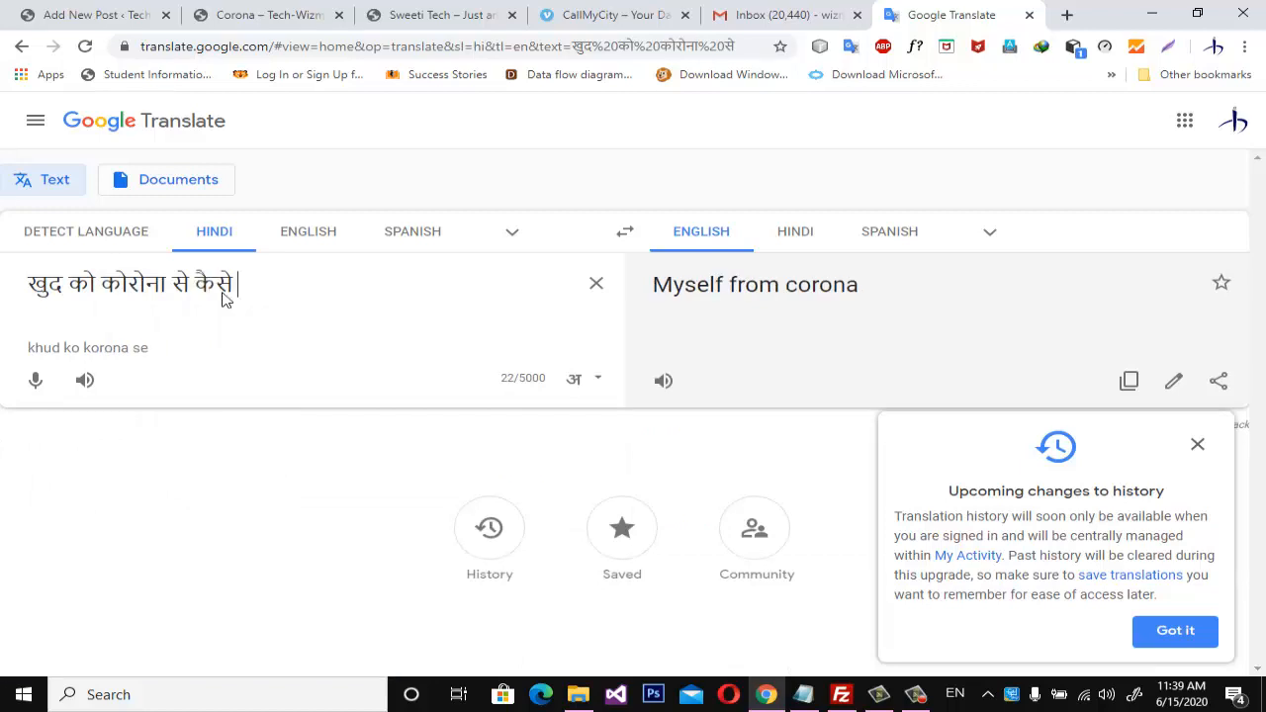
text(bachaye)
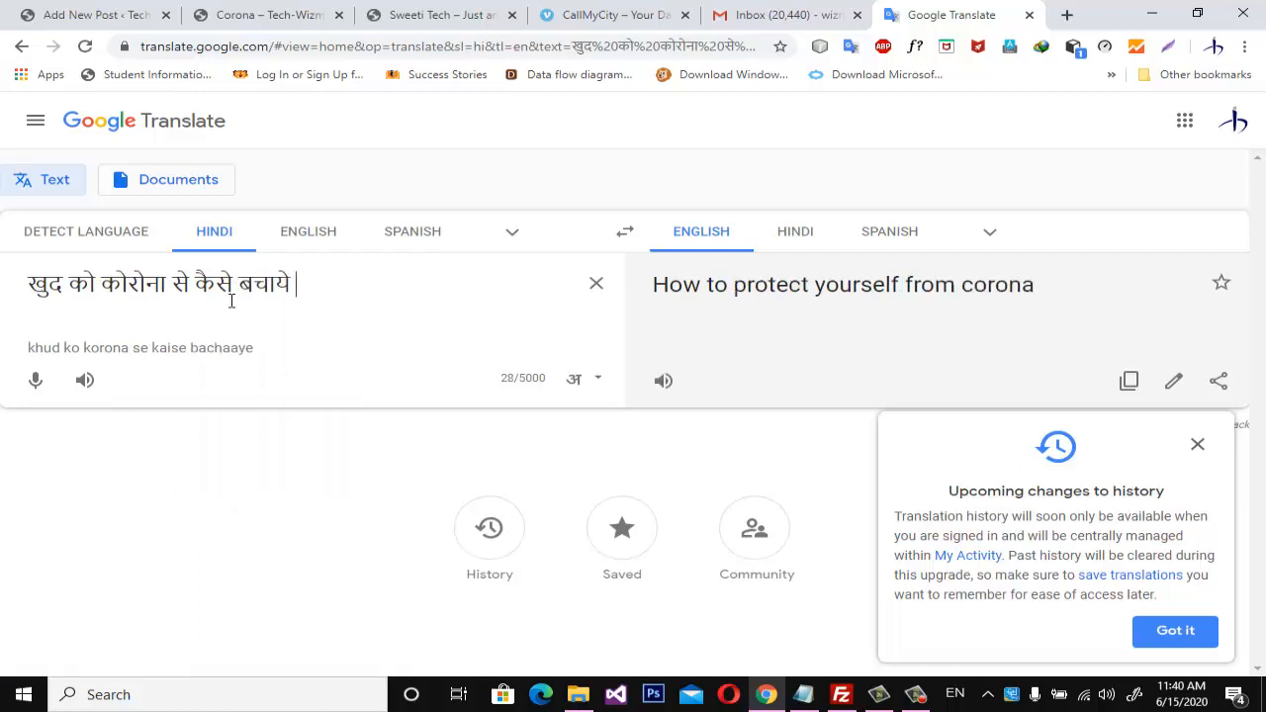
Copy the English translation and replace the WordPress post title with "How to protect yourself from corona".
click(703, 303)
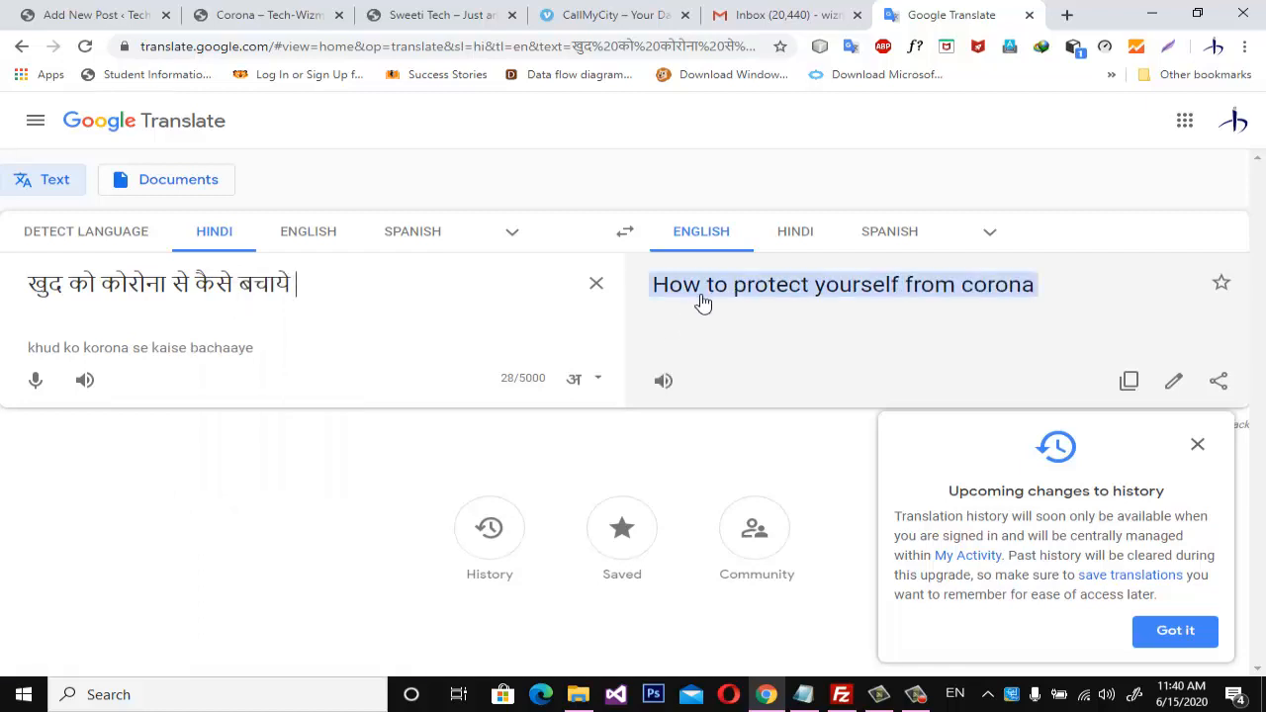
click(702, 302)
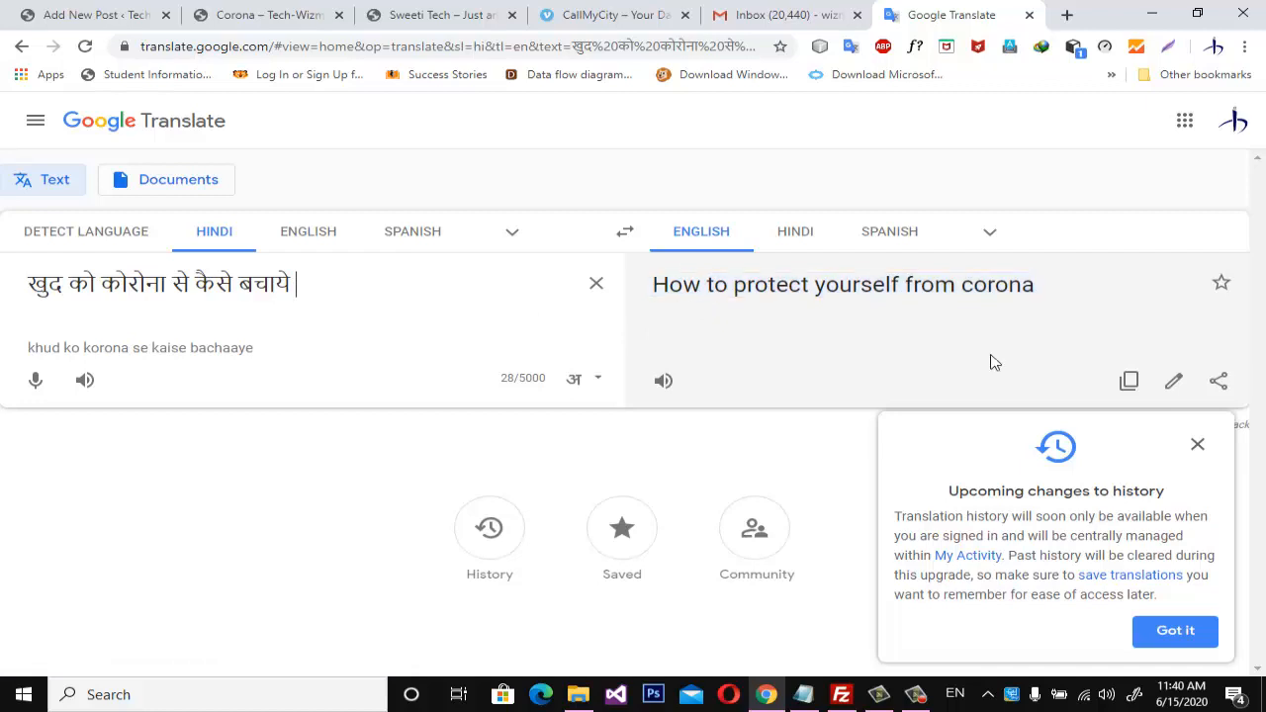
click(1129, 382)
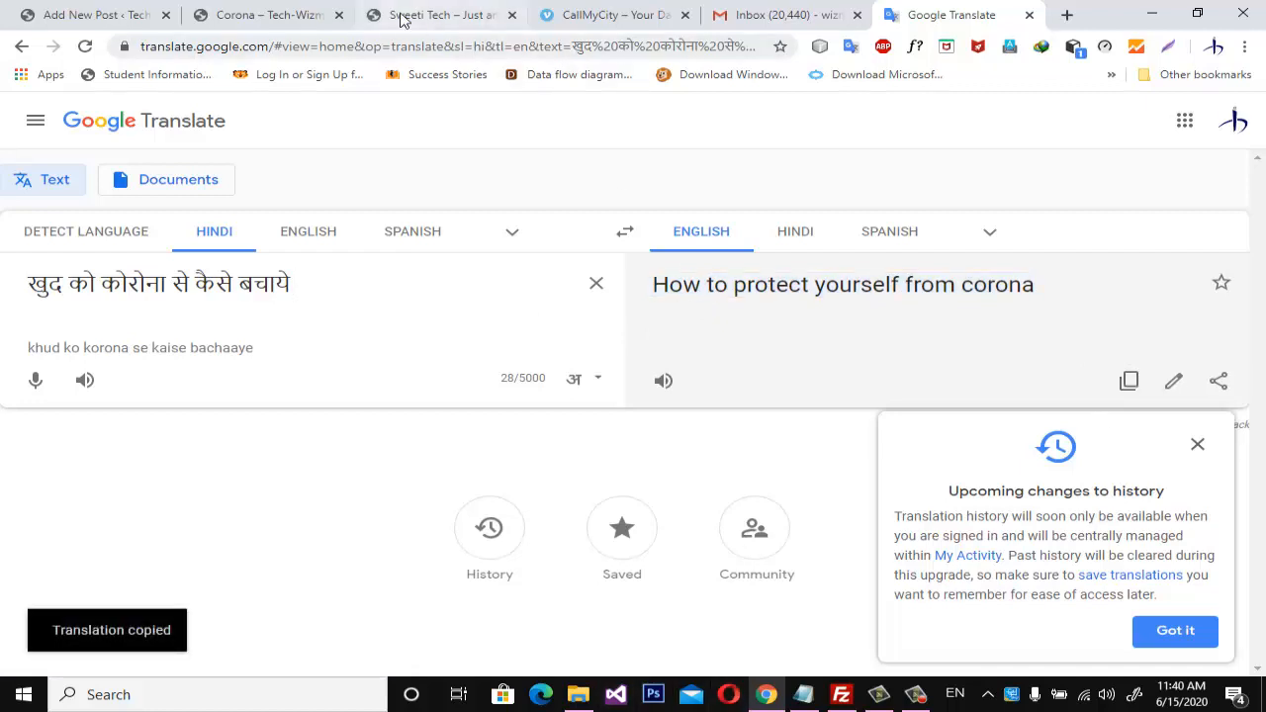
click(268, 17)
click(463, 22)
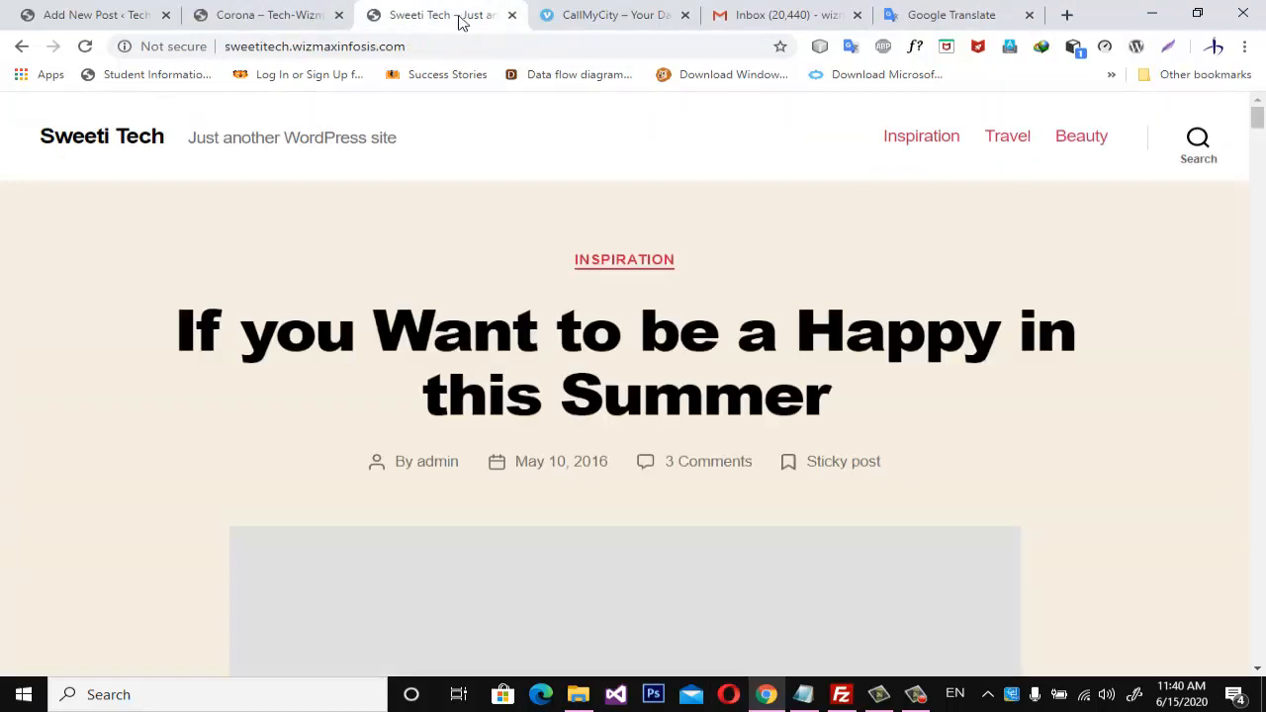
click(93, 14)
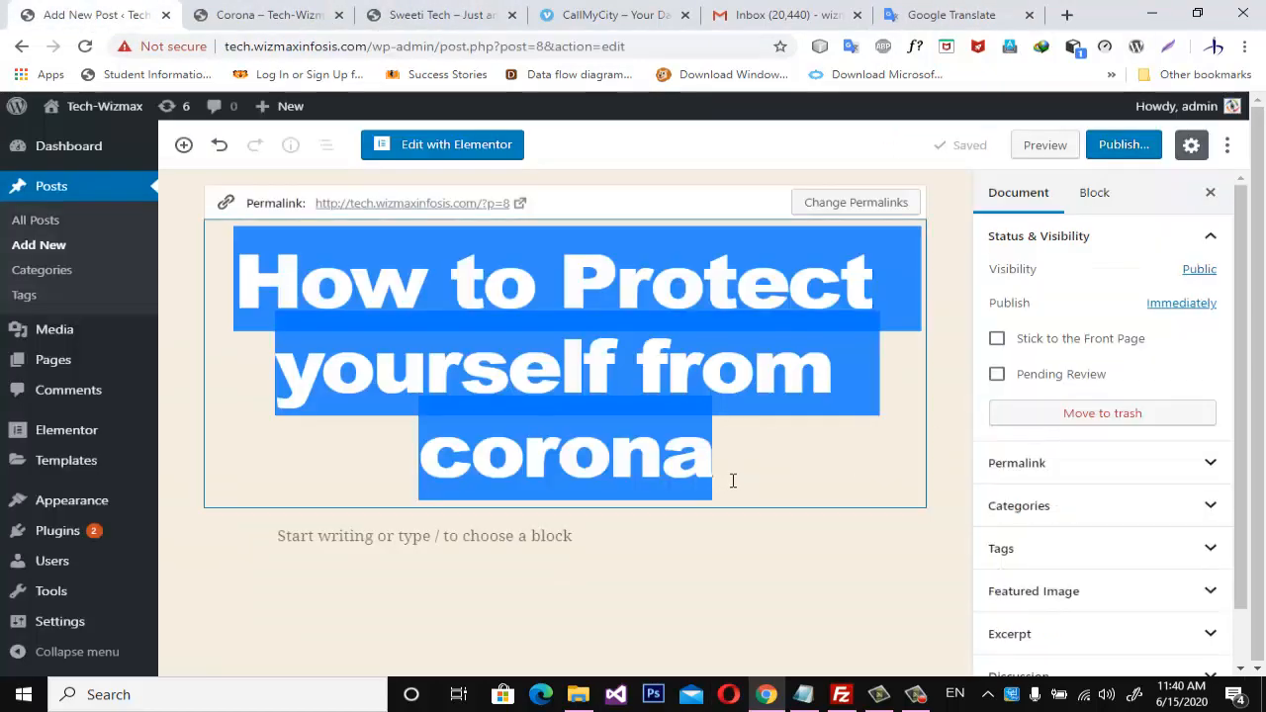
key(ctrl+v)
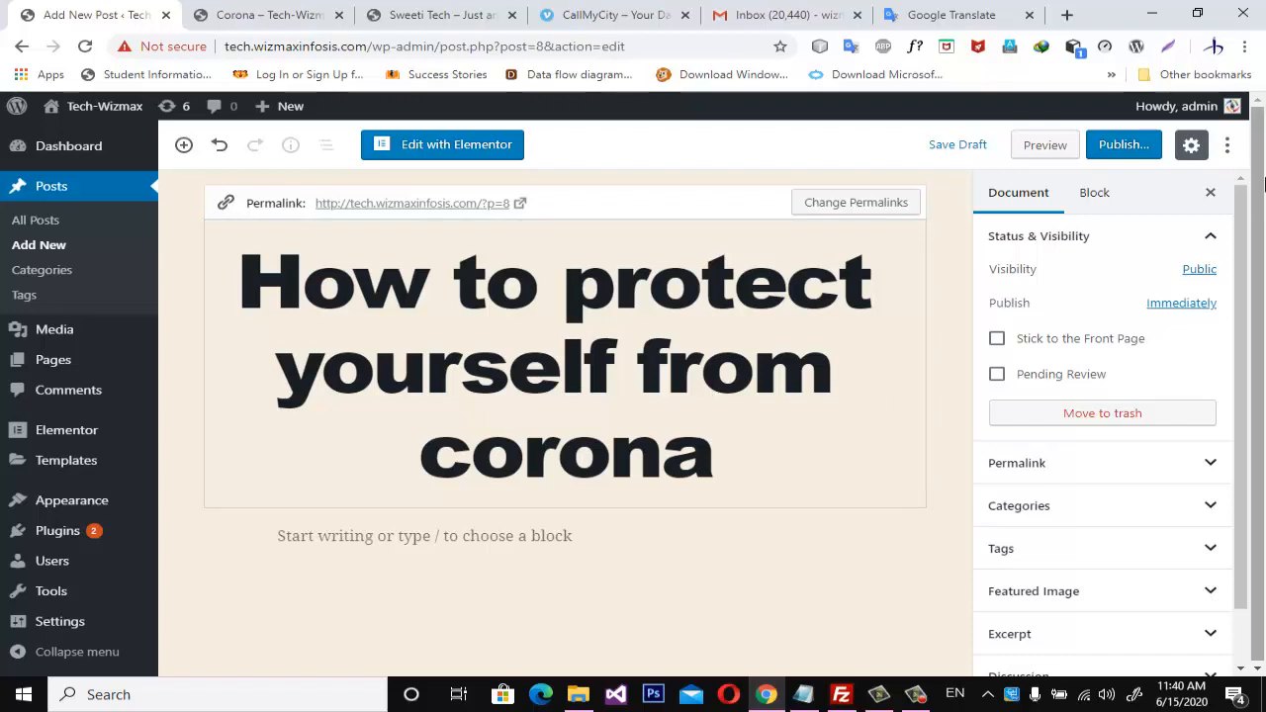
Open the corona post in the Elementor editor and look through the Basic widgets.
click(983, 16)
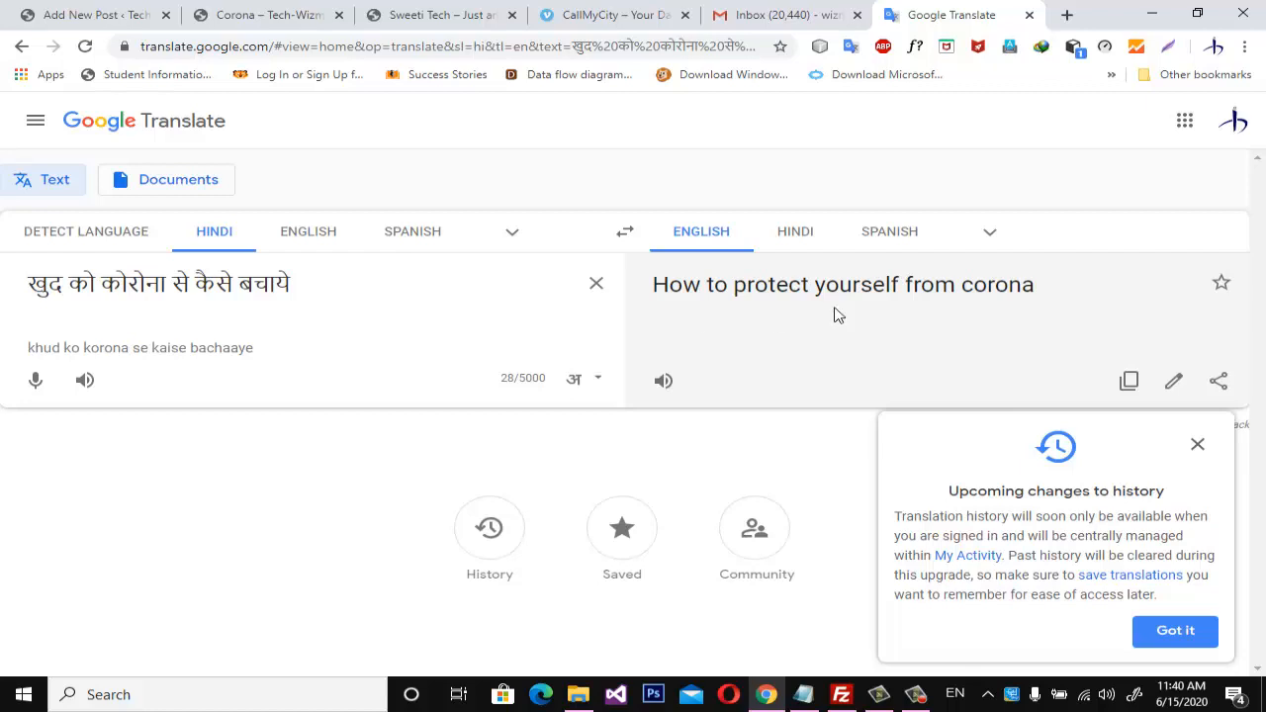
click(145, 18)
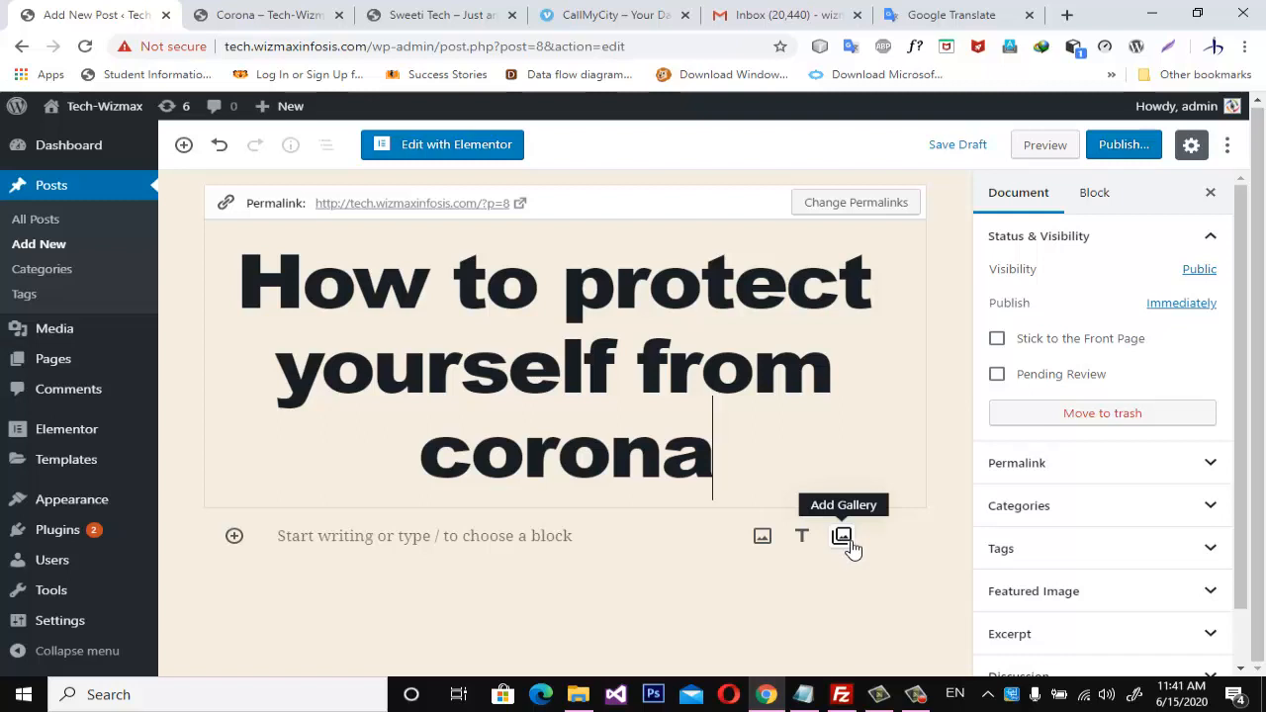
click(448, 145)
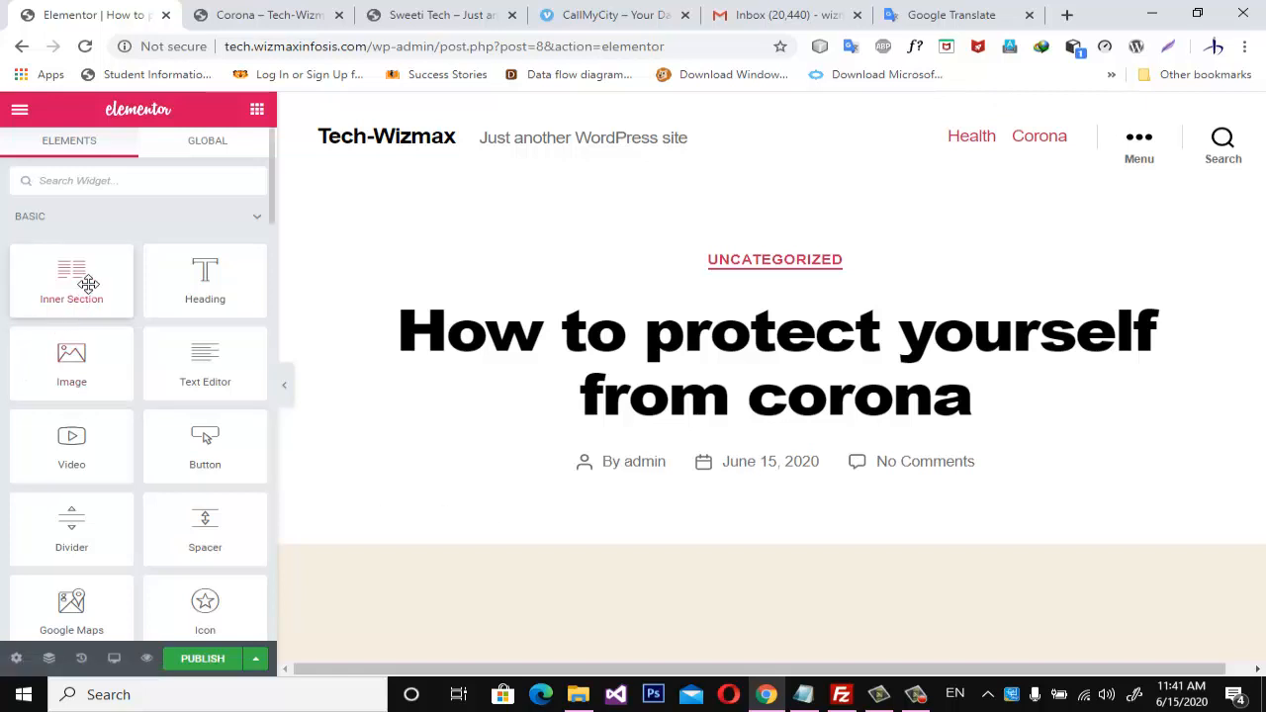
scroll(91, 285, down, 2)
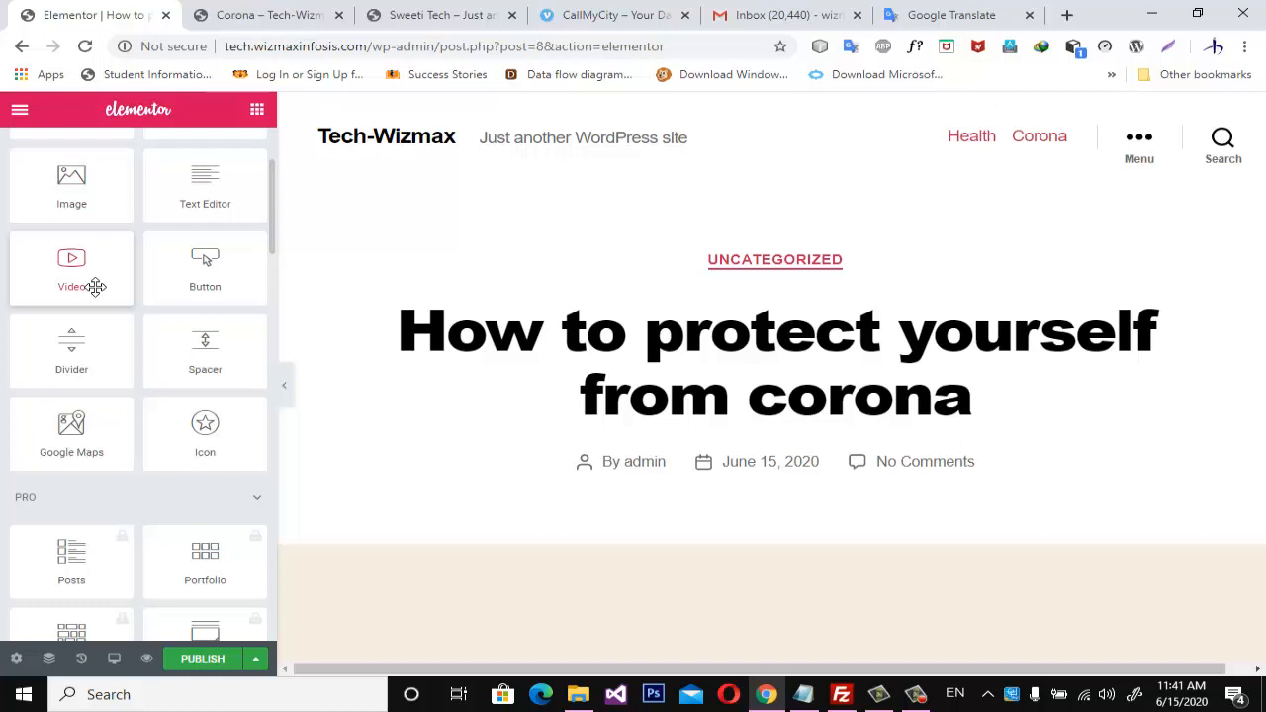
scroll(103, 372, up, 1)
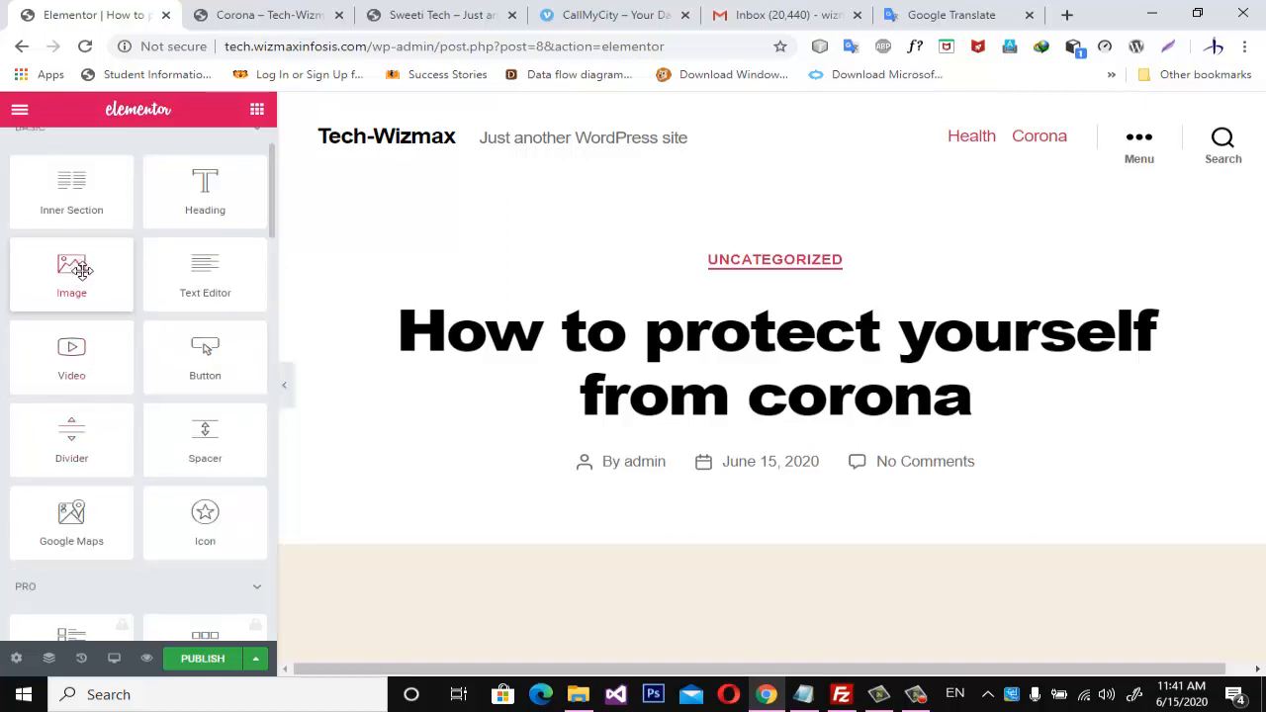
Add a section with two equal columns in the content area below the post title.
drag(79, 267, 851, 611)
scroll(855, 611, down, 5)
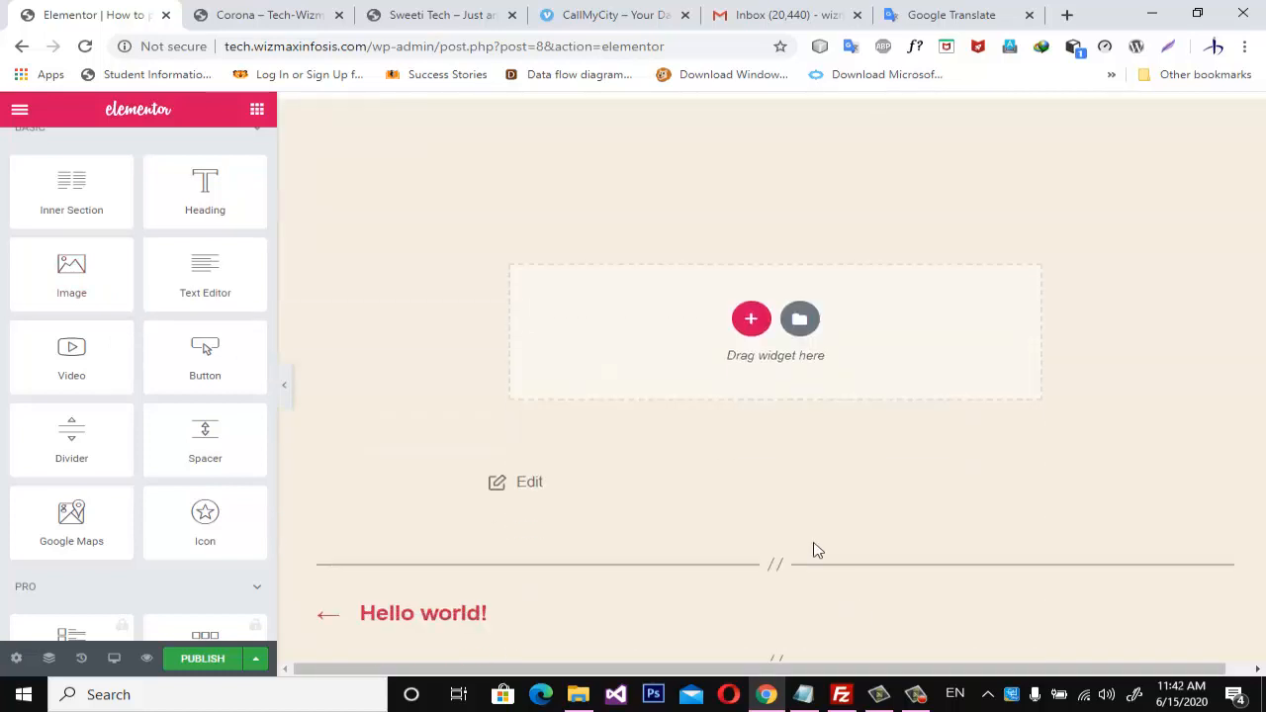
mouse_move(90, 278)
mouse_down()
mouse_move(614, 418)
mouse_move(828, 350)
mouse_move(85, 333)
mouse_move(76, 286)
mouse_up()
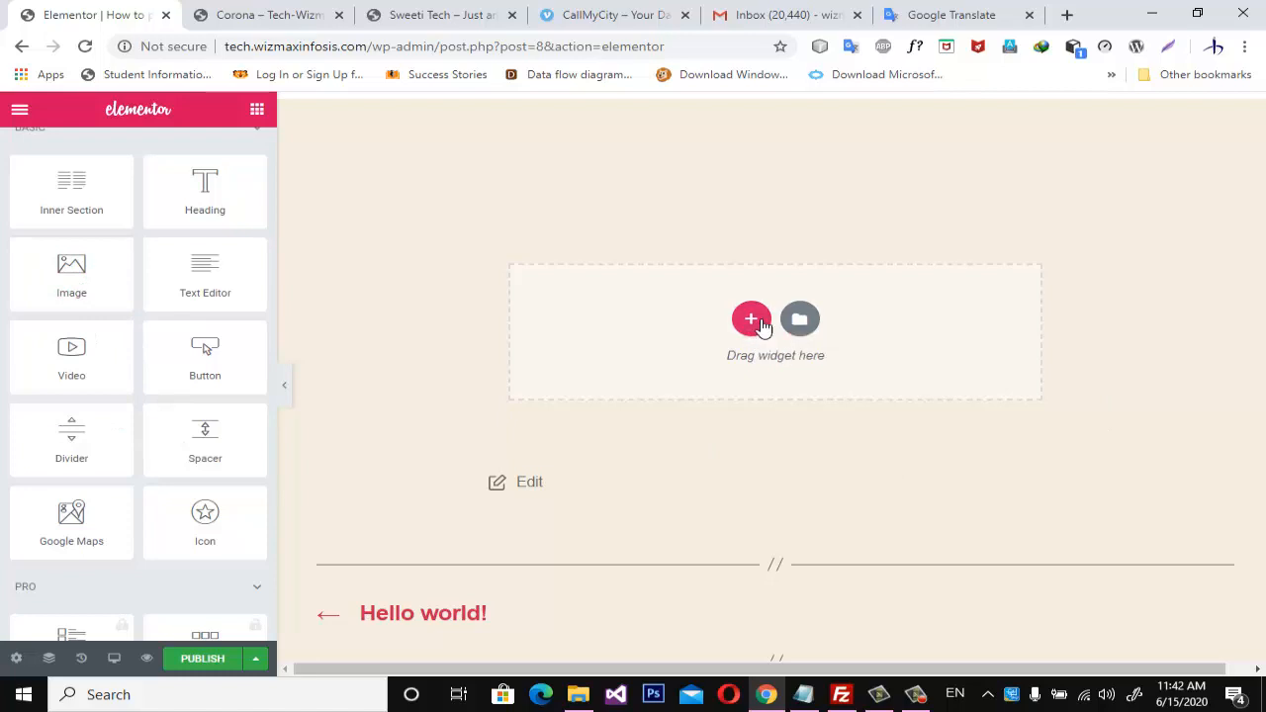
click(754, 322)
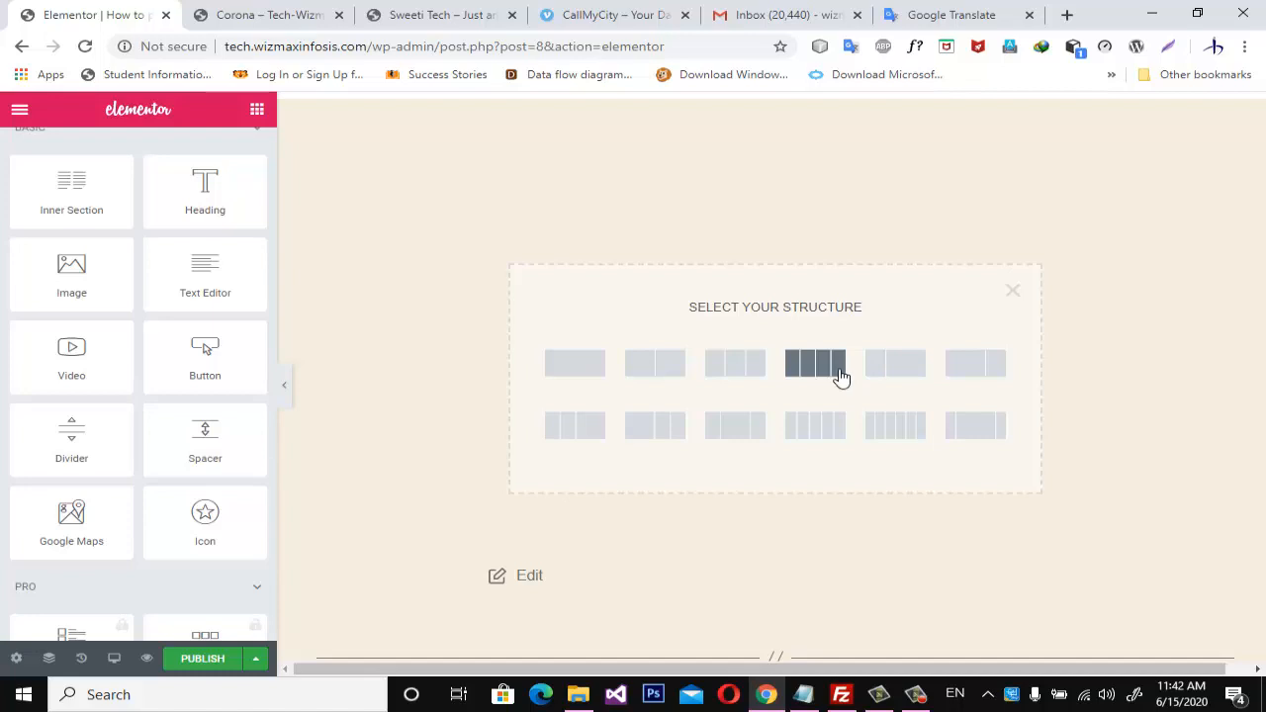
click(664, 369)
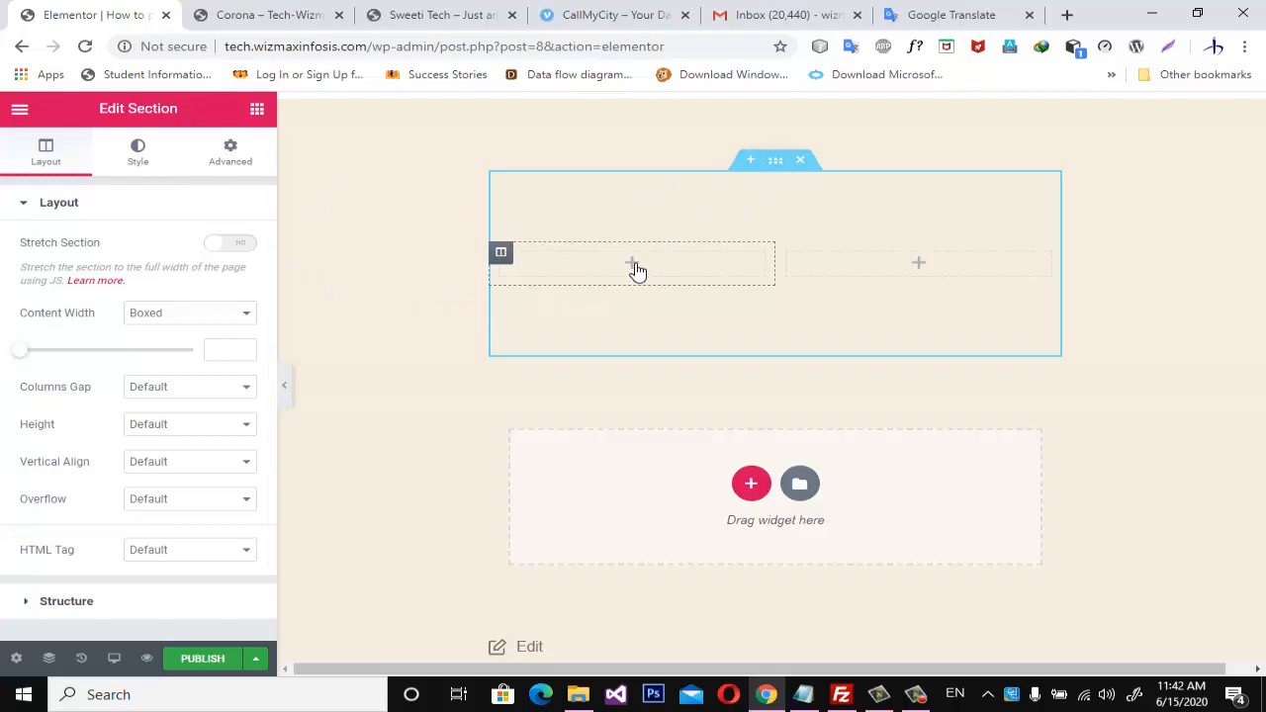
Place an Image widget in the section's first column and upload pic2 from the Pictures folder for it.
click(259, 111)
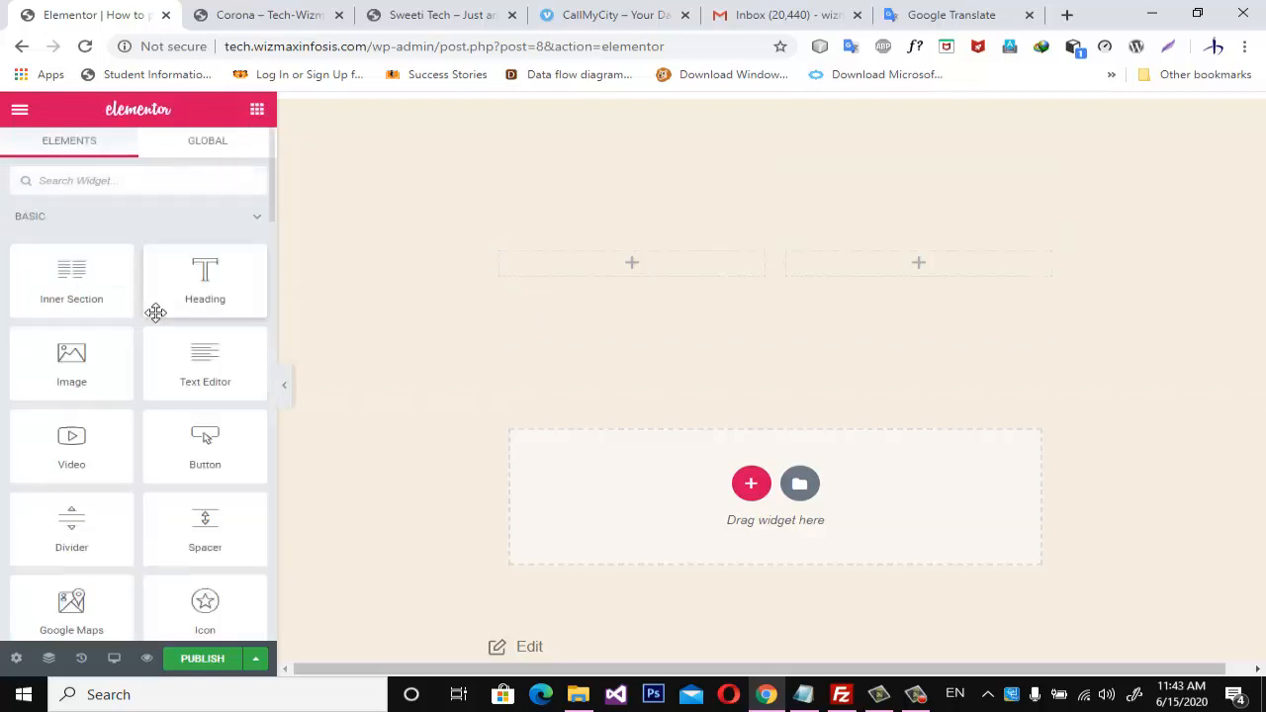
drag(77, 367, 654, 265)
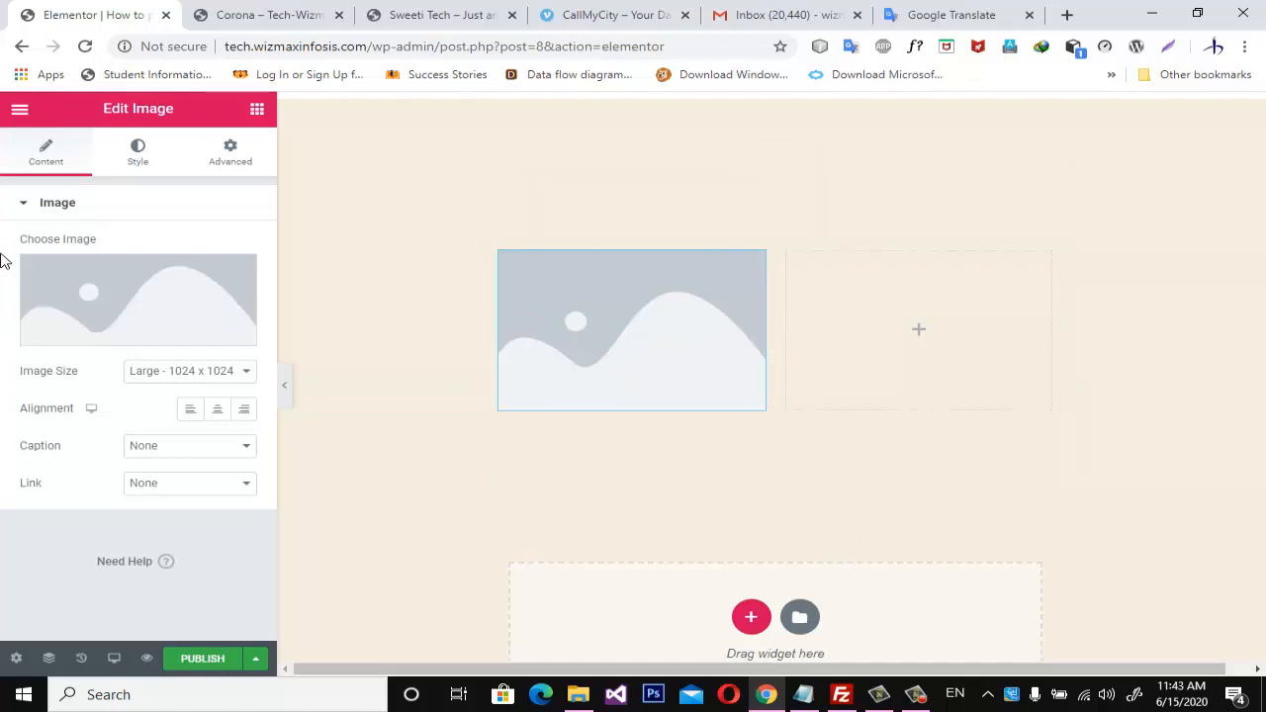
click(117, 341)
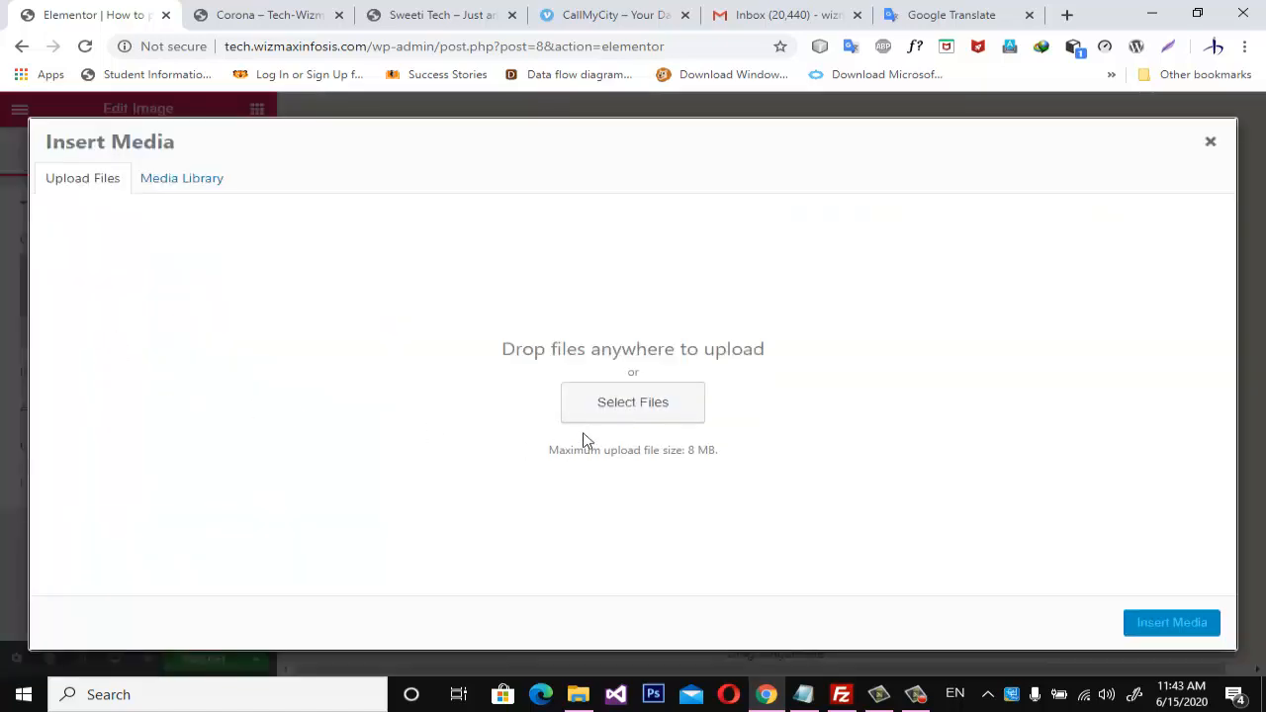
click(659, 406)
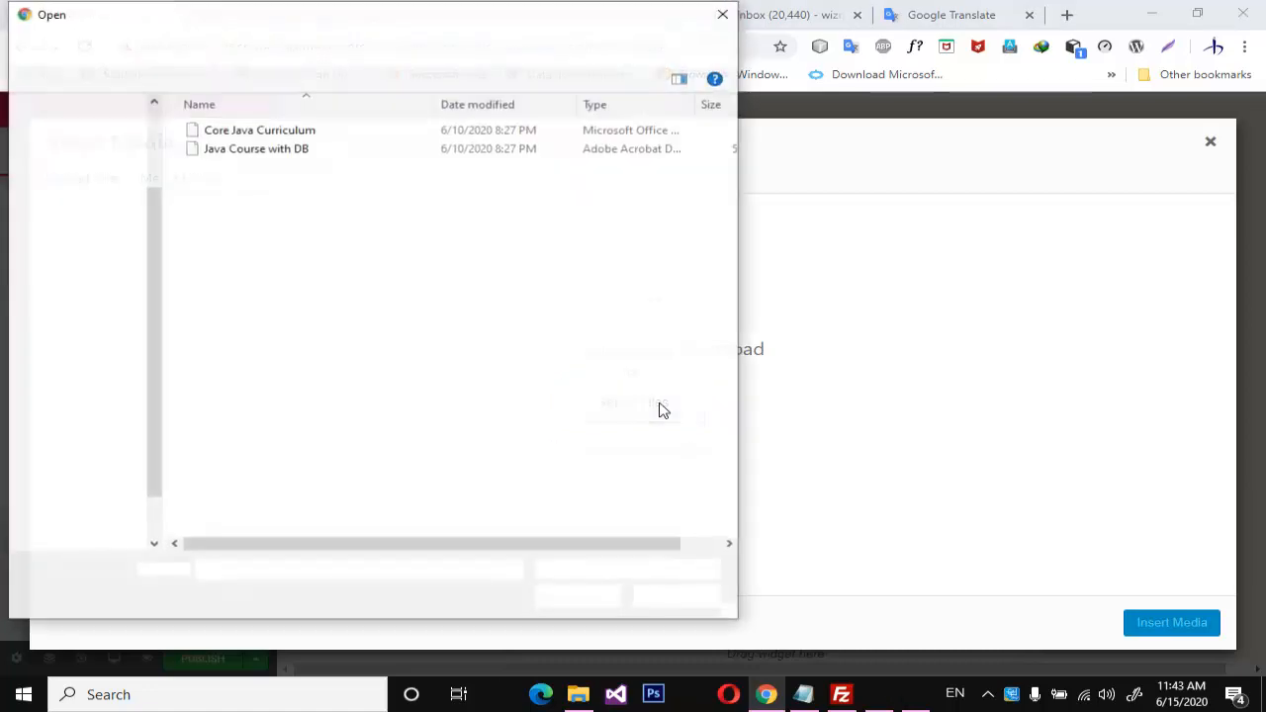
scroll(147, 332, up, 2)
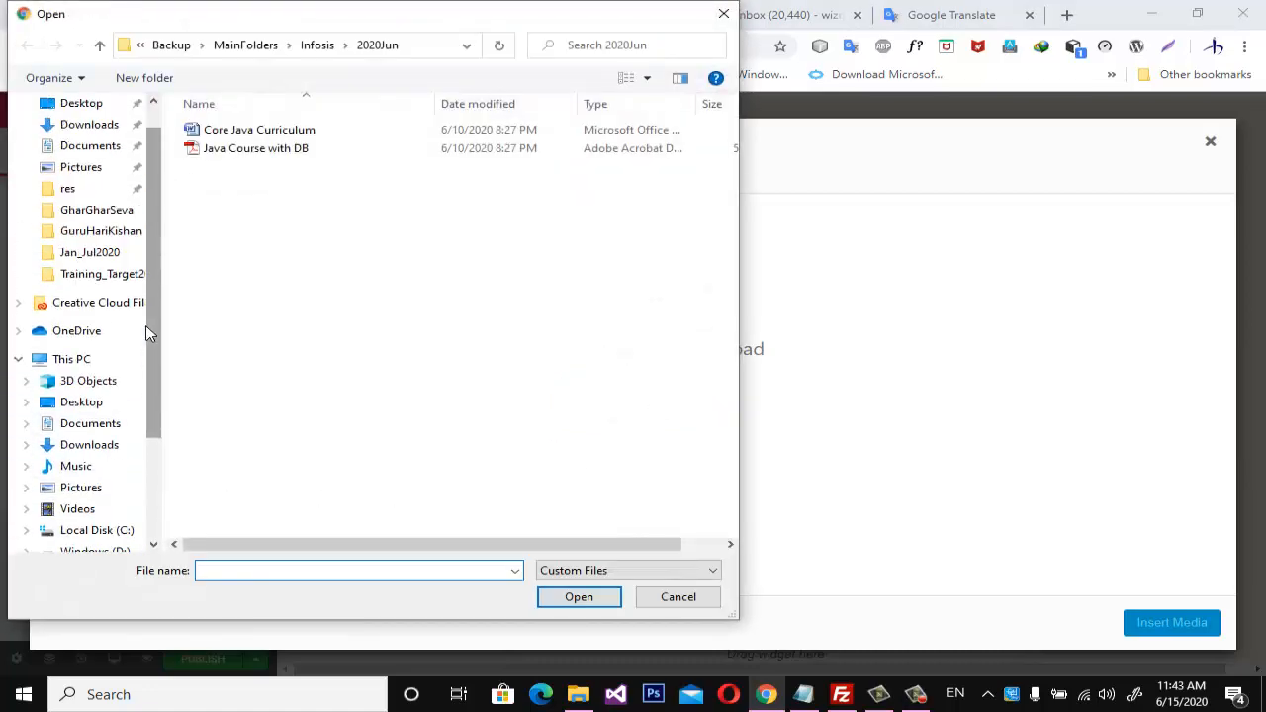
click(85, 203)
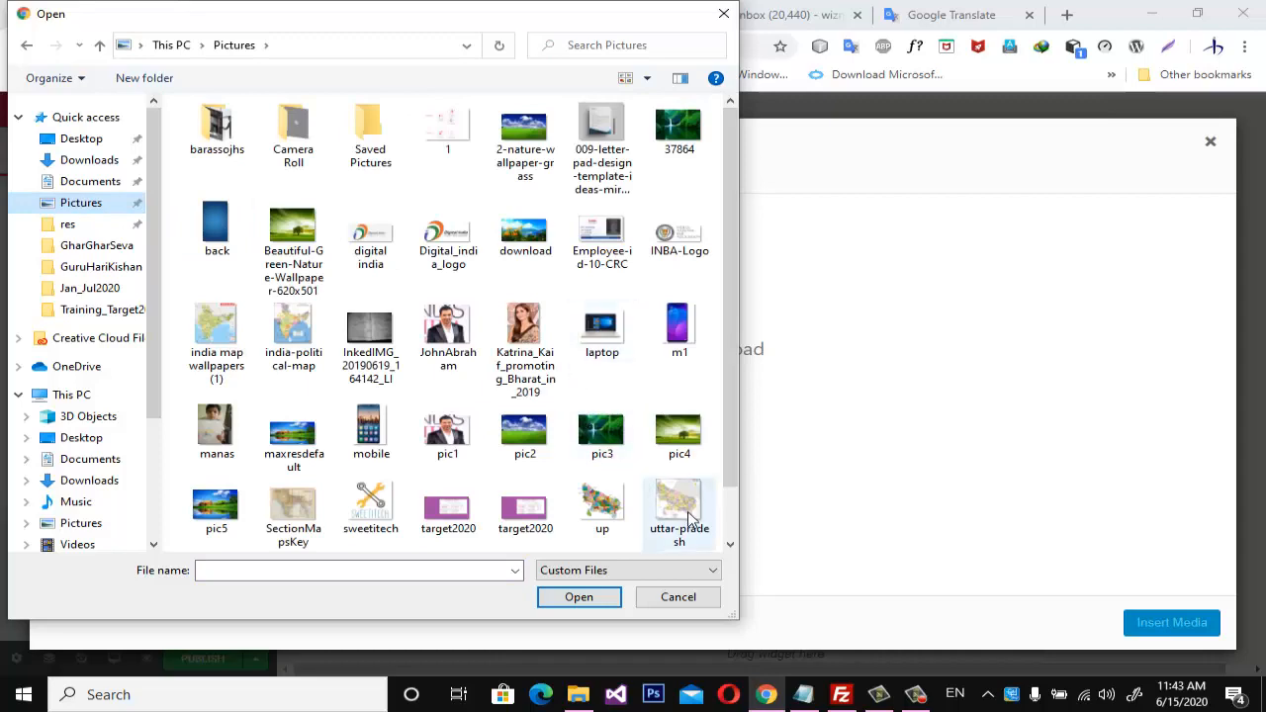
click(525, 426)
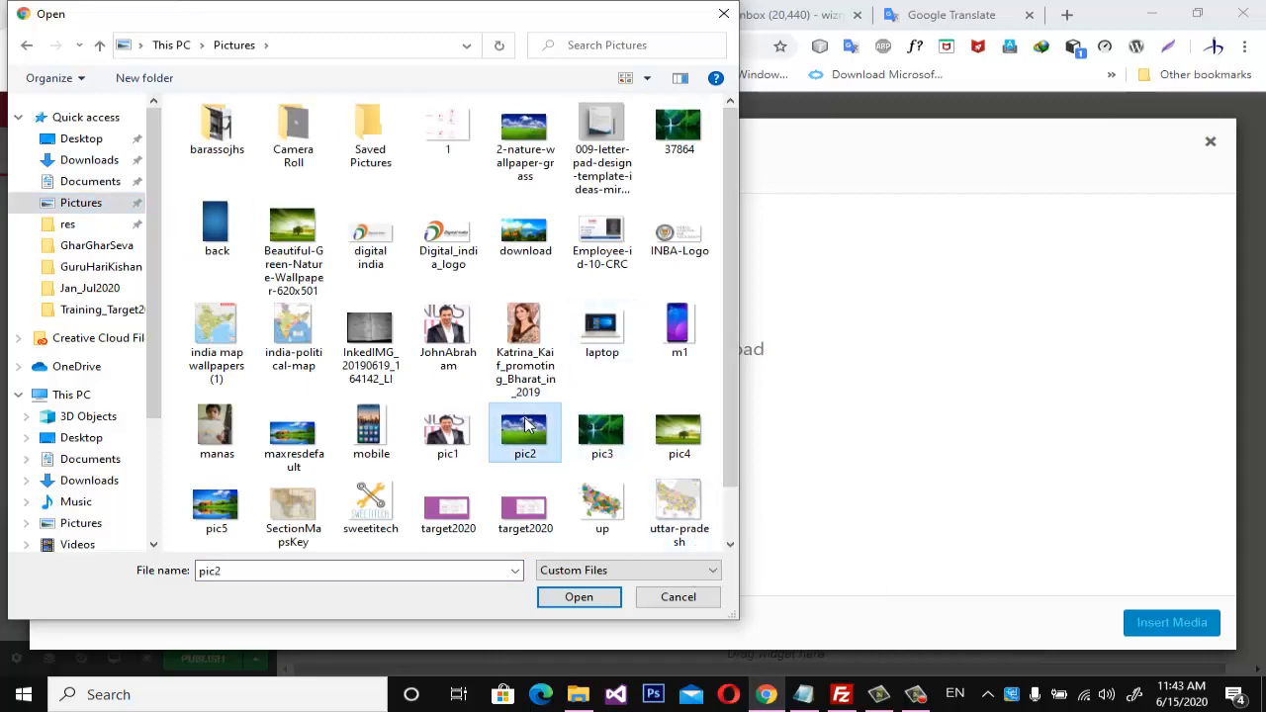
click(599, 599)
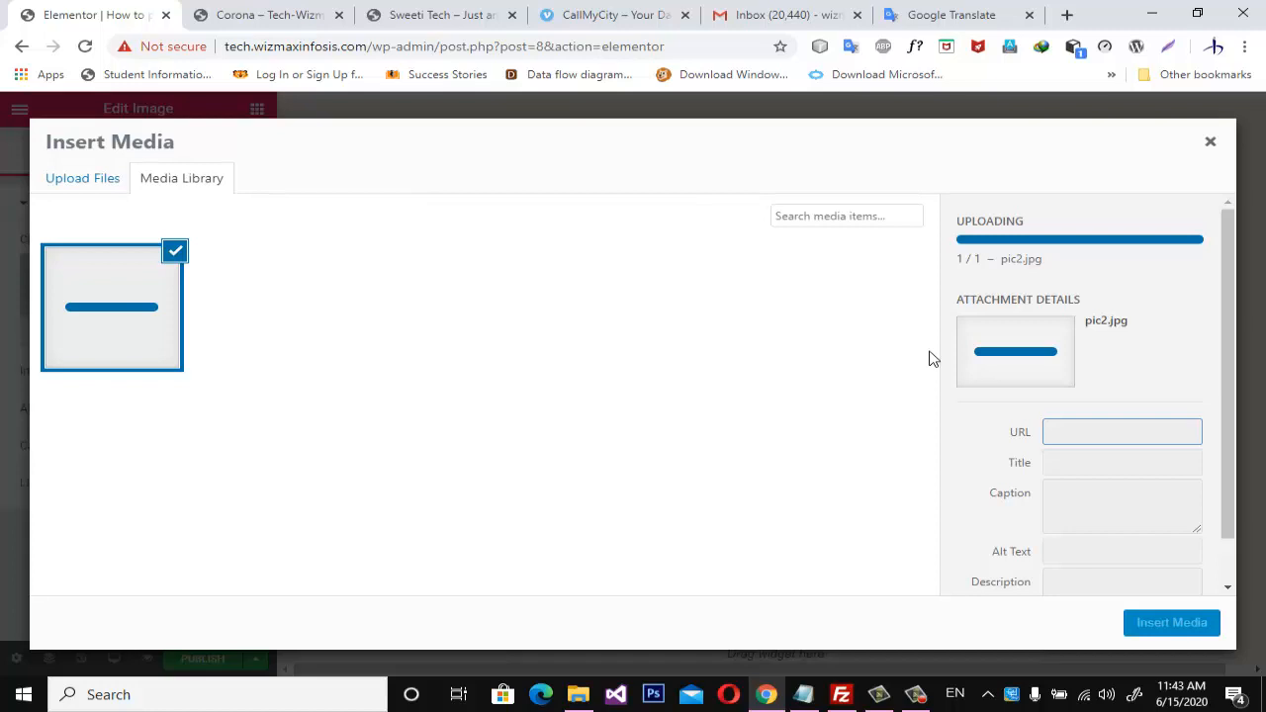
Open freepik.com in a new browser tab.
click(1067, 15)
text(free)
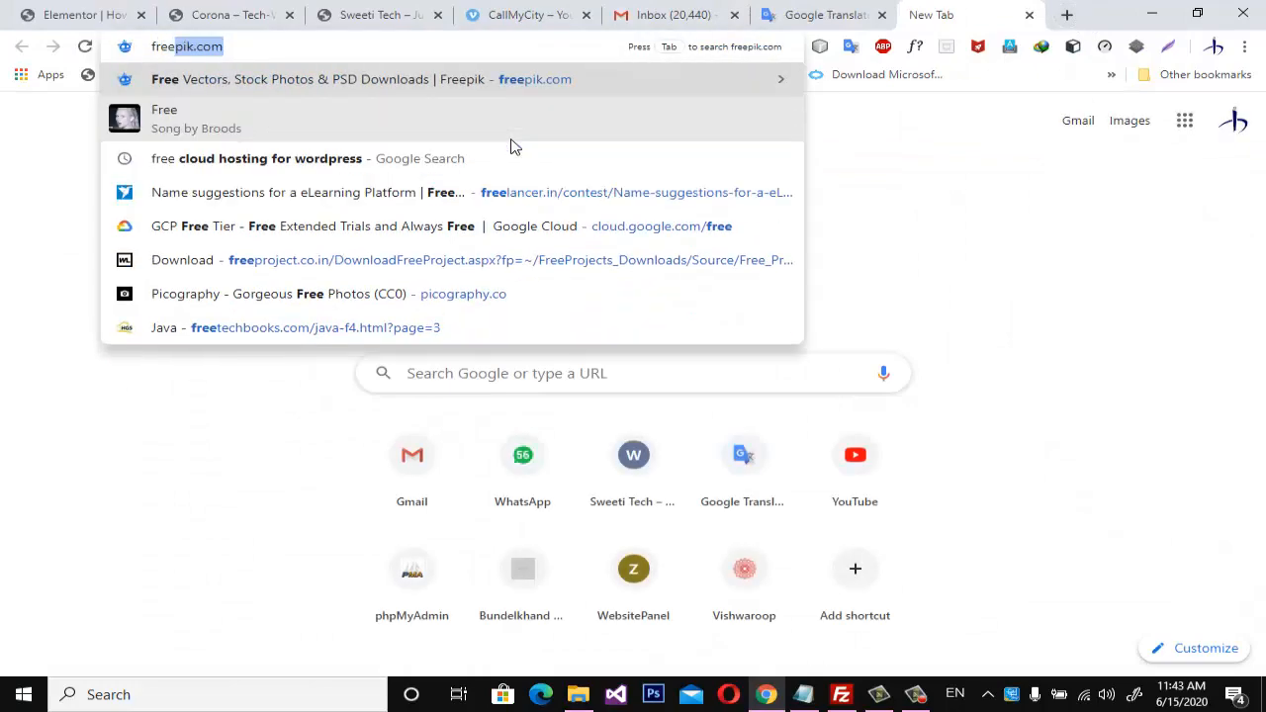
key(Right)
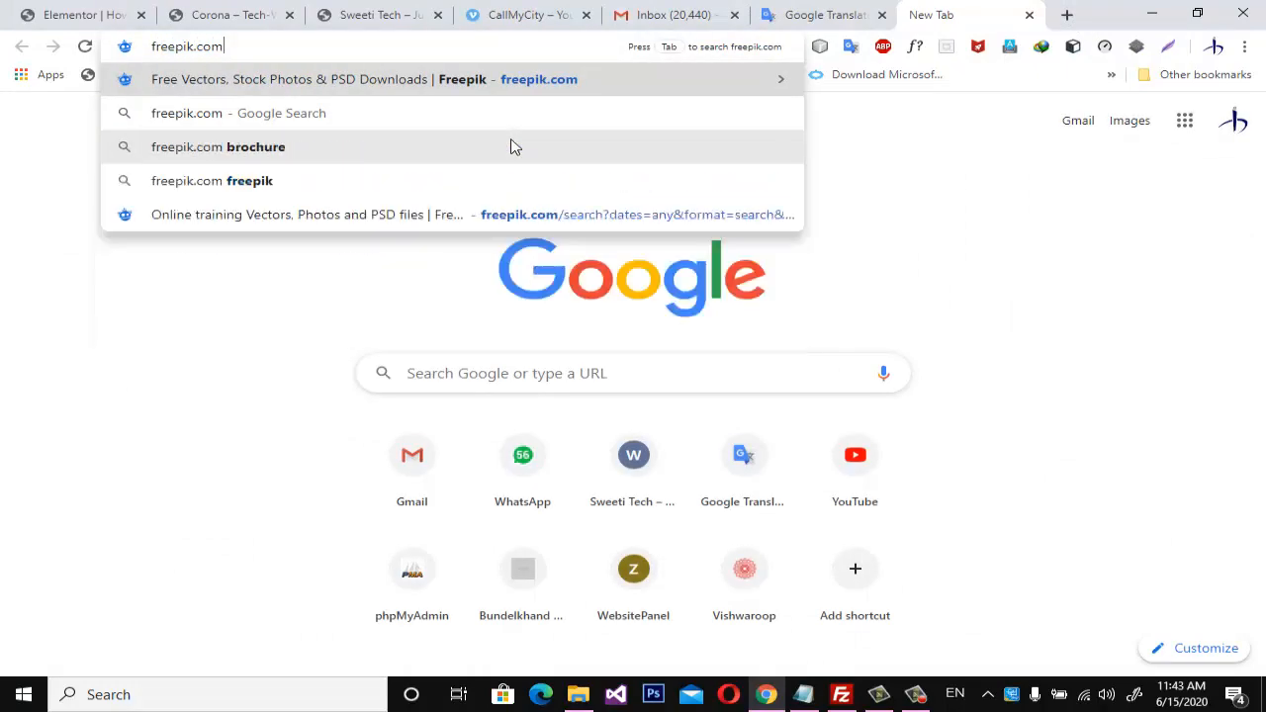
key(Return)
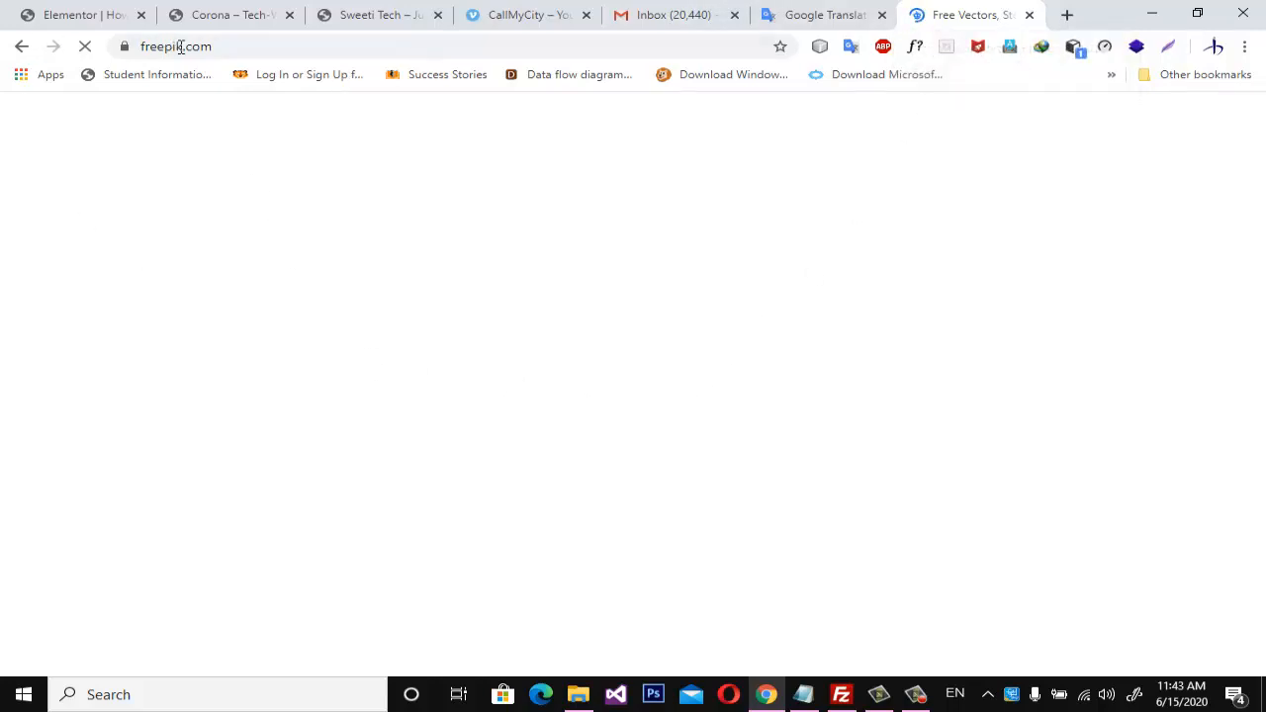
click(143, 46)
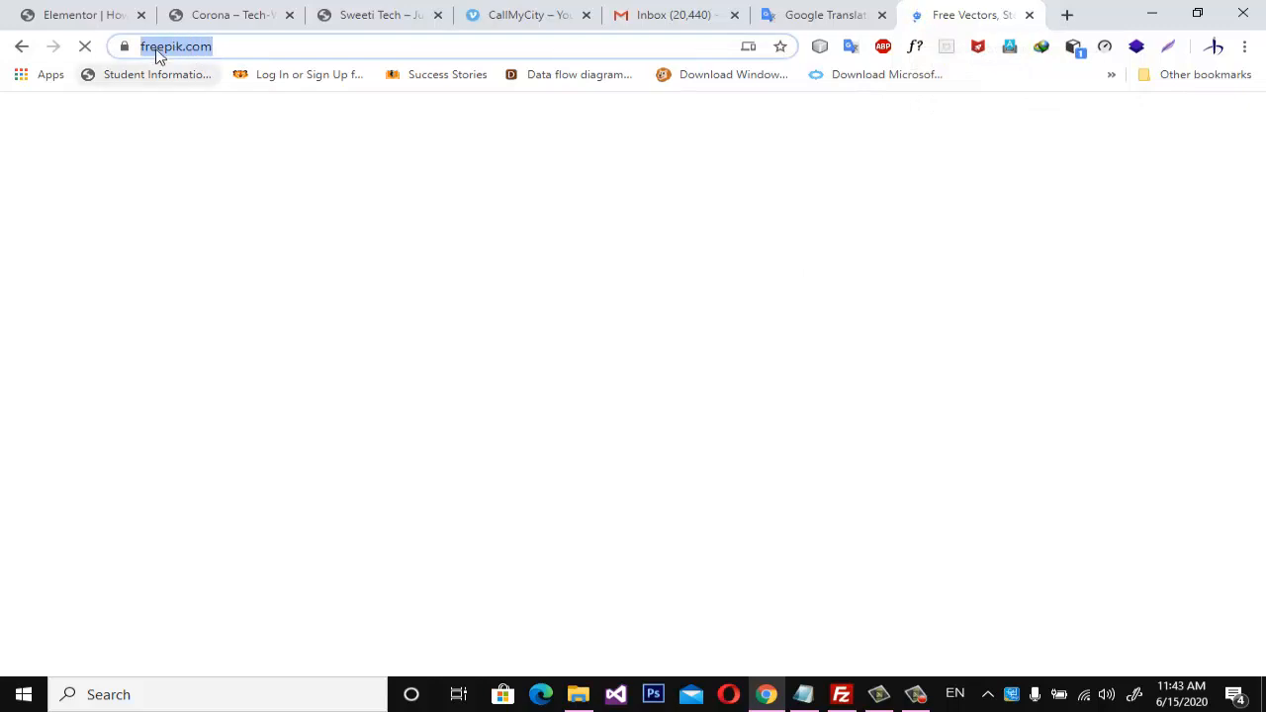
click(276, 56)
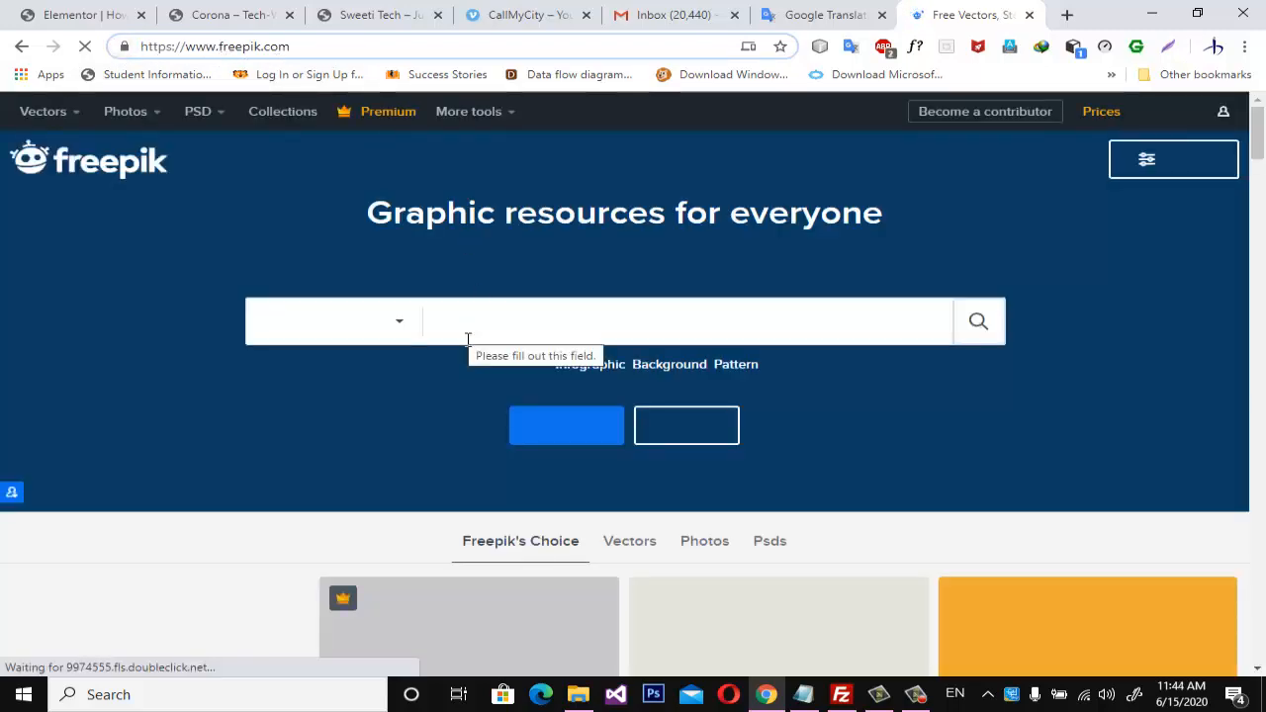
Search all Freepik resources for "corona virus prevention".
text(co)
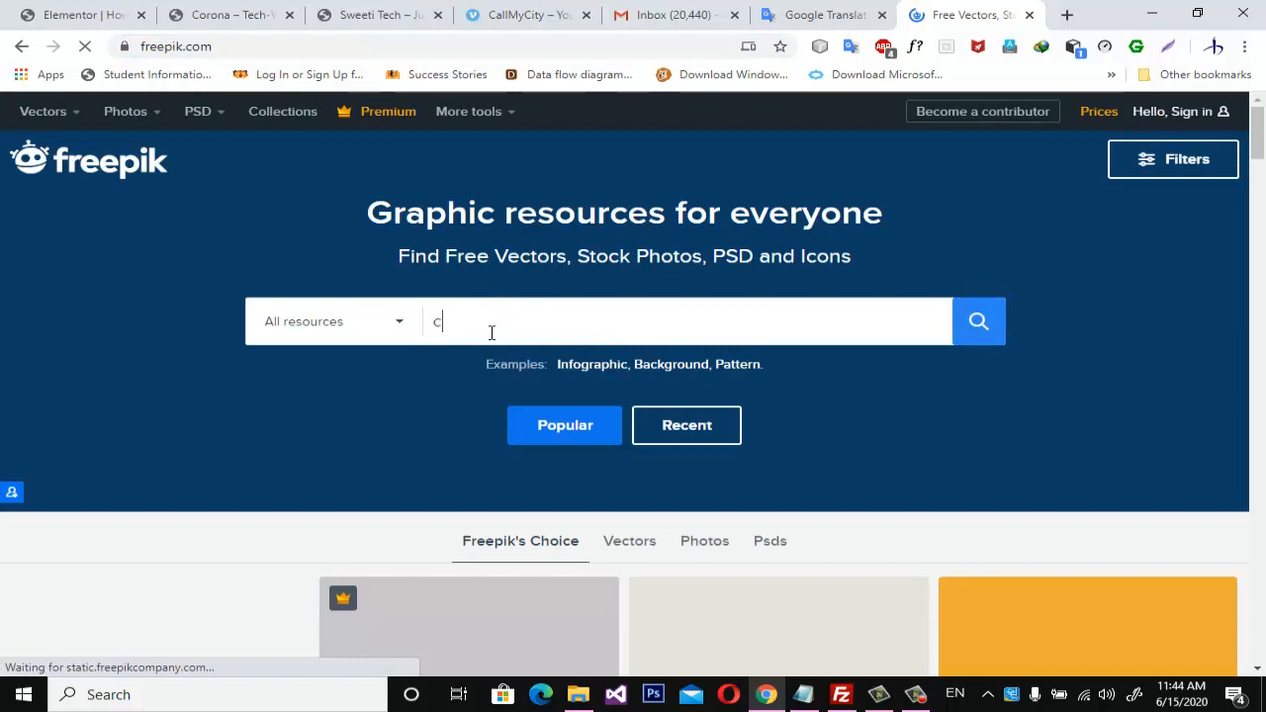
text(rona)
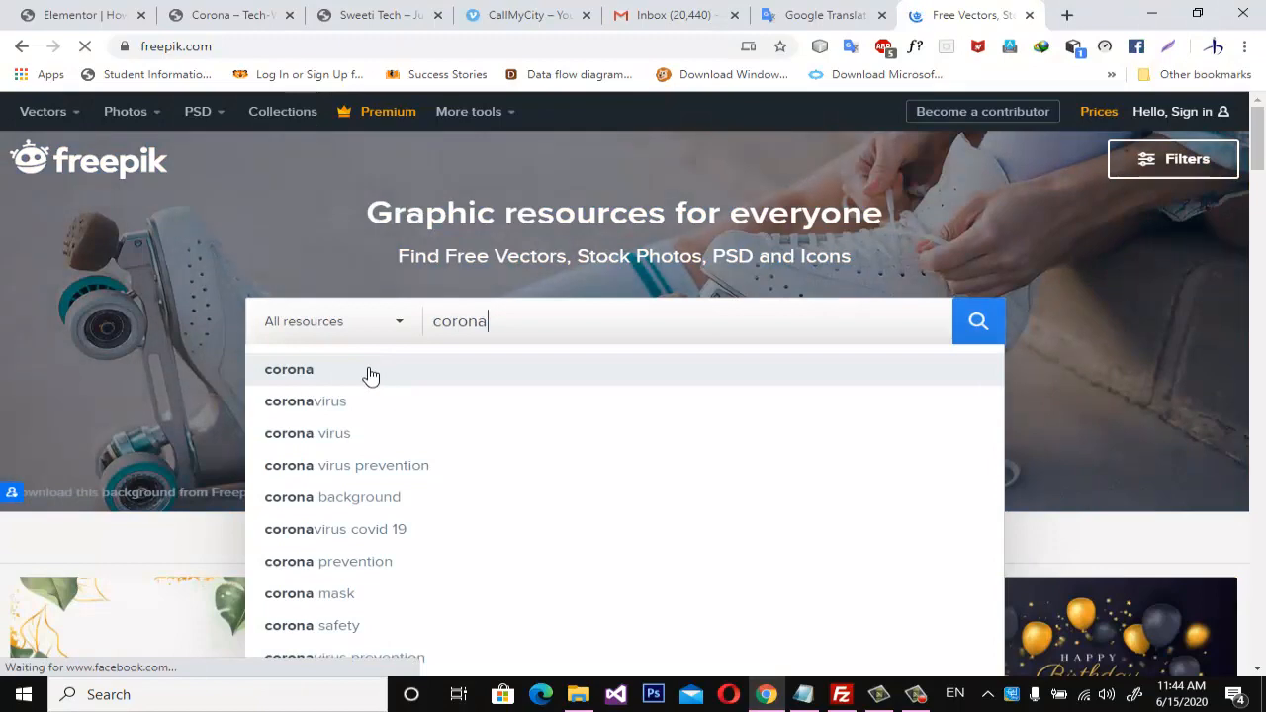
click(371, 465)
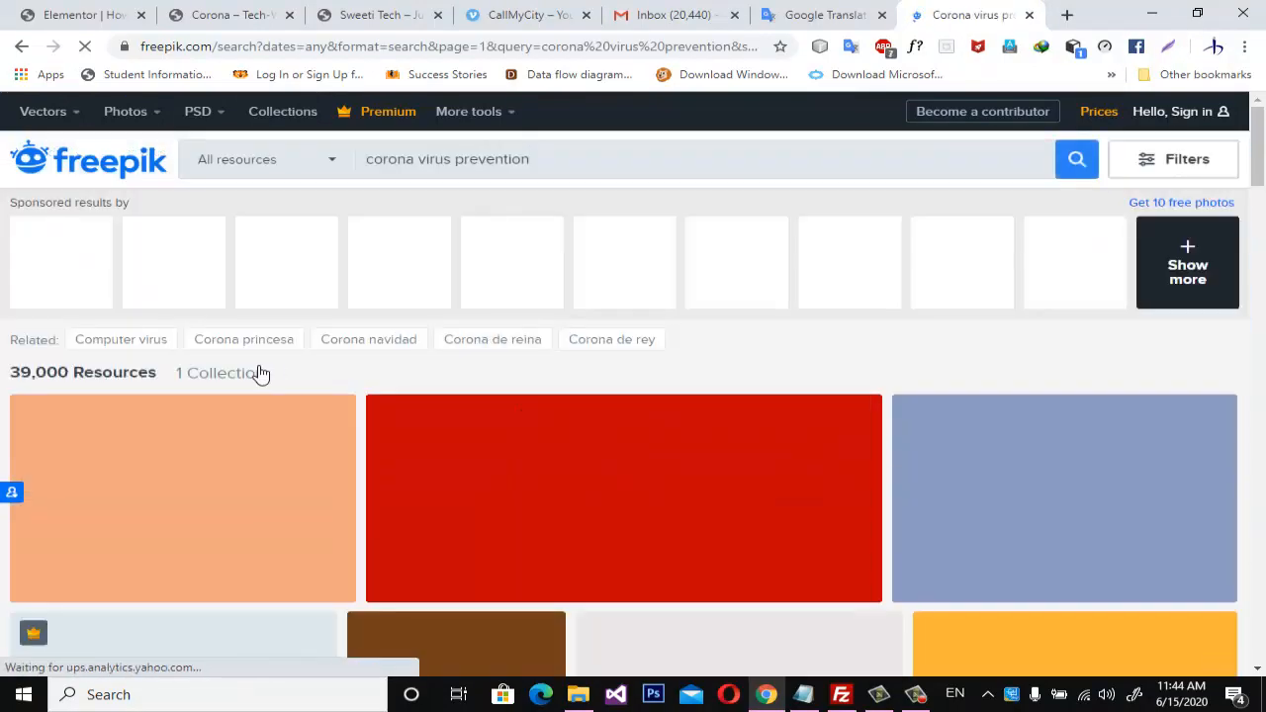
Download the 2019-nCoV infographic with the illustrated sick man from the search results, using the free download option.
scroll(261, 373, down, 2)
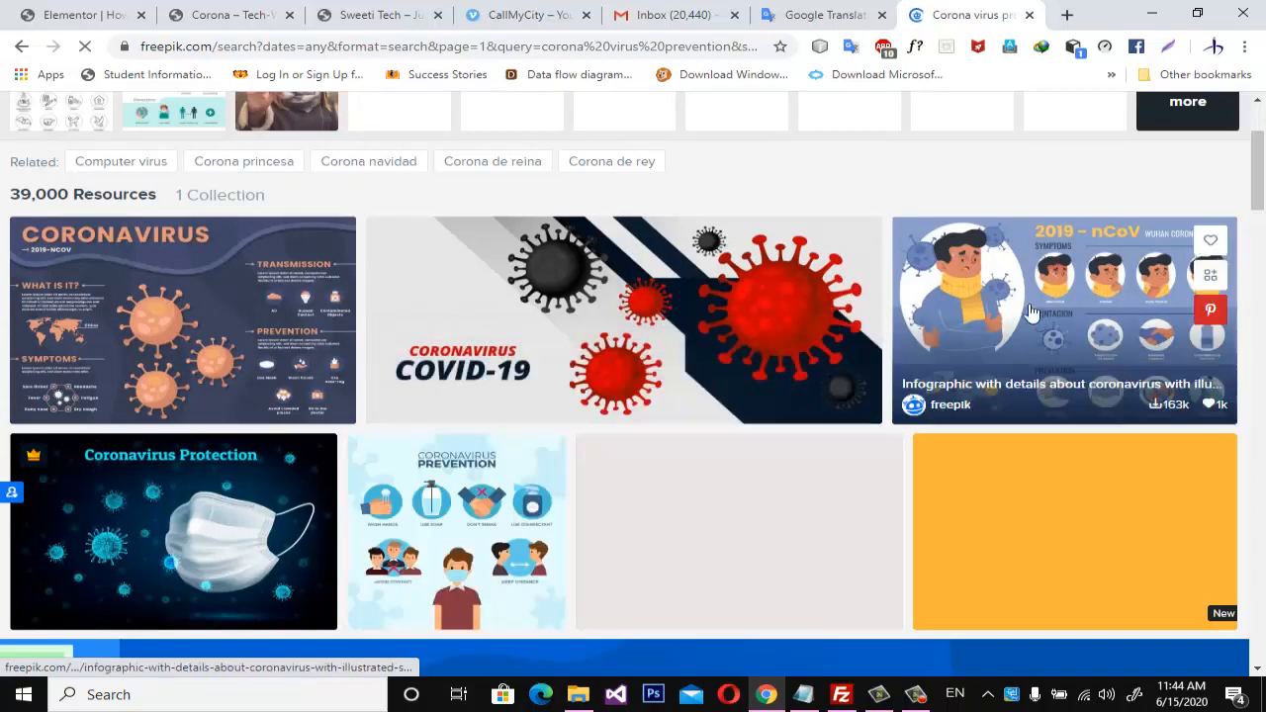
scroll(1038, 310, down, 1)
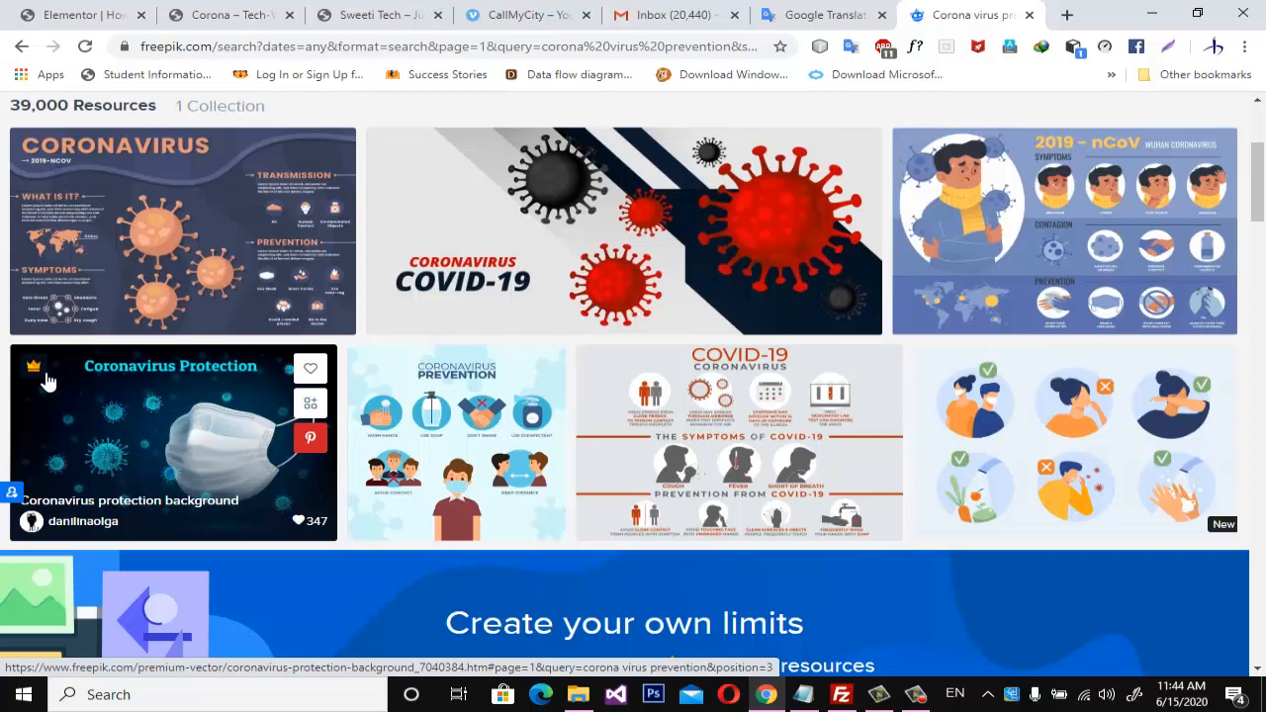
scroll(50, 379, up, 1)
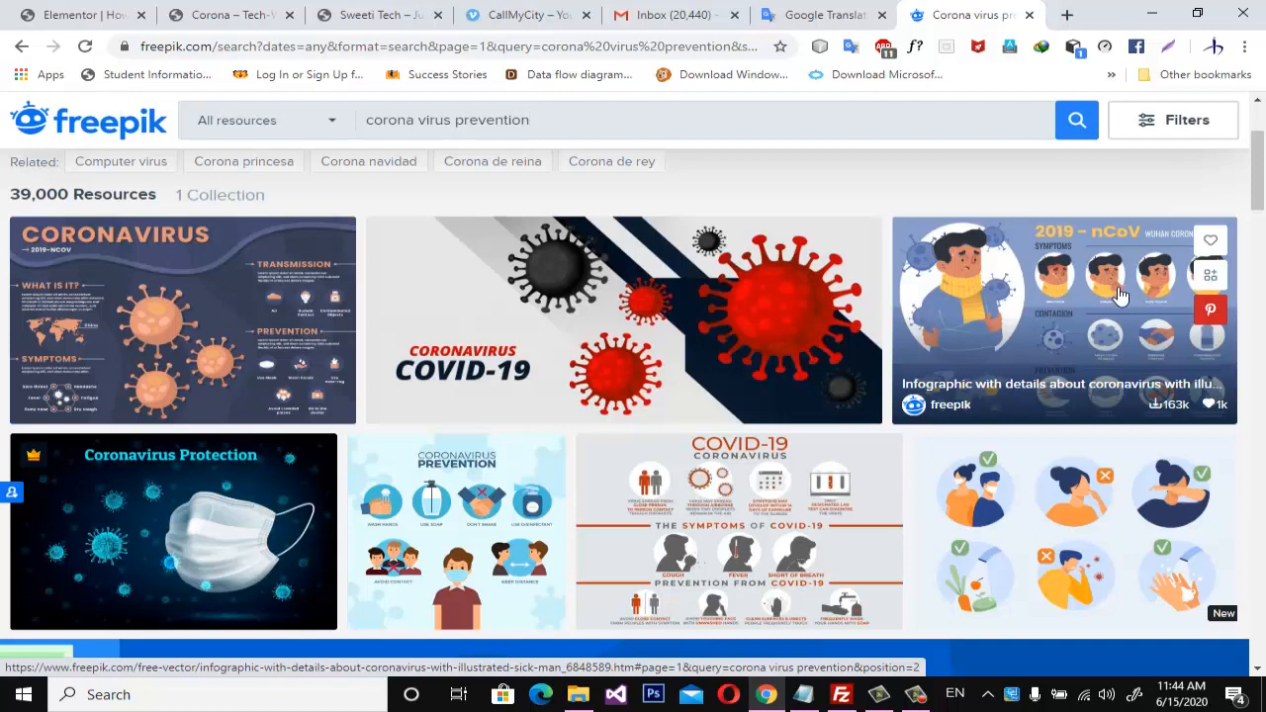
click(1068, 312)
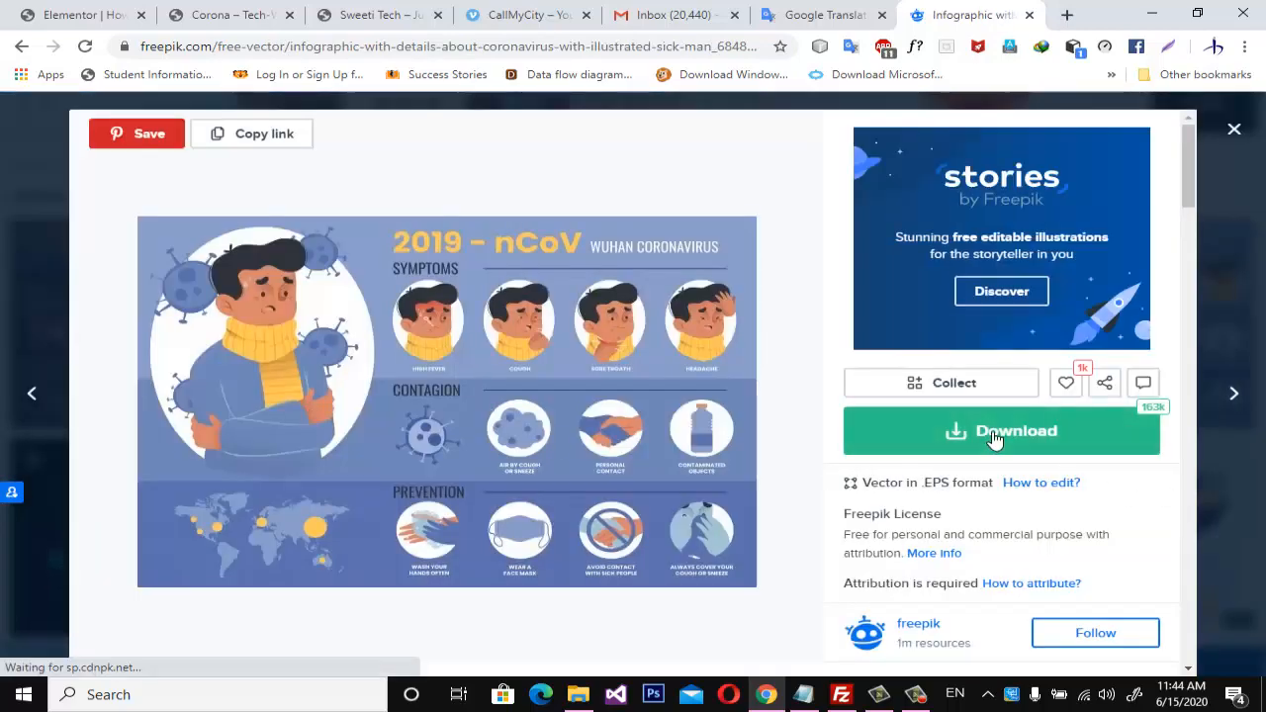
click(994, 436)
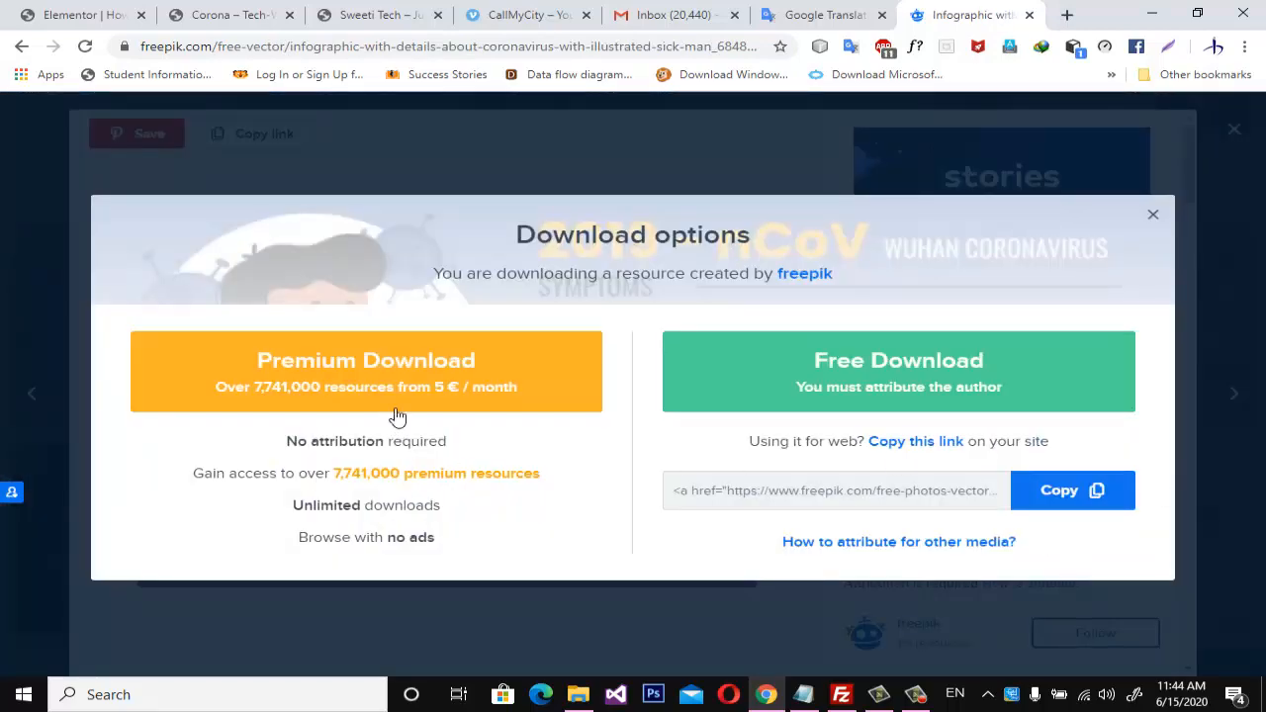
click(900, 381)
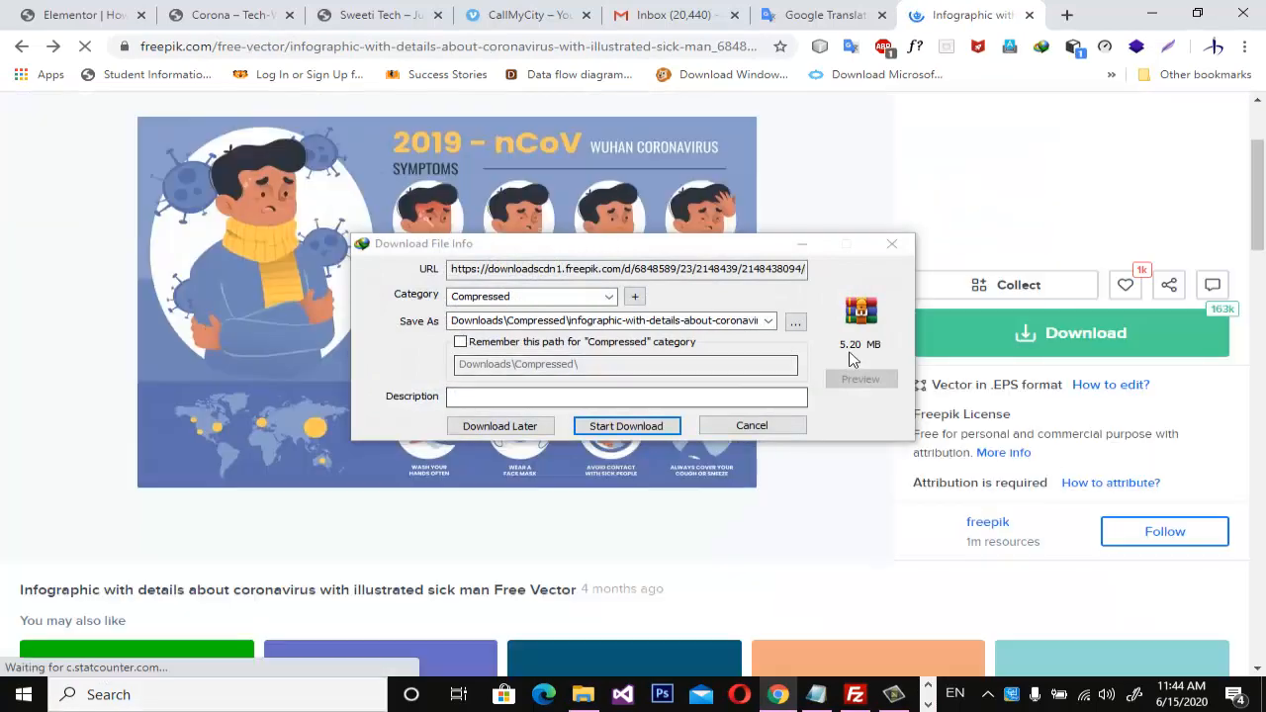
click(647, 424)
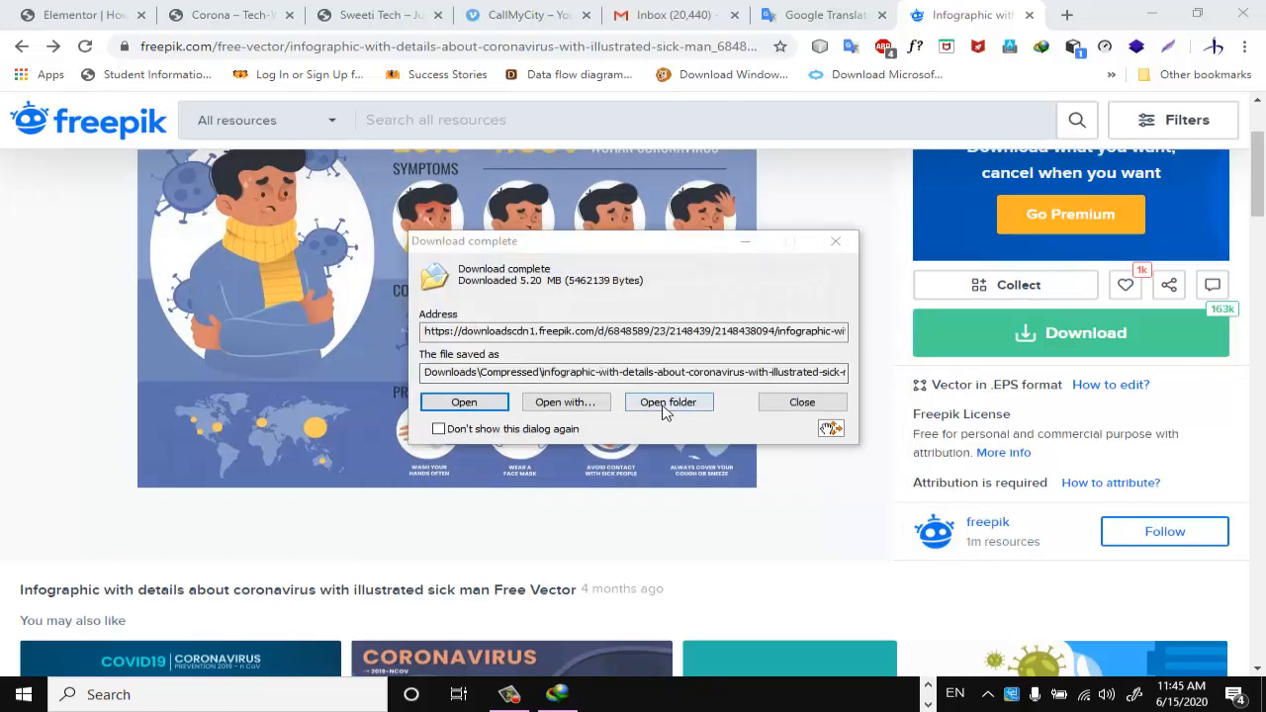
Move the downloaded coronavirus infographic archive from the Compressed downloads folder to the Pictures folder.
click(661, 405)
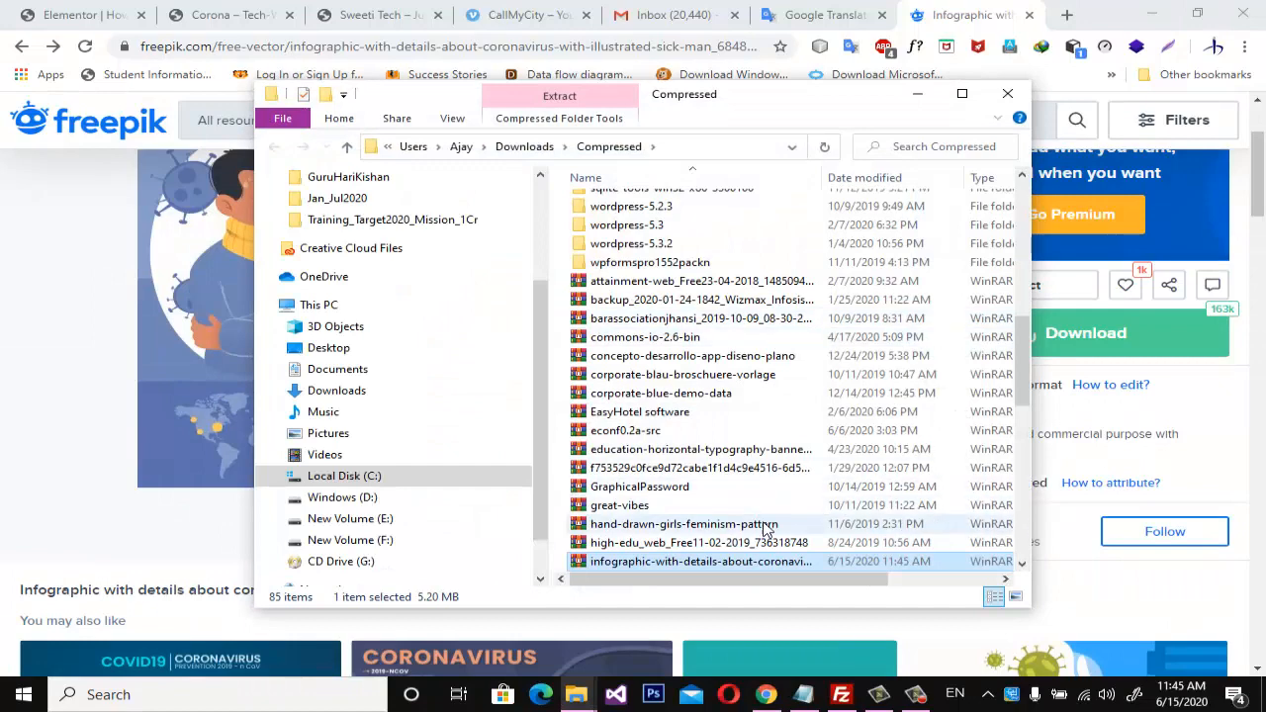
right_click(690, 563)
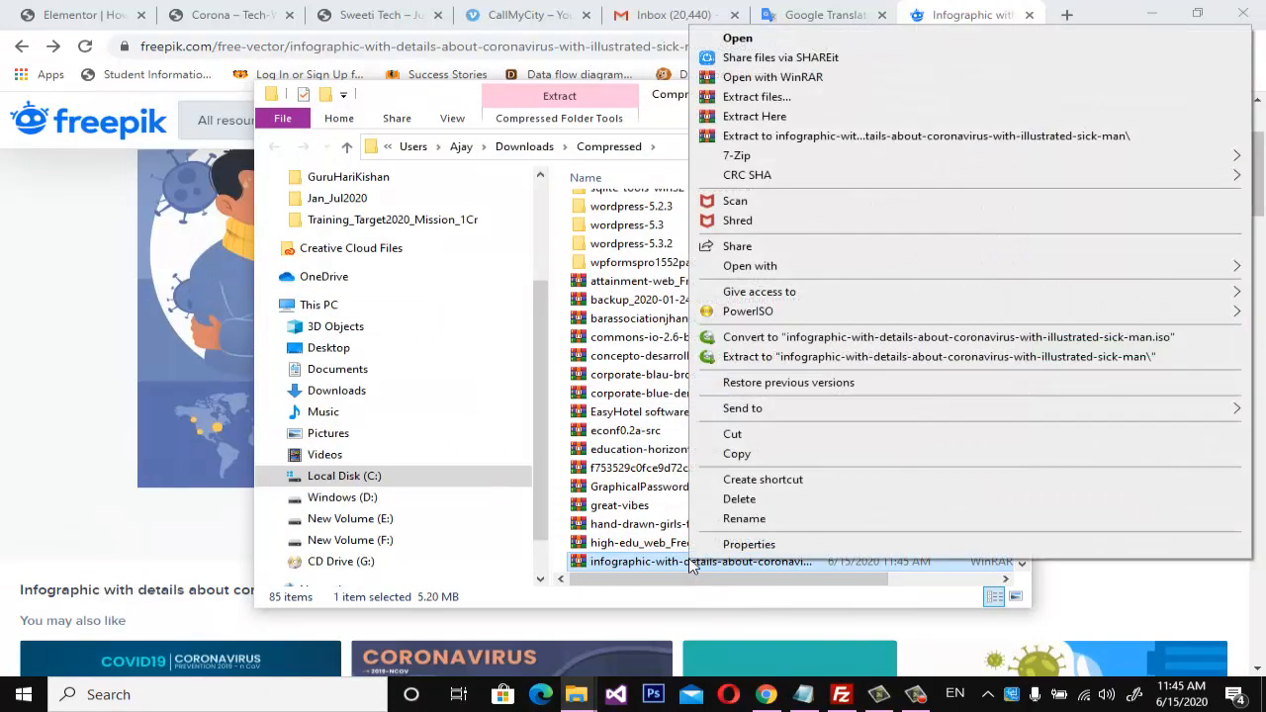
click(799, 439)
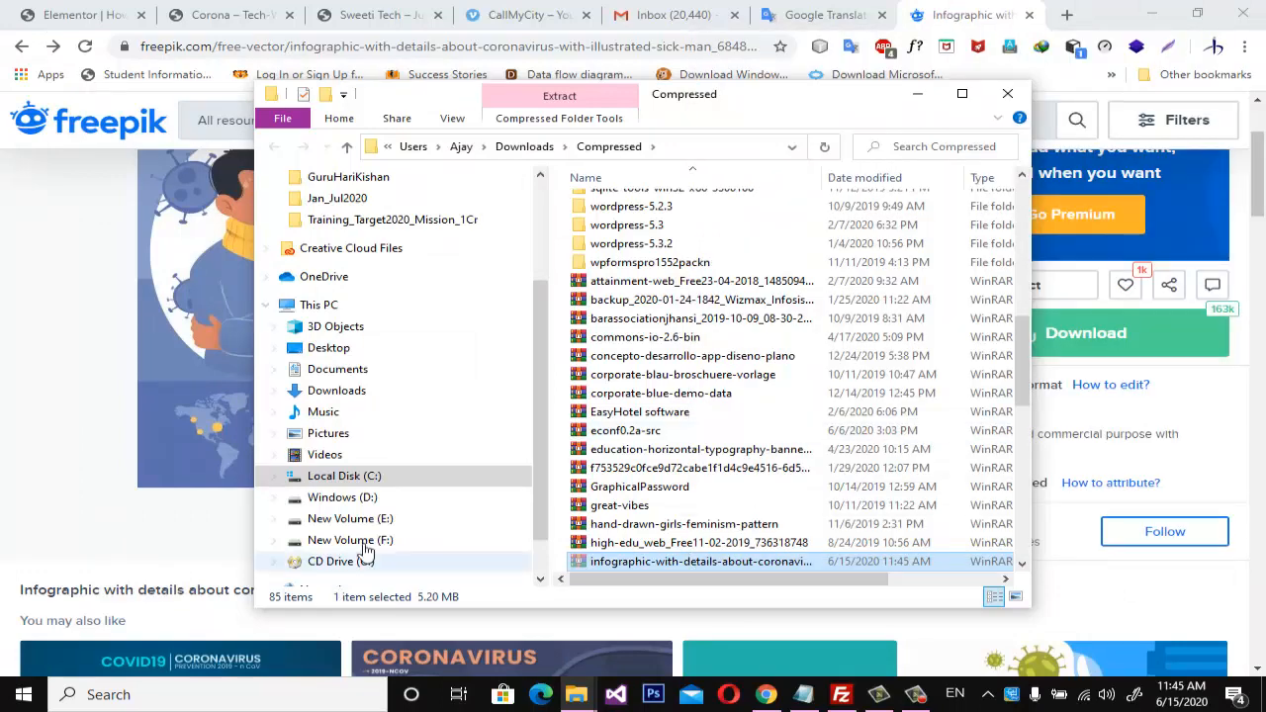
scroll(387, 339, up, 3)
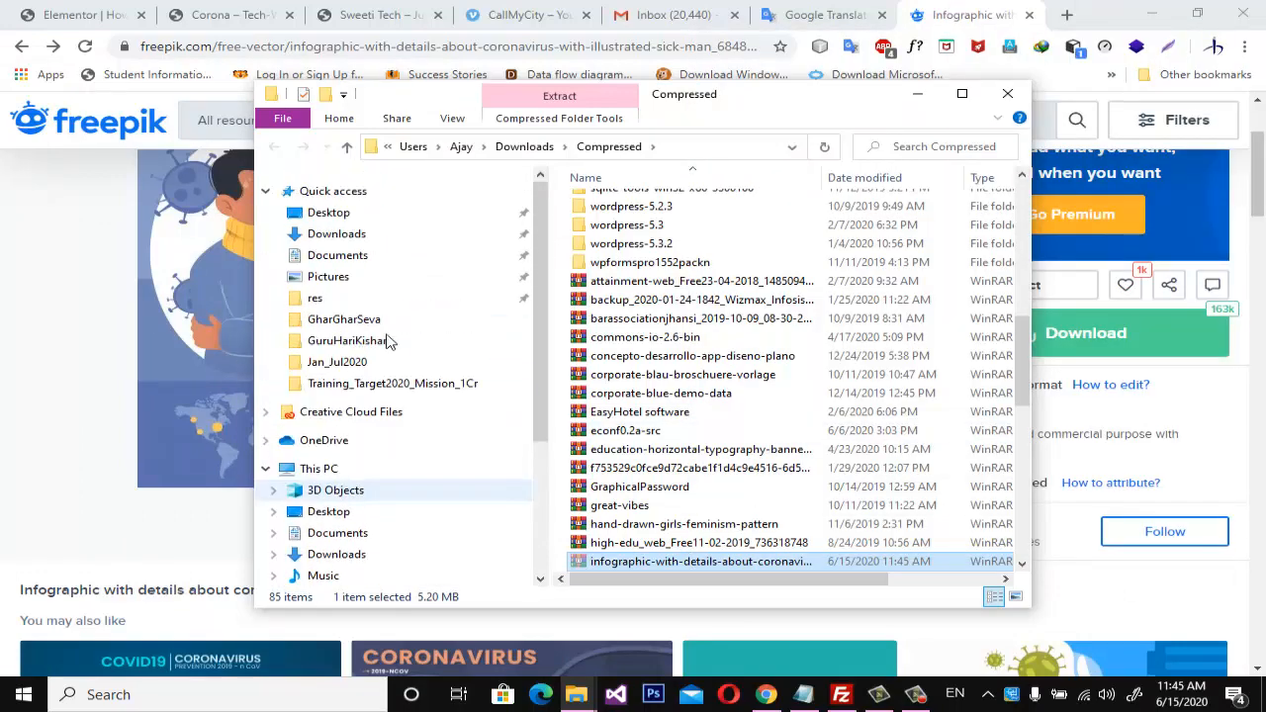
click(329, 278)
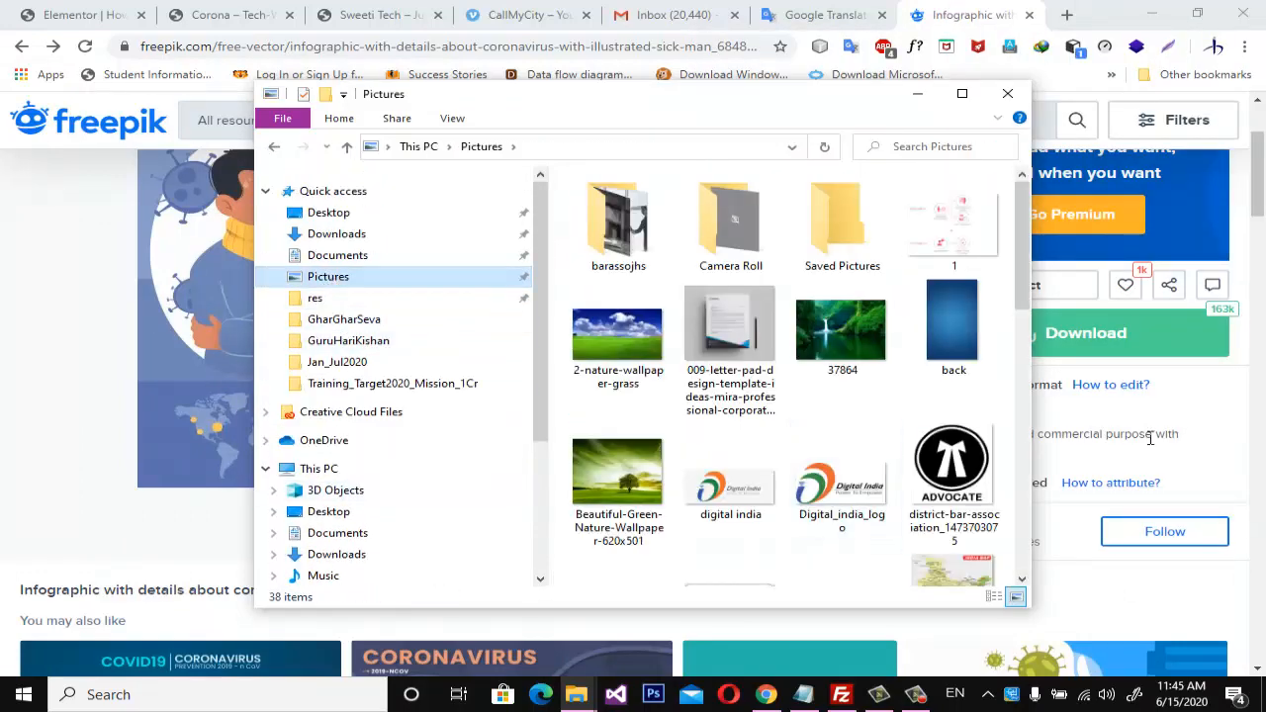
right_click(963, 390)
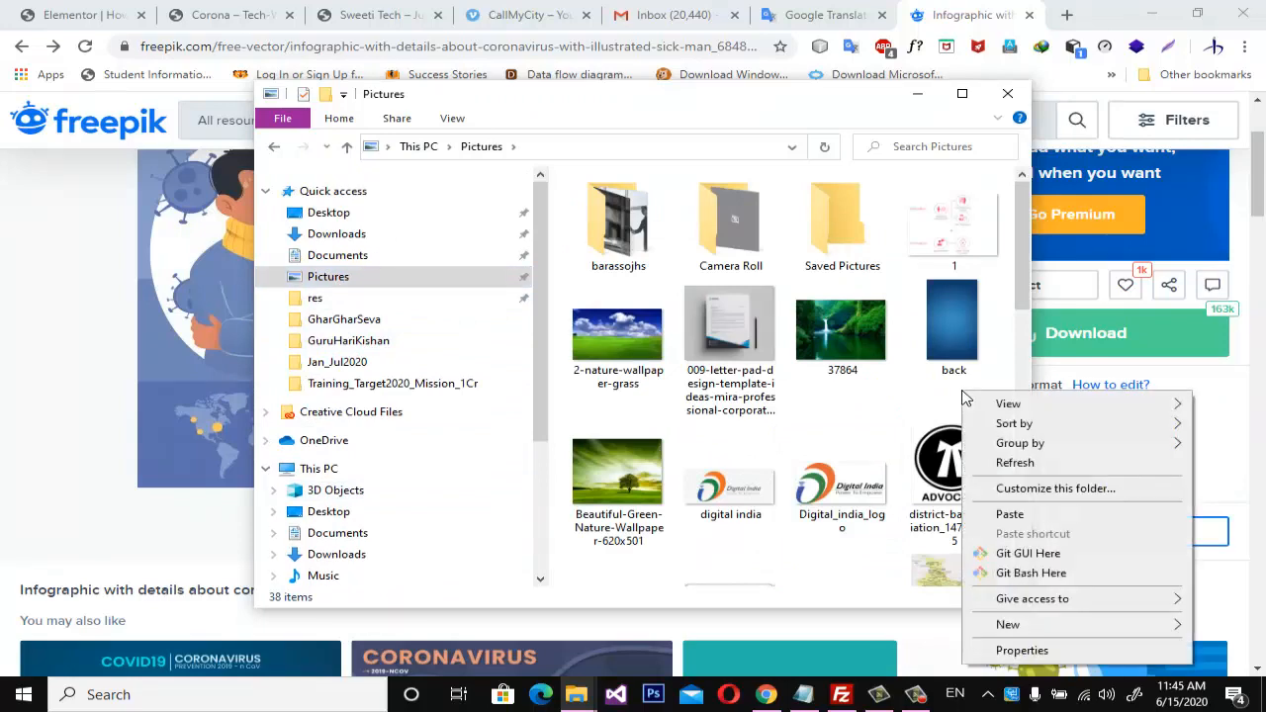
click(1027, 511)
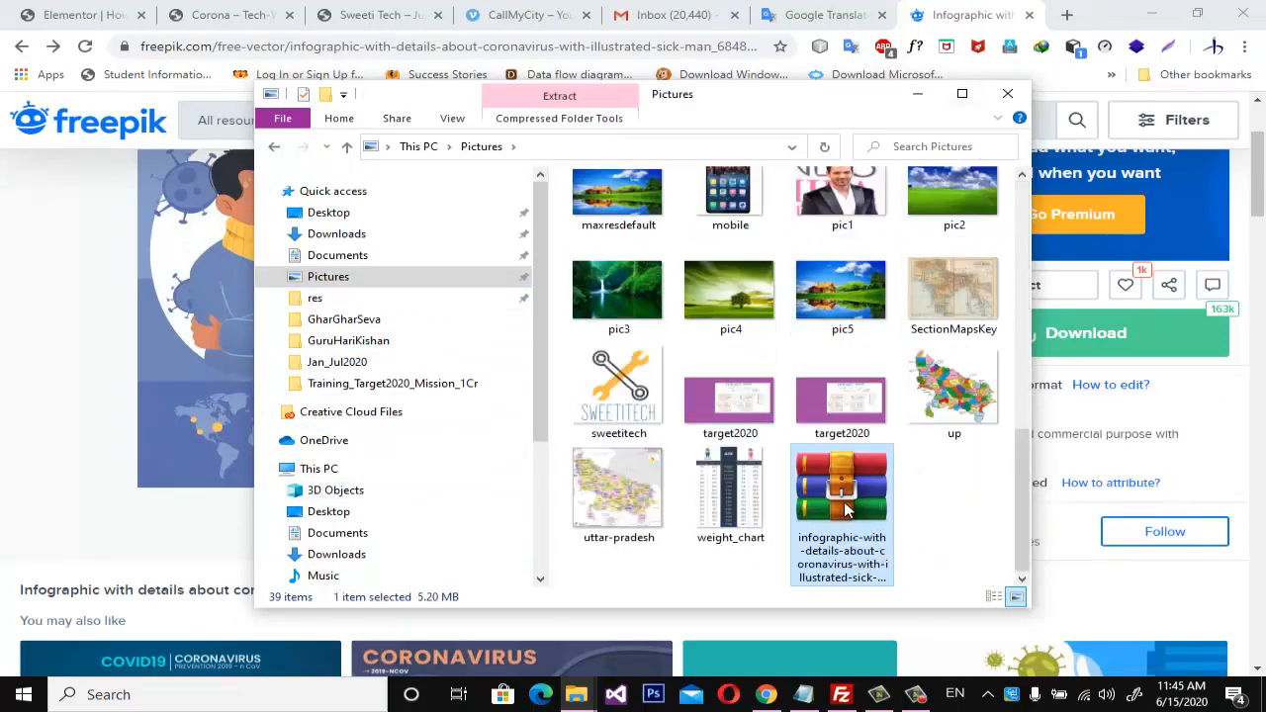
Extract the infographic archive in Pictures with 7-Zip into a folder named after the archive.
right_click(847, 510)
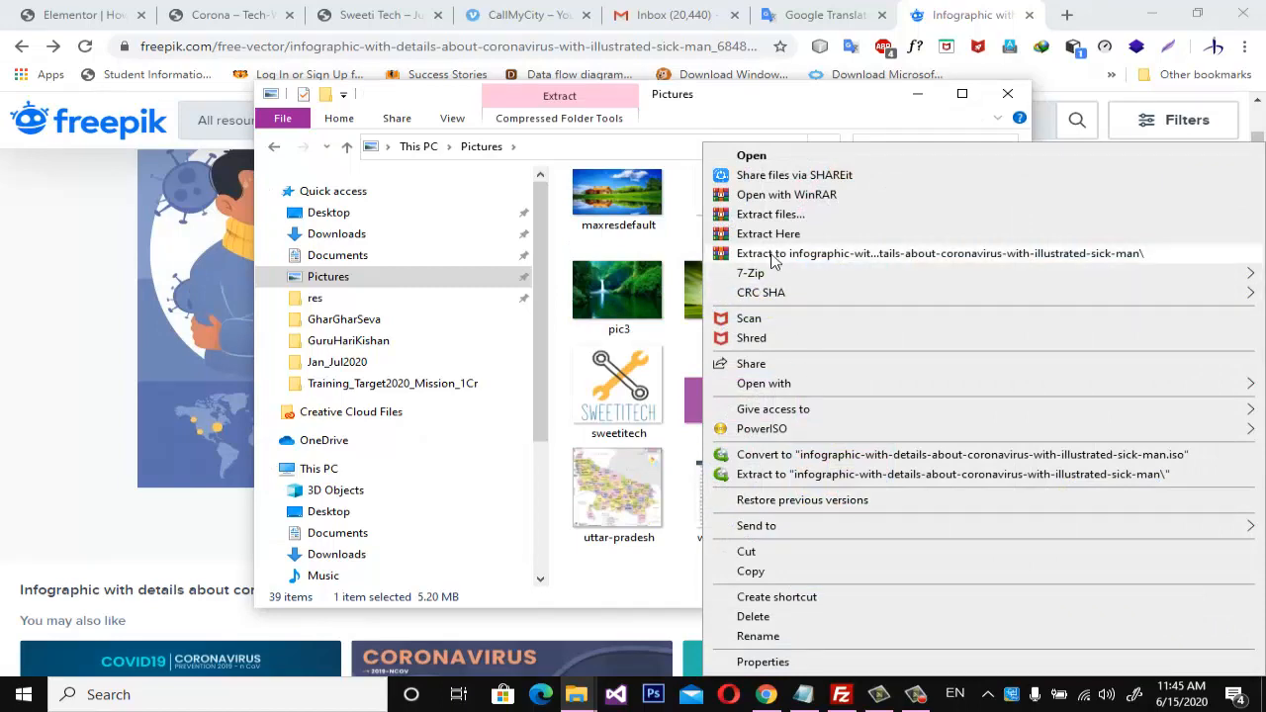
mouse_move(770, 282)
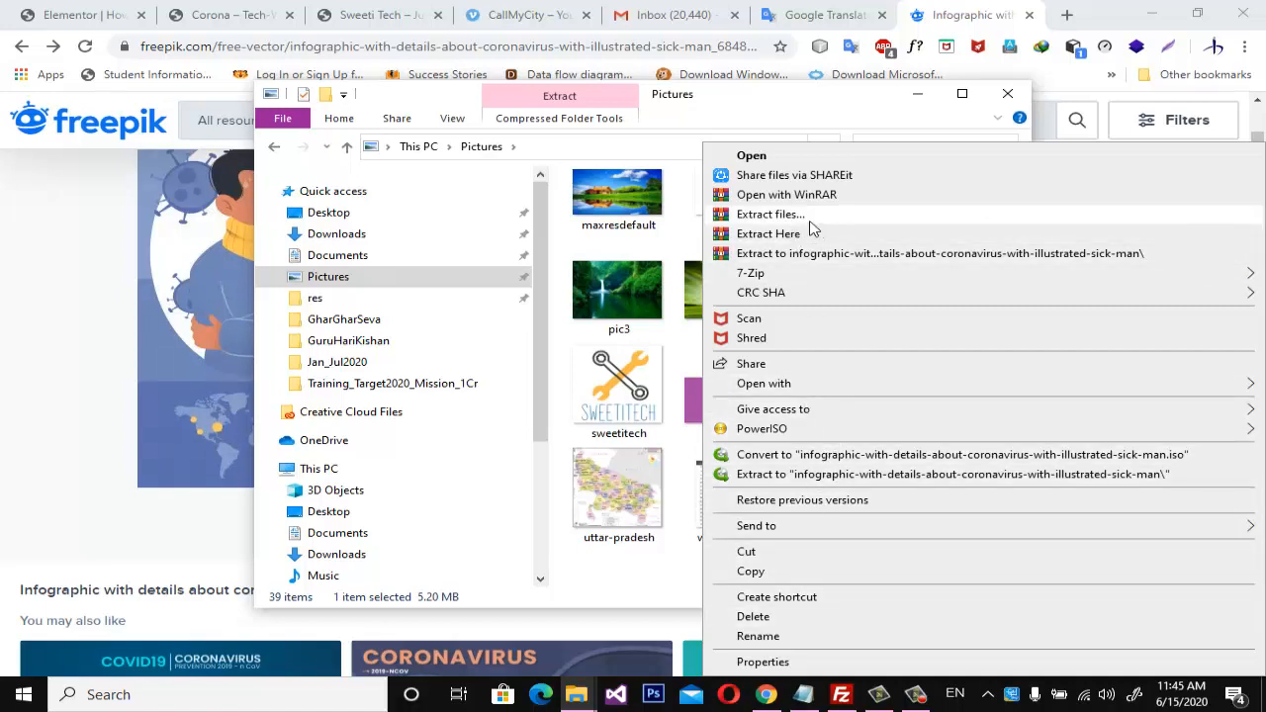
mouse_move(806, 274)
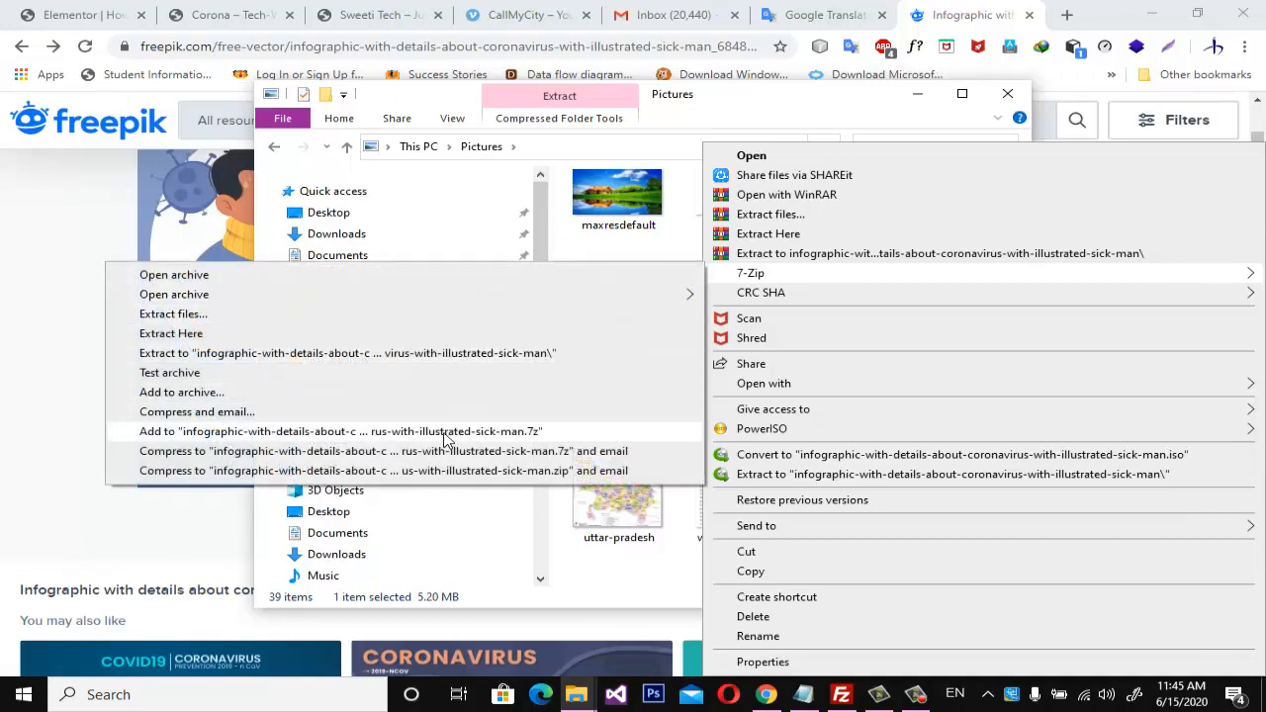
click(455, 353)
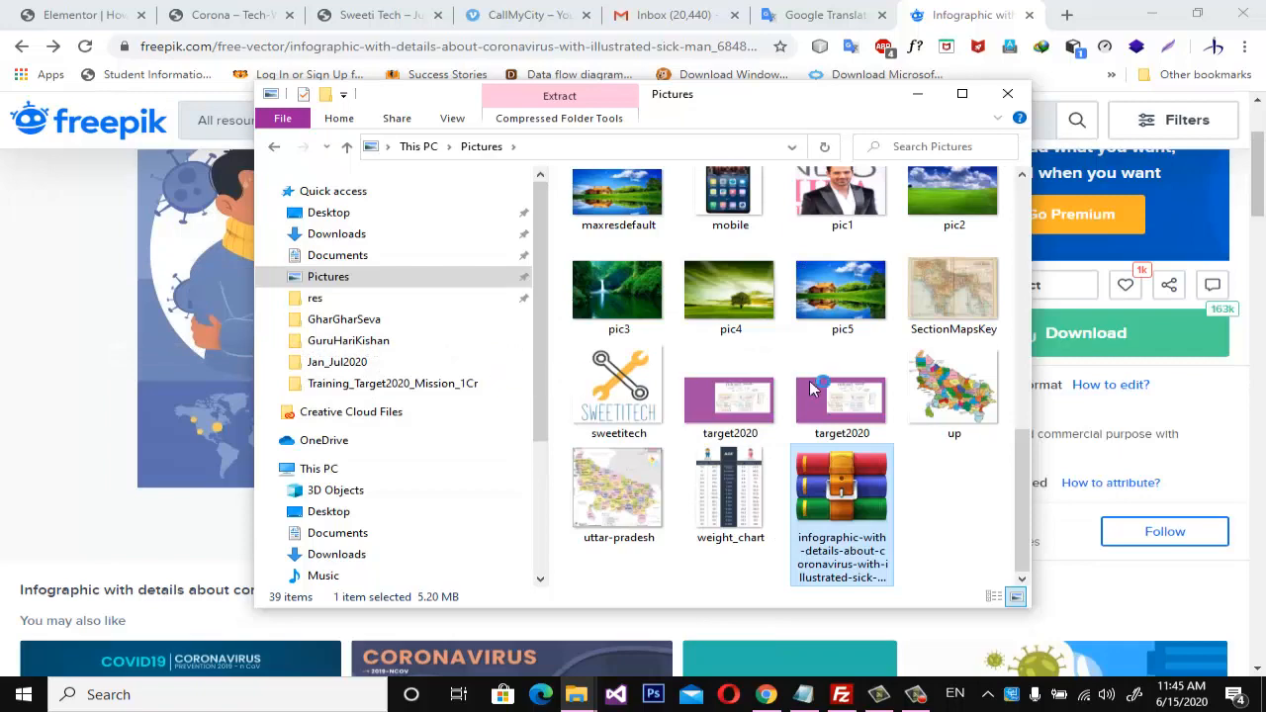
Open the JPG image 3457863 from the extracted infographic folder in Photoshop.
scroll(836, 422, up, 2)
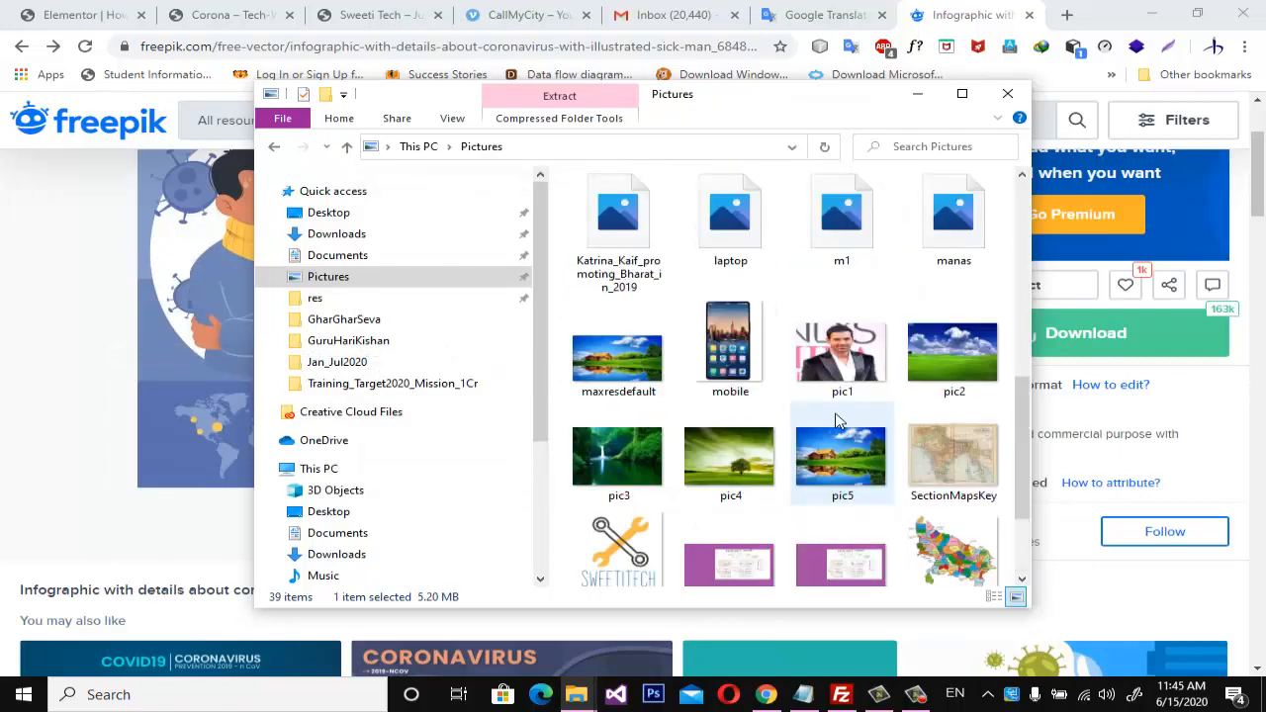
scroll(836, 422, up, 5)
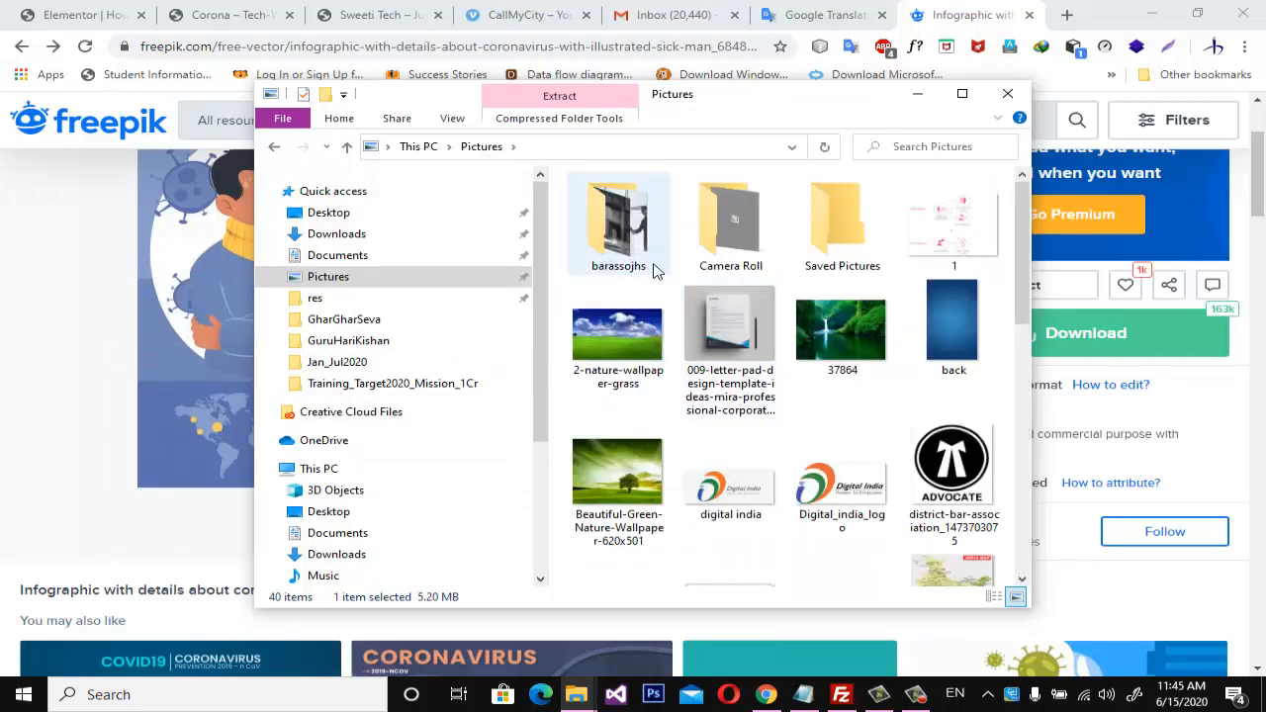
scroll(805, 404, down, 8)
double_click(965, 518)
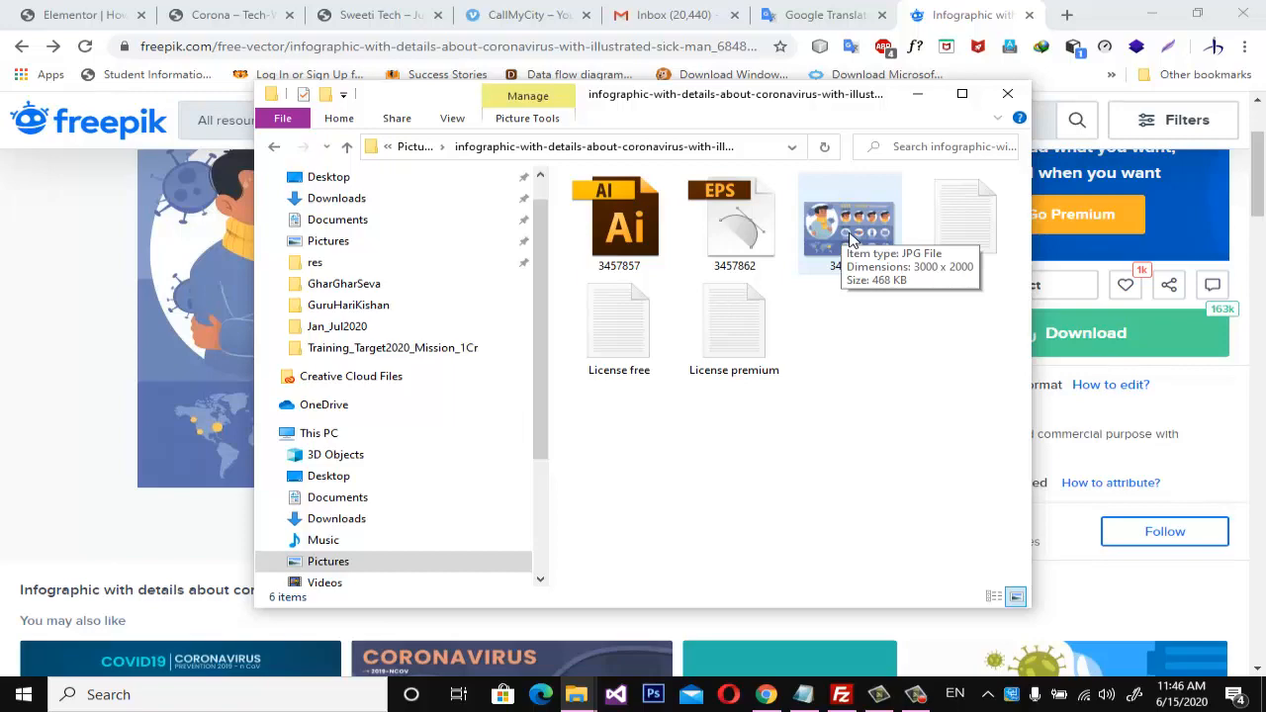
click(848, 233)
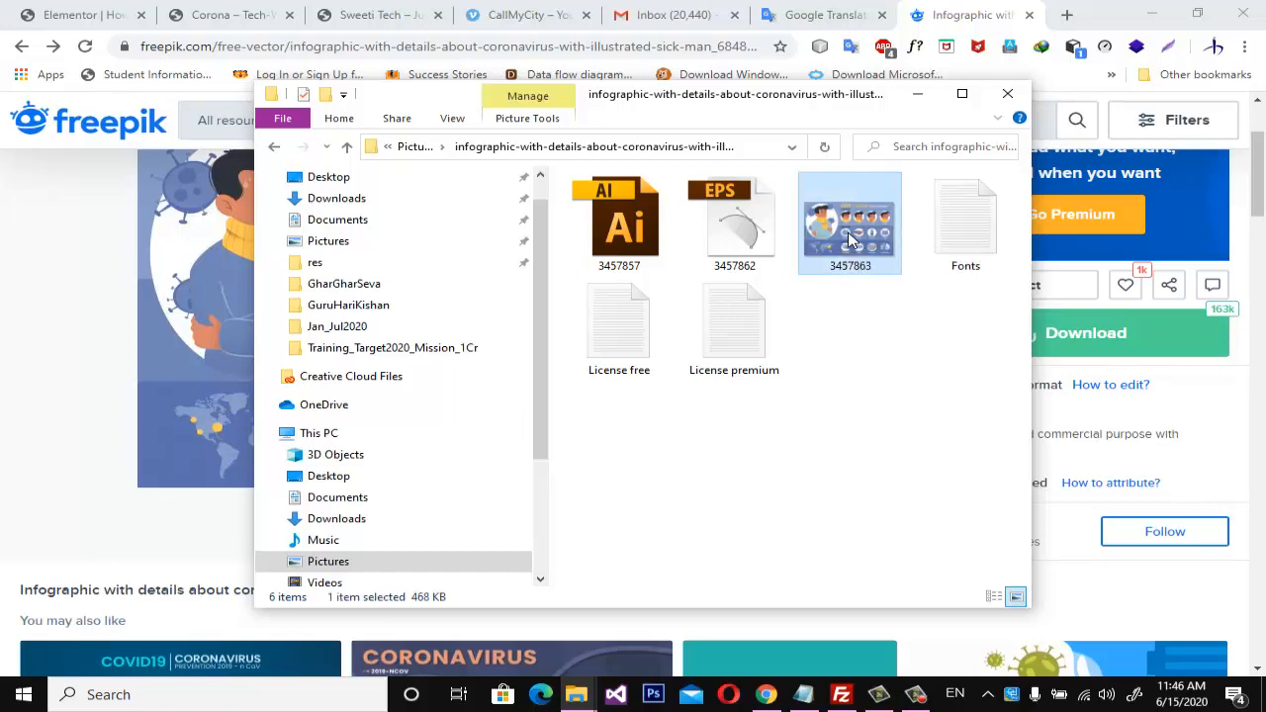
right_click(848, 231)
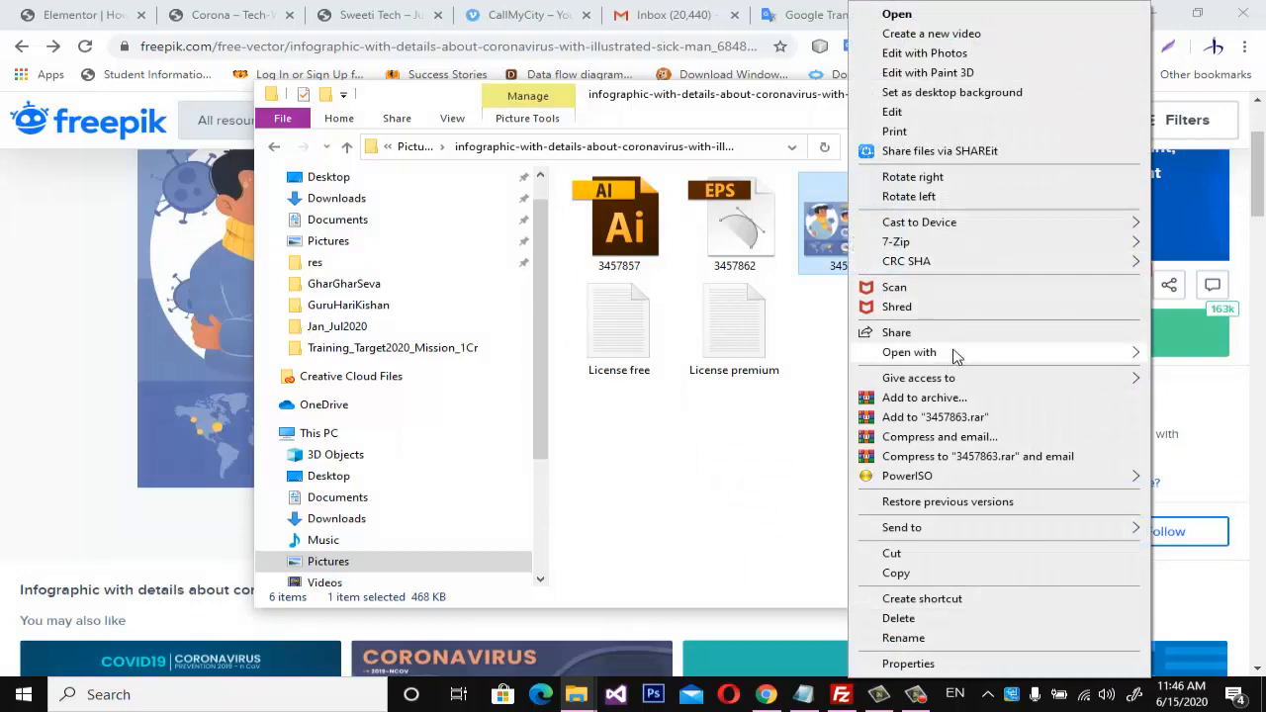
mouse_move(956, 354)
click(665, 375)
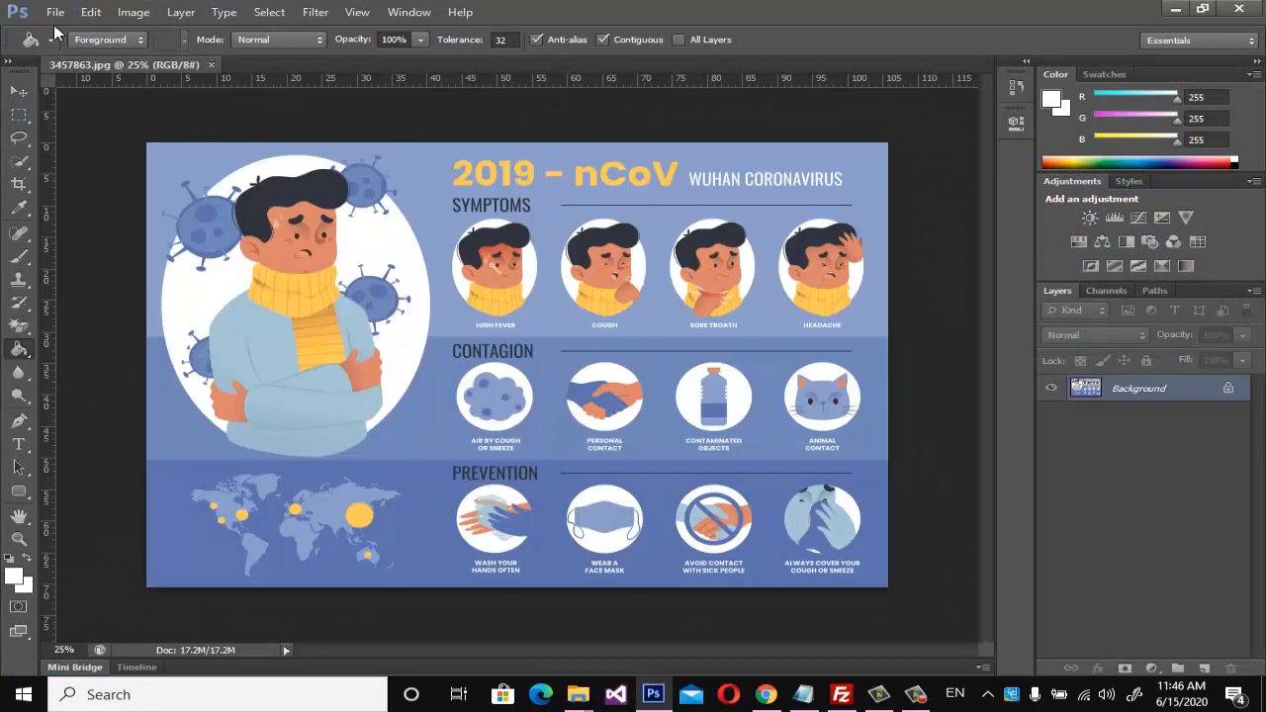
Start a Save for Web export of the infographic and set the image width to 800 px.
click(55, 12)
click(97, 261)
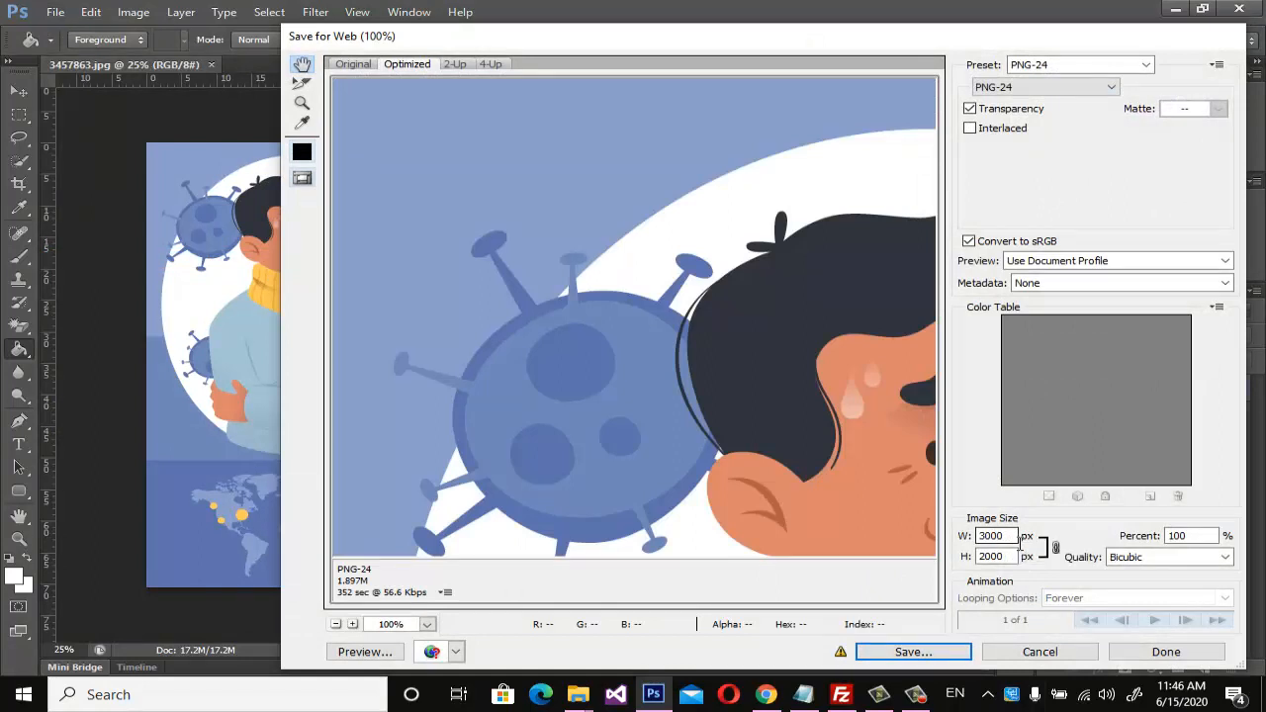
double_click(1020, 539)
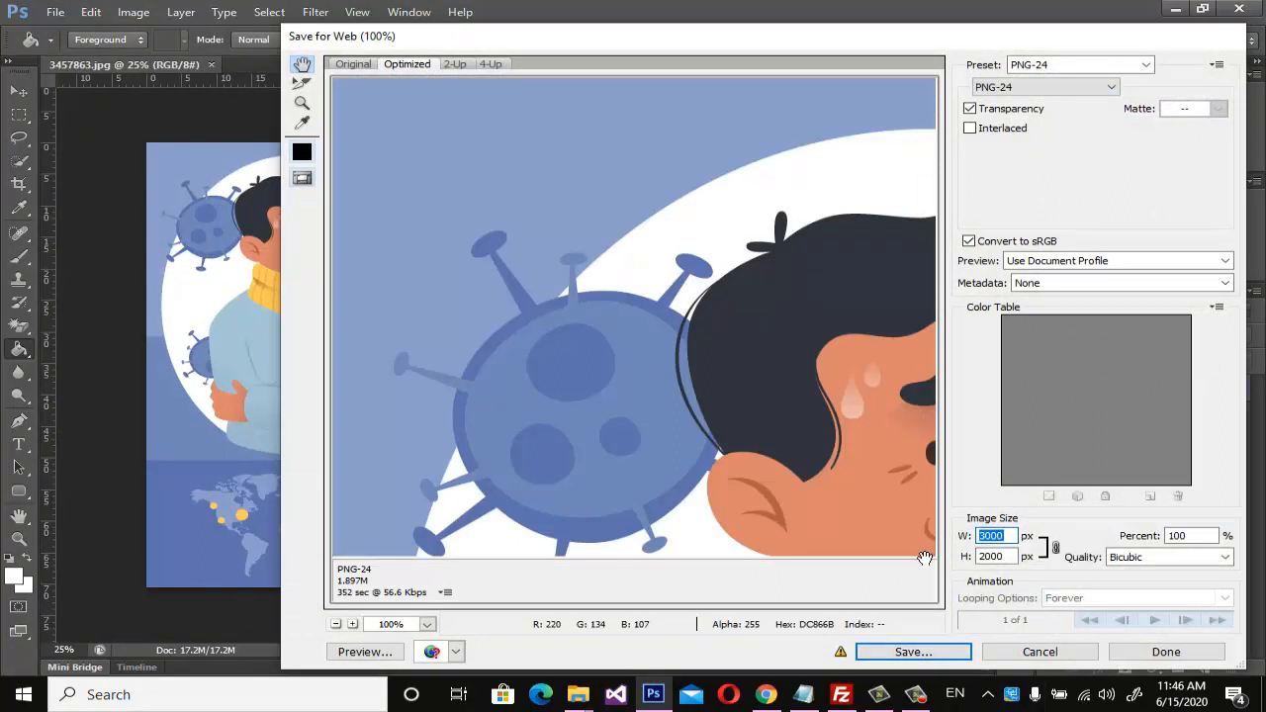
text(800)
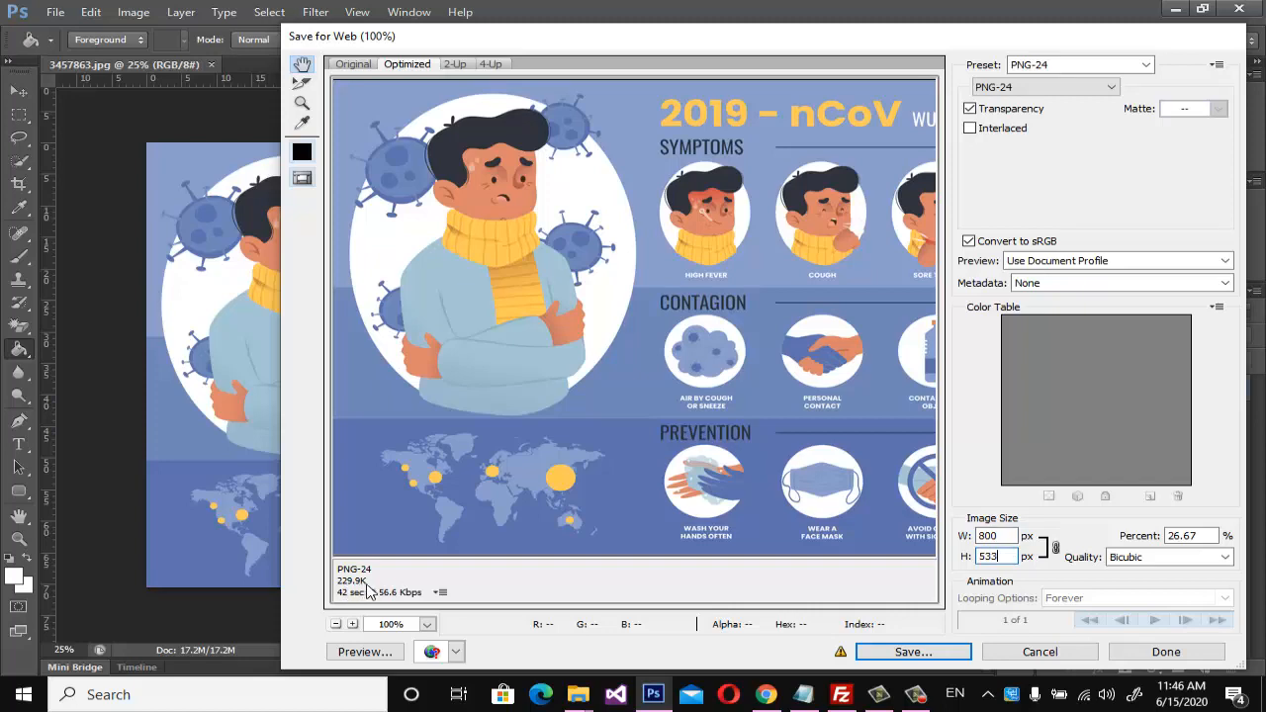
Save the optimized 800 px infographic as 3457863 in the Pictures folder.
click(932, 654)
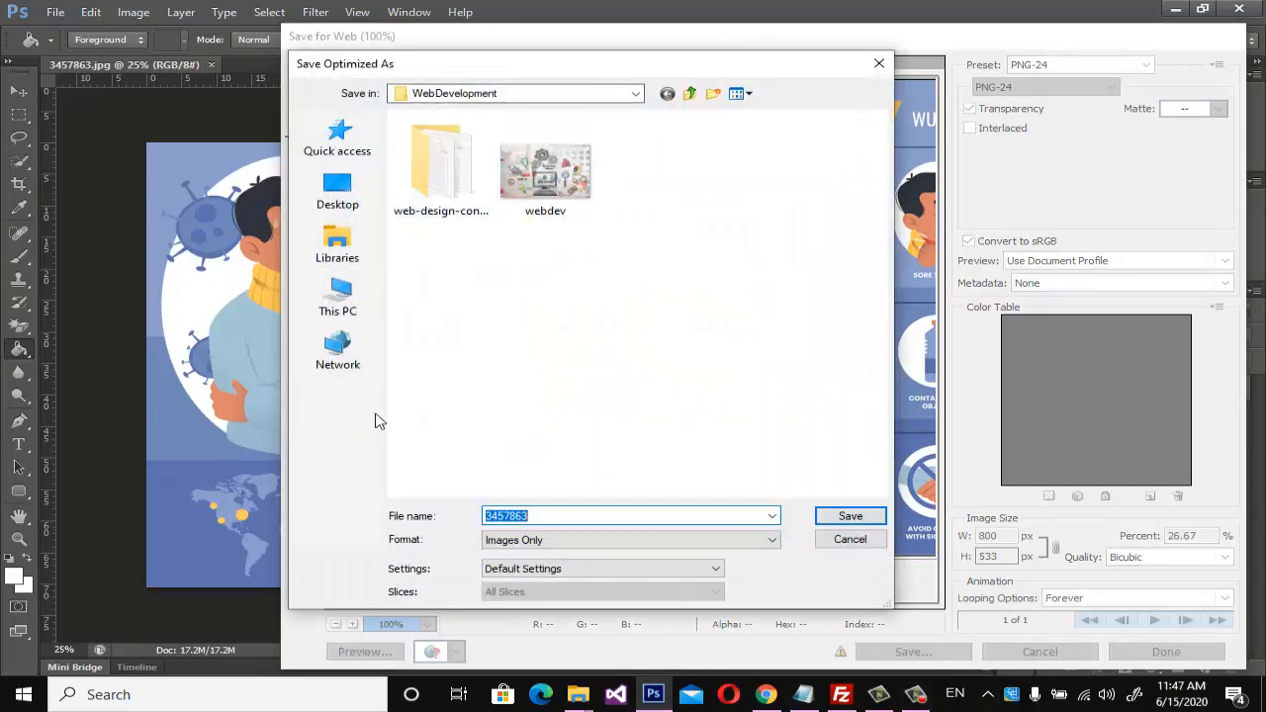
click(634, 93)
click(635, 93)
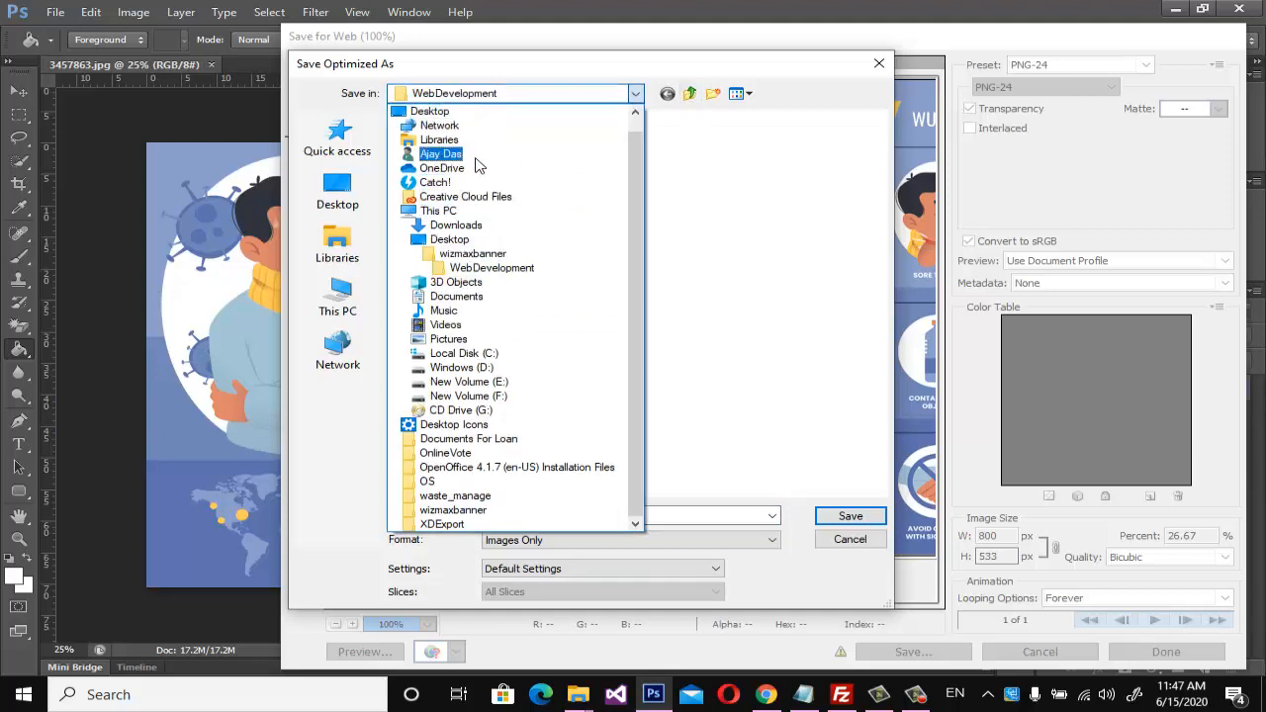
click(475, 339)
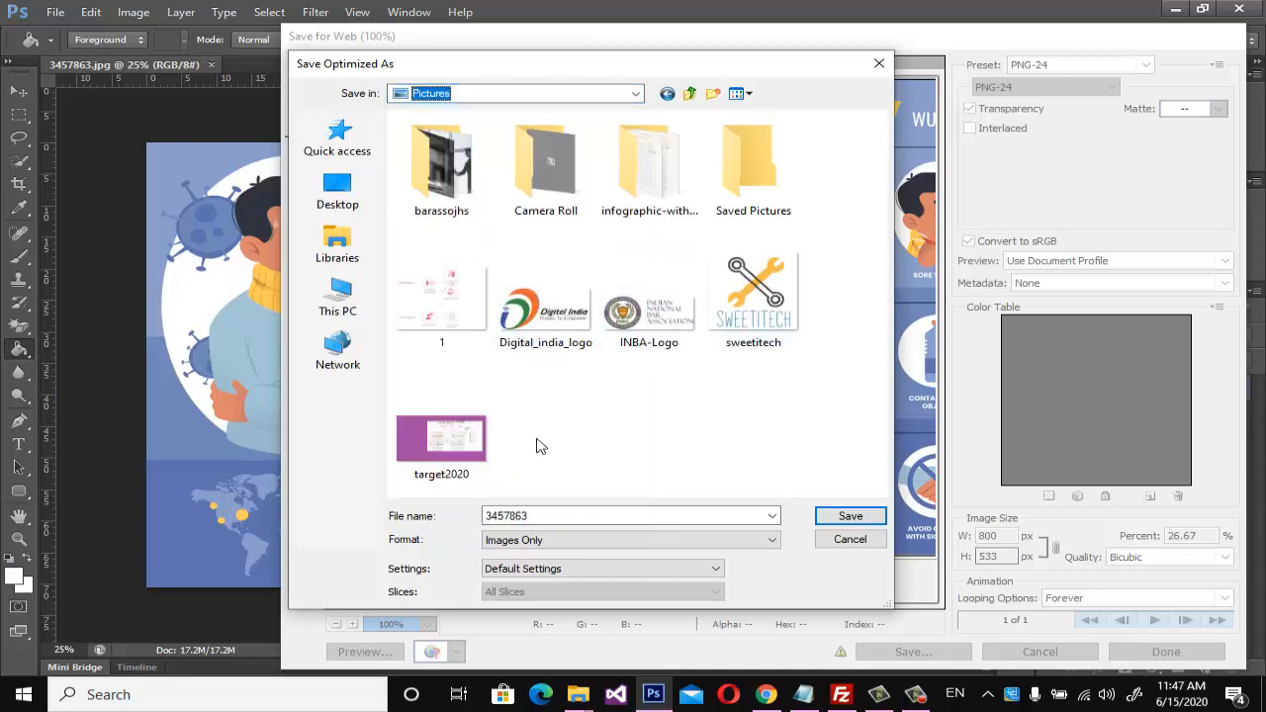
click(879, 517)
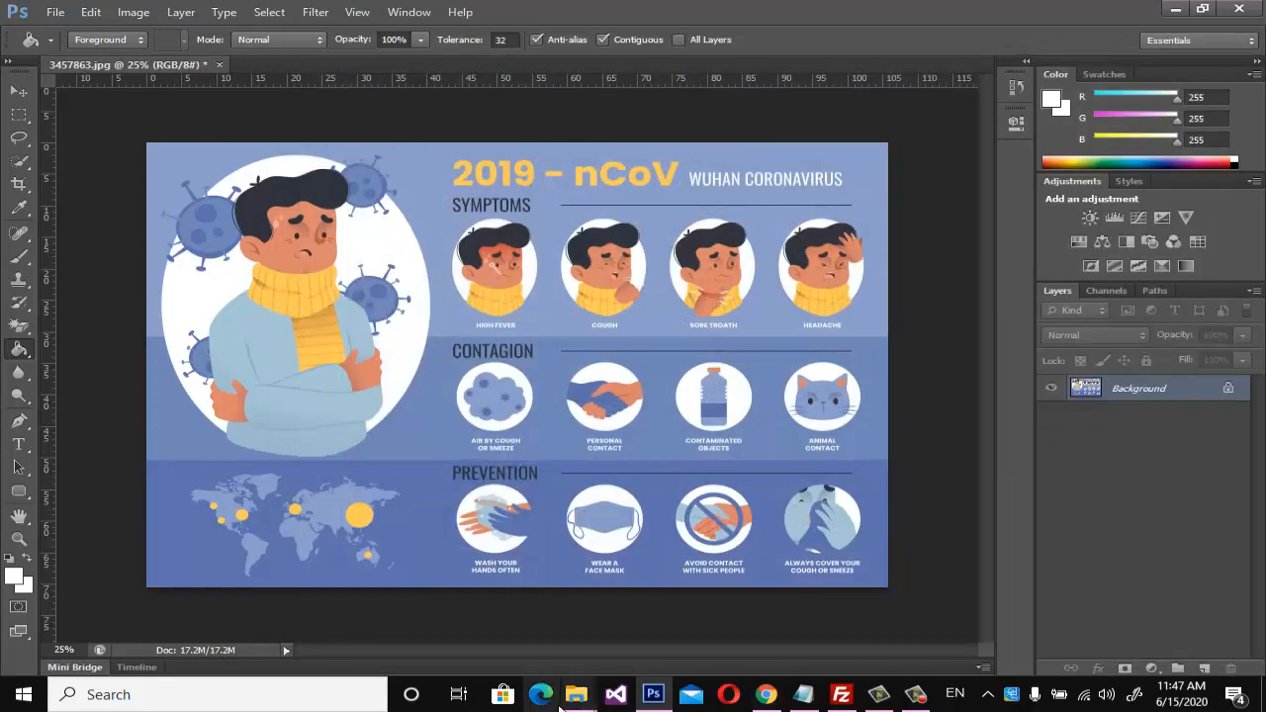
Switch to File Explorer and check the exported 3457863 image's type, dimensions and file size in the Pictures folder.
mouse_move(577, 695)
mouse_move(687, 609)
click(515, 602)
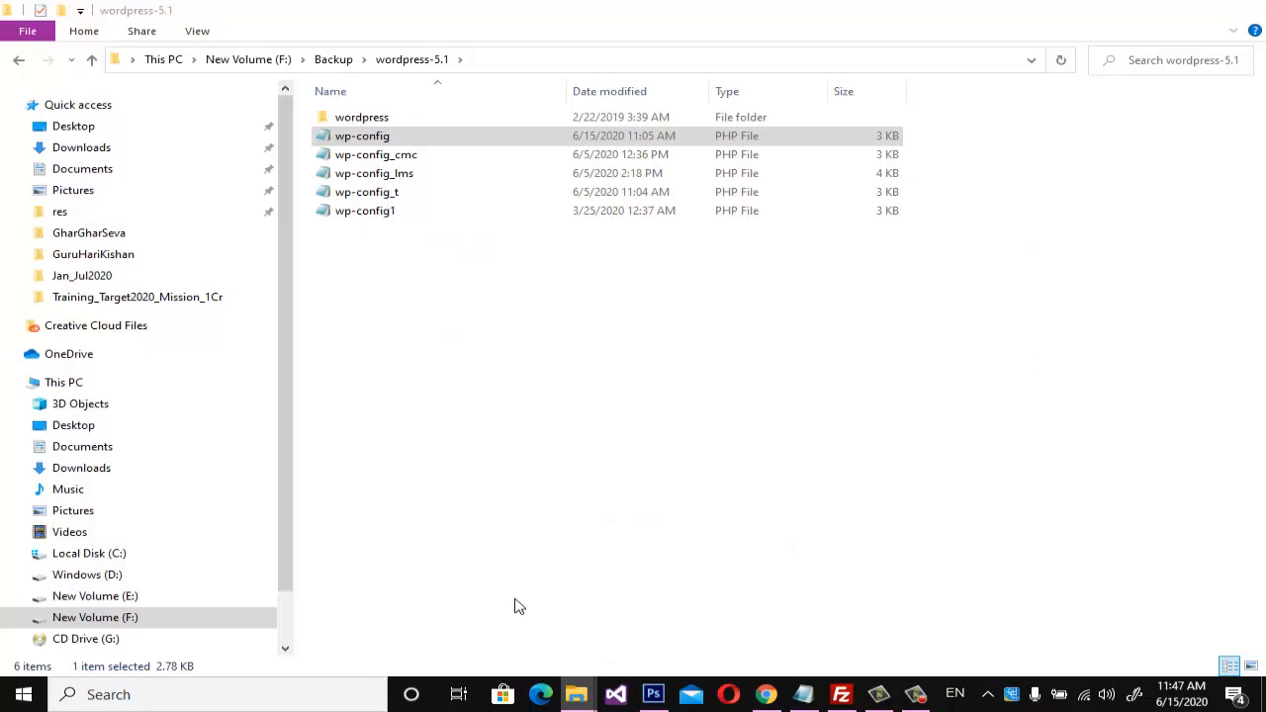
mouse_move(560, 676)
click(708, 647)
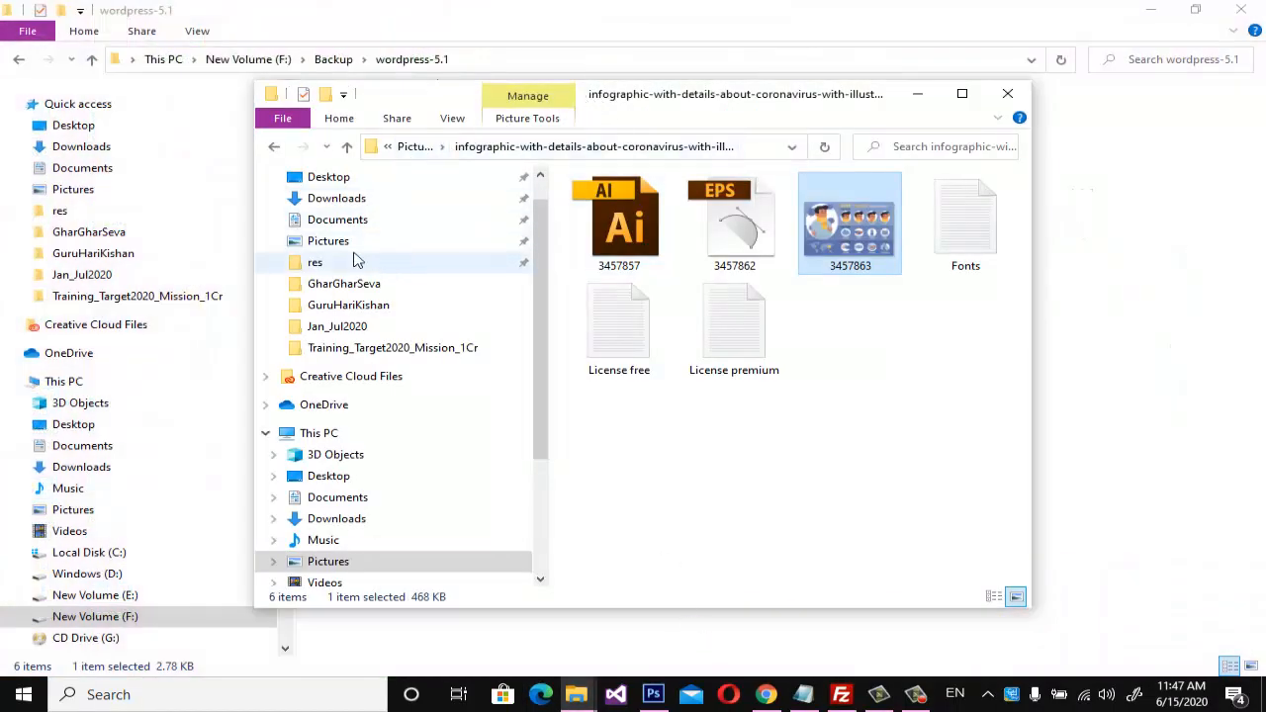
click(346, 148)
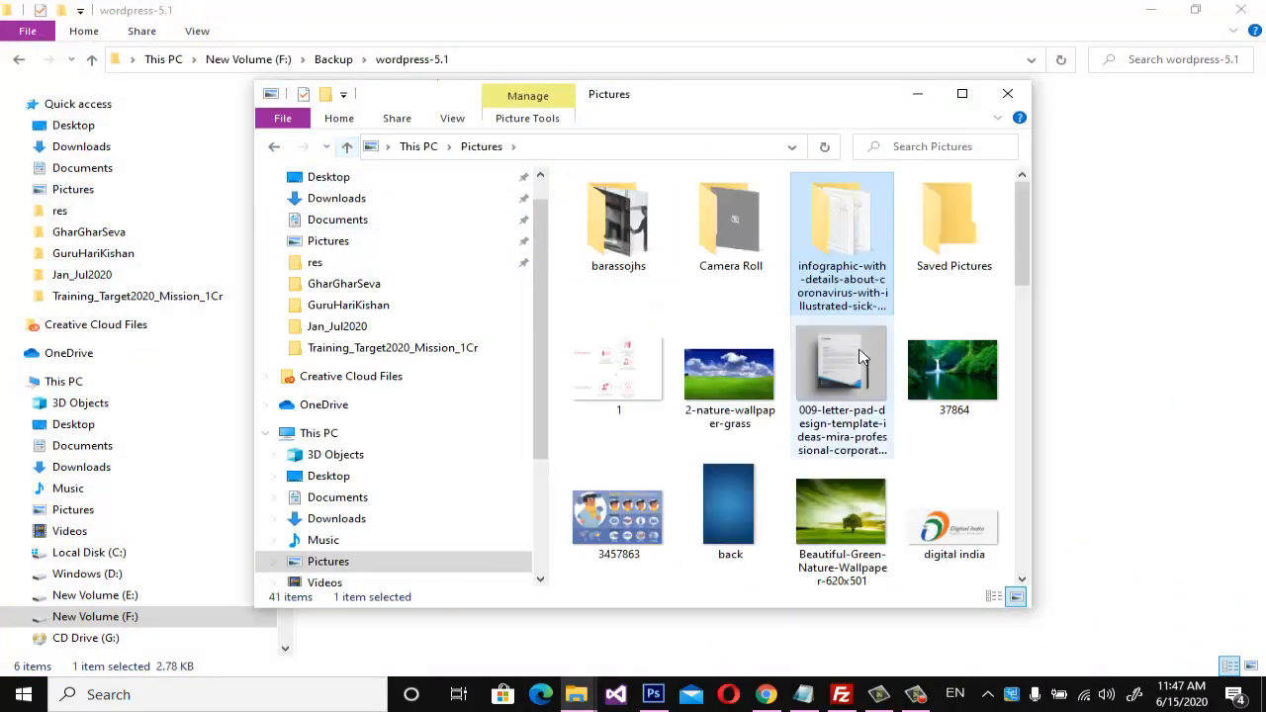
scroll(989, 433, down, 1)
scroll(991, 435, up, 1)
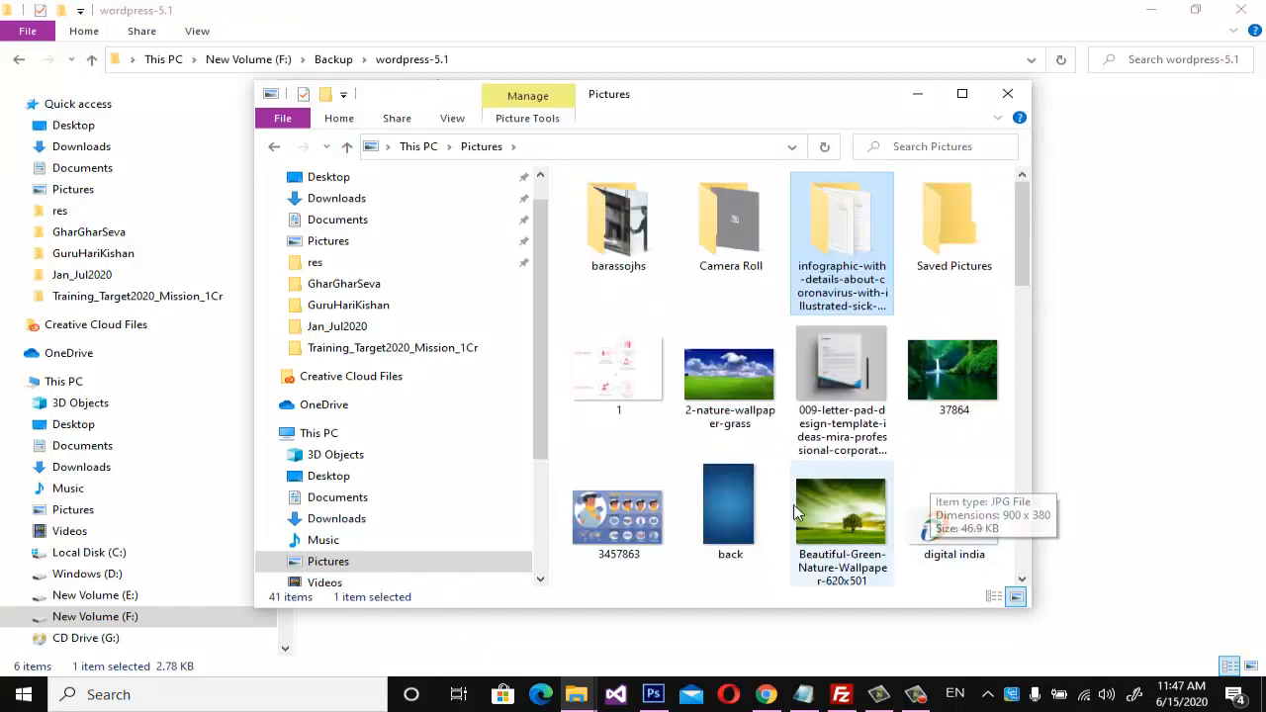
click(633, 525)
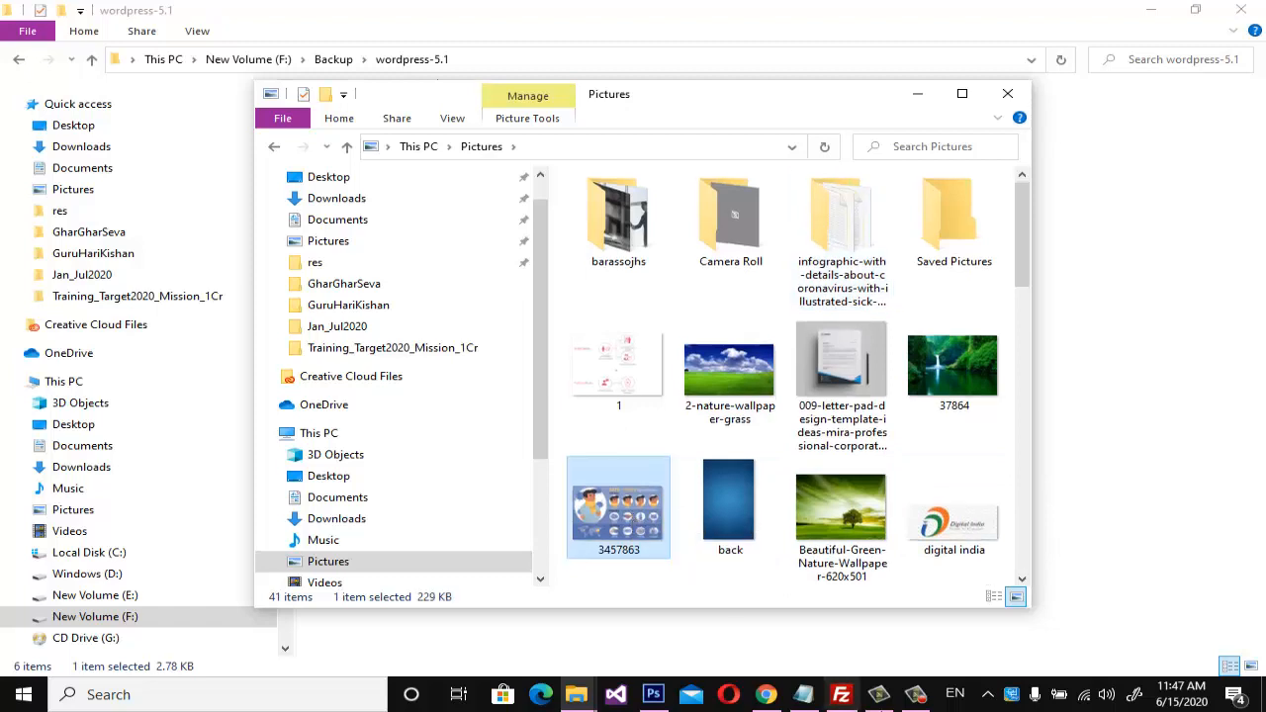
Switch to the Elementor editor in Chrome, upload 3457863 from Pictures and insert it into the first column's image widget.
click(765, 694)
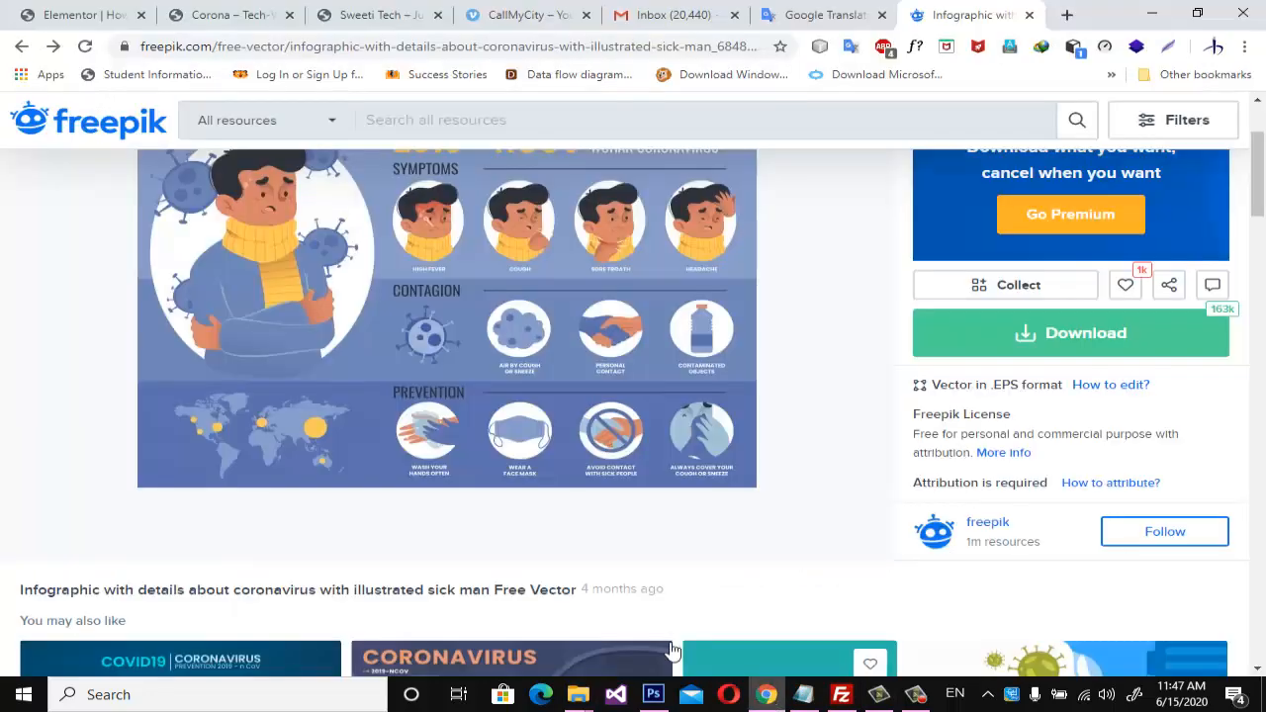
click(206, 15)
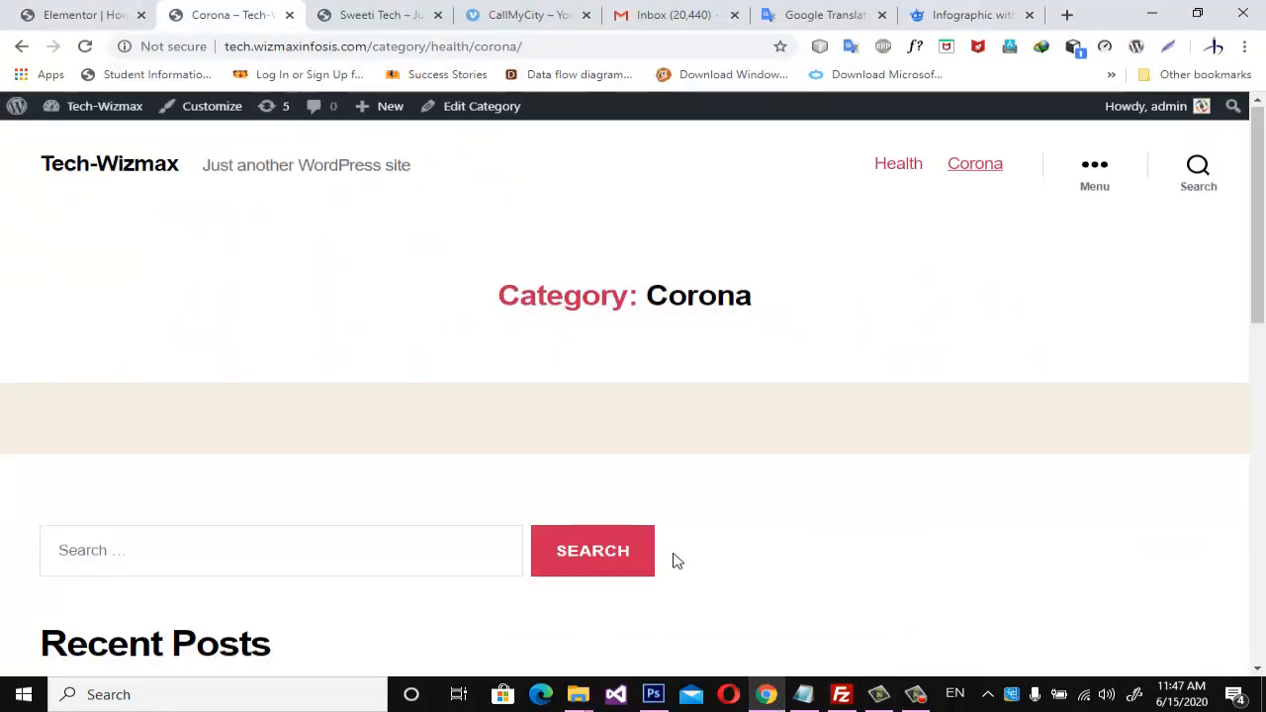
scroll(675, 559, down, 3)
click(89, 14)
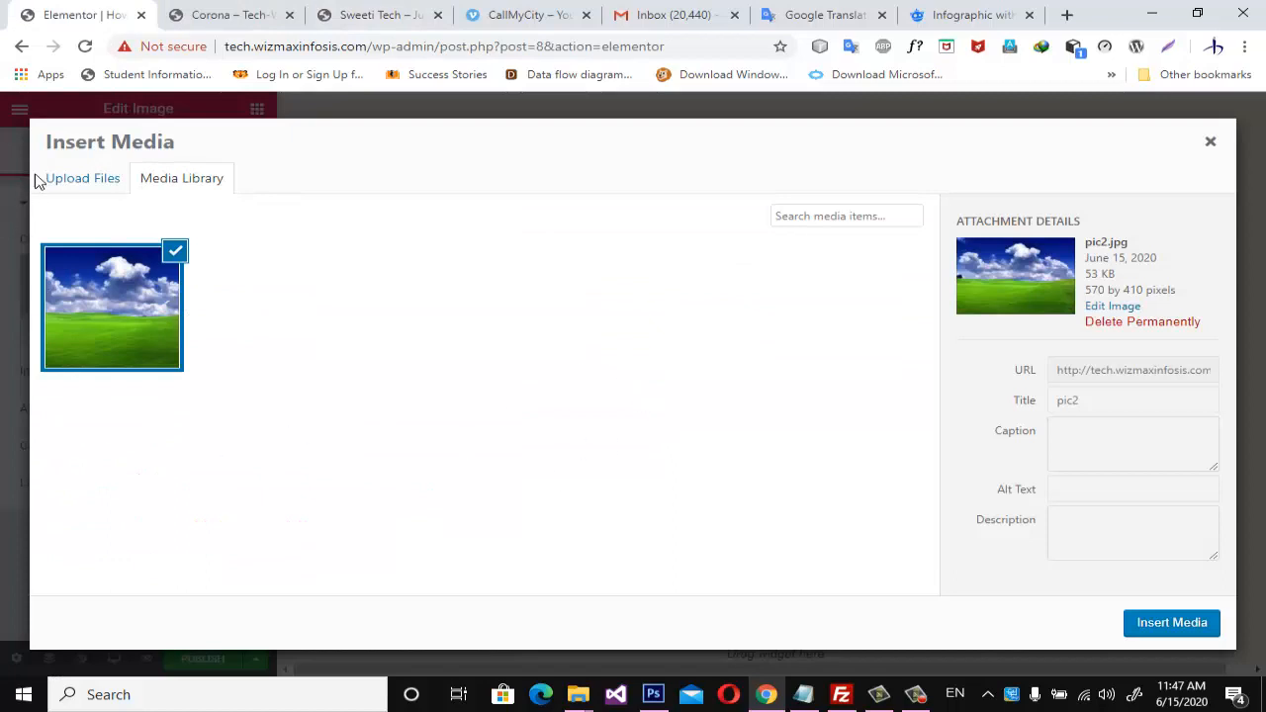
click(87, 178)
click(656, 404)
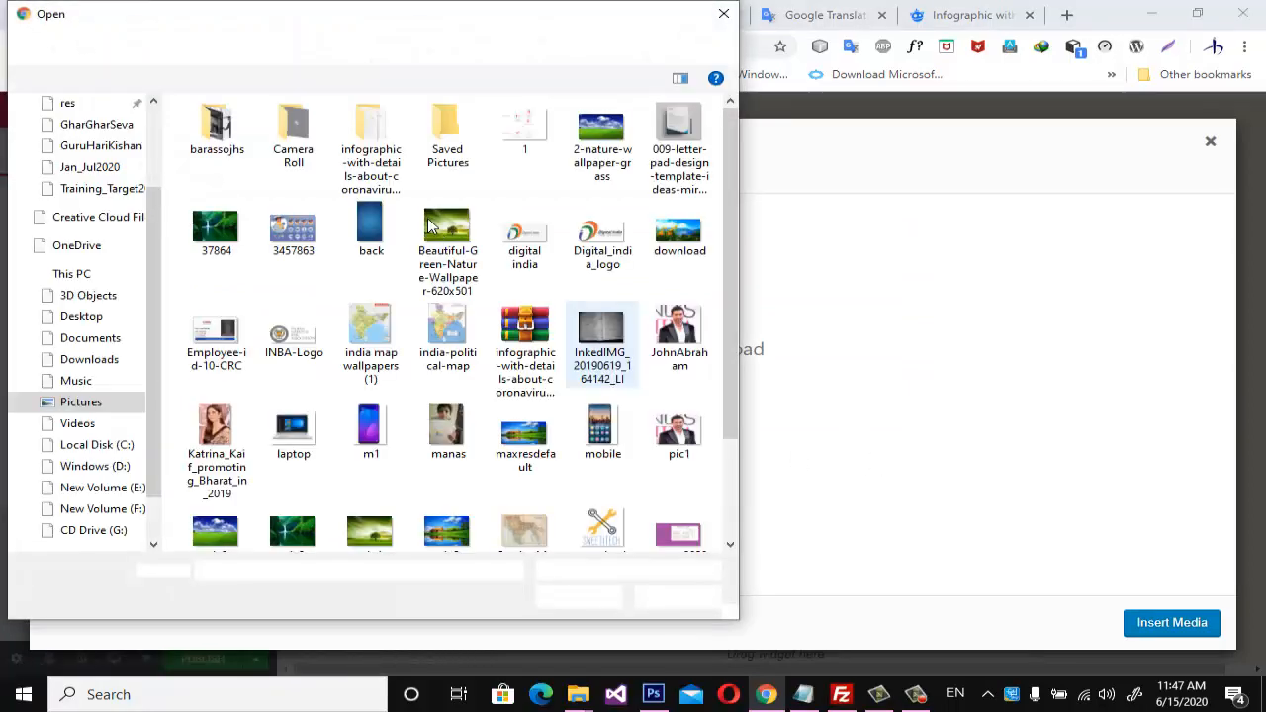
click(292, 238)
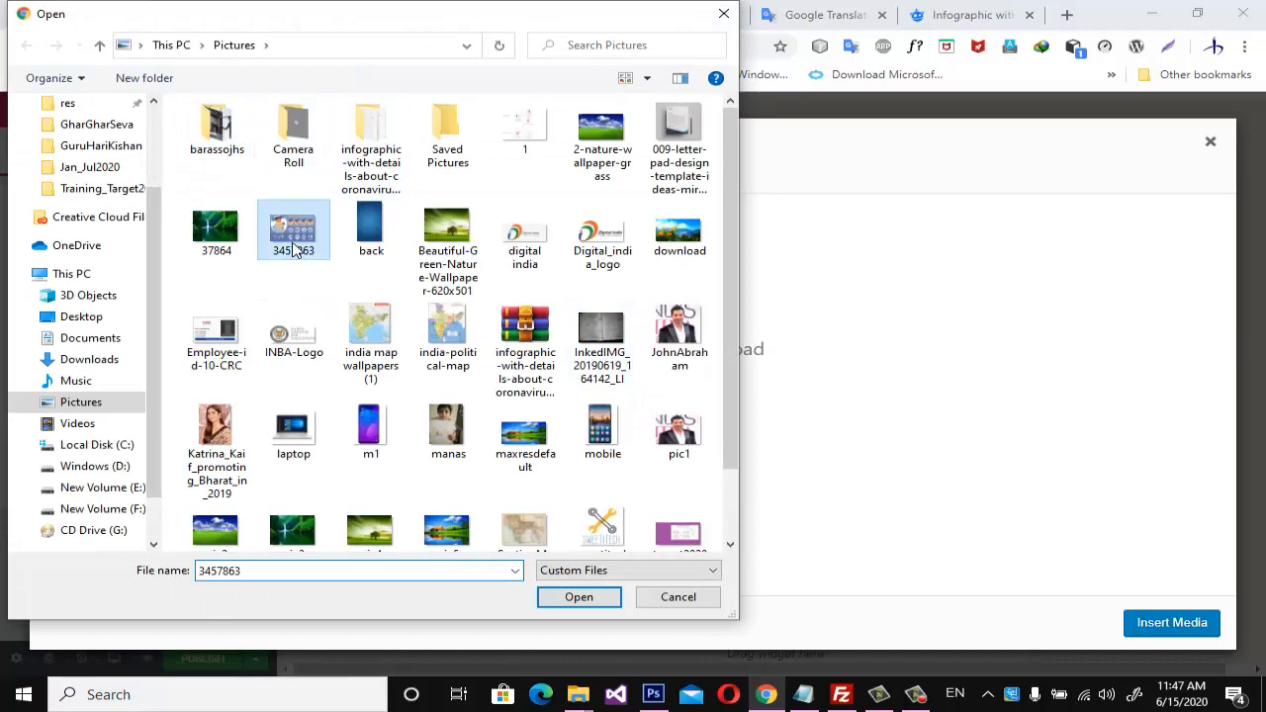
click(578, 597)
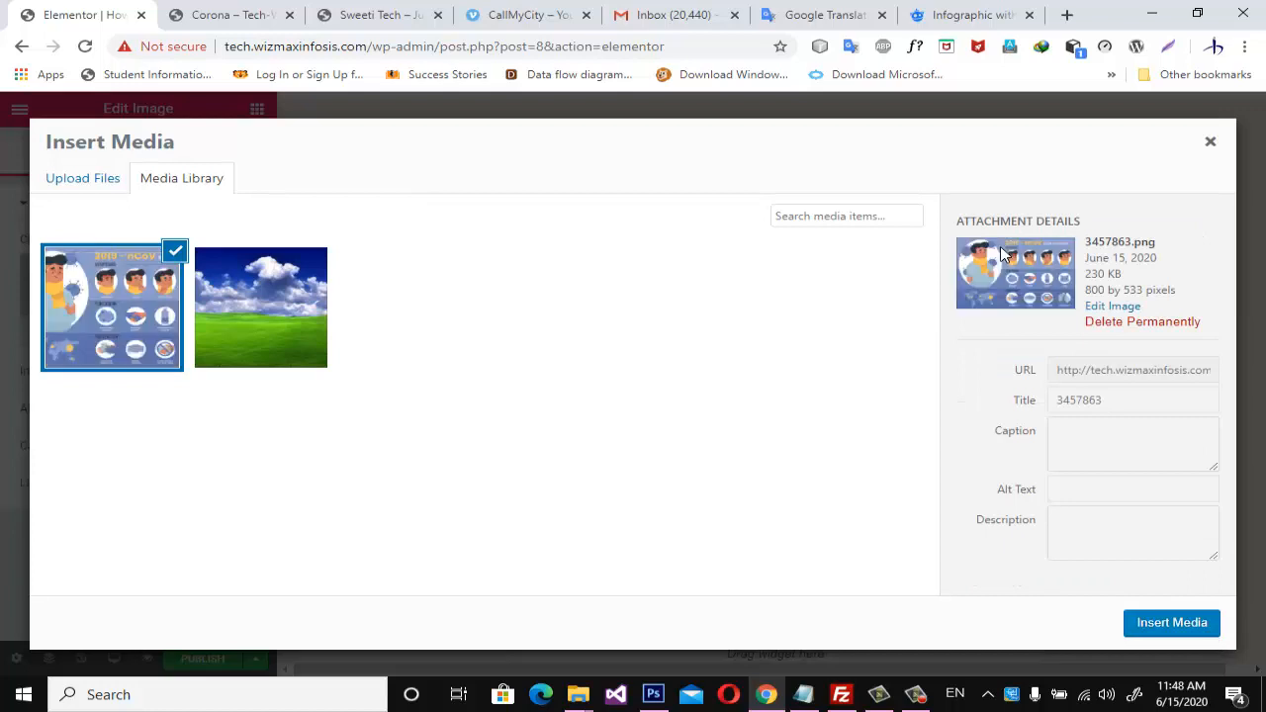
click(1172, 624)
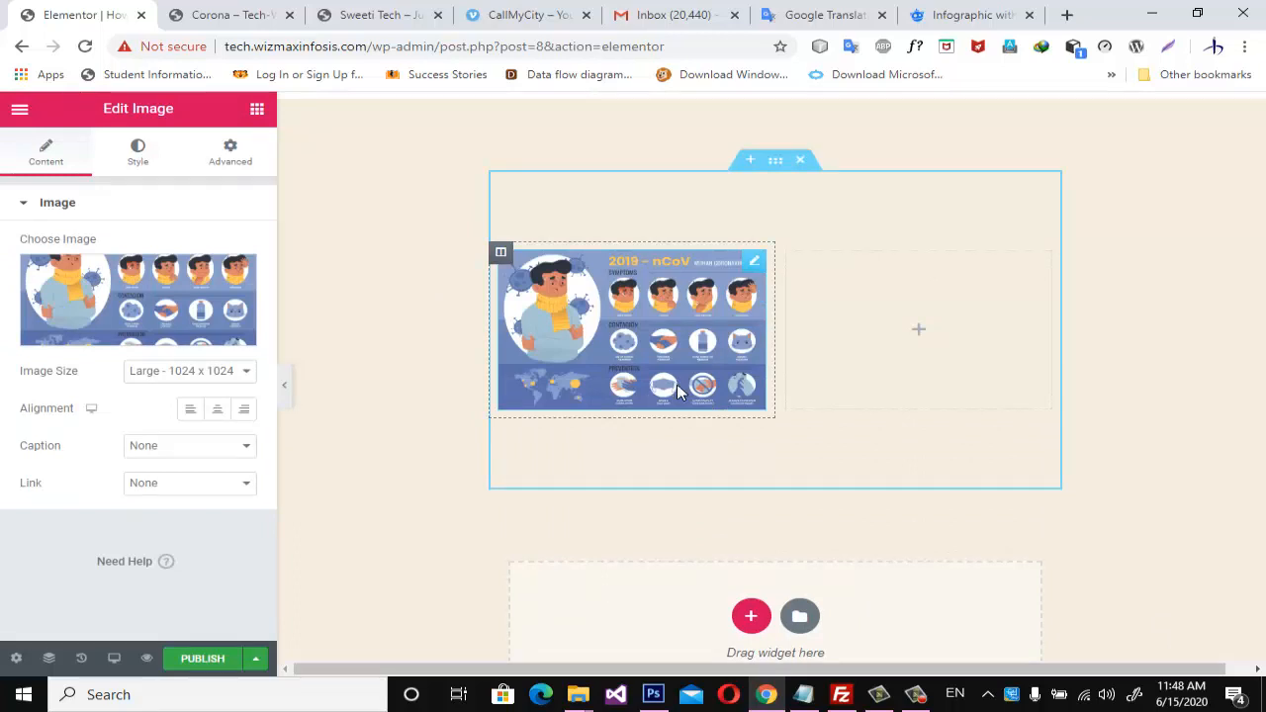
Add a Text Editor widget below the infographic in the section's first column.
click(256, 108)
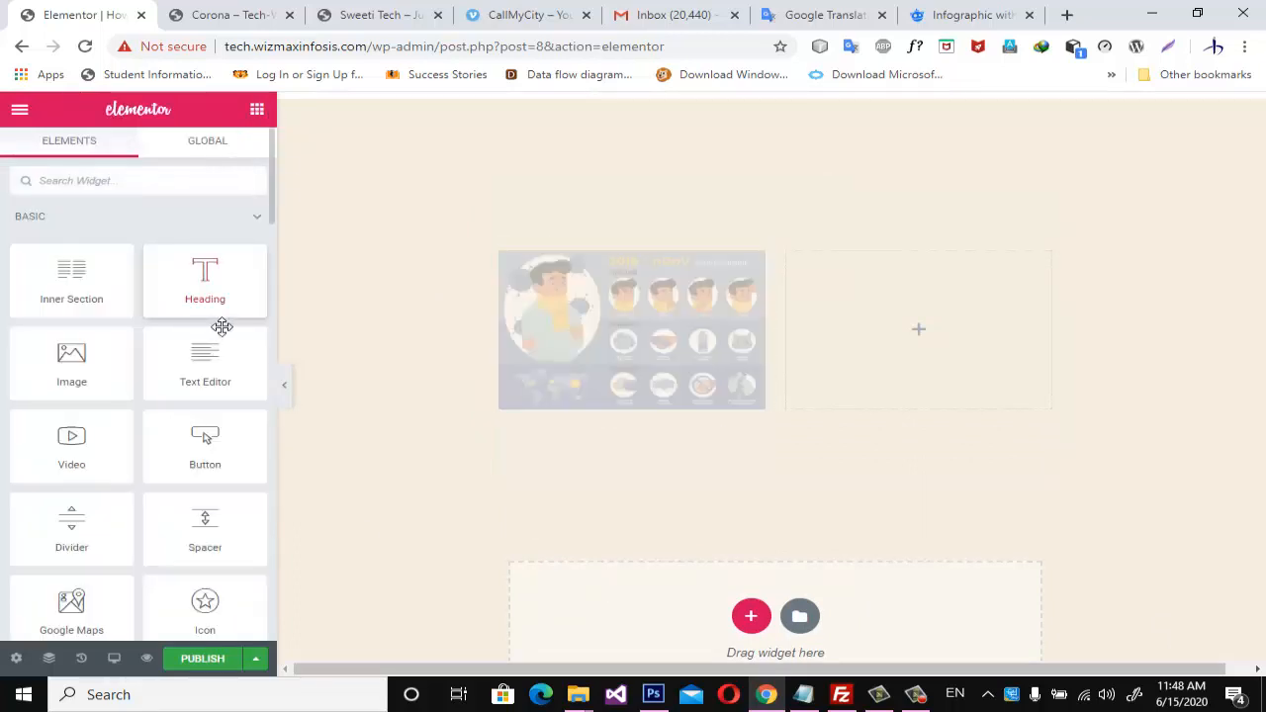
scroll(594, 370, up, 4)
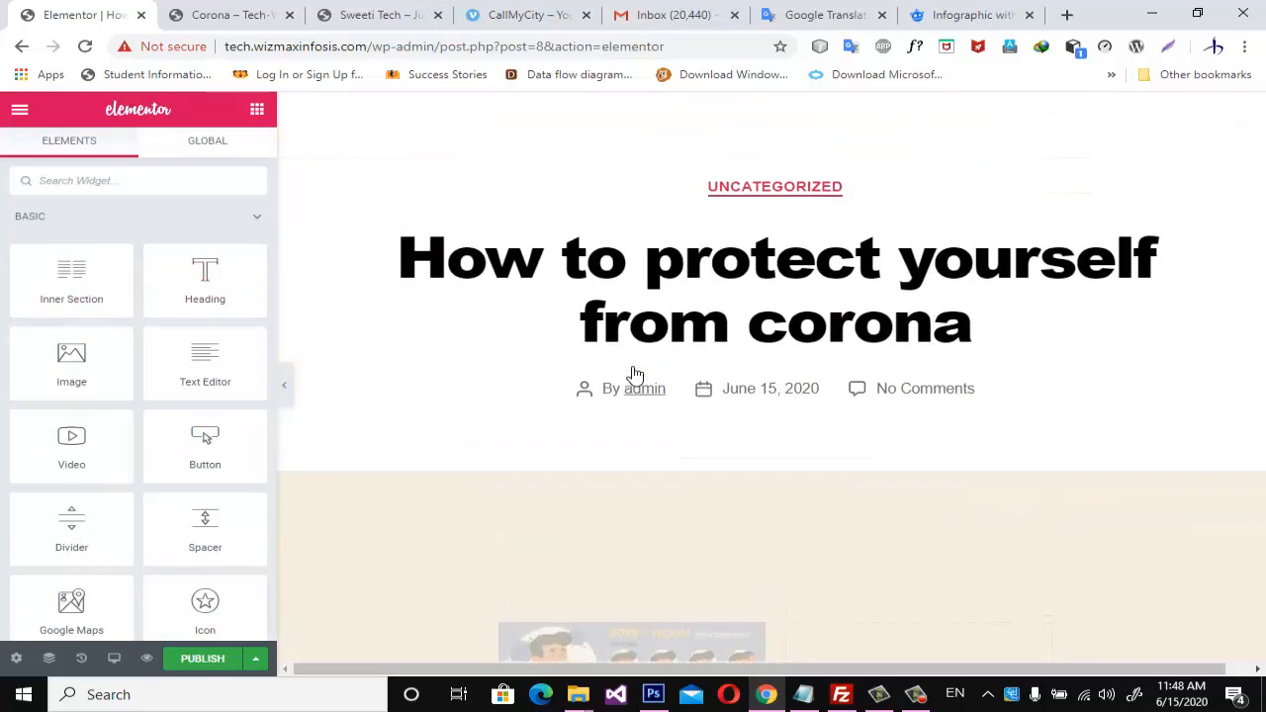
scroll(703, 392, down, 3)
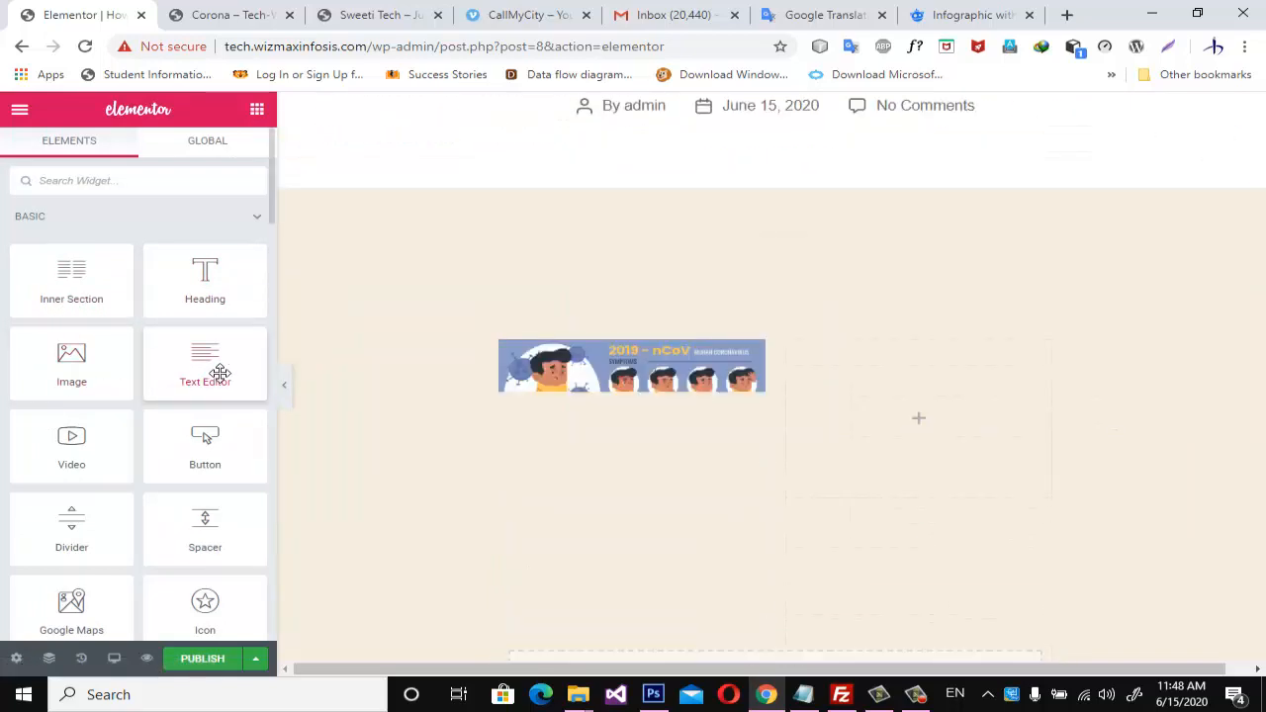
drag(214, 370, 581, 505)
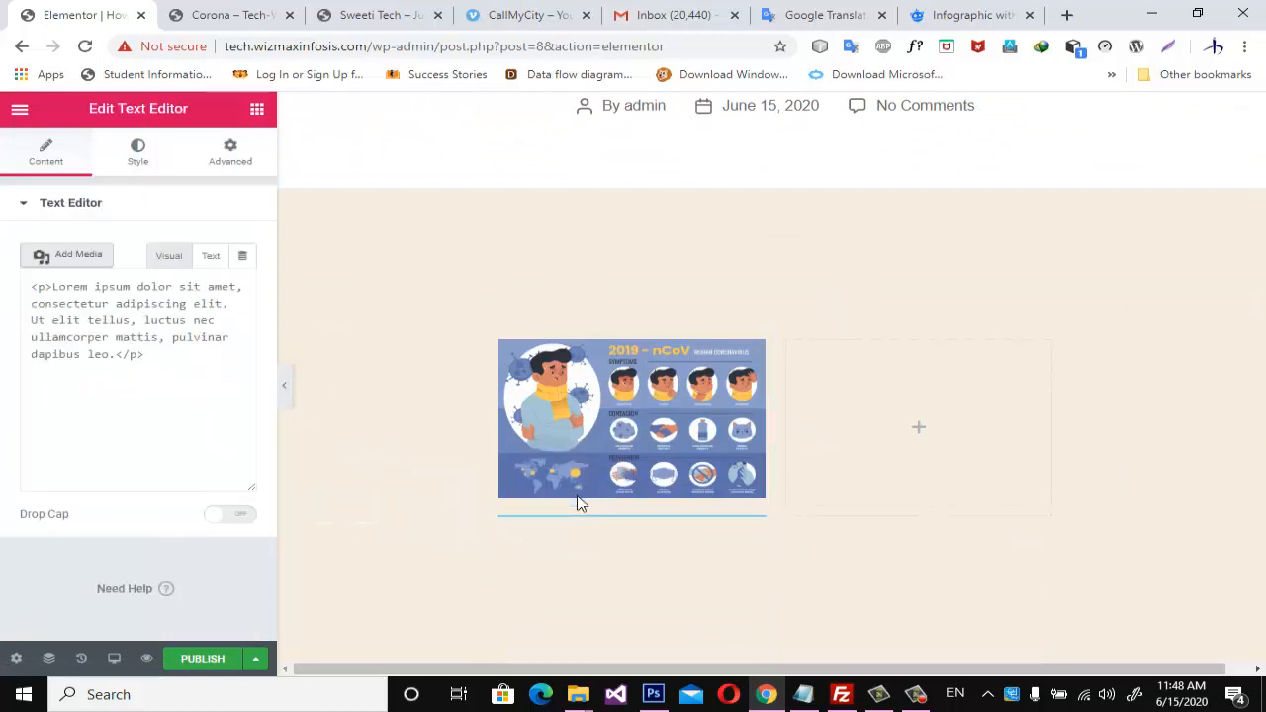
Delete all the Lorem ipsum placeholder text from the text widget below the infographic.
scroll(583, 317, down, 2)
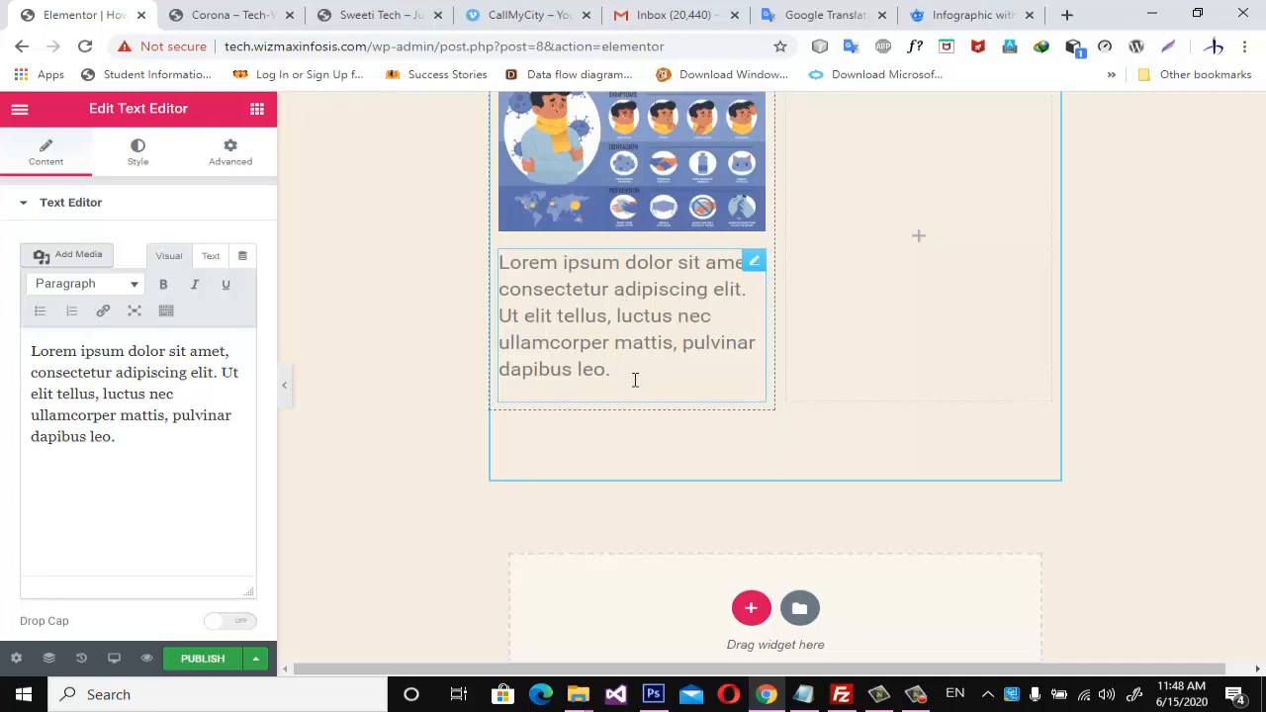
drag(635, 380, 492, 265)
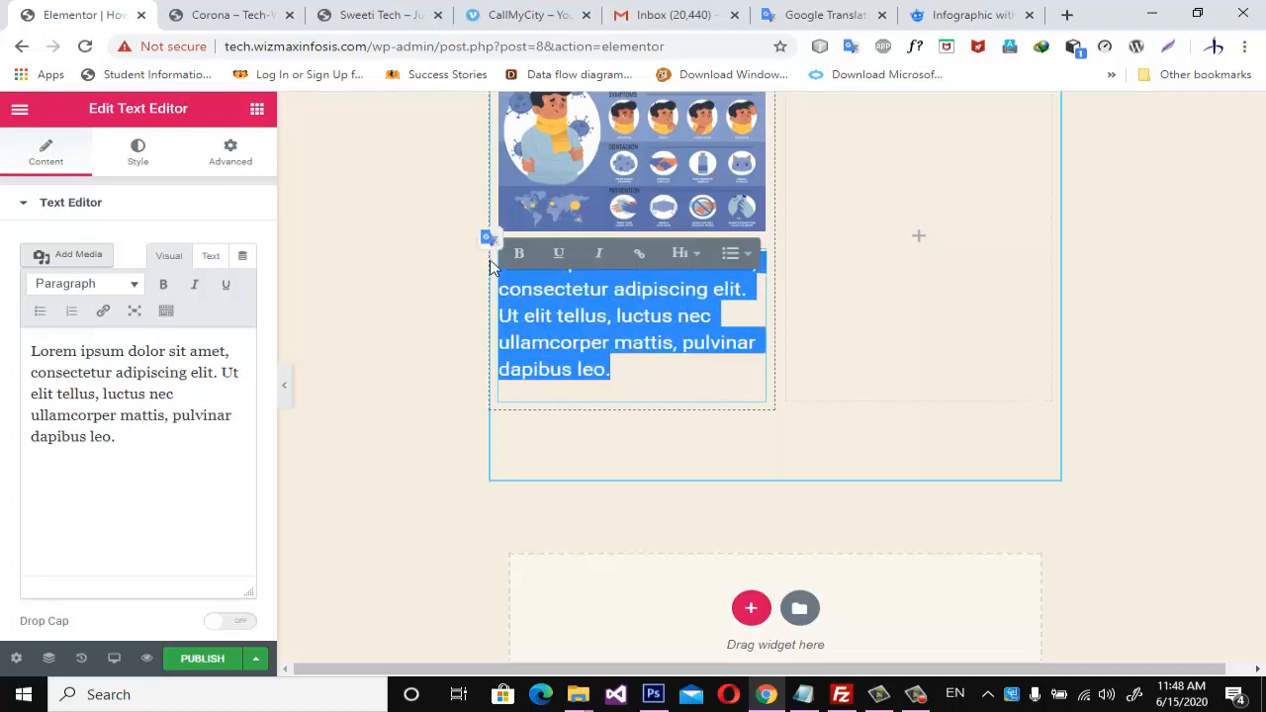
key(BackSpace)
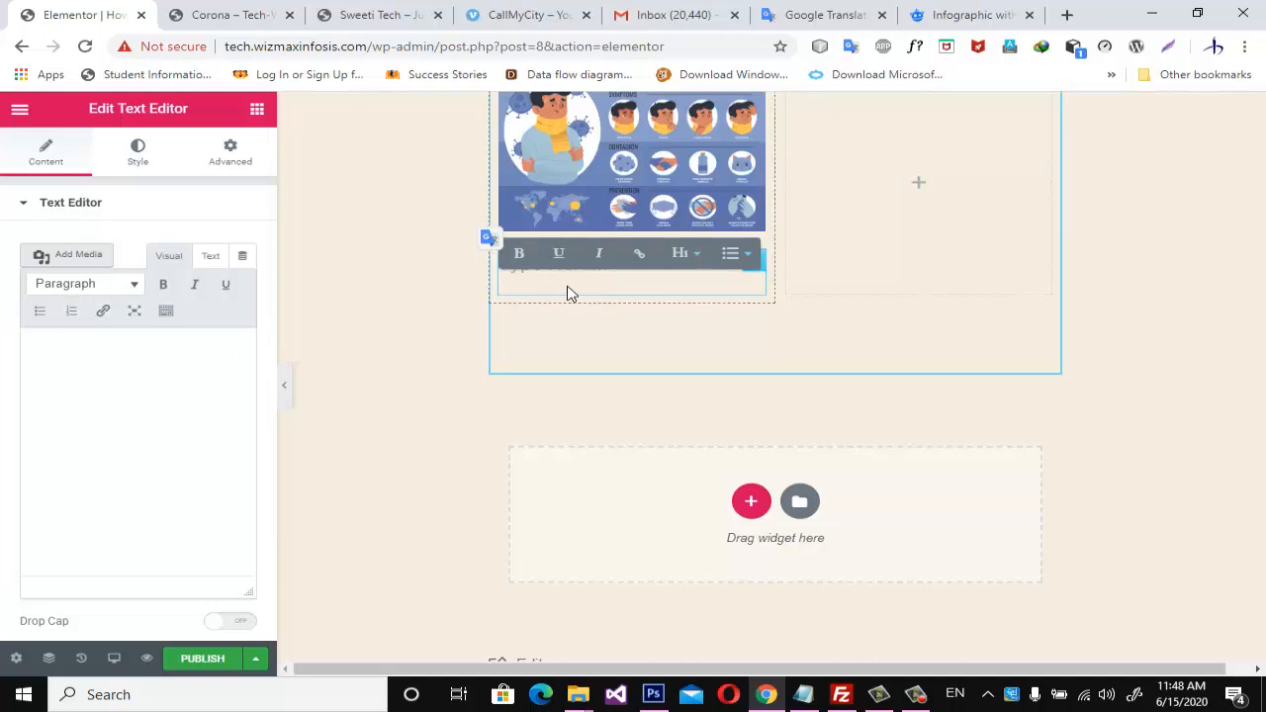
In Google Translate, replace the Hindi source text with "सामाजिक दूरी बनाये रखे".
click(945, 13)
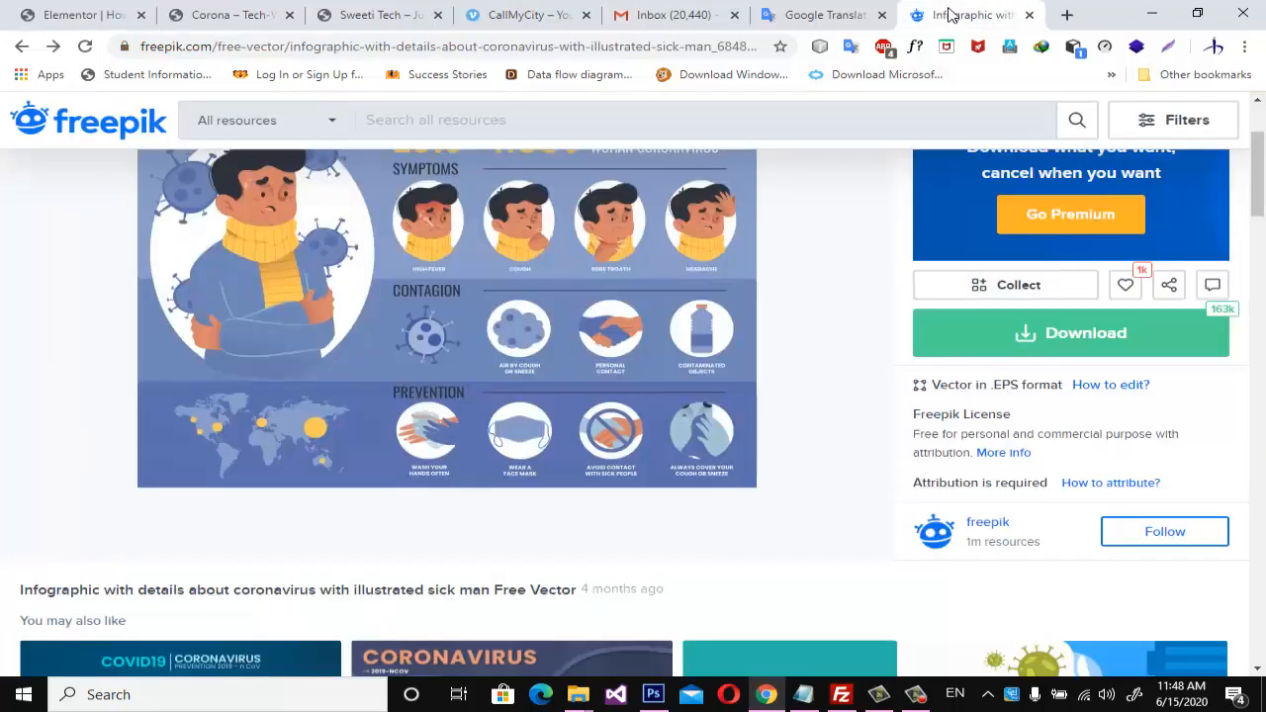
click(817, 15)
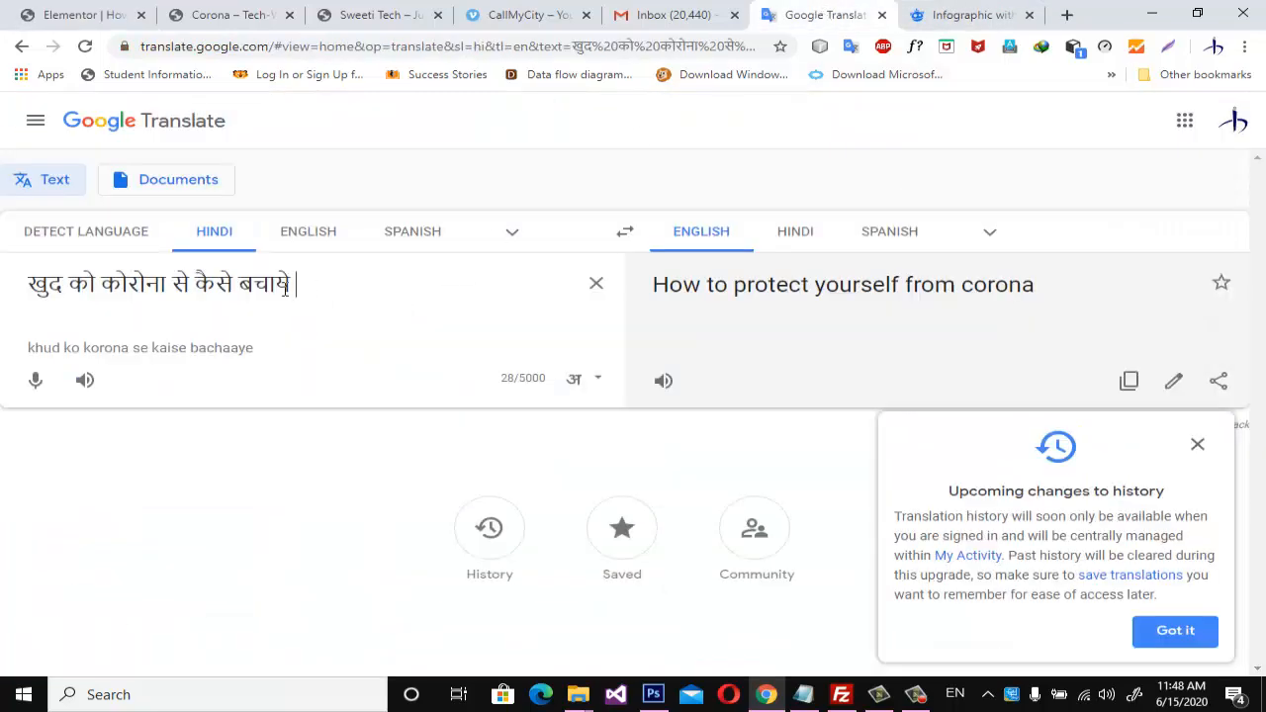
drag(287, 285, 30, 275)
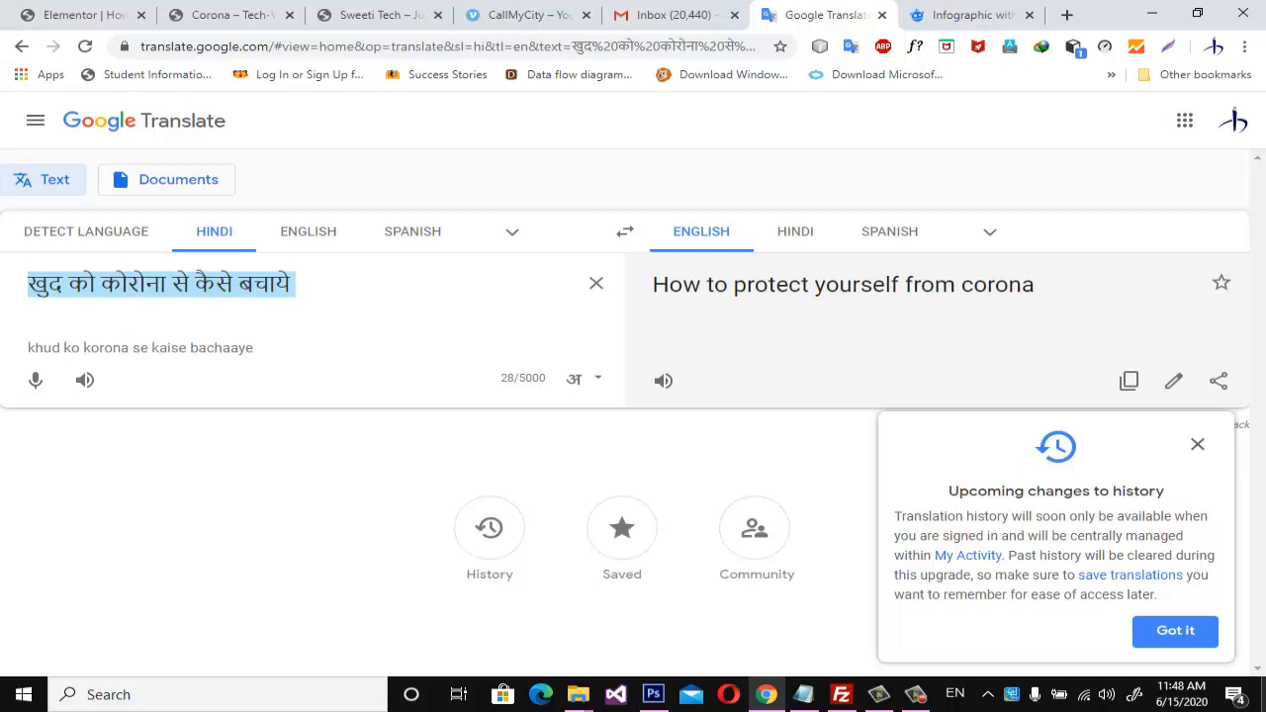
text(samajik )
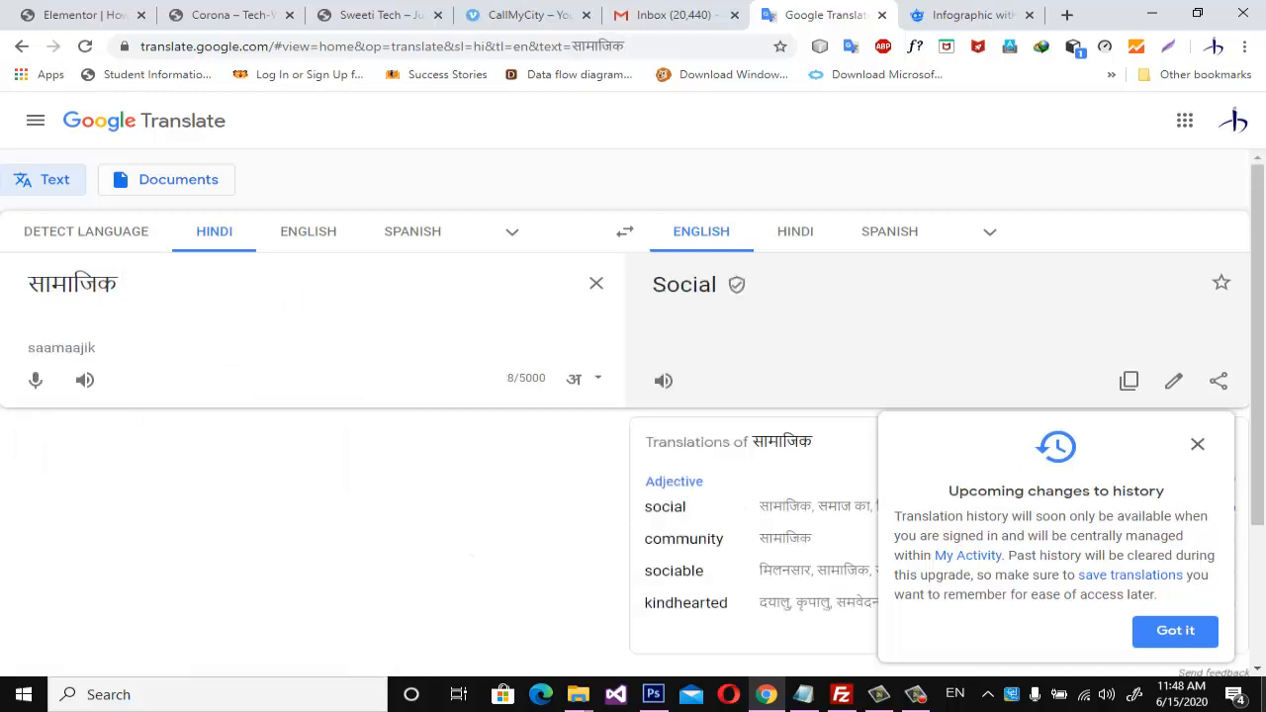
text(doori )
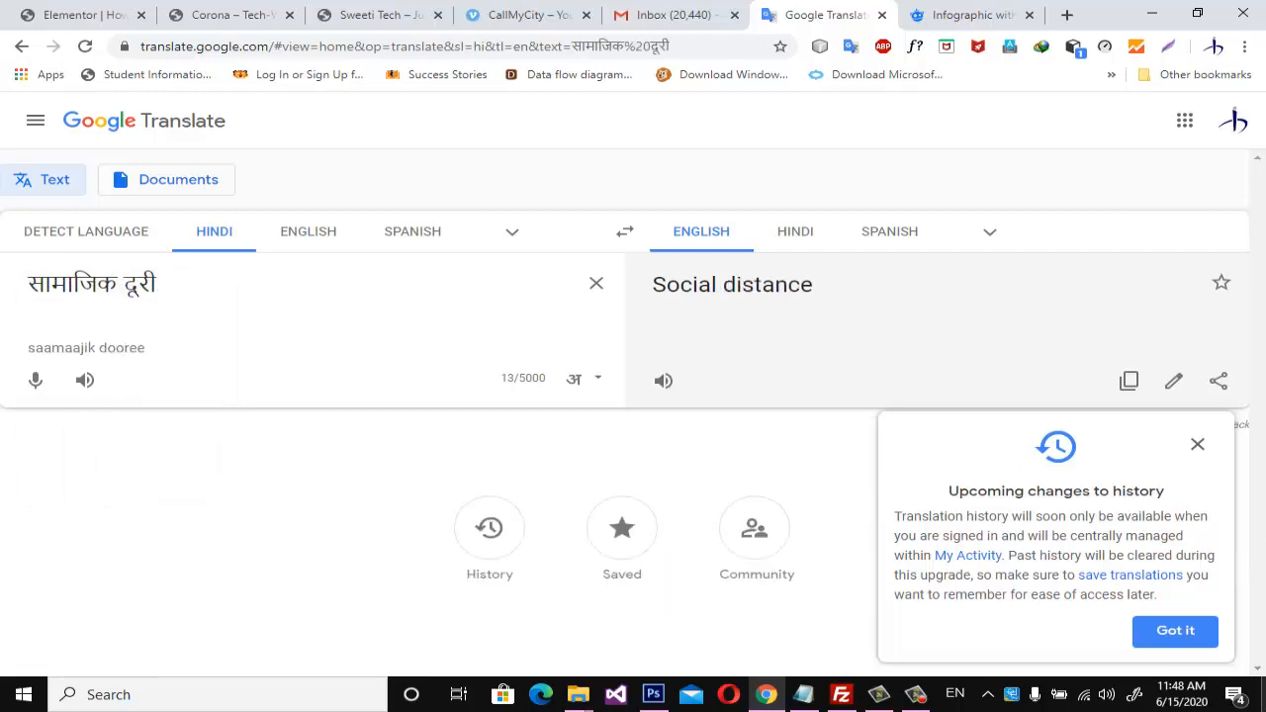
text(banaye rakhe)
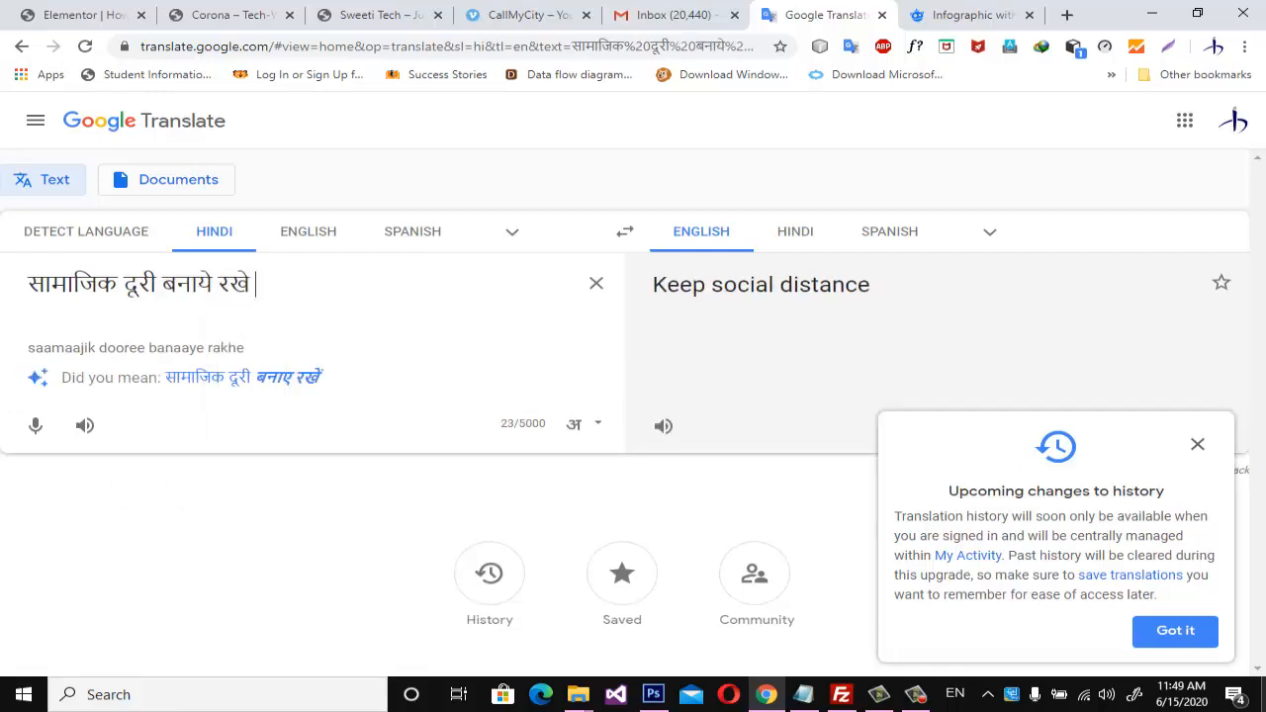
Copy the Hindi sentence into the Elementor text widget below the infographic and start a new line after it.
drag(292, 298, 44, 282)
key(ctrl+c)
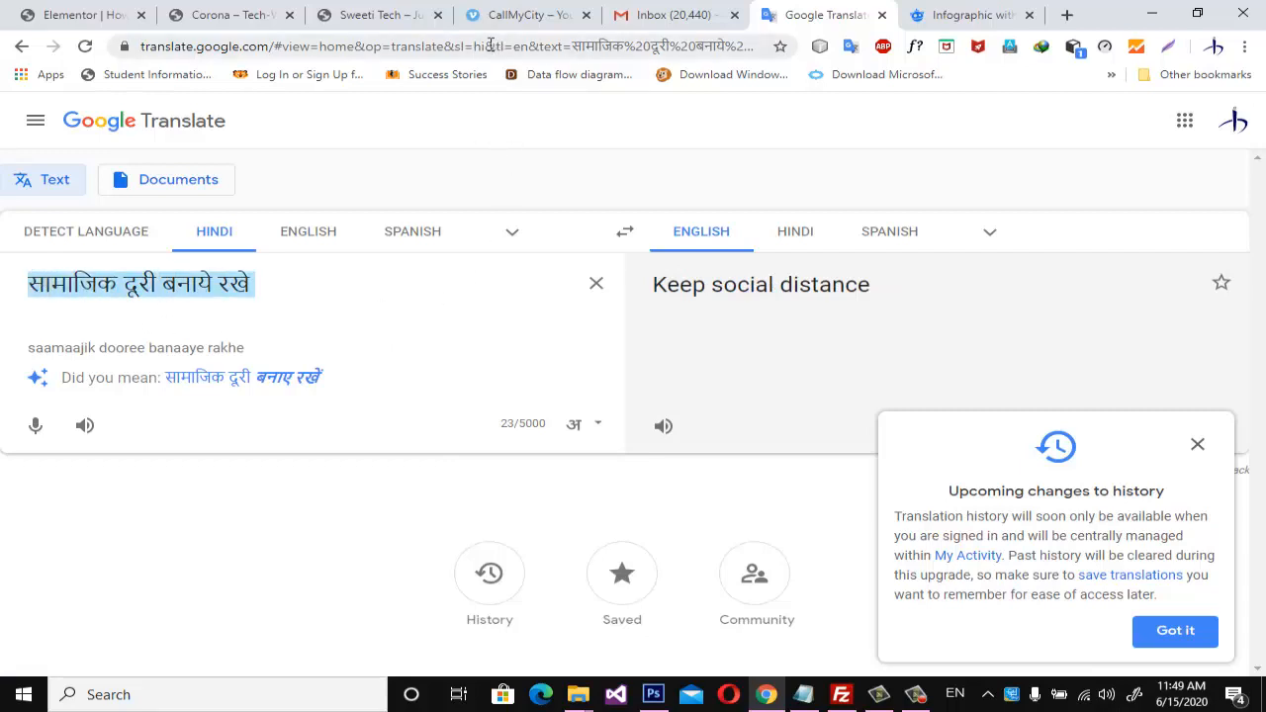
click(94, 18)
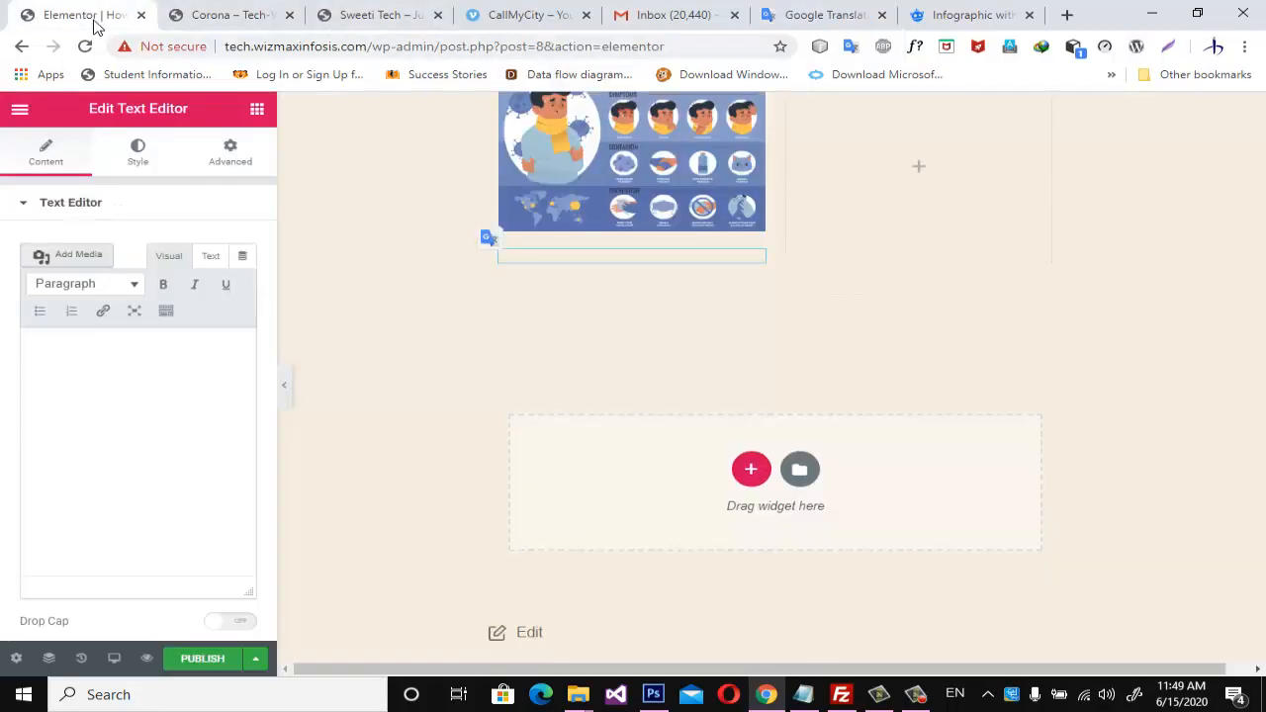
click(554, 265)
click(87, 376)
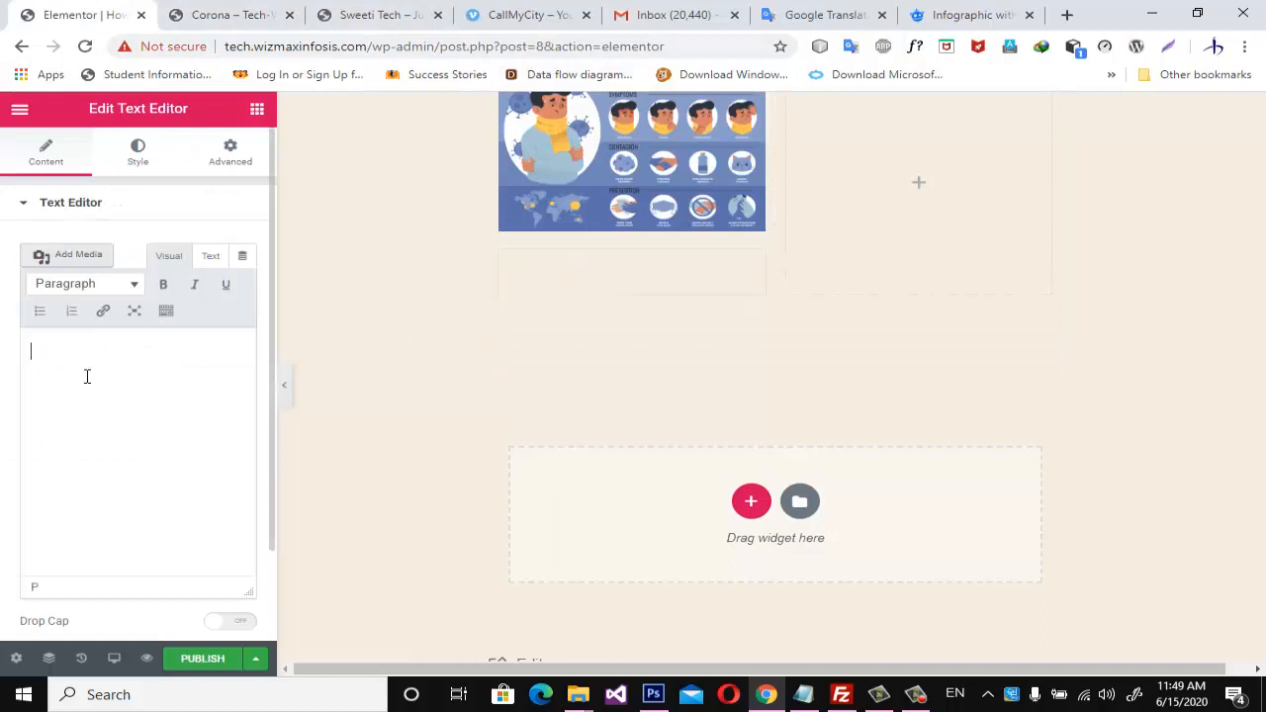
key(ctrl+v)
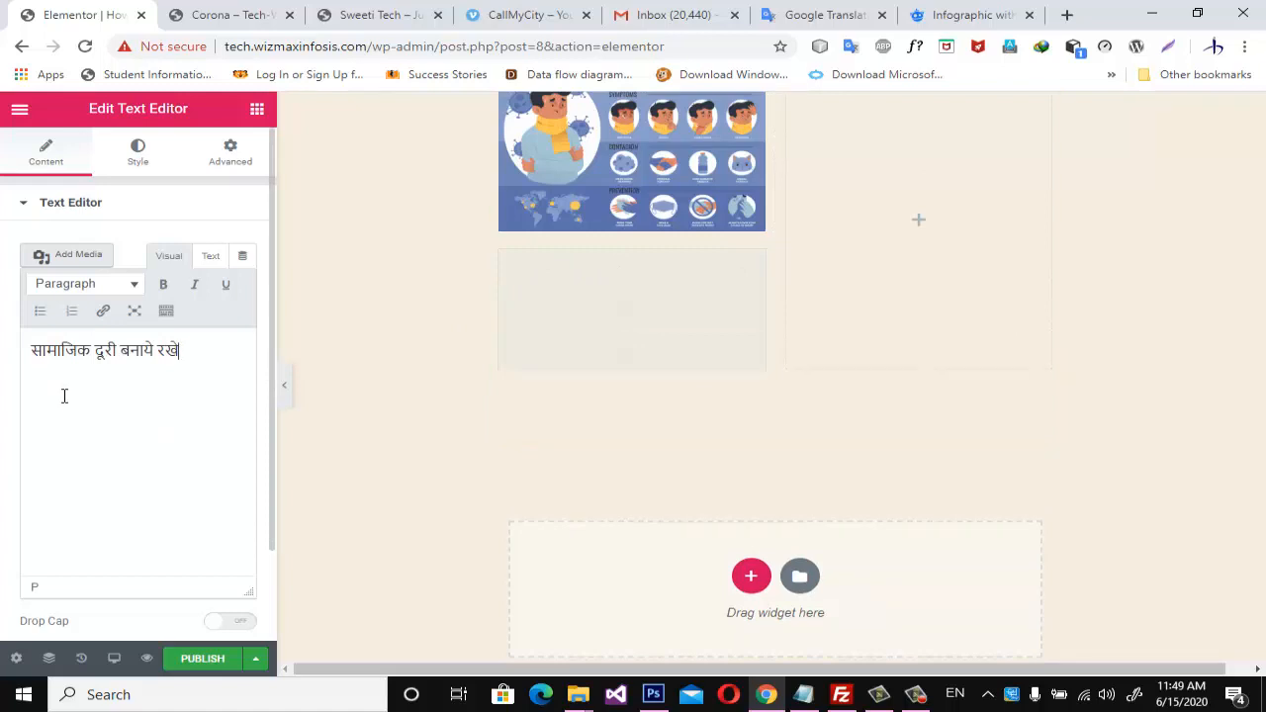
key(Return)
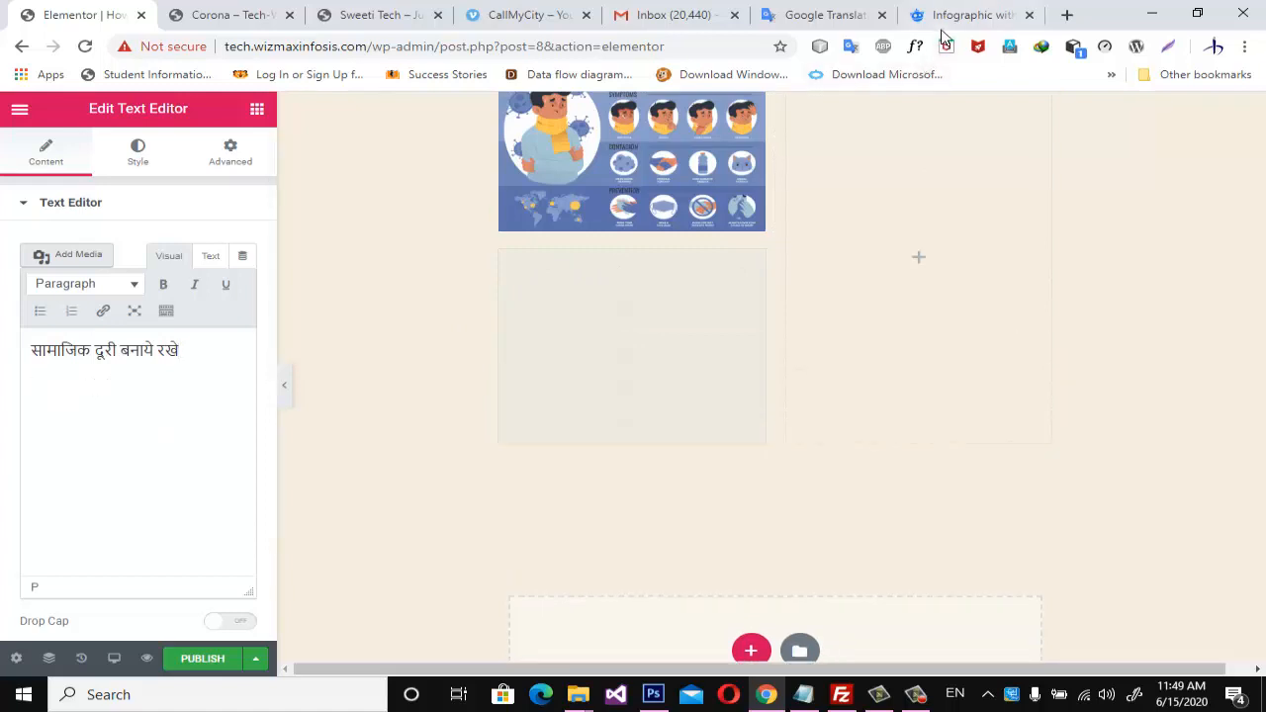
In Google Translate, replace the Hindi source text with "नियमित अंतराल पर अपने हाथ साबुन से".
click(831, 15)
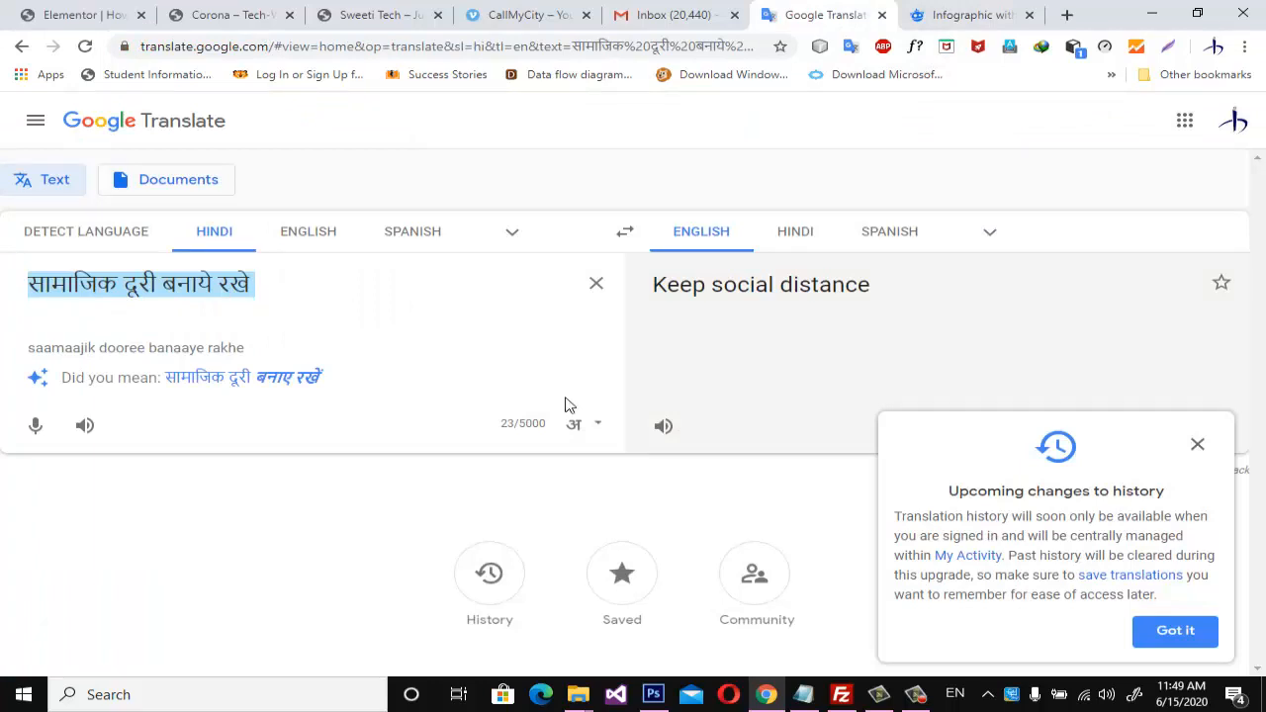
text(niyamit )
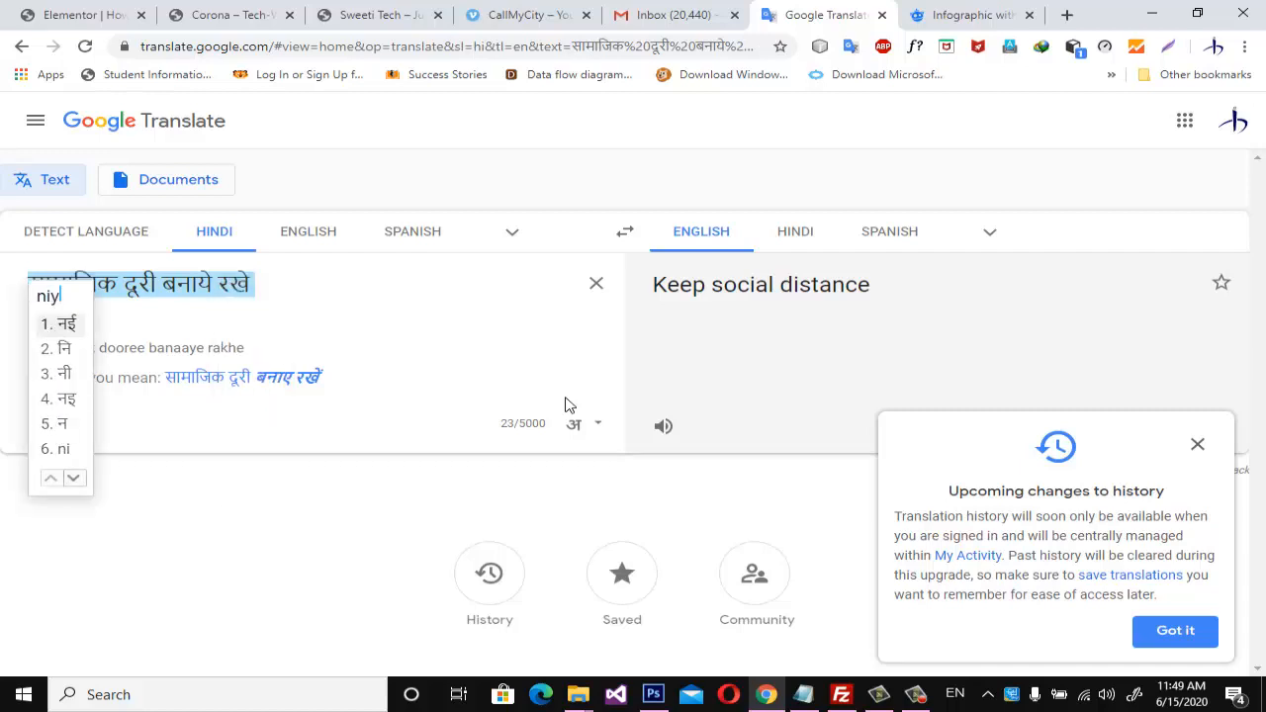
text(antaral)
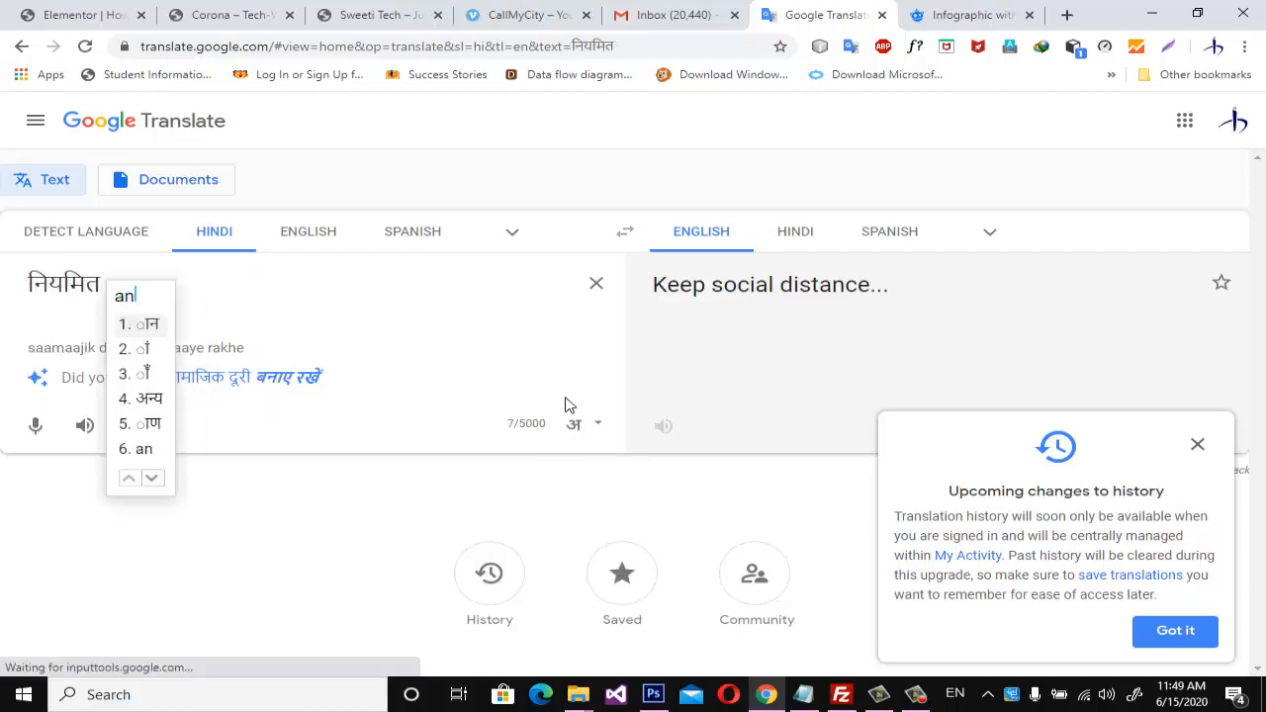
text( par )
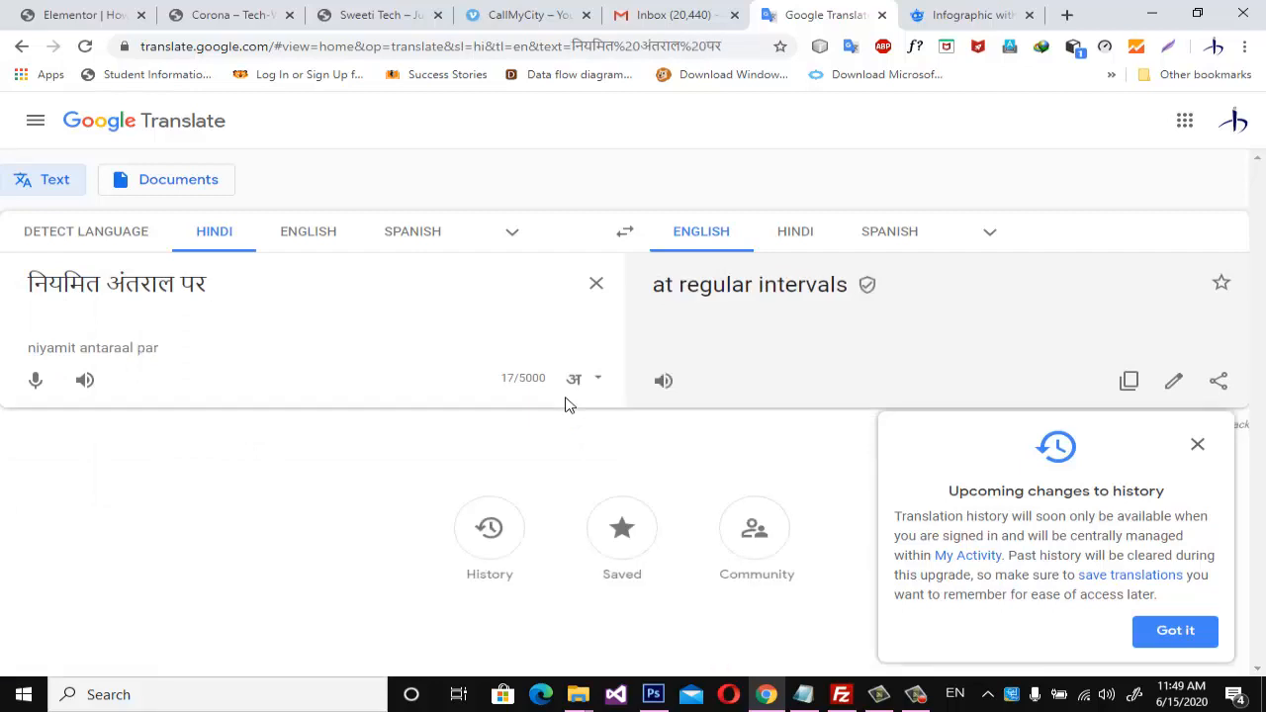
text(apne )
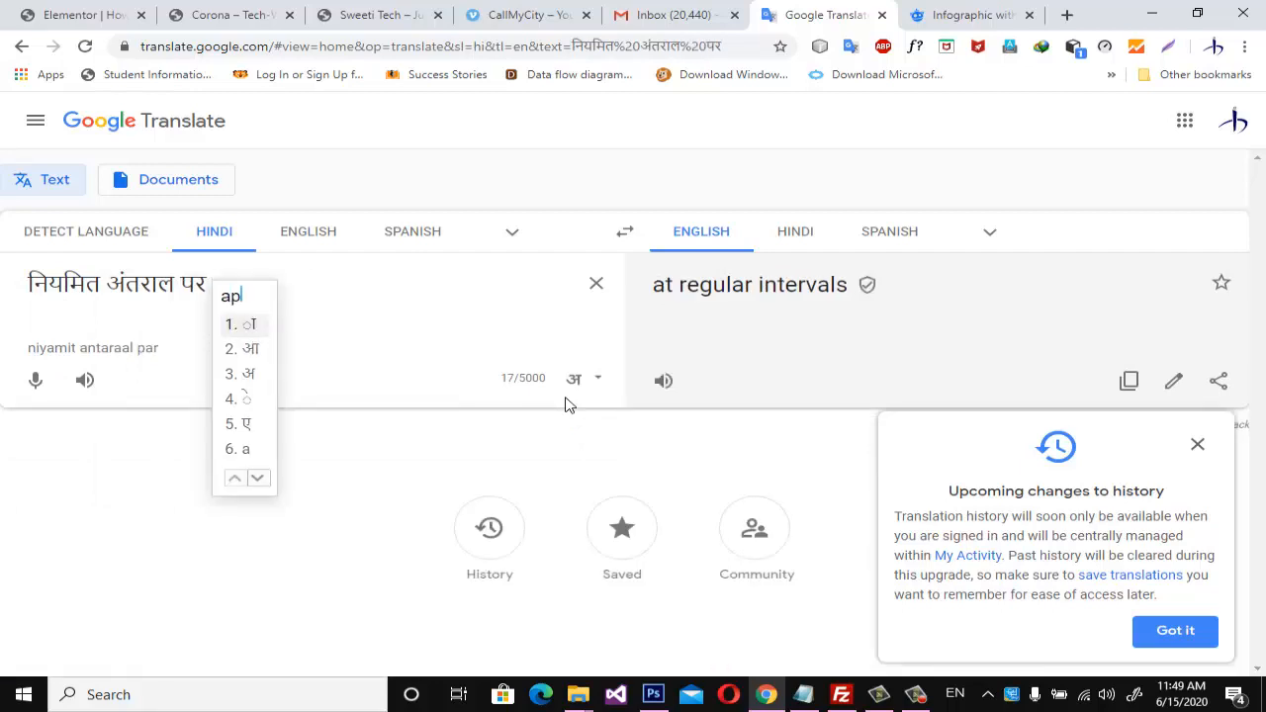
text(hath )
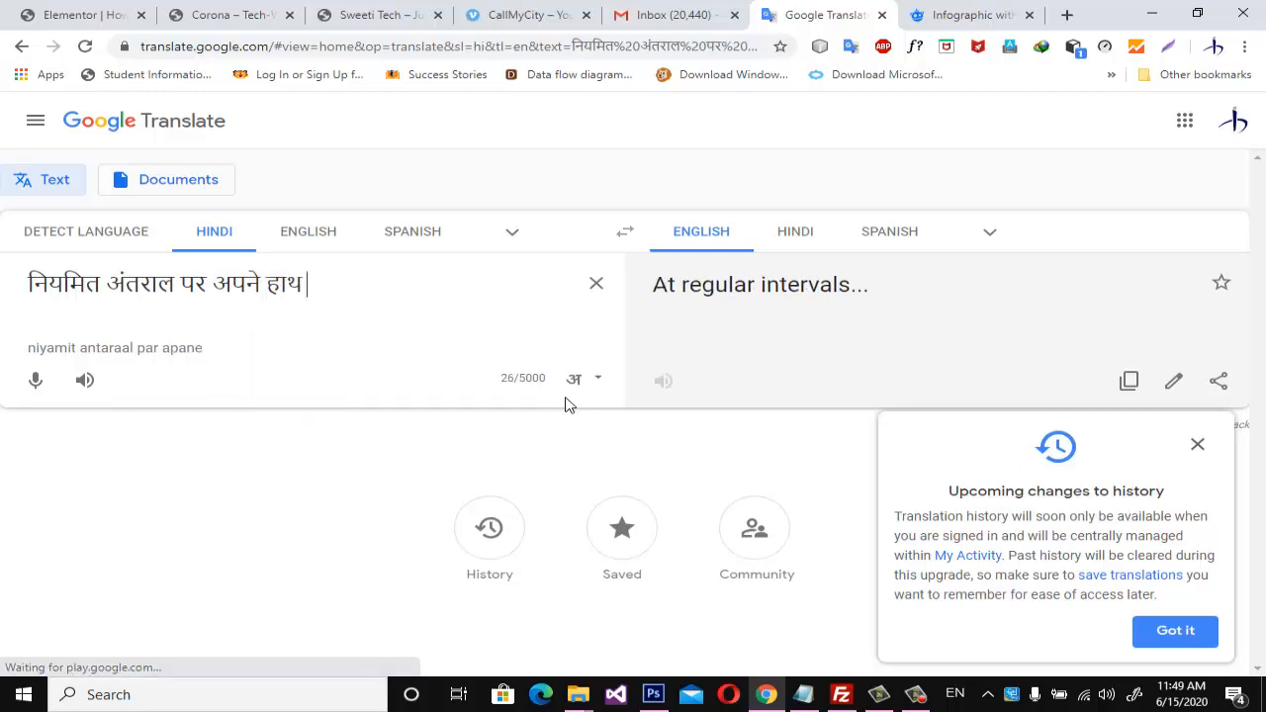
text(sabun )
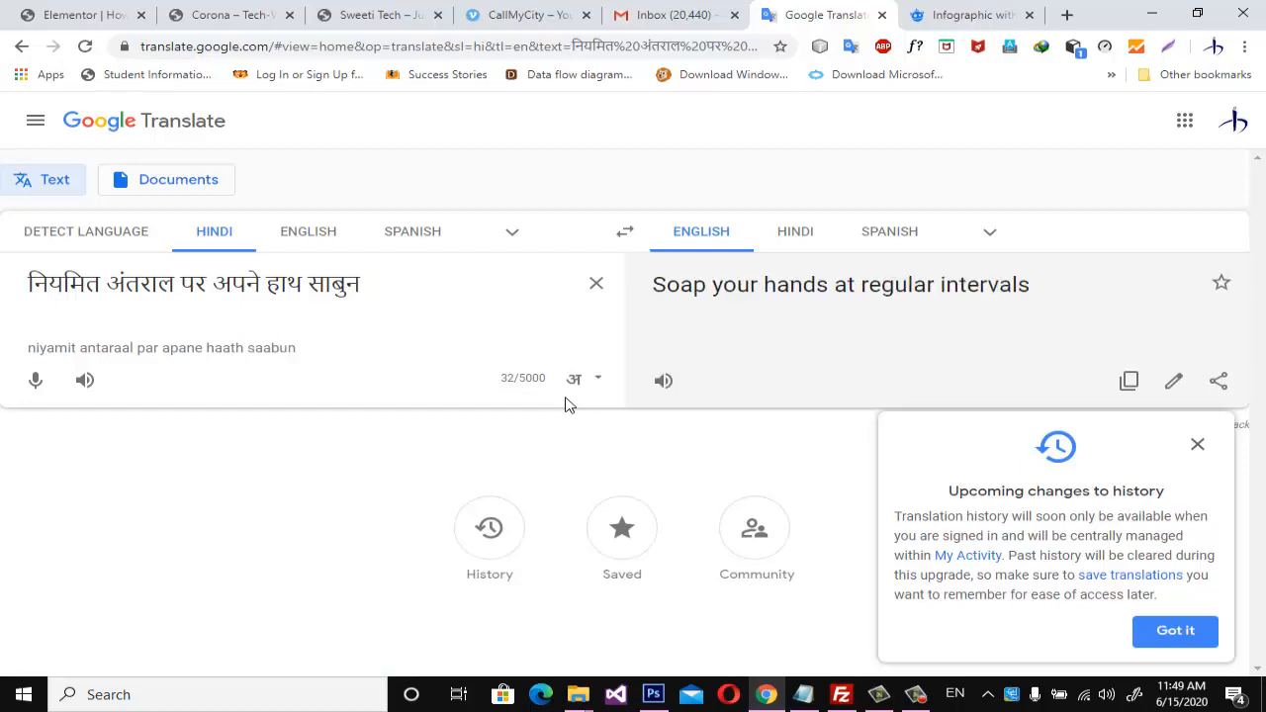
text(se)
text(a)
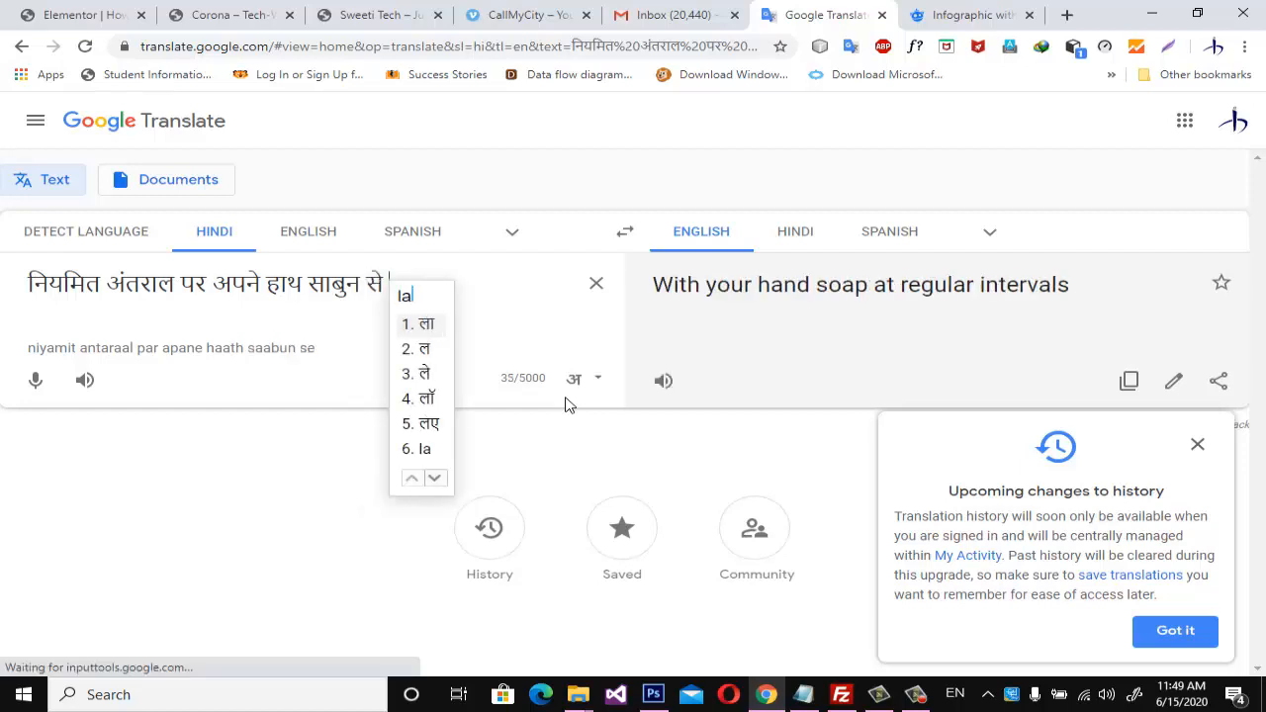
text(gba)
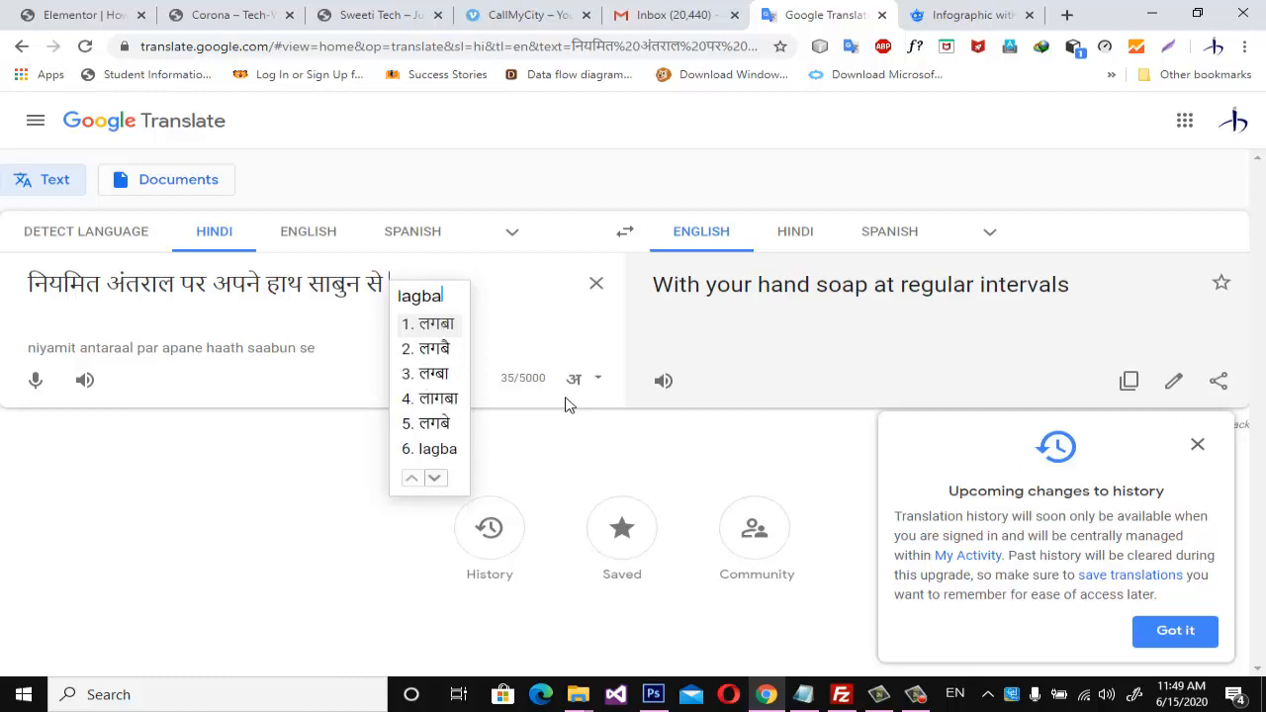
text(gh ===)
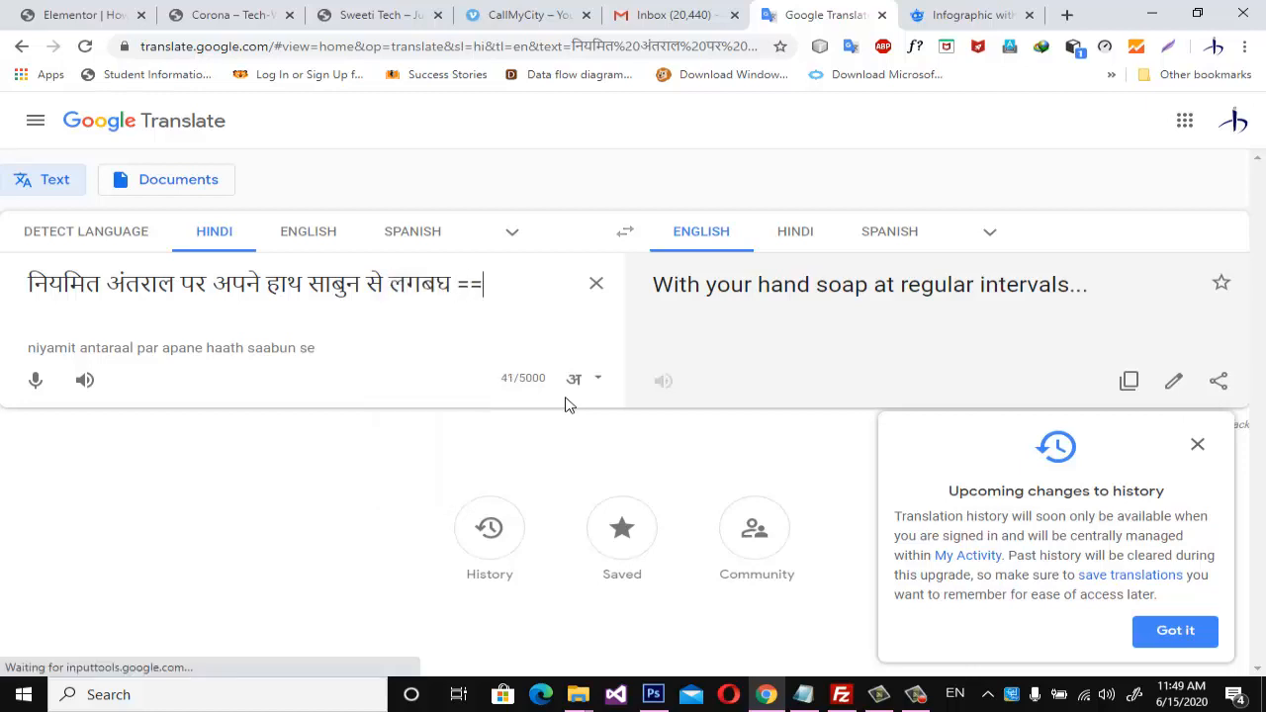
key(BackSpace)
key(BackSpace)
key(BackSpace)
key(BackSpace)
key(BackSpace)
key(BackSpace)
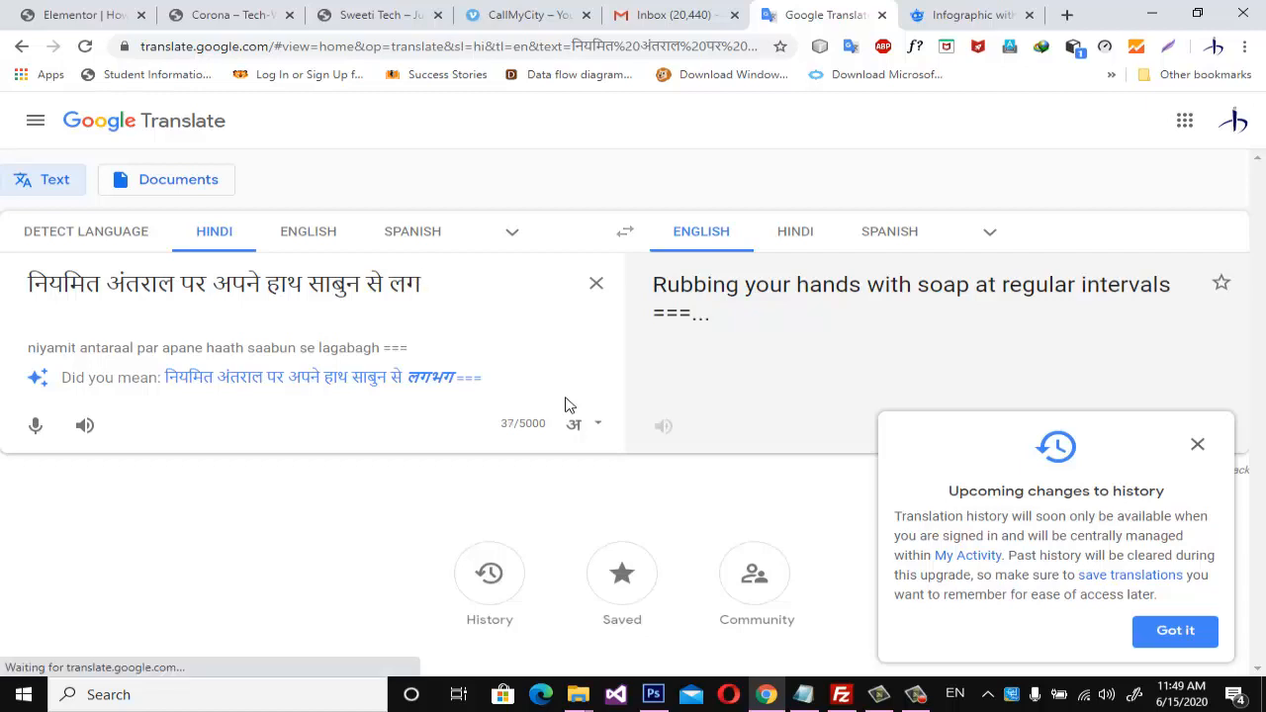
key(BackSpace)
key(BackSpace)
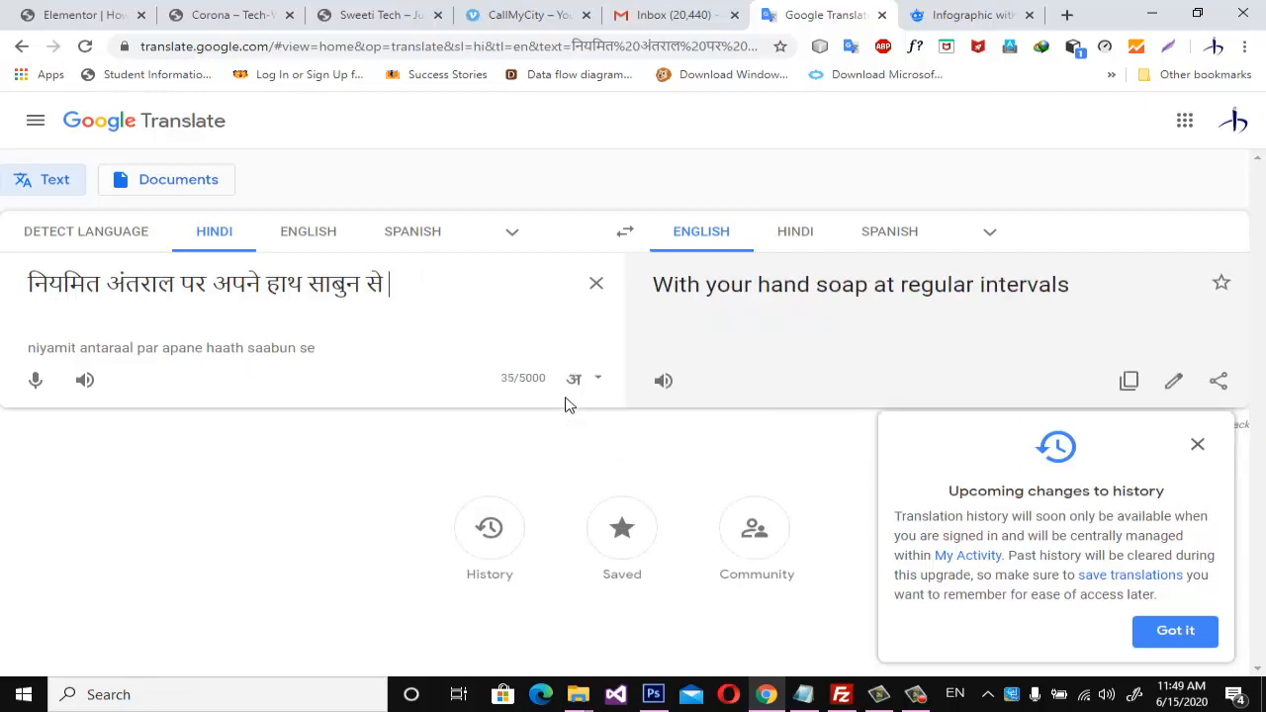
Append "लगभग २०" to the Hindi sentence, removing the unwanted "मिनिट तक" after the number.
text(lag)
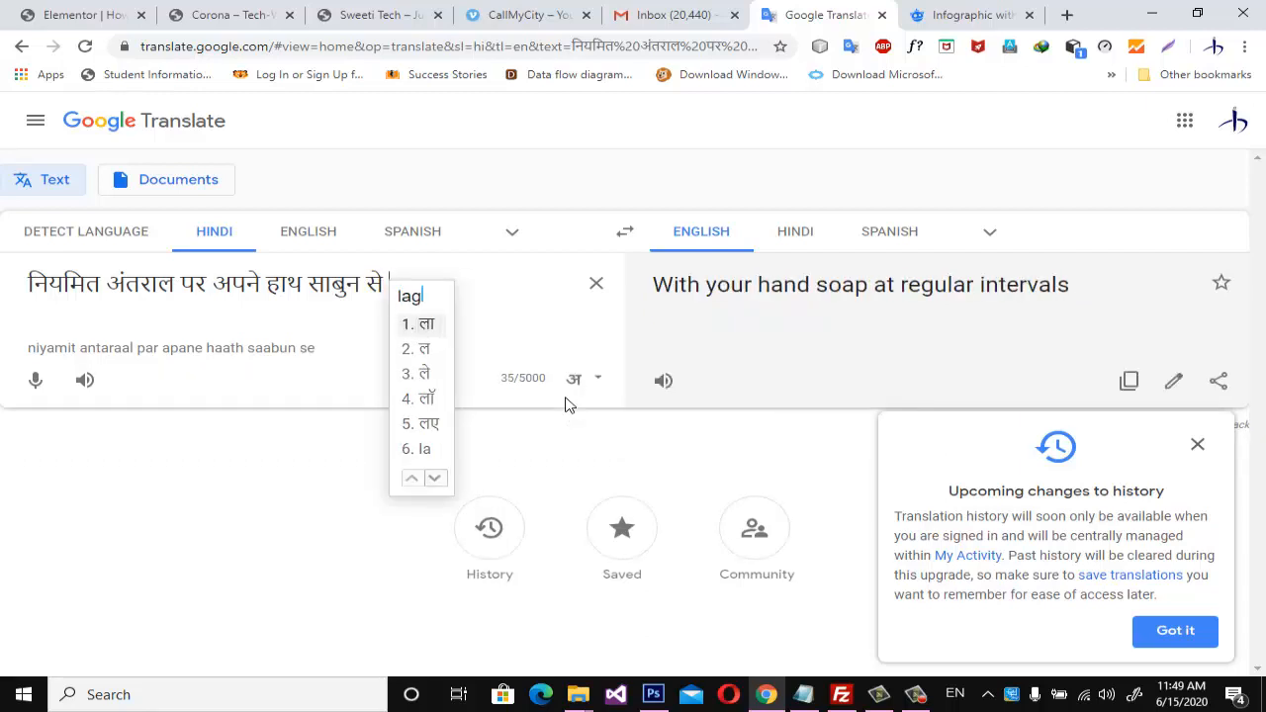
text(hbhag)
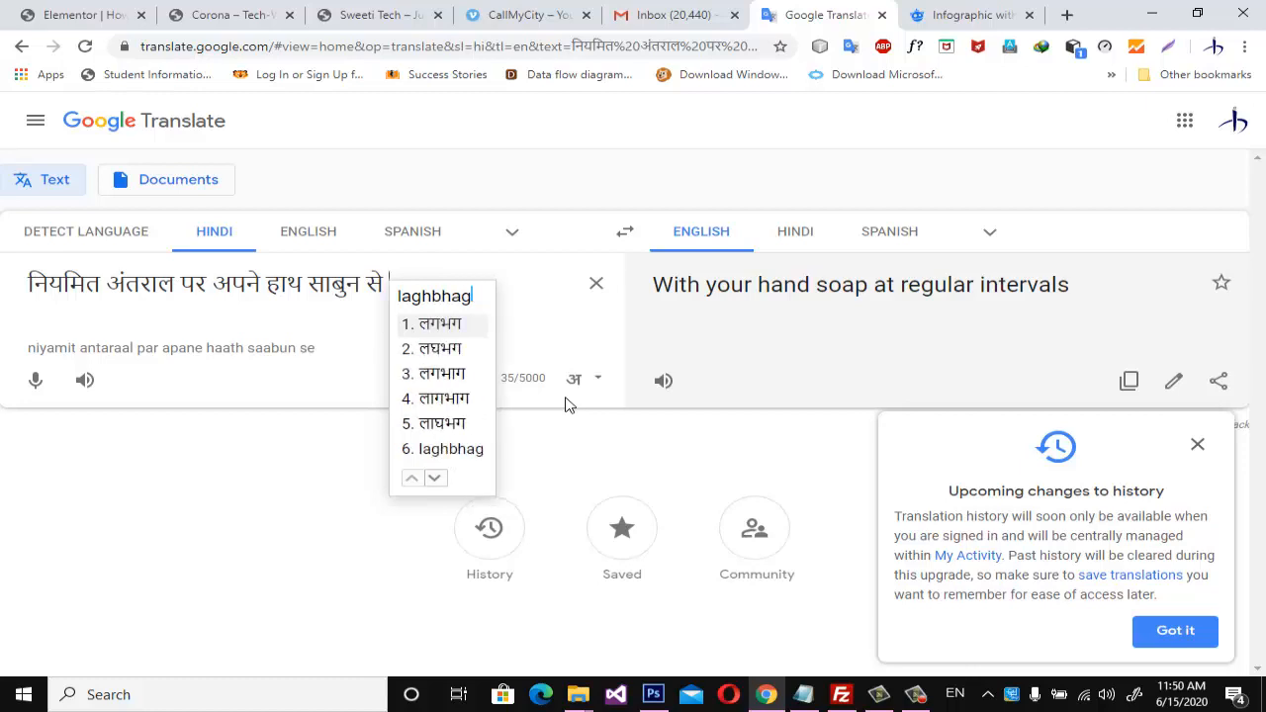
key(space)
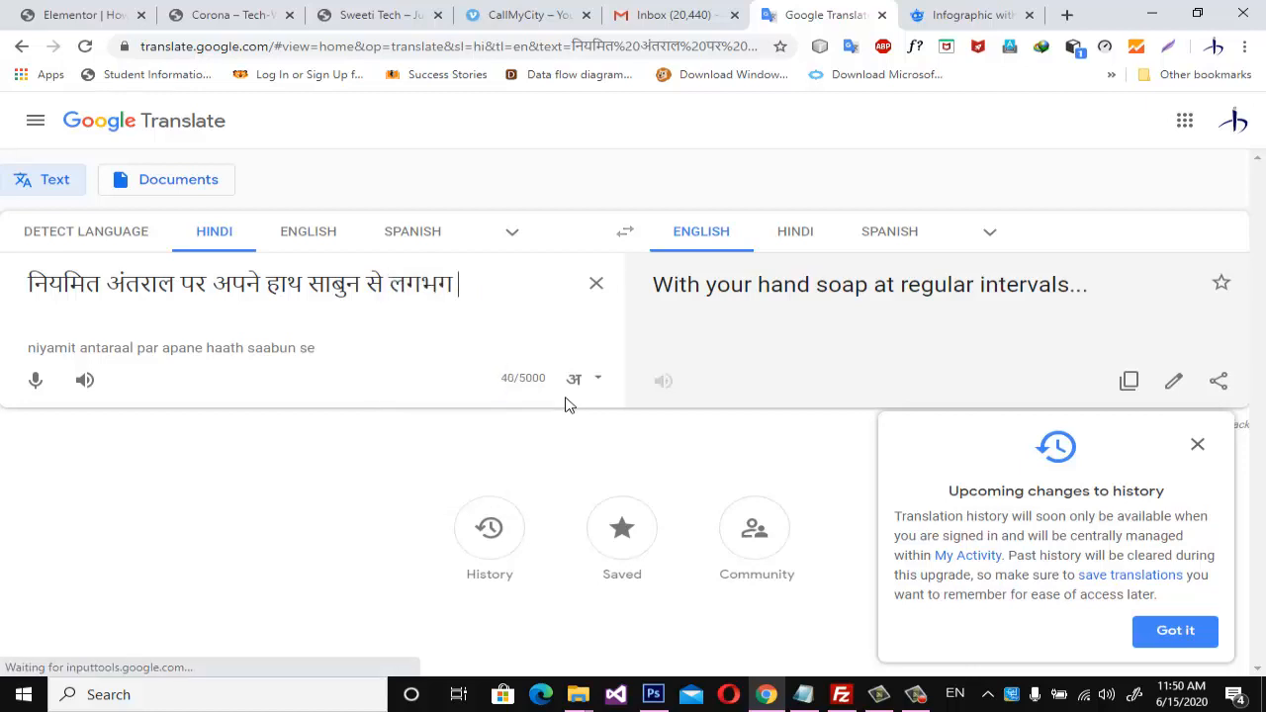
text(20 minit )
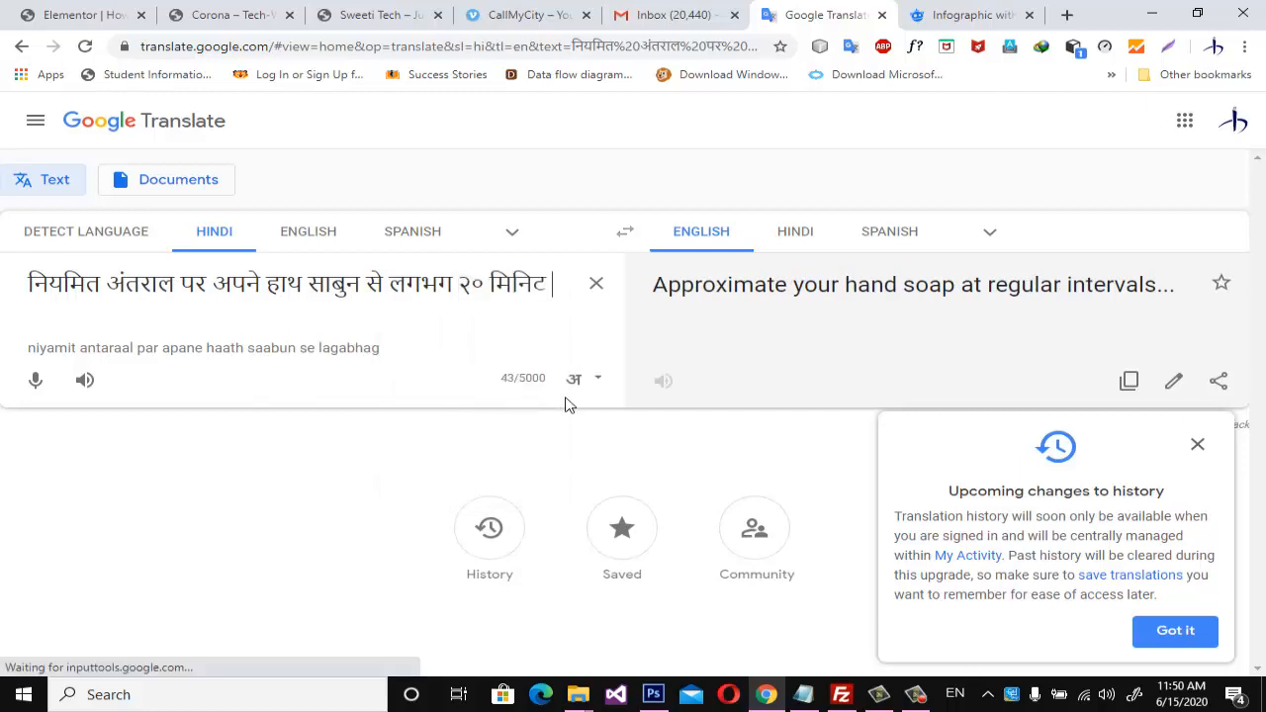
text(tak)
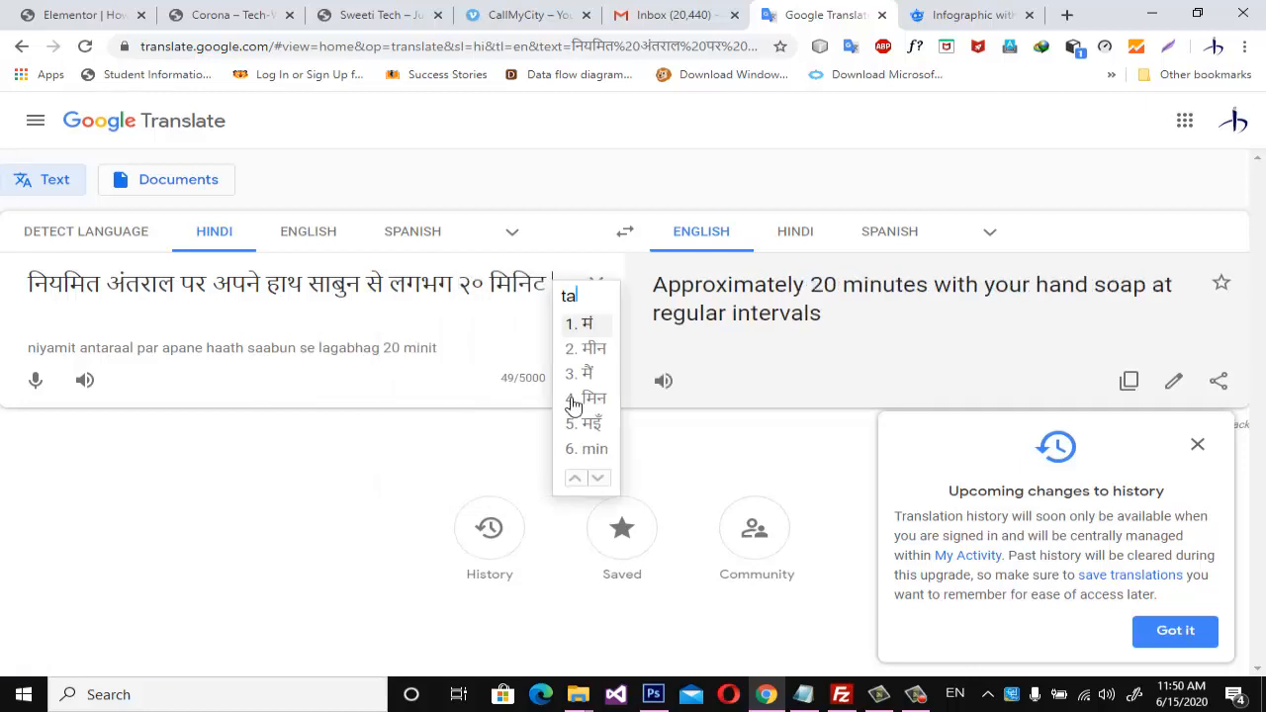
key(space)
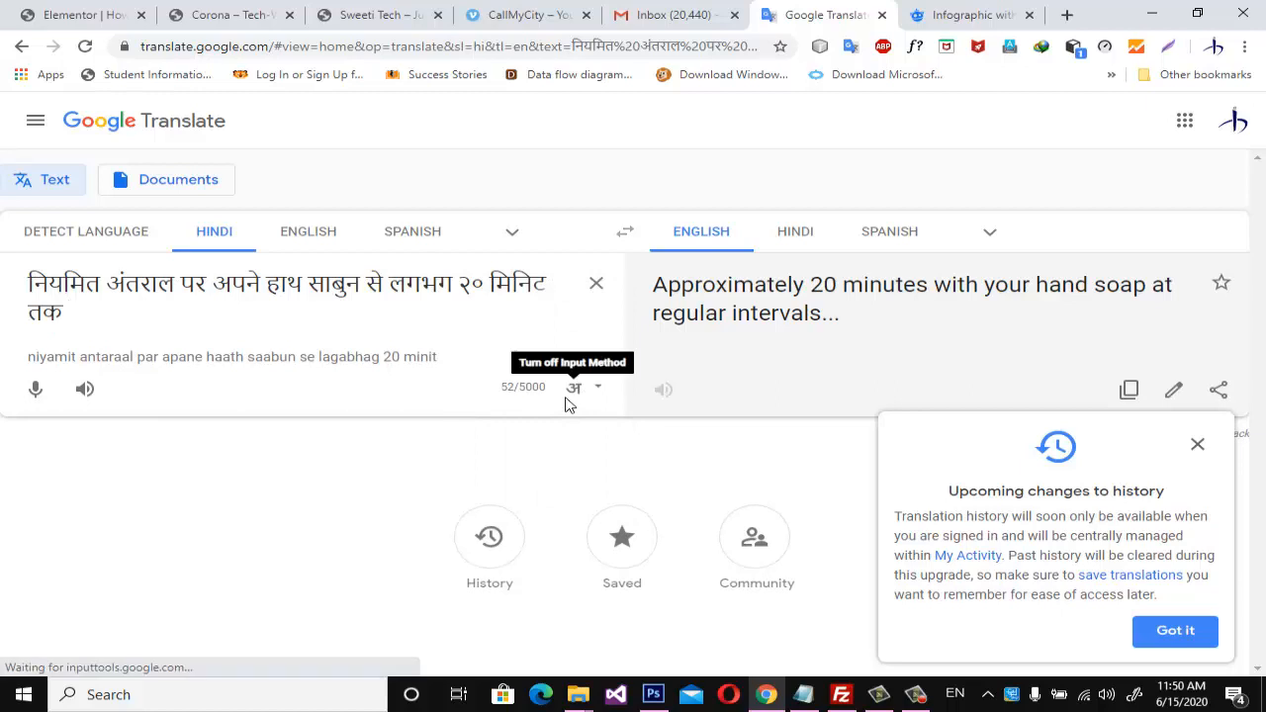
text(=)
key(BackSpace)
key(BackSpace)
key(BackSpace)
key(BackSpace)
key(BackSpace)
key(BackSpace)
key(BackSpace)
key(BackSpace)
key(BackSpace)
key(BackSpace)
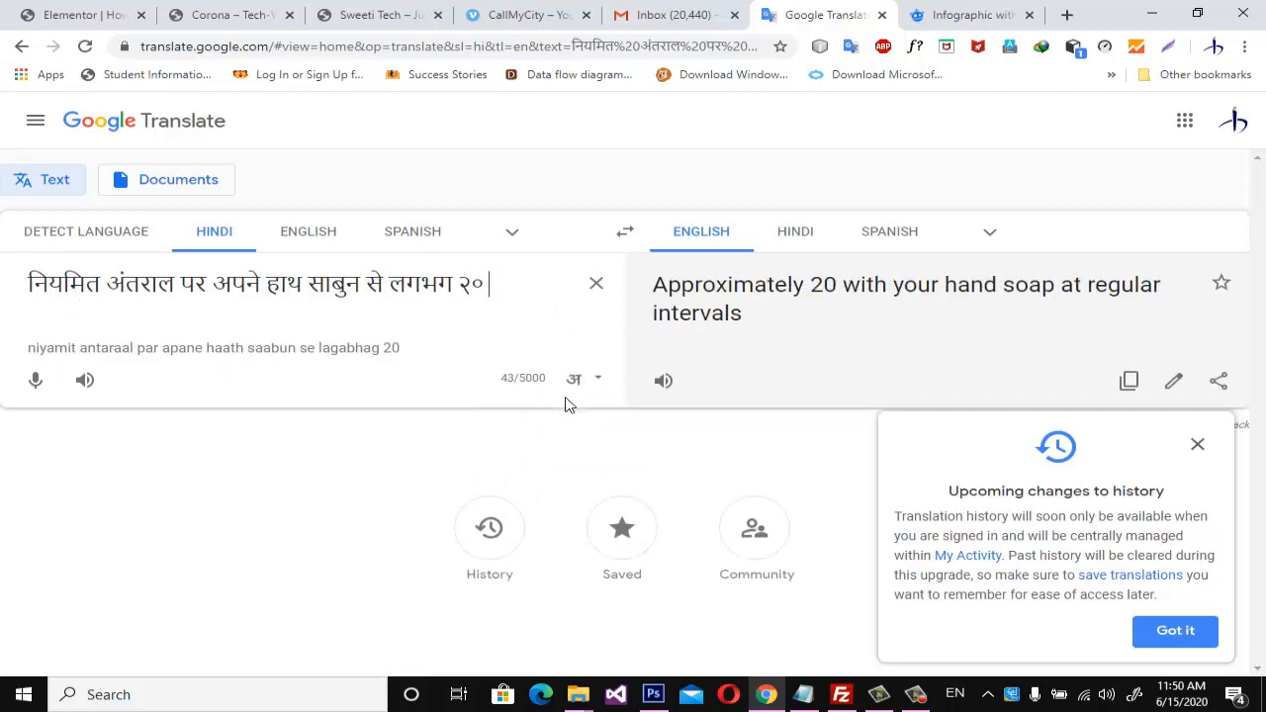
Complete the Hindi sentence after the number with "सेकंड तक धोये".
text(secon)
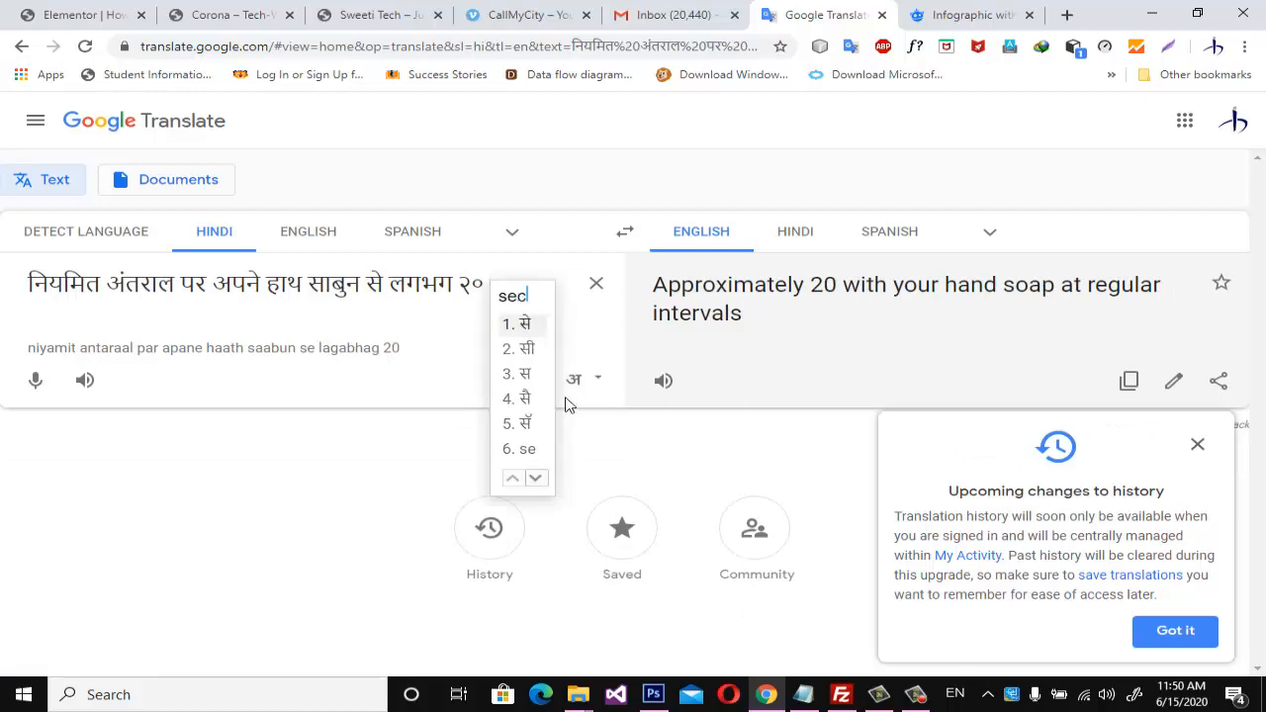
text(d )
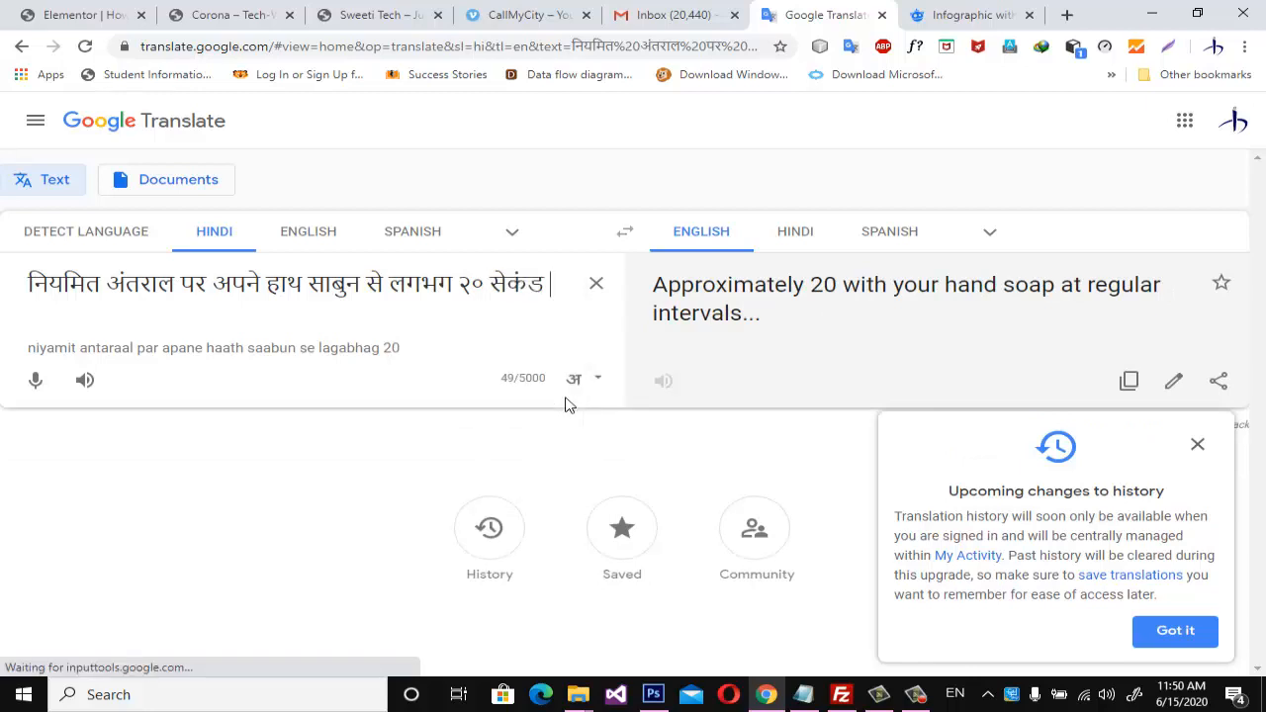
text(tak )
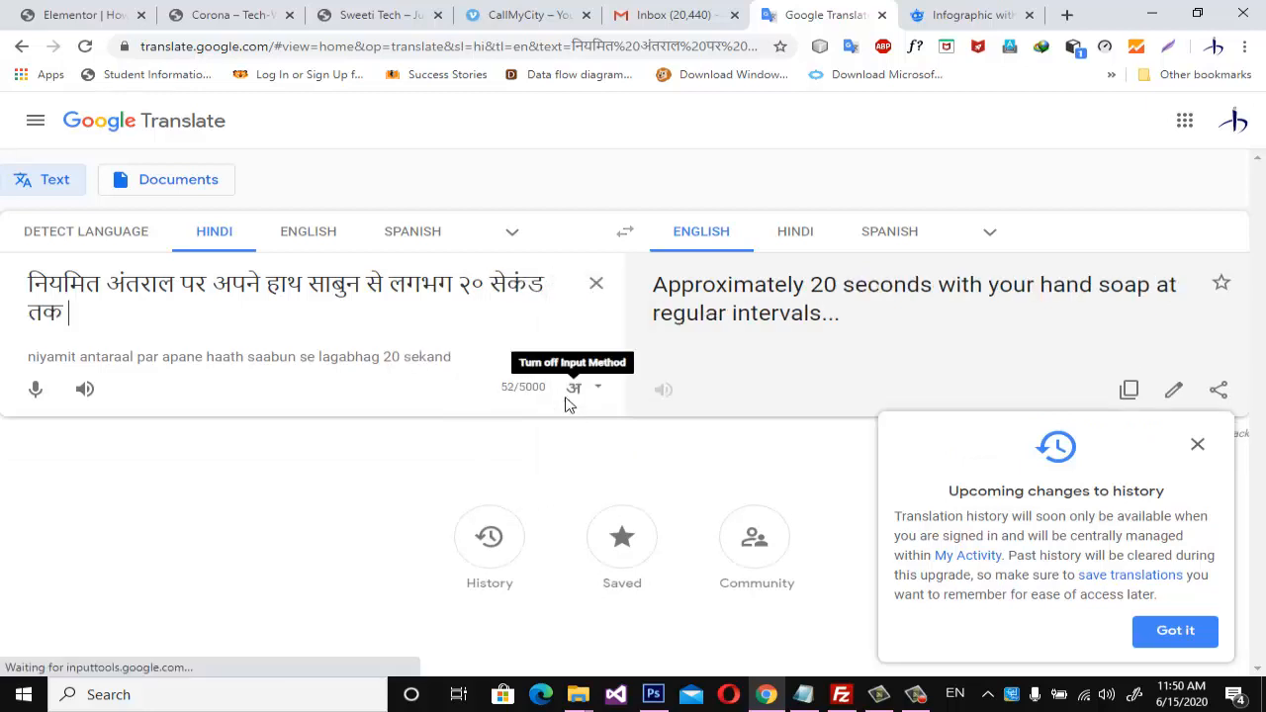
text(dhoye)
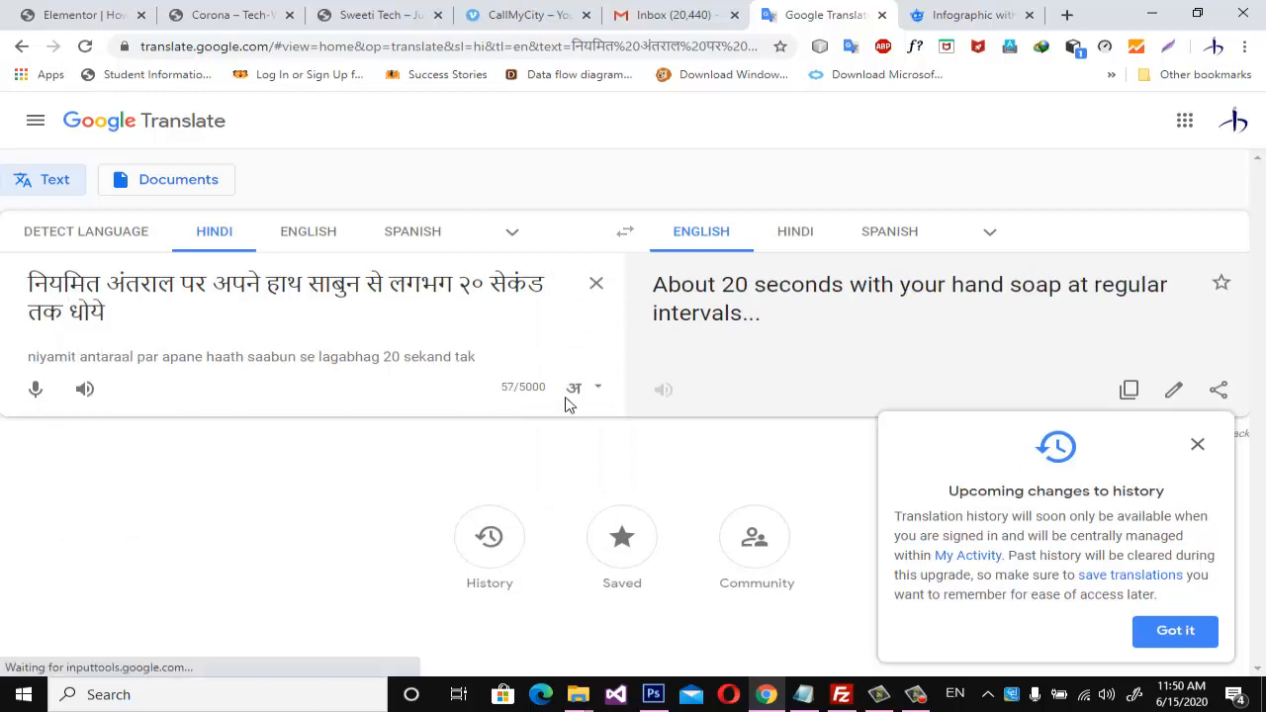
Copy the Hindi sentence into the Elementor text widget as its second line and format both tips as a bulleted list.
key(ctrl+a)
key(ctrl+c)
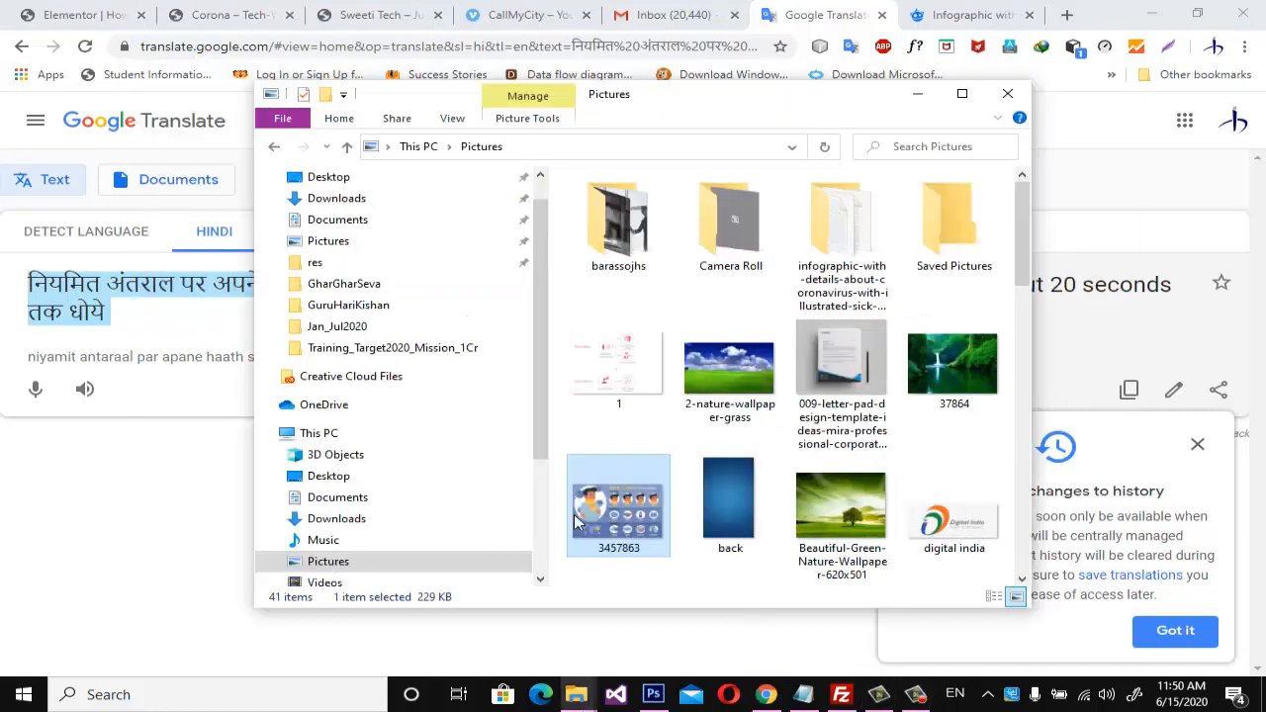
click(84, 15)
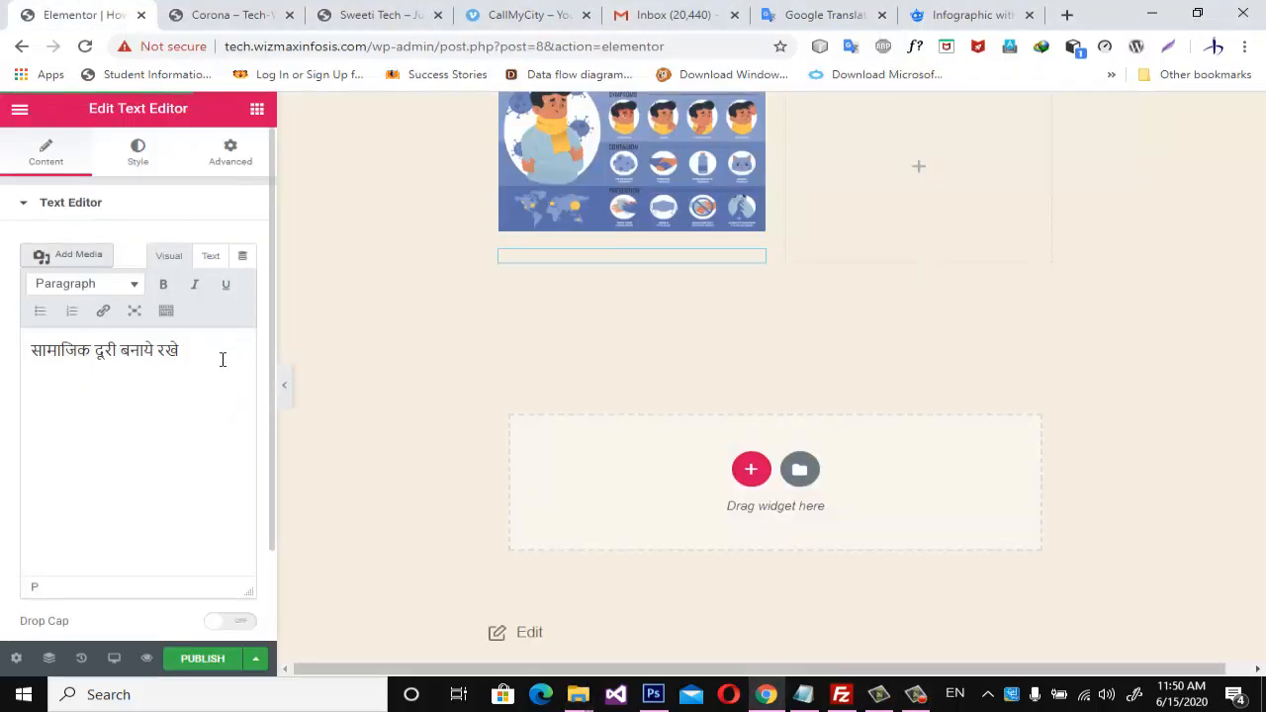
key(ctrl+v)
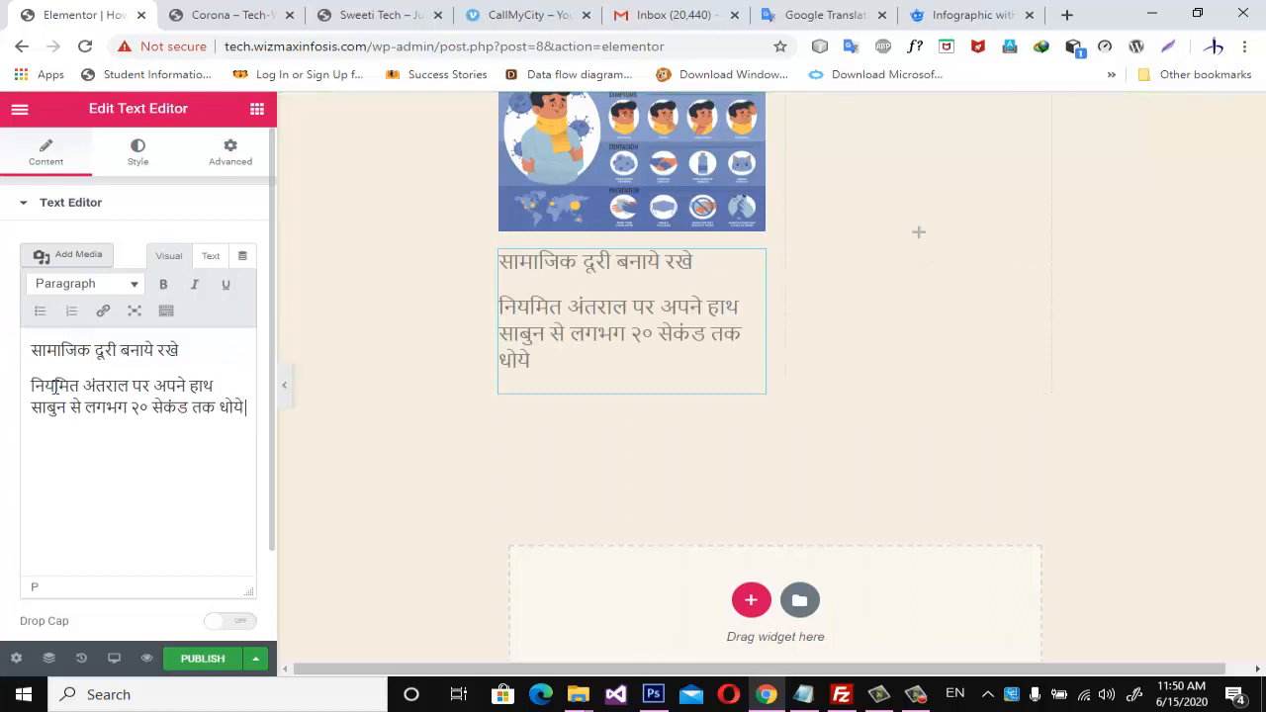
key(ctrl+a)
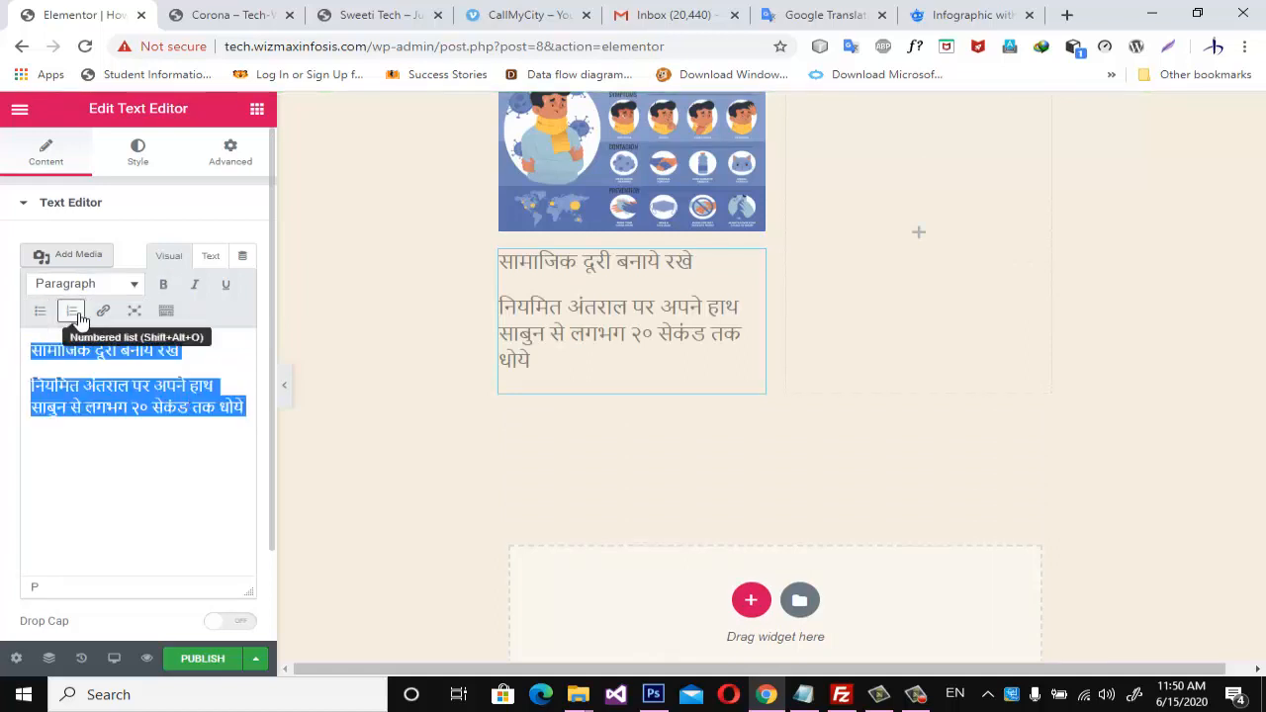
click(40, 310)
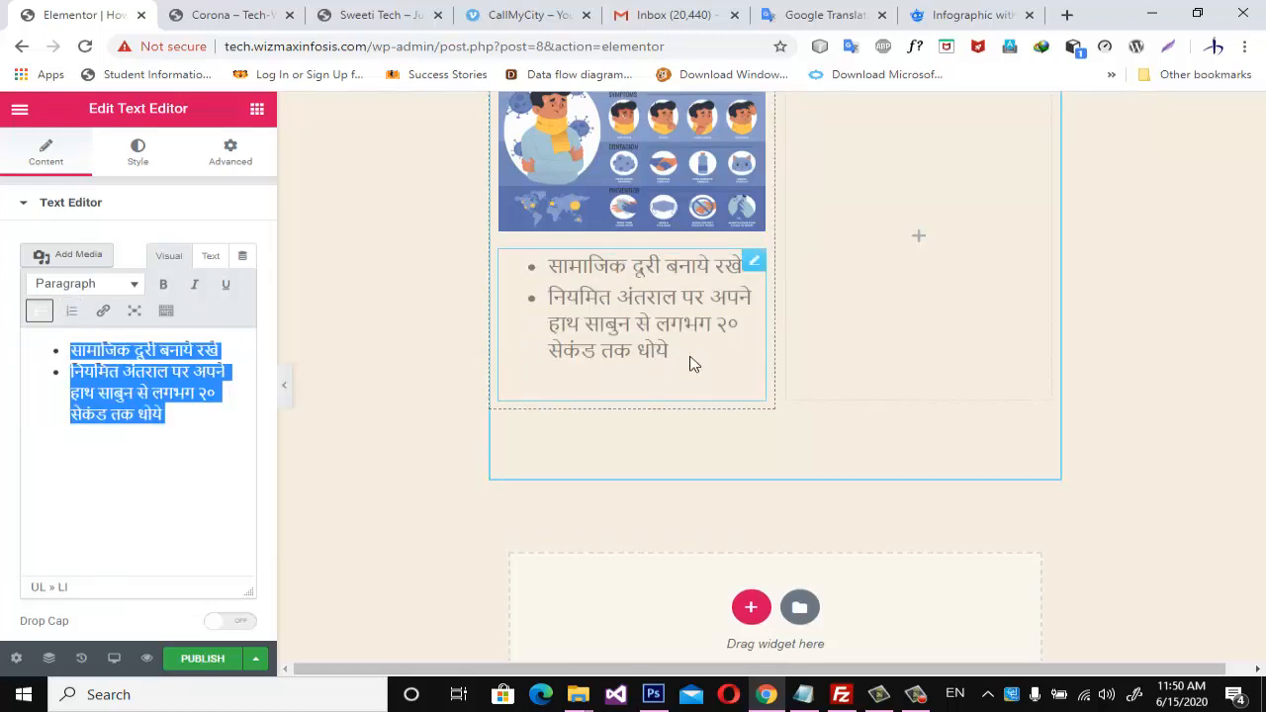
Select the section's empty second column and bring up the list of widgets to add.
scroll(874, 345, up, 3)
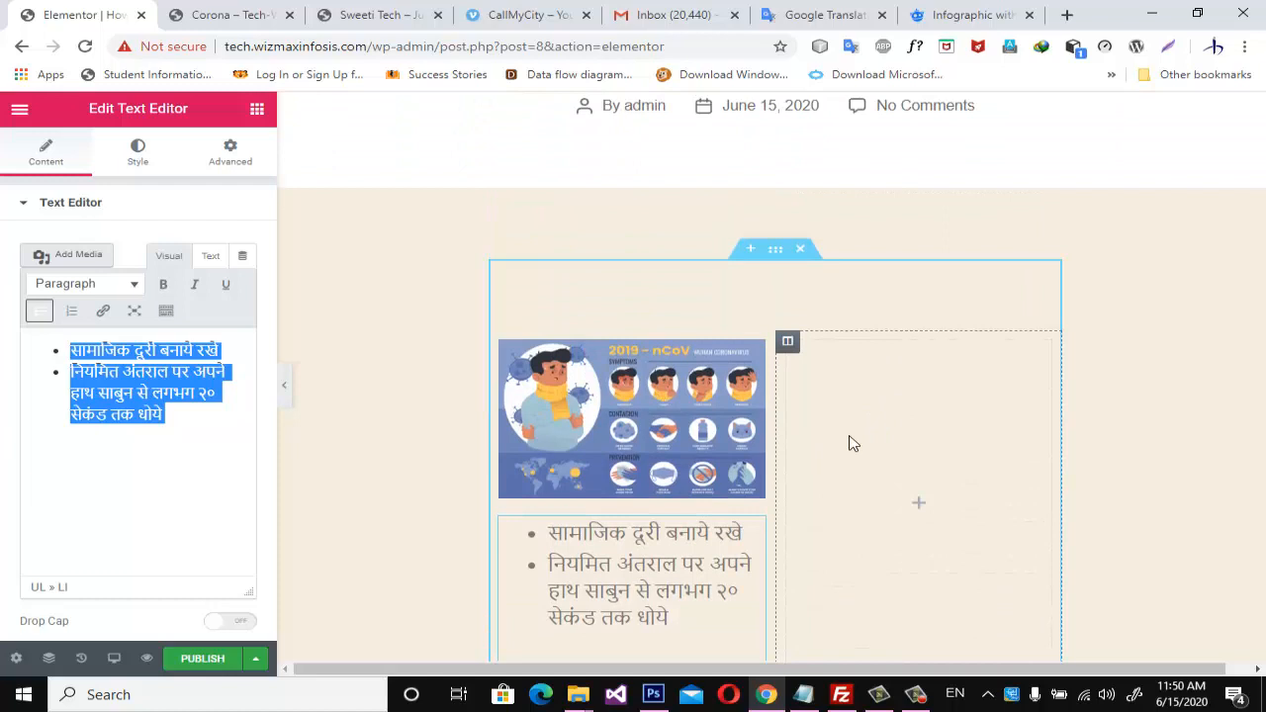
click(790, 345)
click(974, 407)
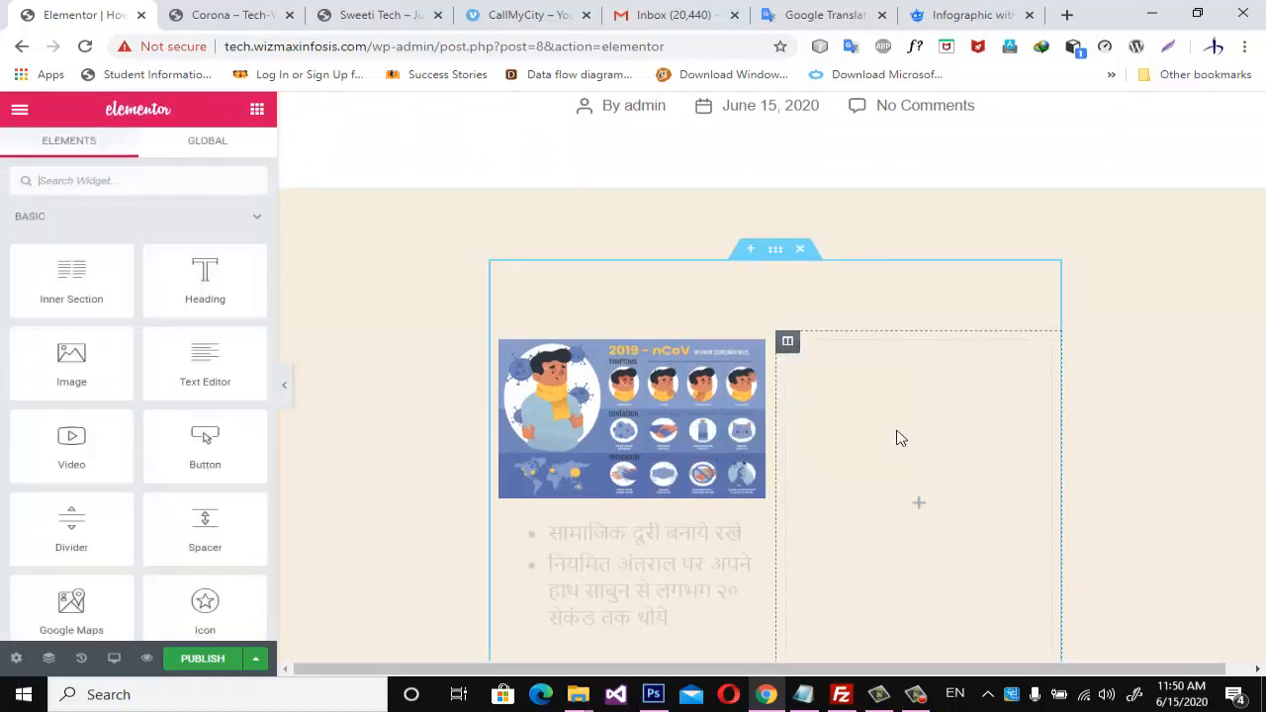
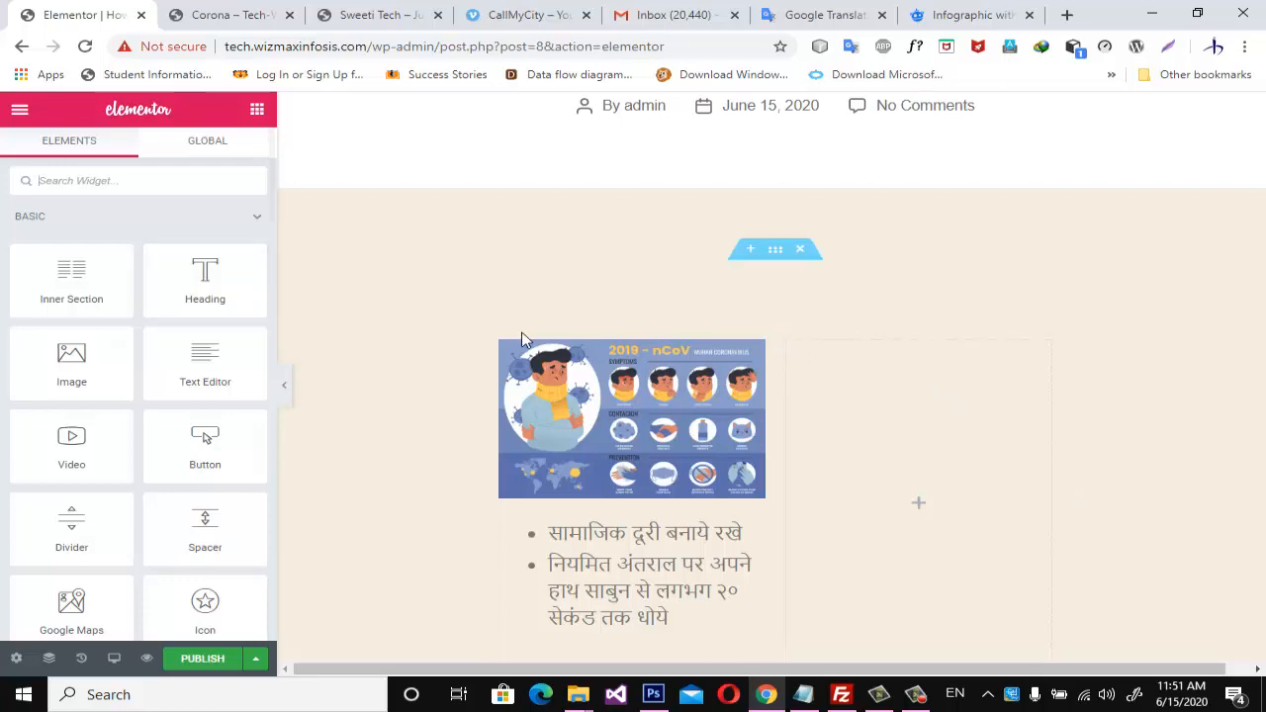
Review the post layout from its title to the empty widget area and publish the post.
scroll(979, 440, up, 3)
scroll(967, 441, down, 5)
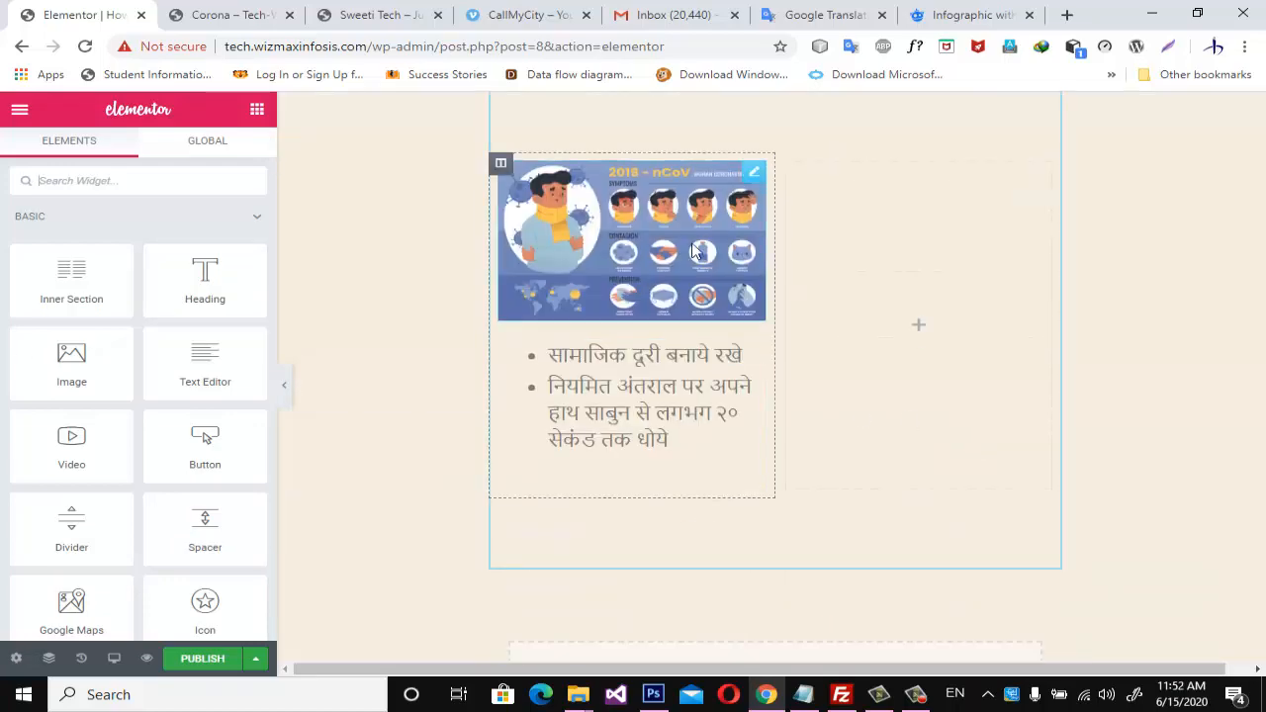
scroll(839, 355, up, 3)
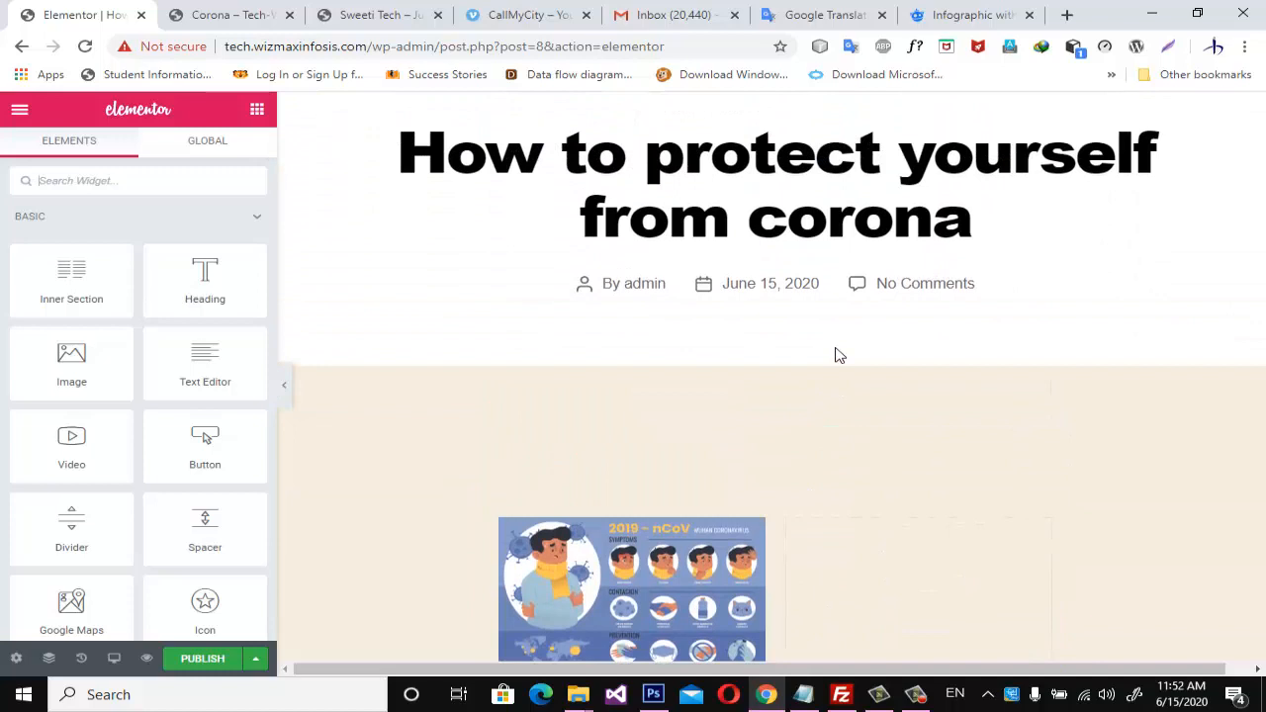
scroll(837, 358, down, 5)
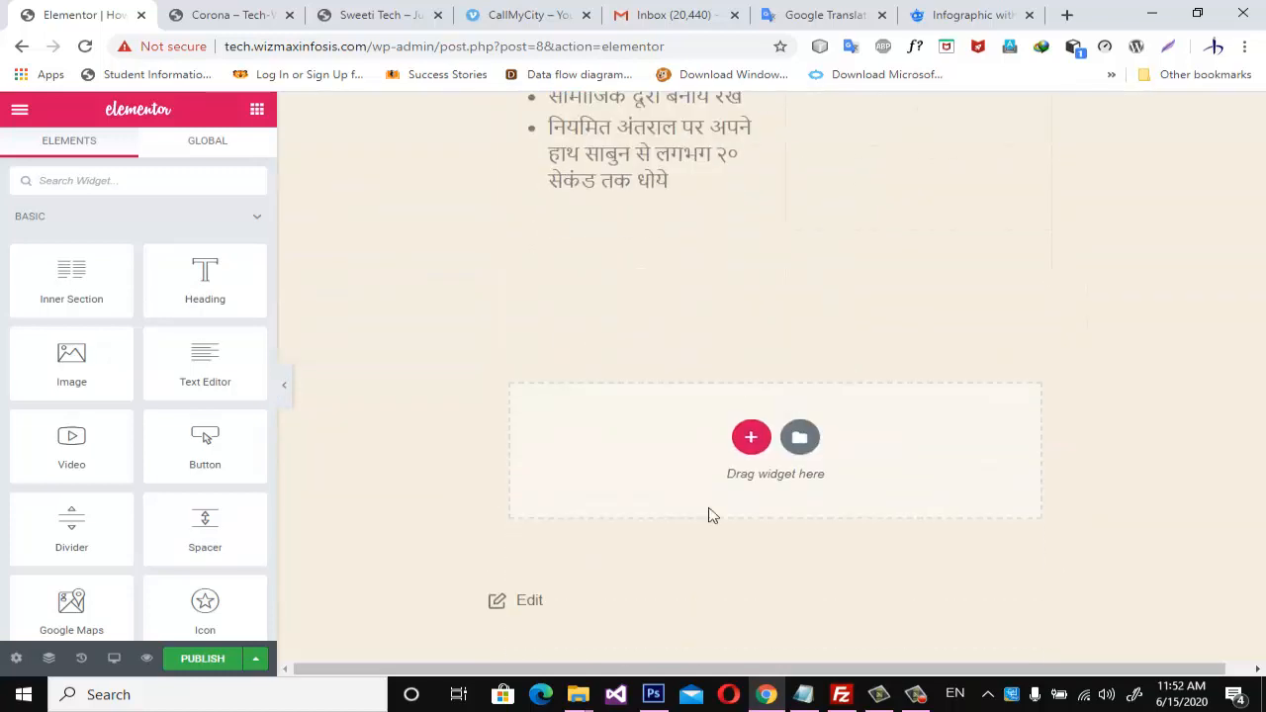
click(212, 661)
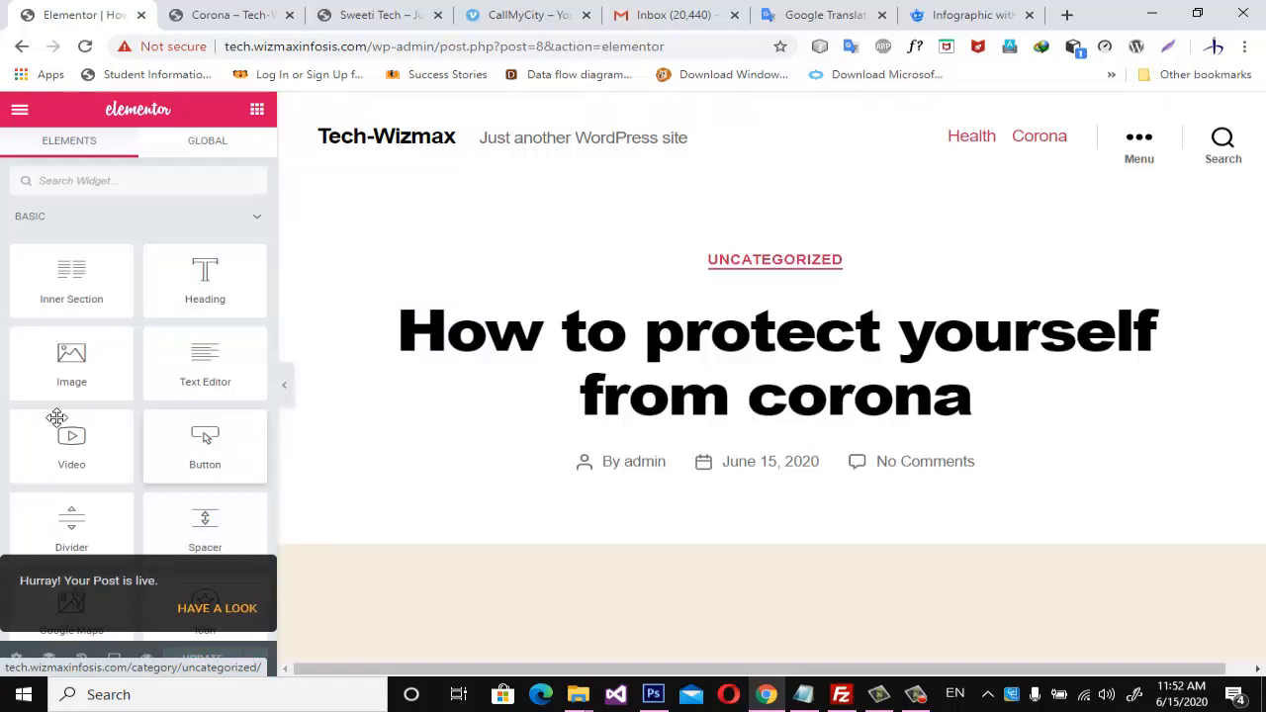
Exit the Elementor editor to the post's edit screen in the WordPress dashboard.
click(28, 113)
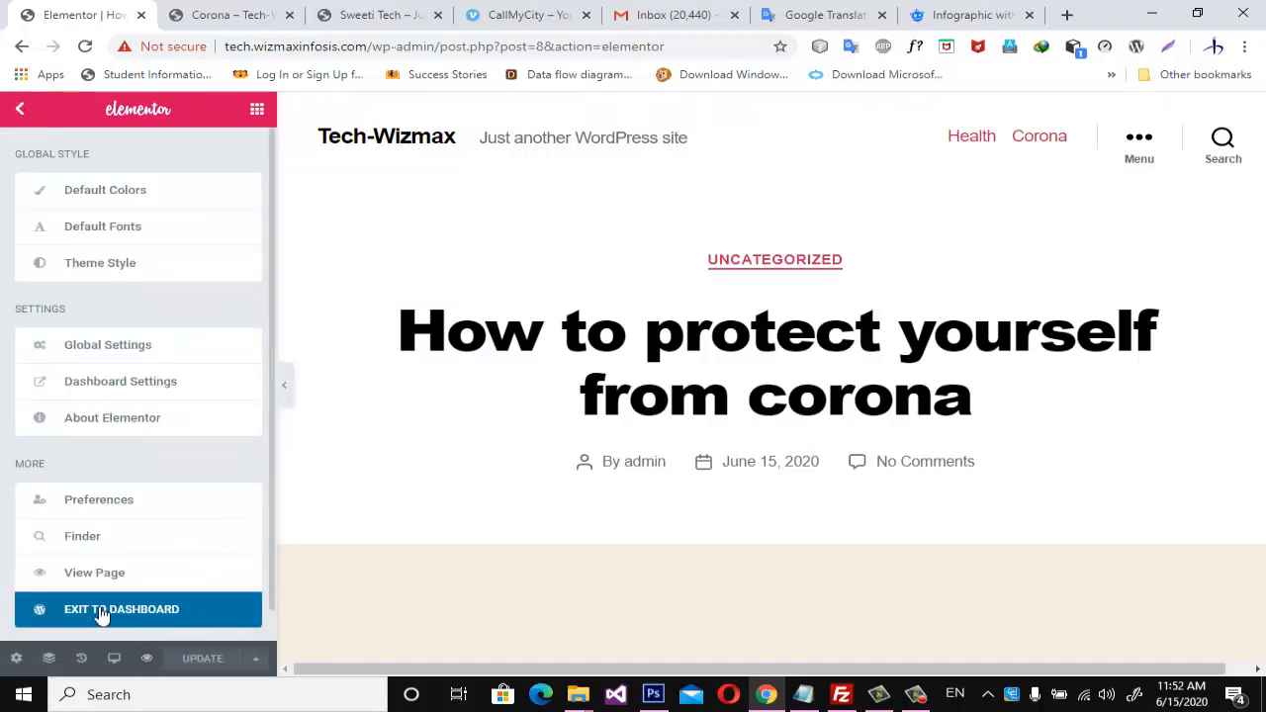
click(28, 113)
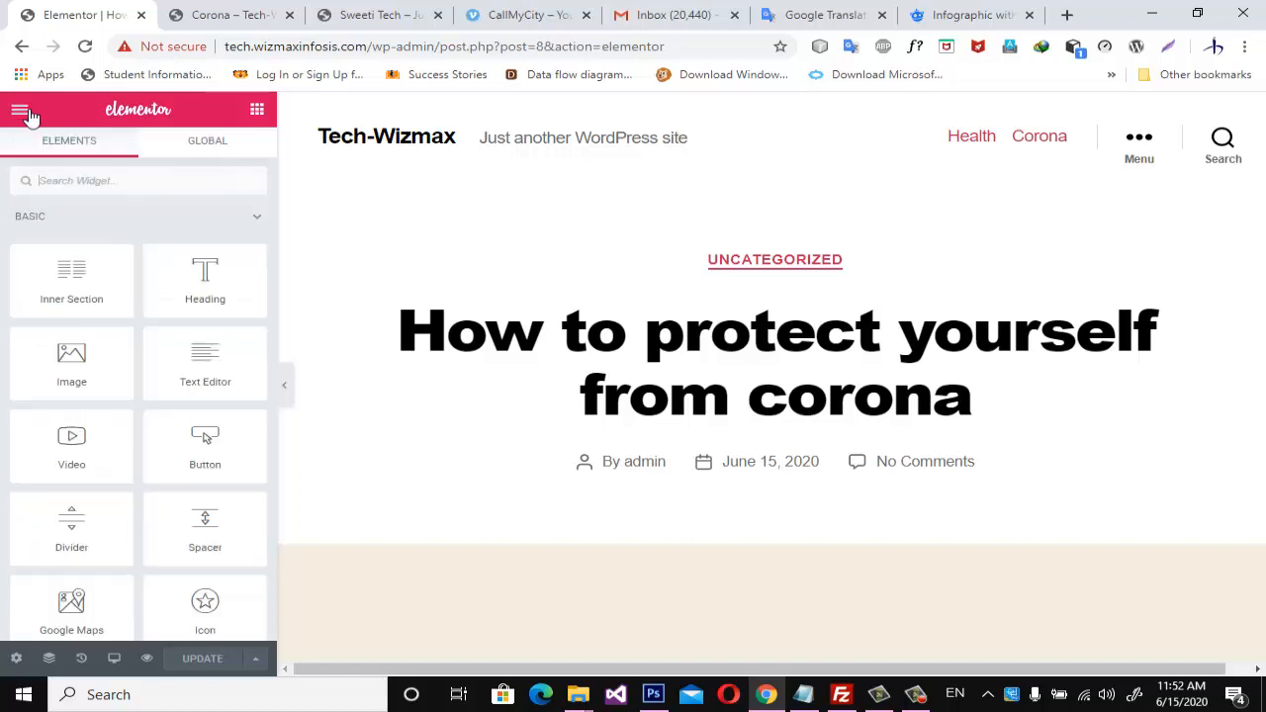
click(27, 115)
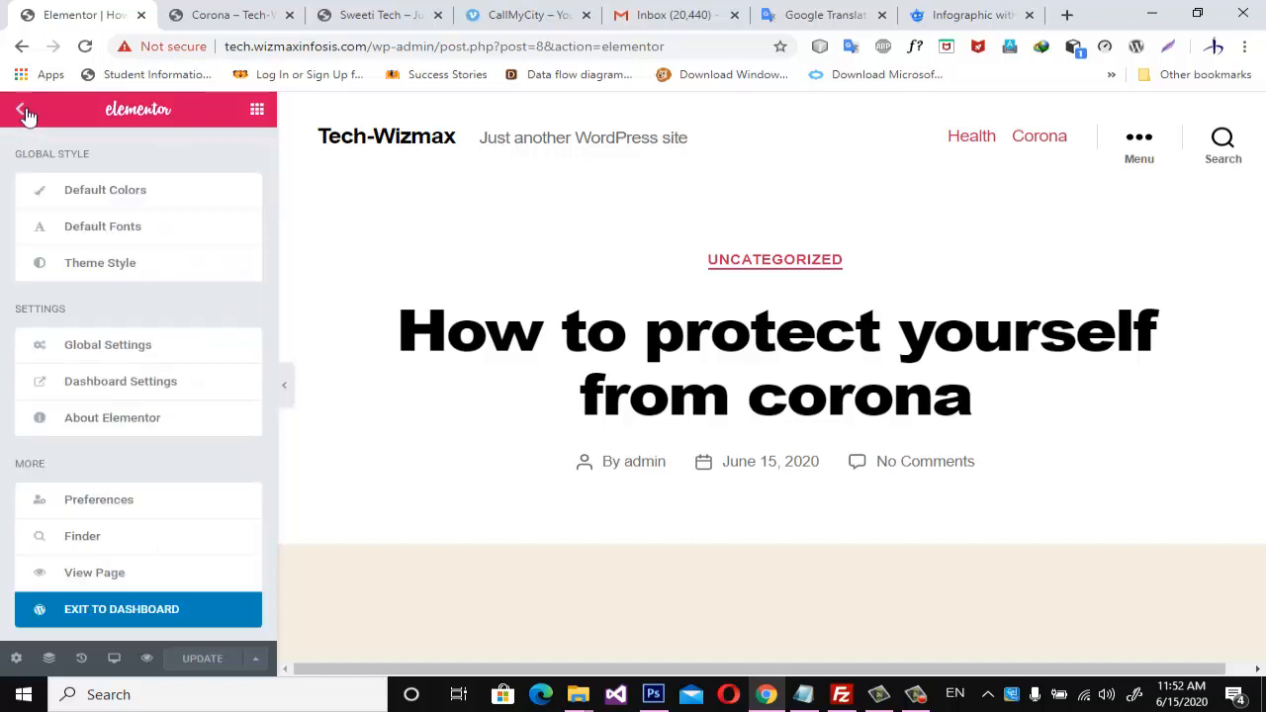
click(142, 610)
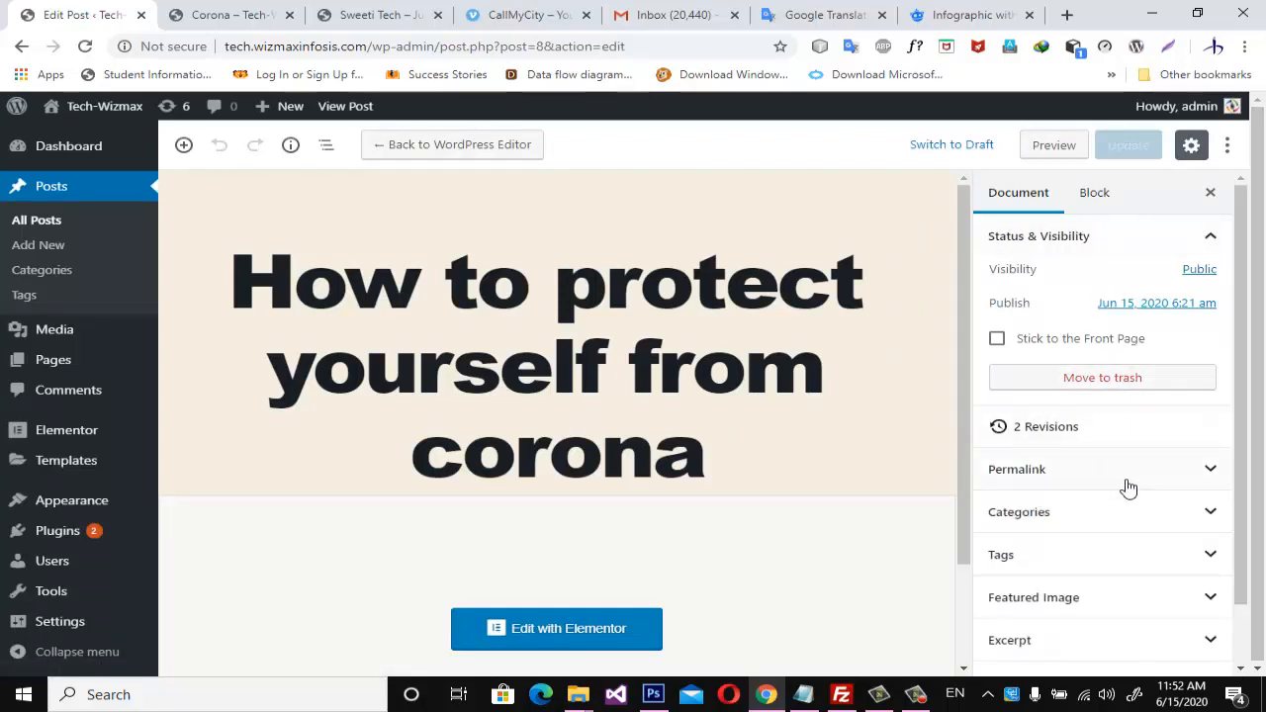
Assign the post to the Health and Corona categories instead of Uncategorized and update it.
scroll(1129, 490, down, 1)
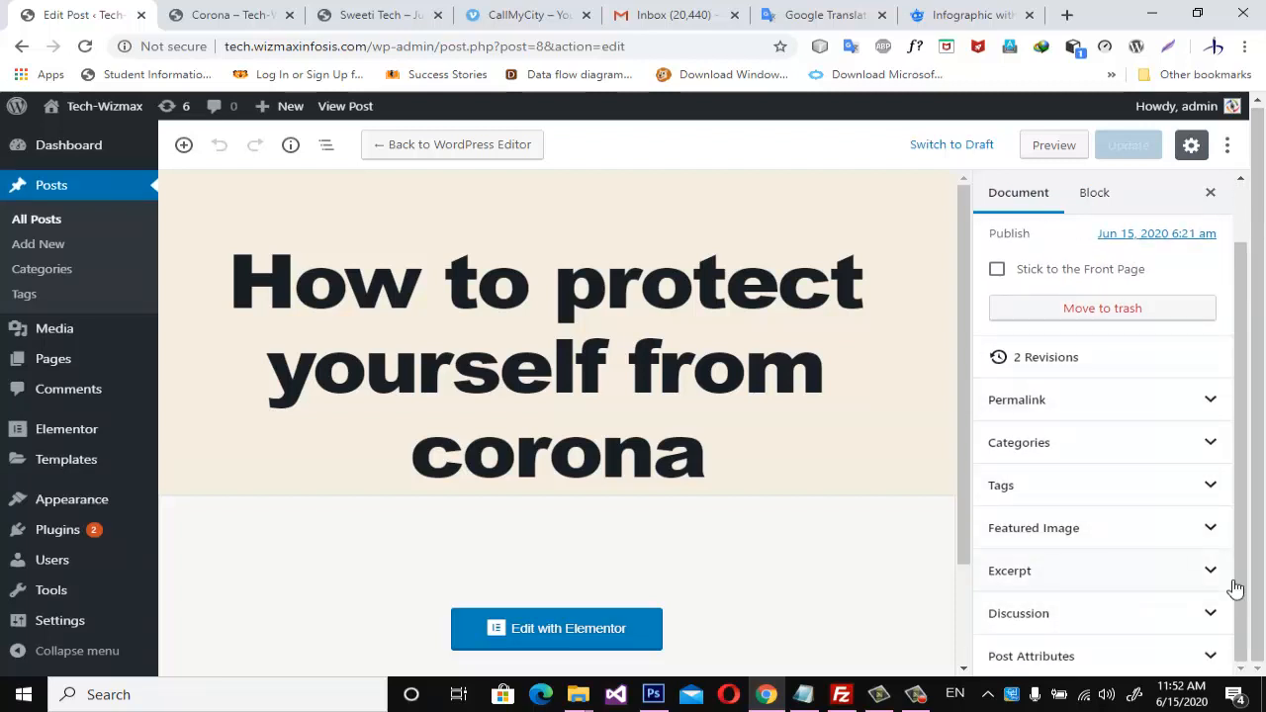
click(1210, 444)
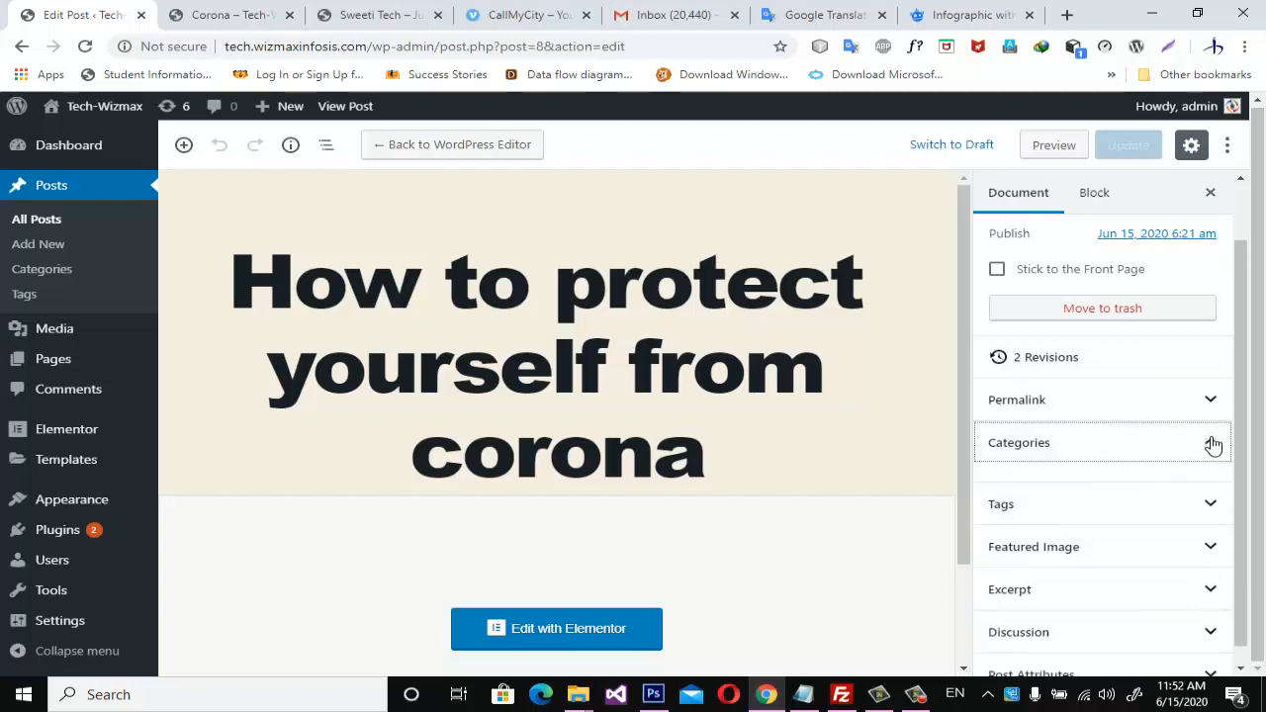
scroll(1242, 485, down, 1)
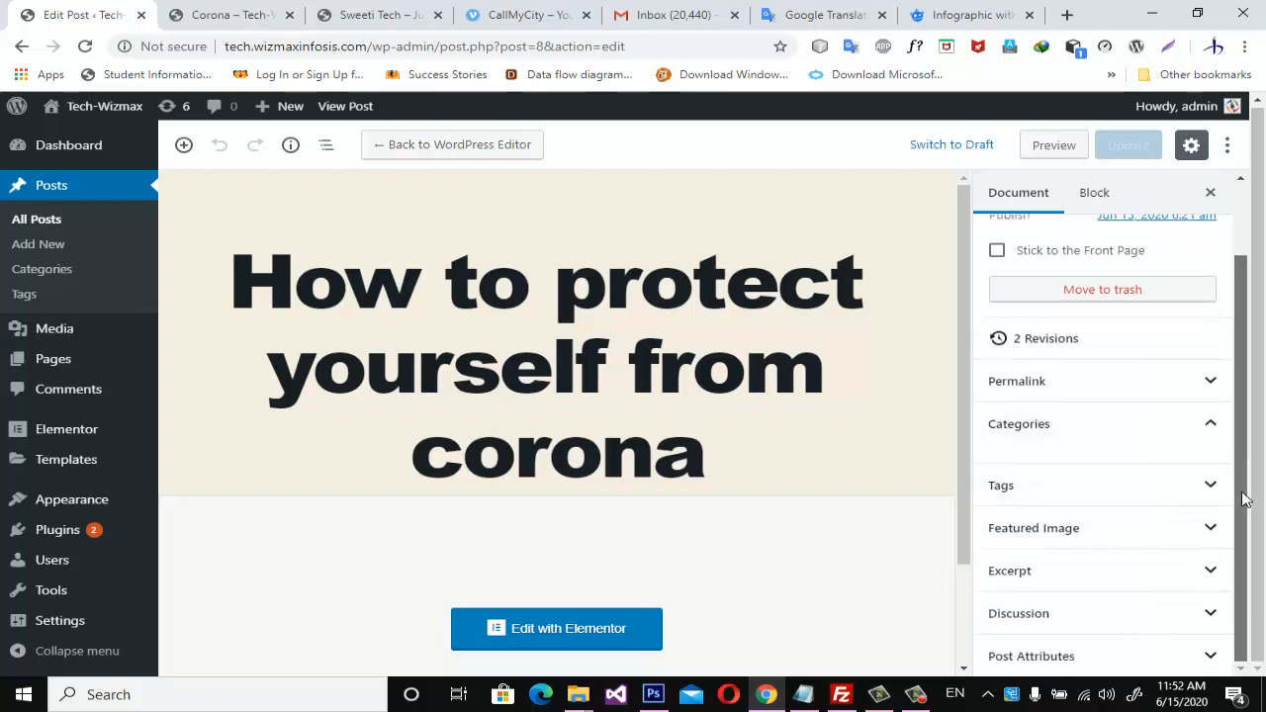
click(1218, 430)
click(1220, 432)
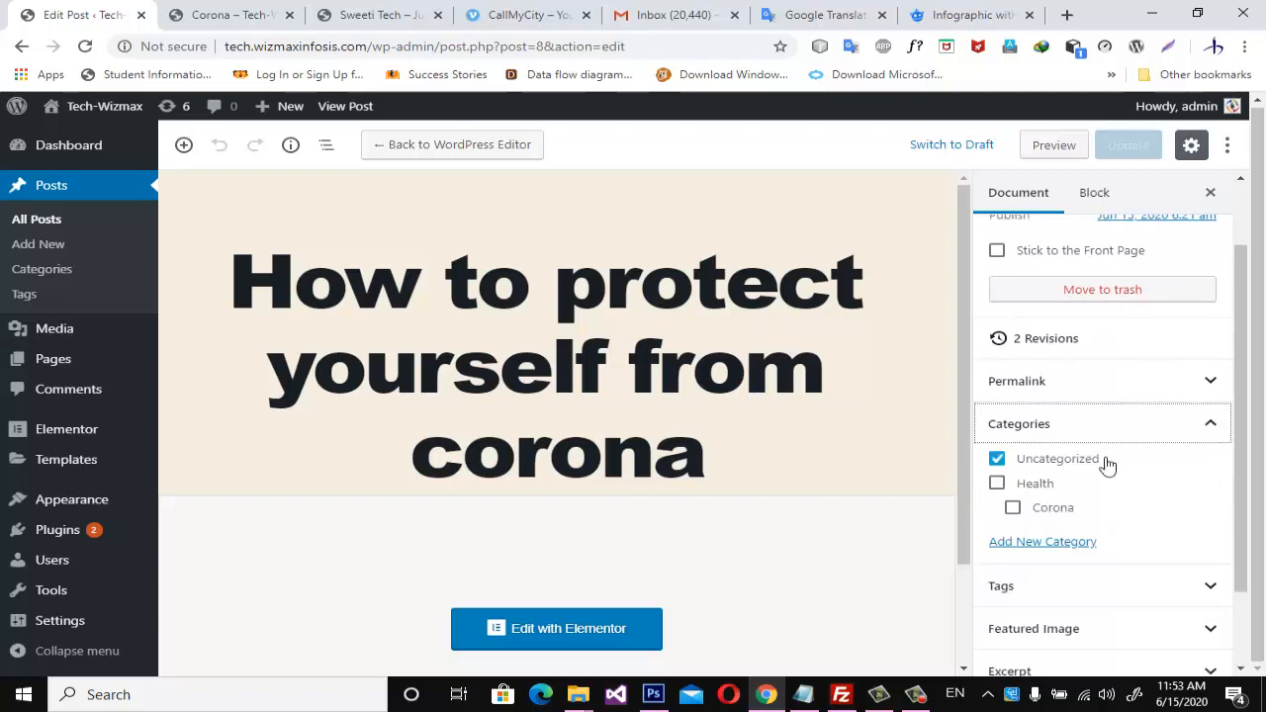
scroll(1088, 481, down, 1)
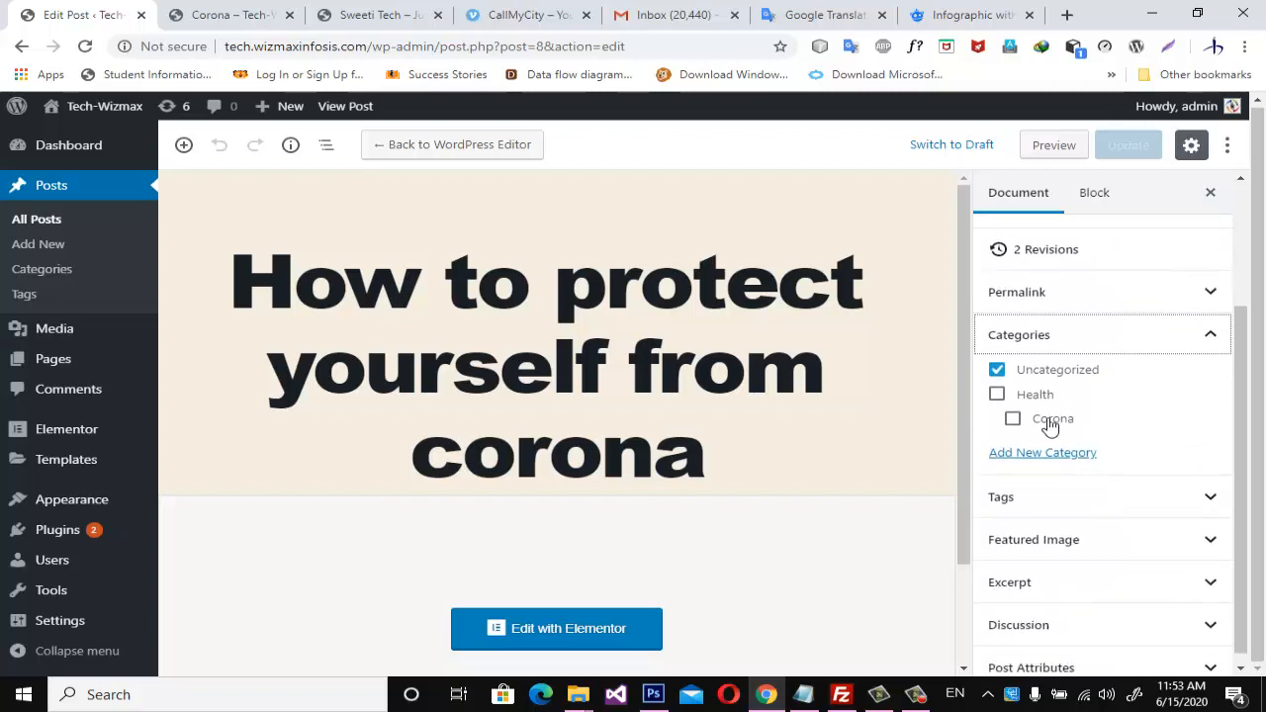
click(999, 372)
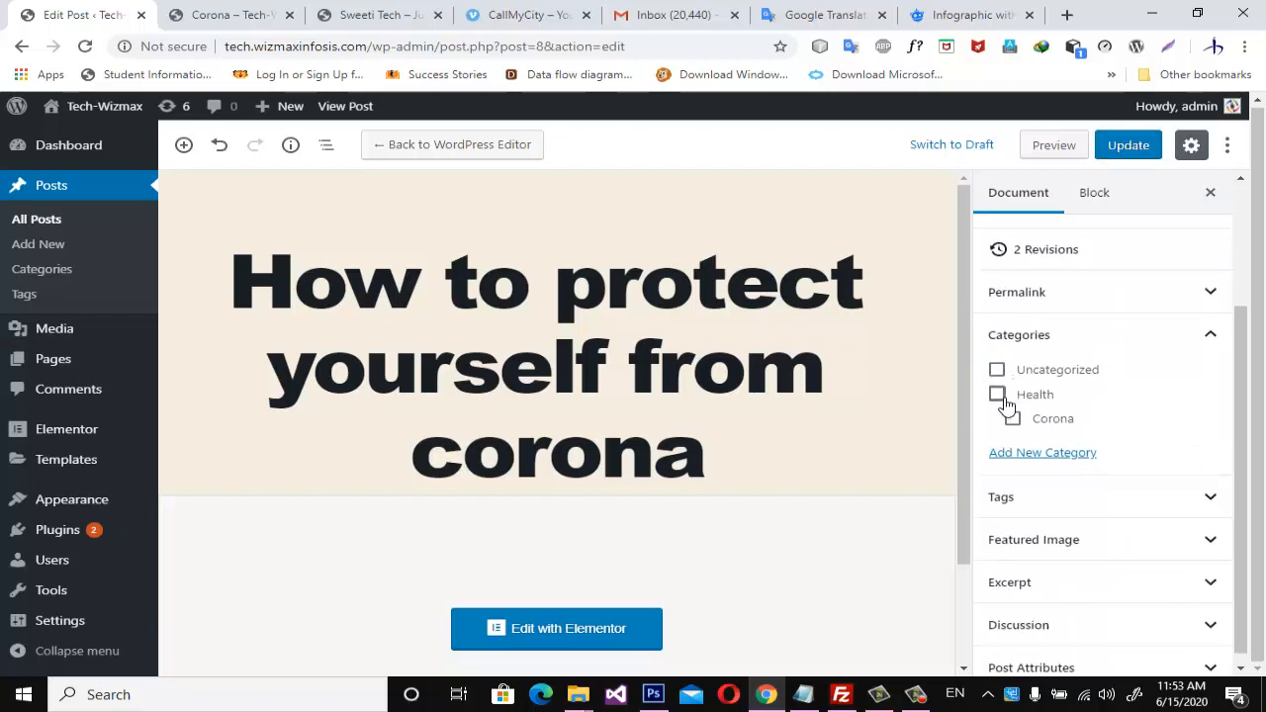
click(999, 396)
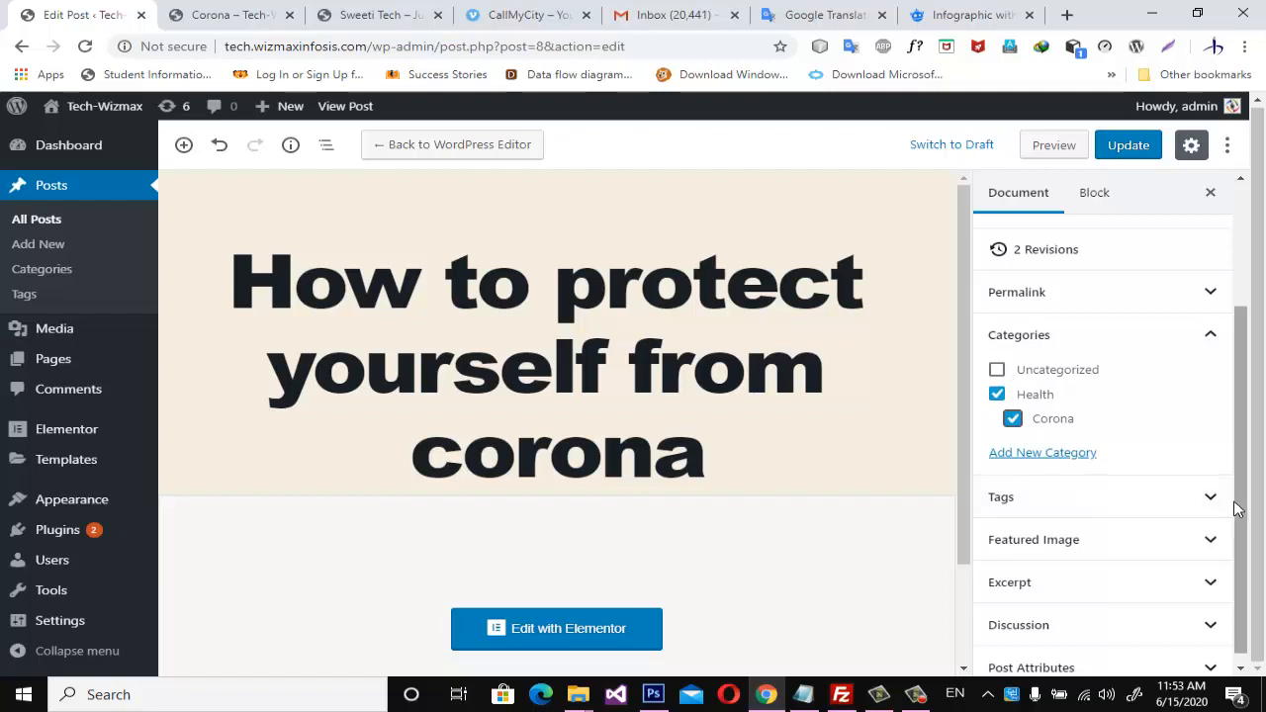
click(1143, 149)
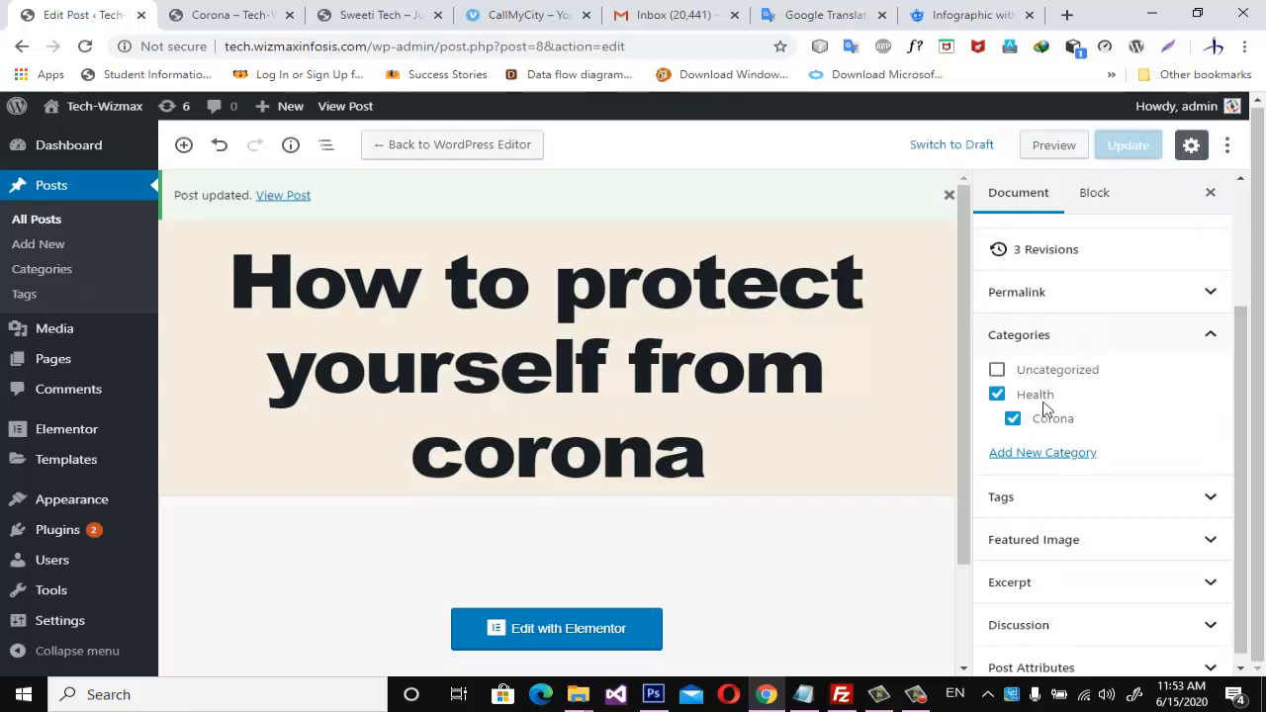
Switch to the open Corona category page and load the site's home page at tech.wizmaxinfosis.com.
click(249, 24)
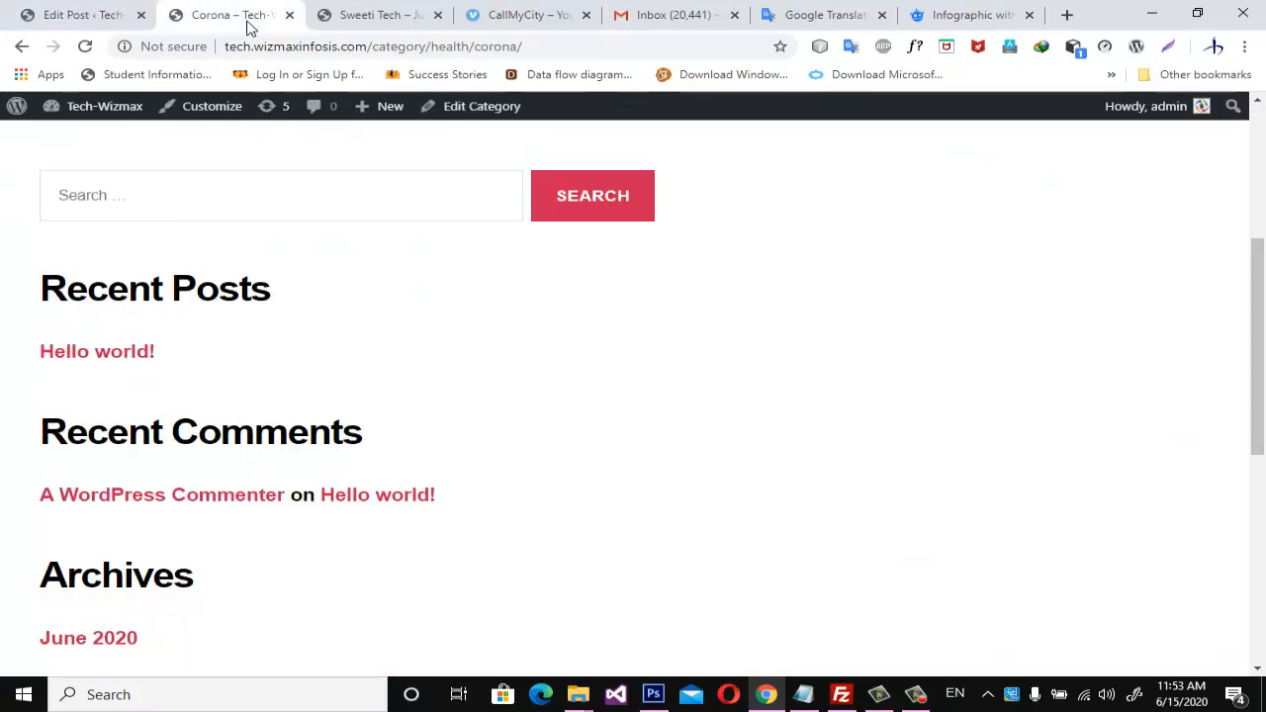
scroll(263, 192, up, 4)
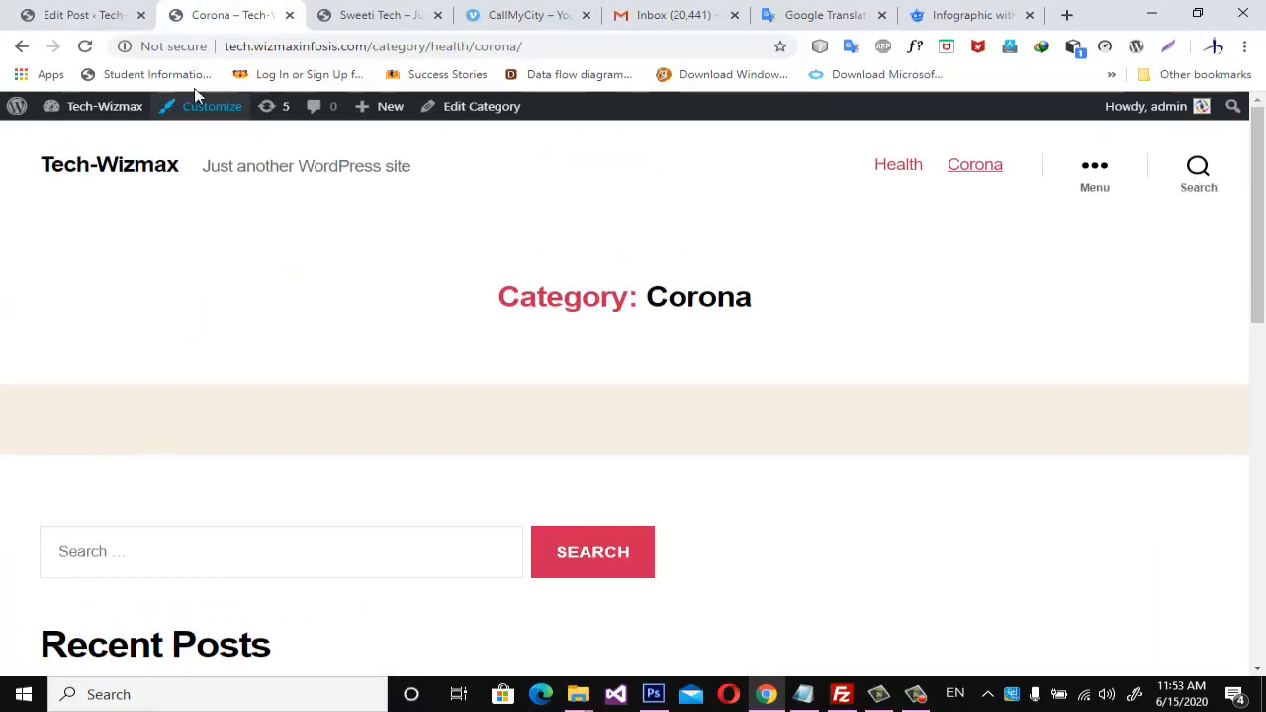
drag(375, 49, 531, 55)
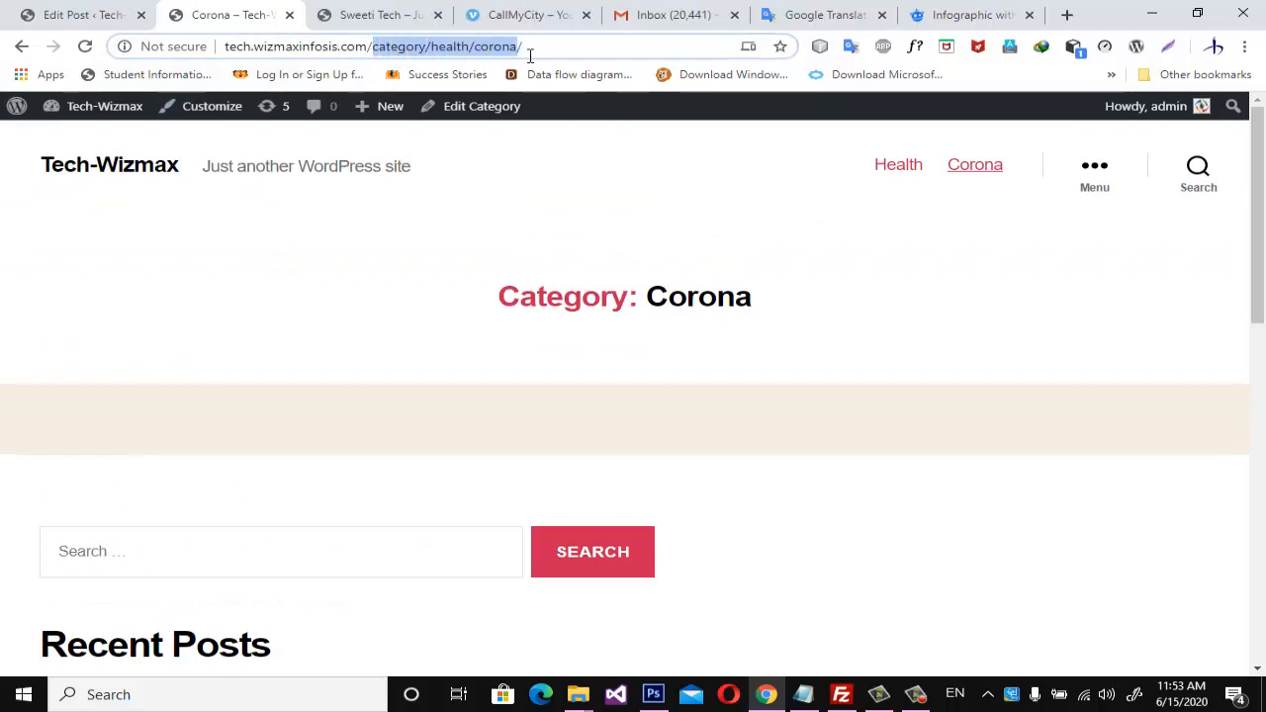
key(BackSpace)
key(Return)
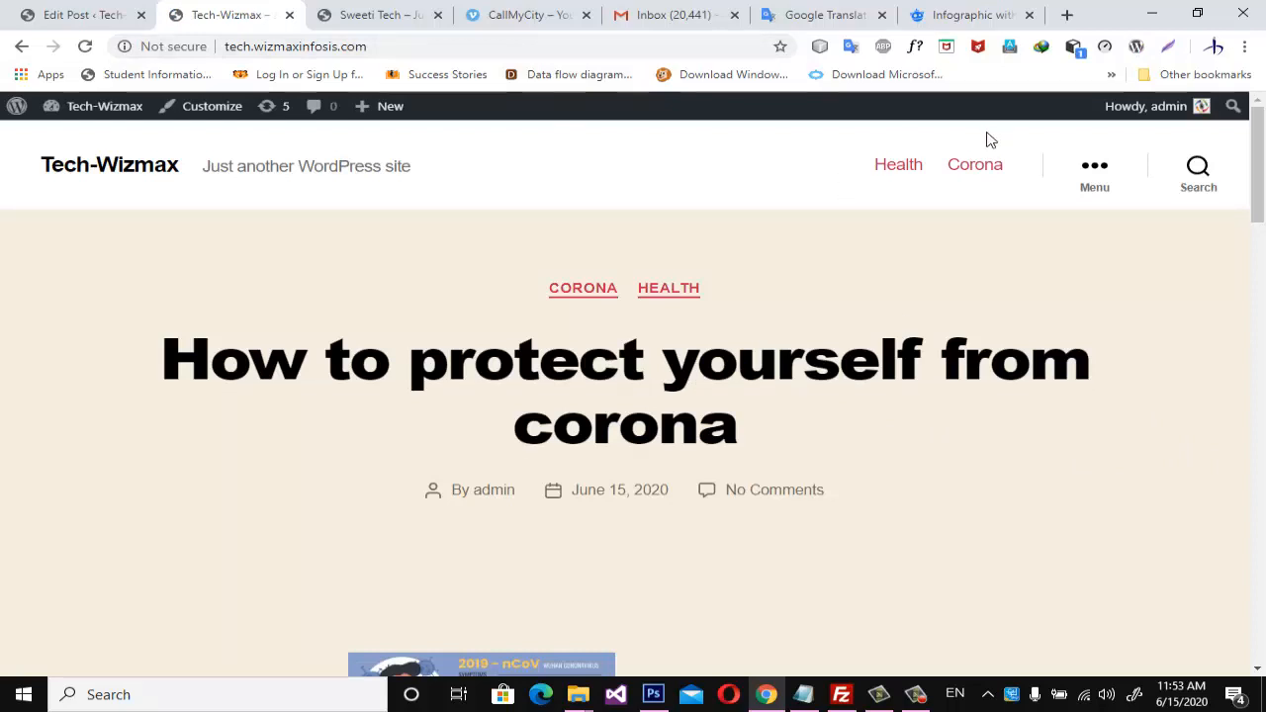
Open the Health category page and examine how the corona post's title, infographic and bulleted tips are shown.
click(908, 172)
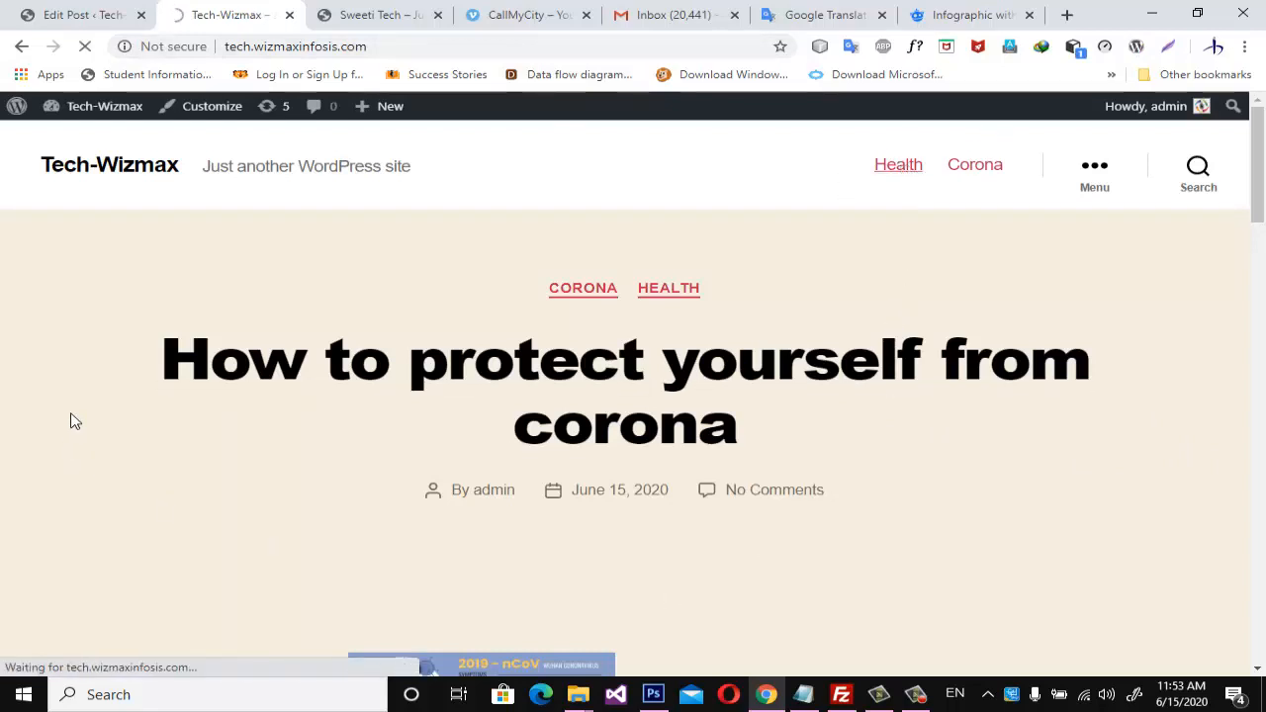
scroll(1023, 348, down, 8)
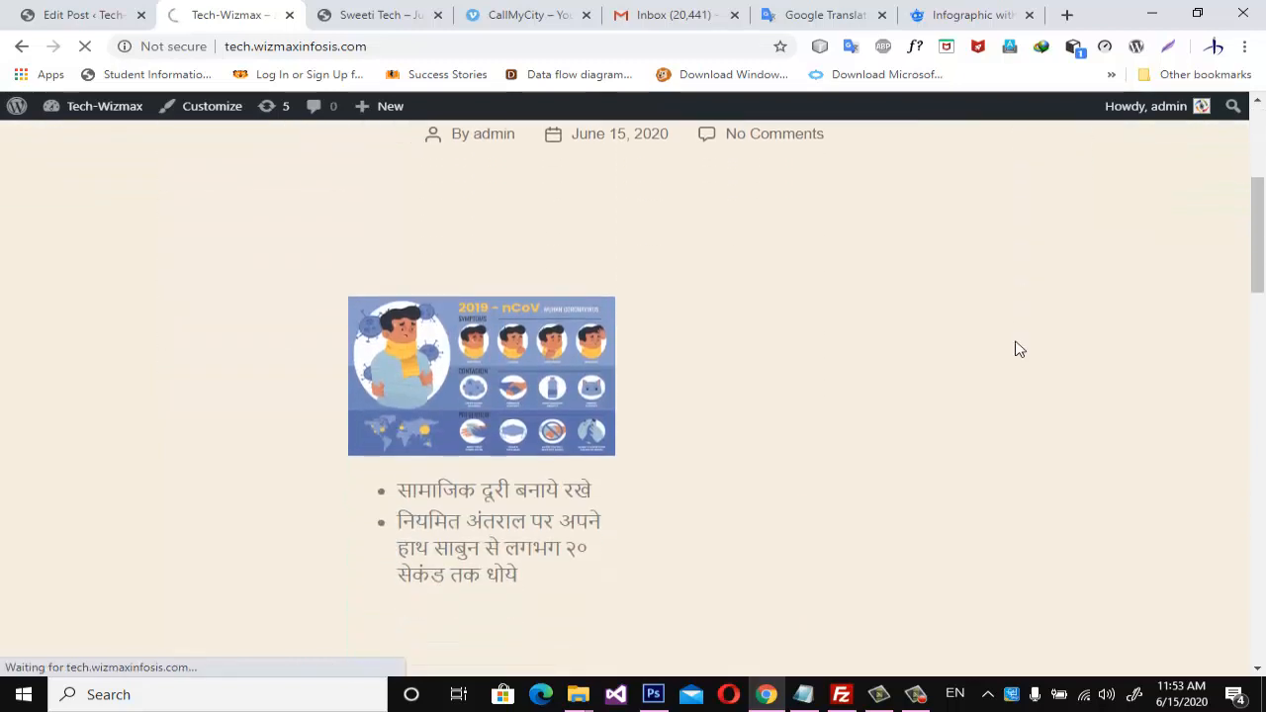
scroll(1020, 348, up, 9)
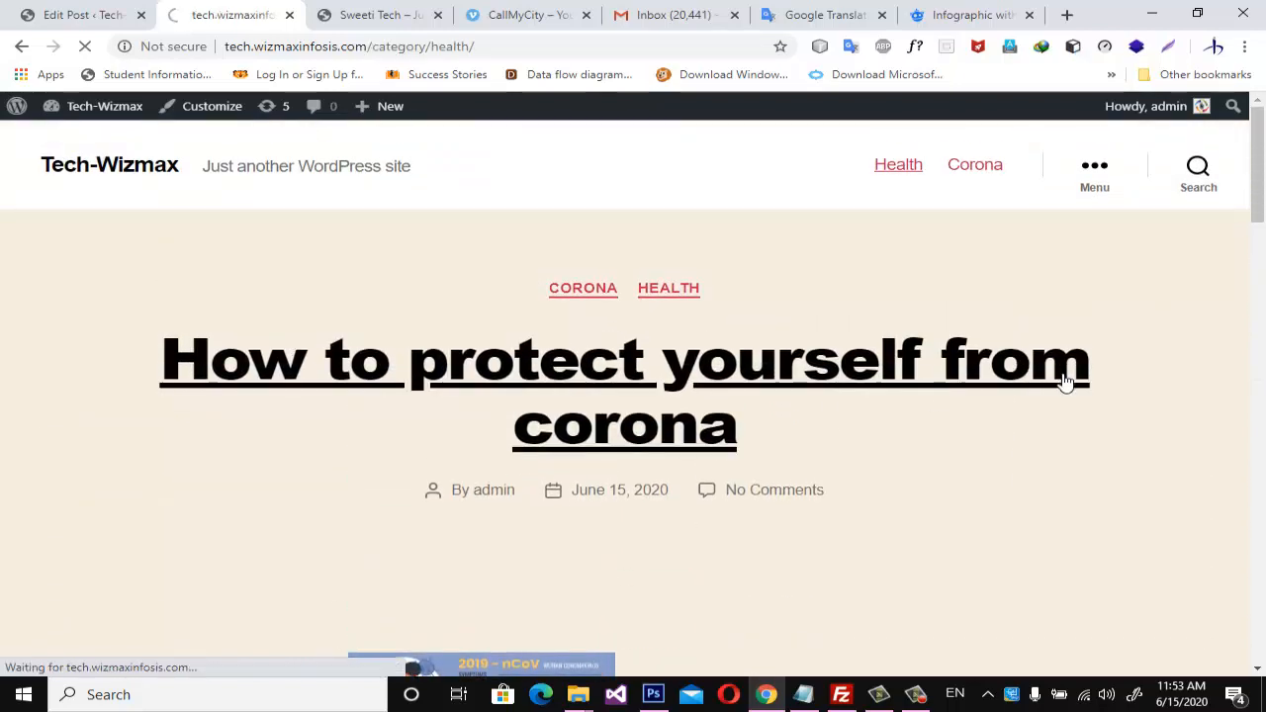
scroll(1060, 381, down, 5)
scroll(1061, 381, down, 2)
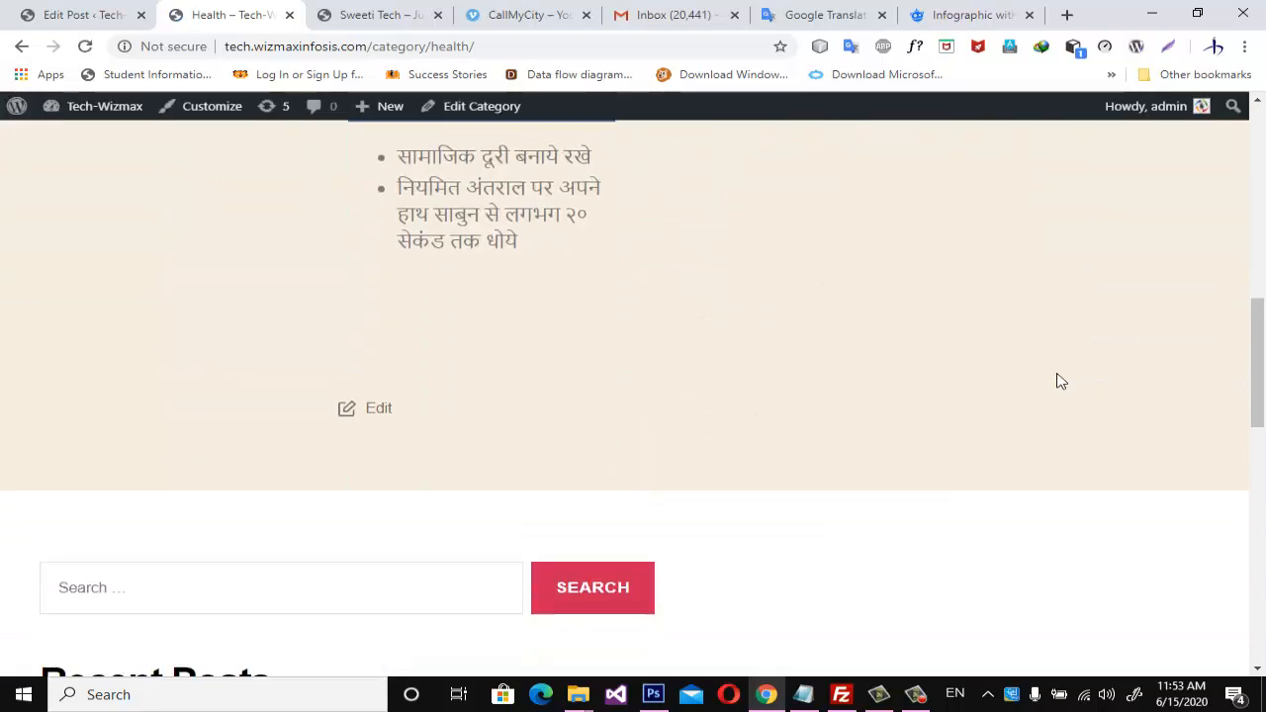
scroll(1060, 381, up, 5)
scroll(1061, 381, down, 3)
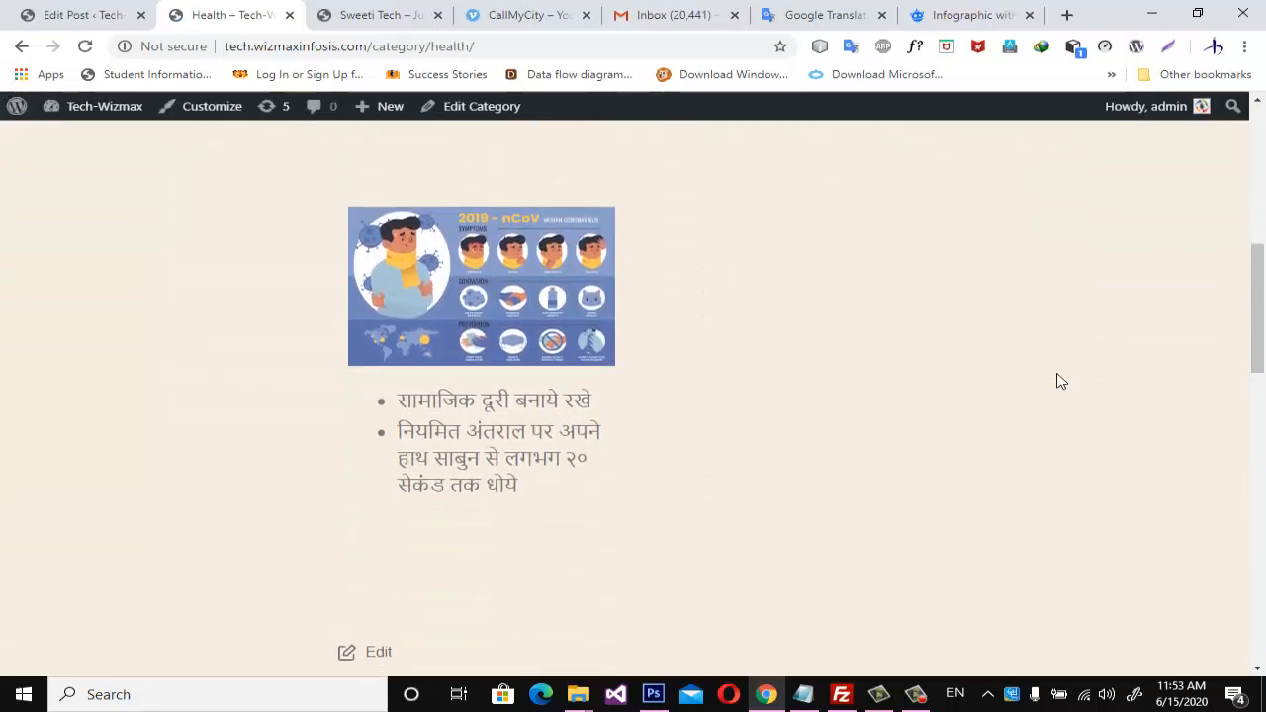
scroll(1060, 381, up, 5)
scroll(1066, 382, down, 5)
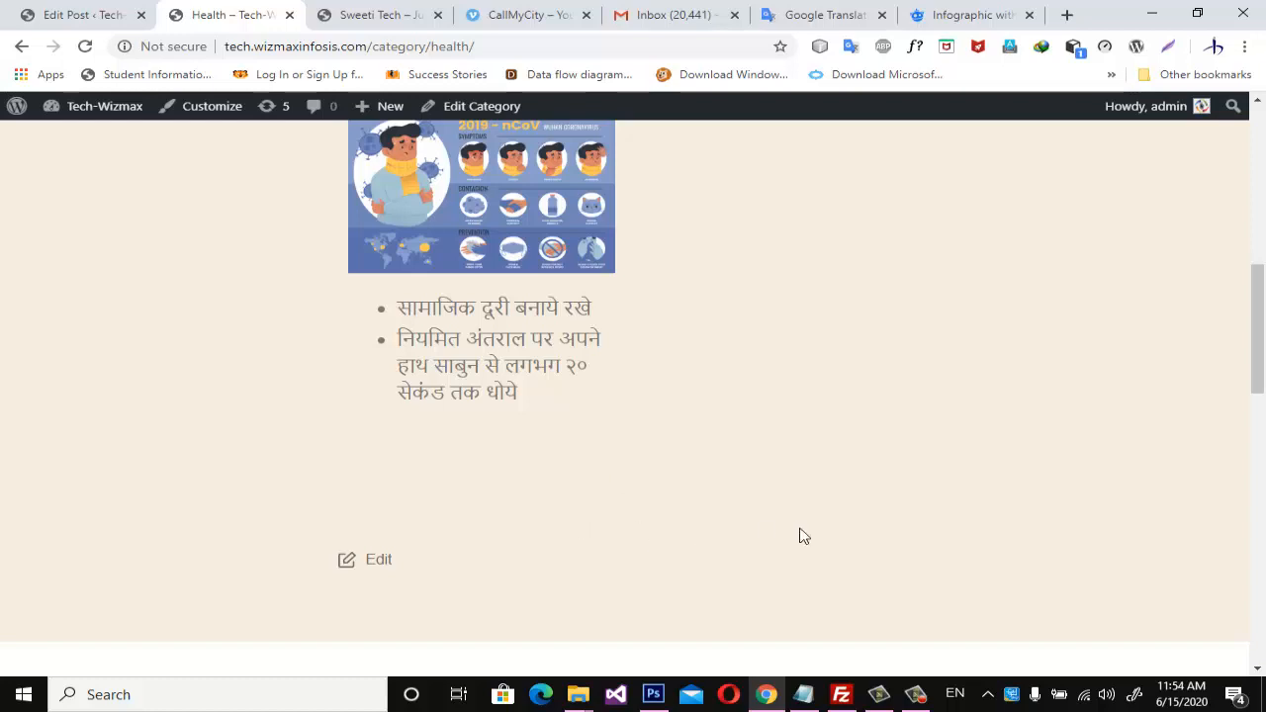
scroll(752, 521, up, 8)
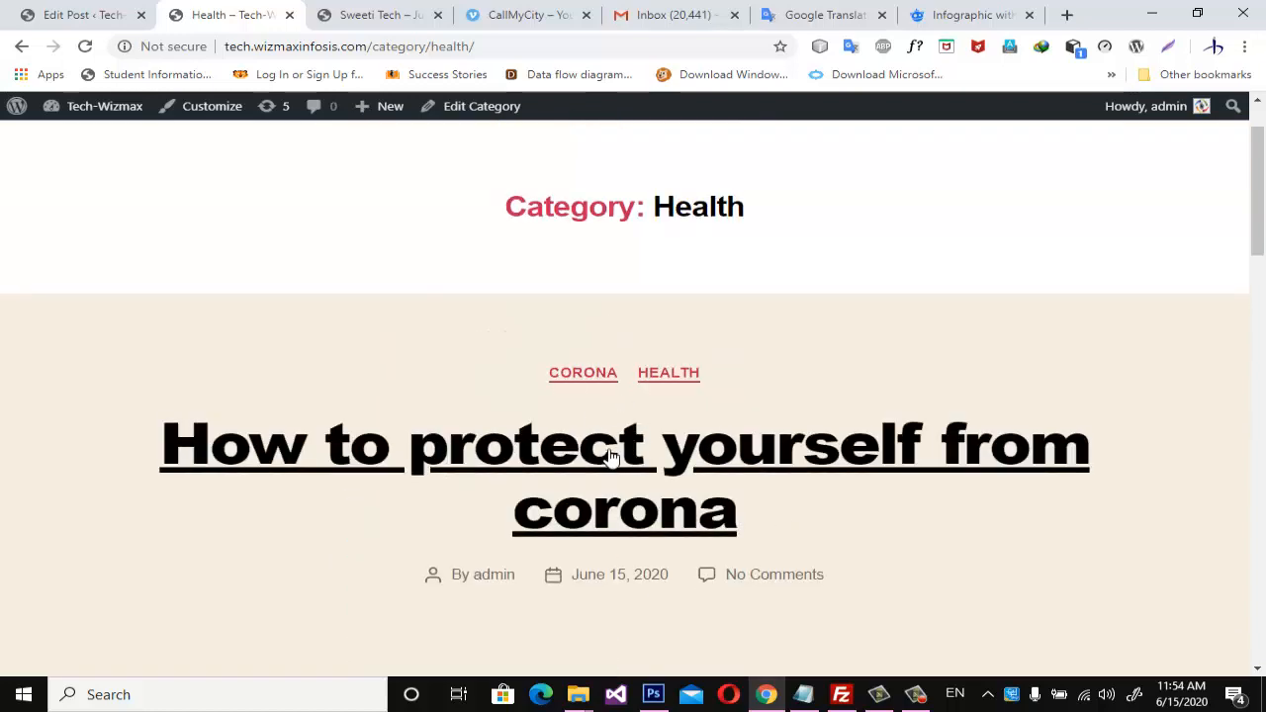
Open the full page of "How to protect yourself from corona" and review its web address and content.
click(651, 452)
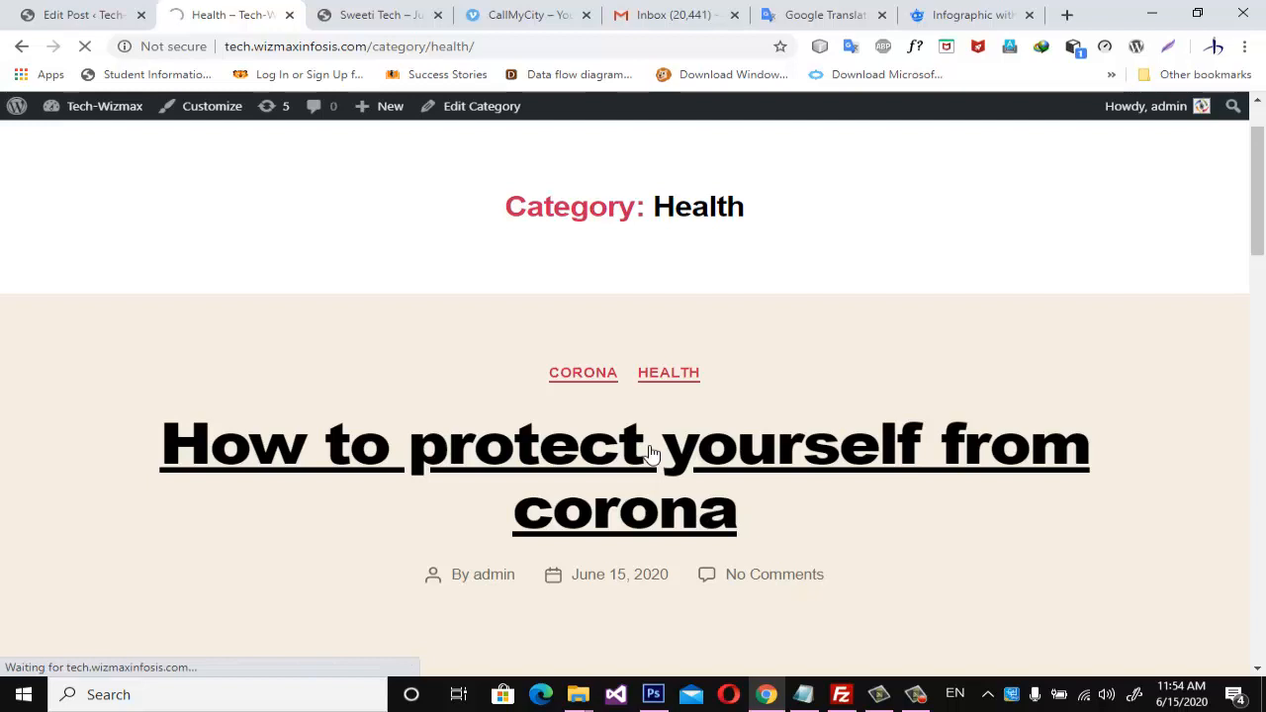
scroll(652, 451, down, 4)
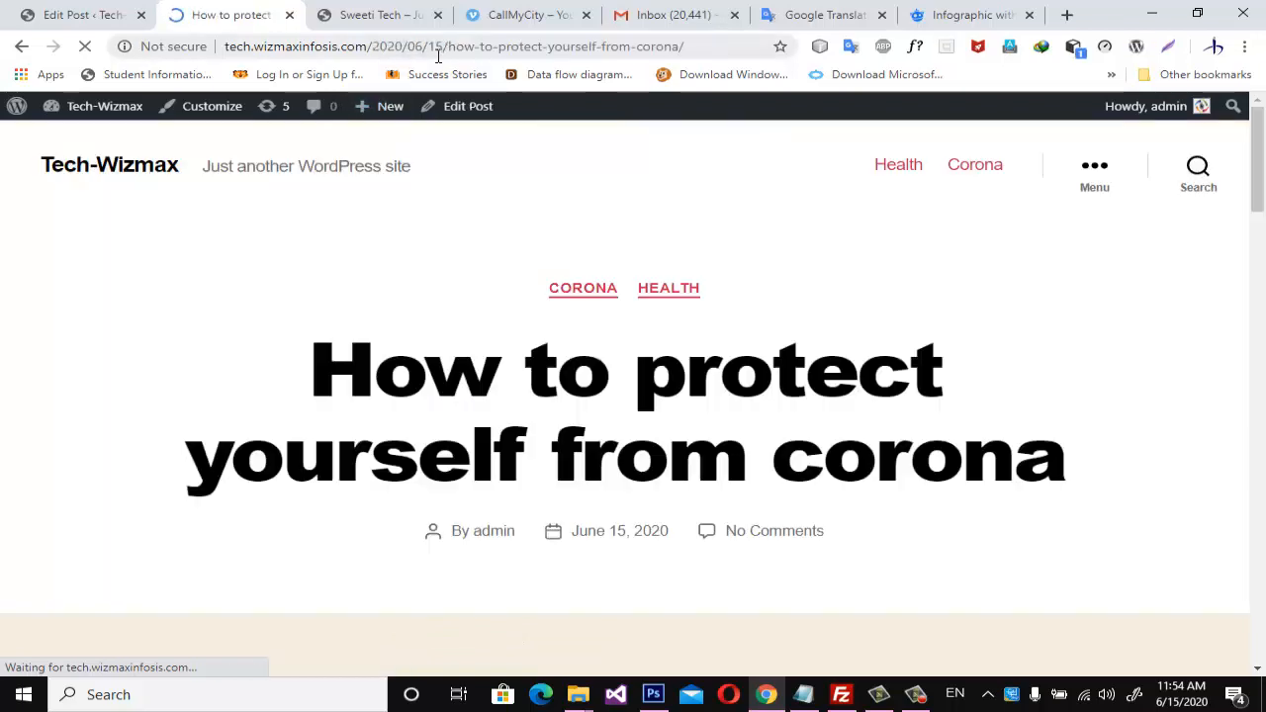
drag(376, 47, 718, 51)
scroll(690, 417, down, 15)
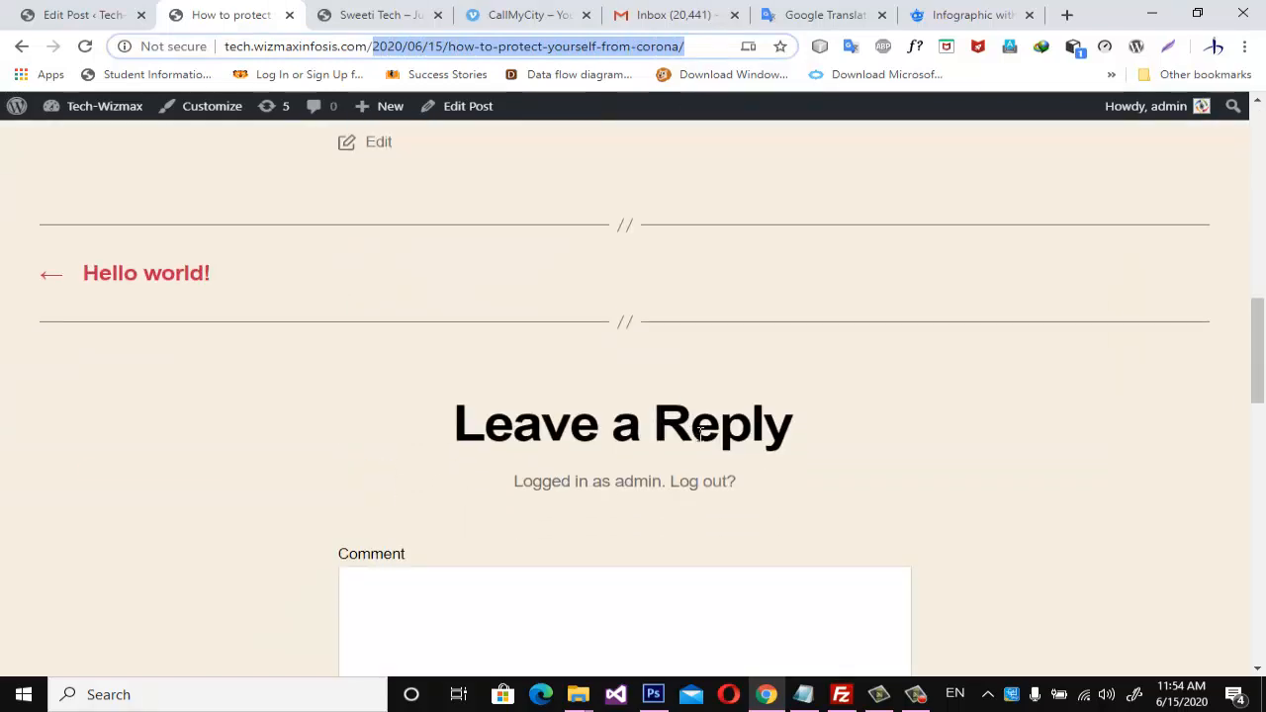
scroll(689, 432, up, 4)
Post the comment "nice artical to protext from corona" in the reply form below the post.
scroll(690, 435, down, 7)
click(439, 242)
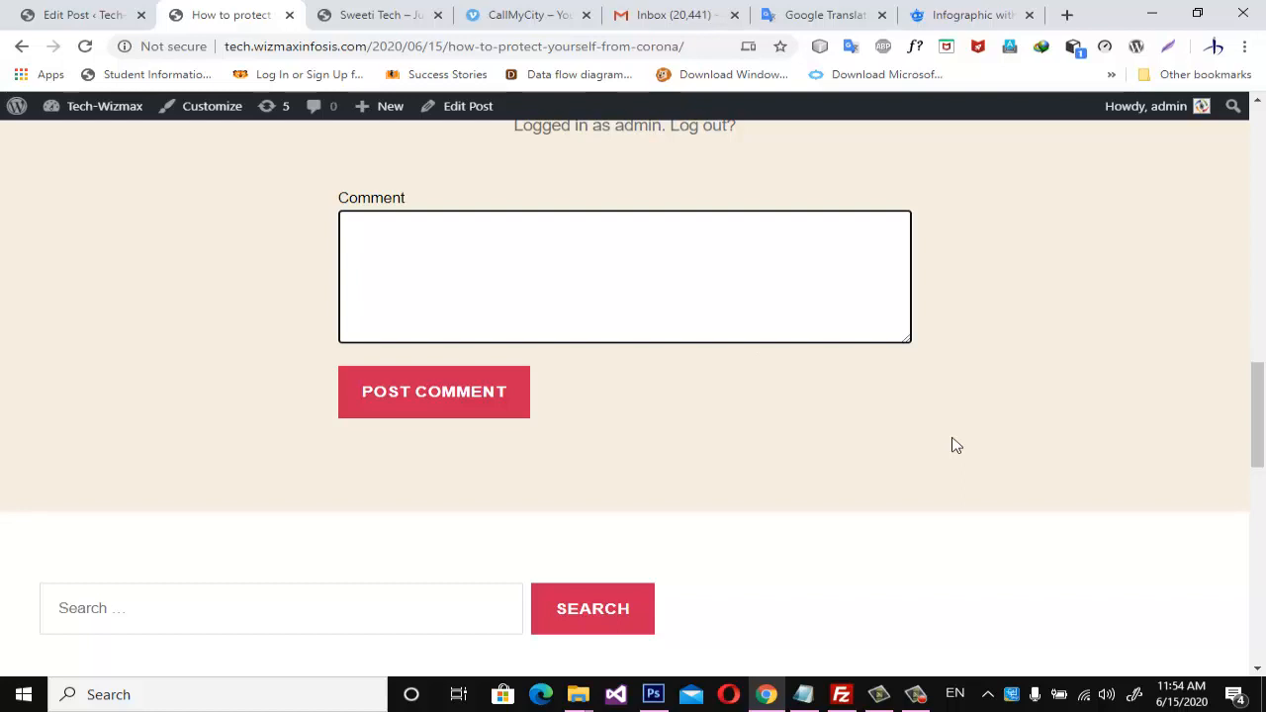
text(nic)
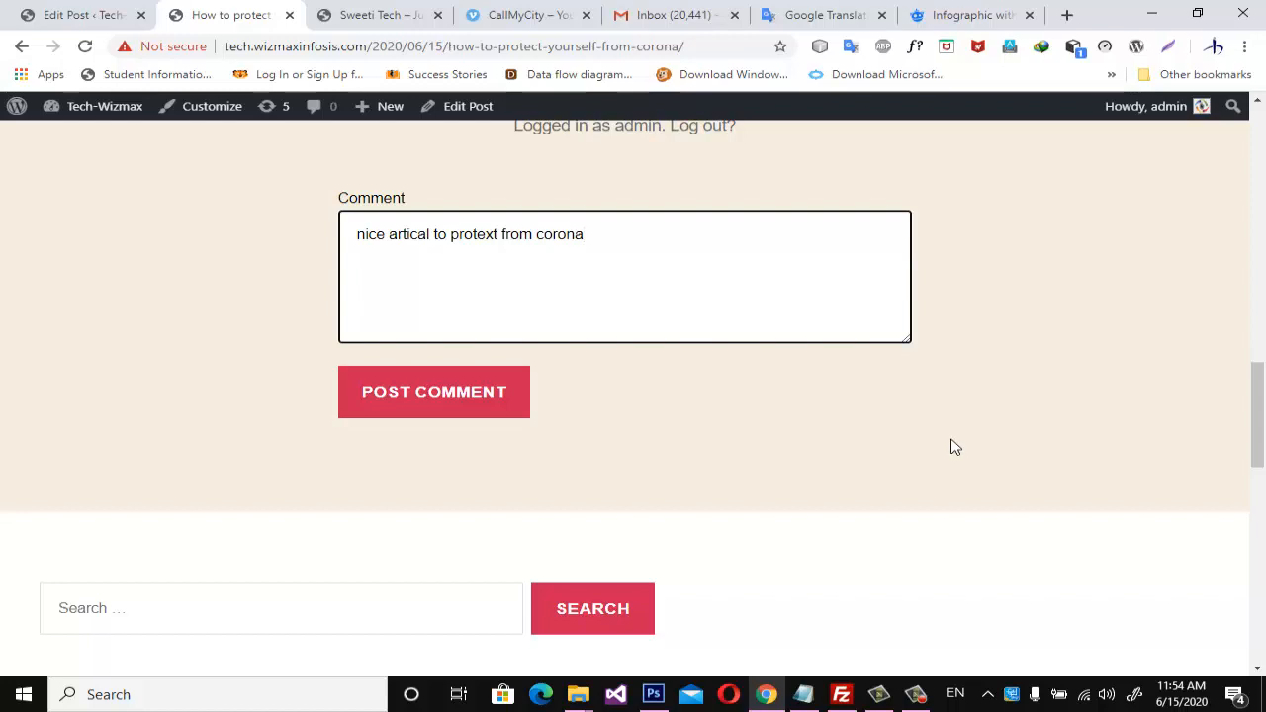
click(400, 406)
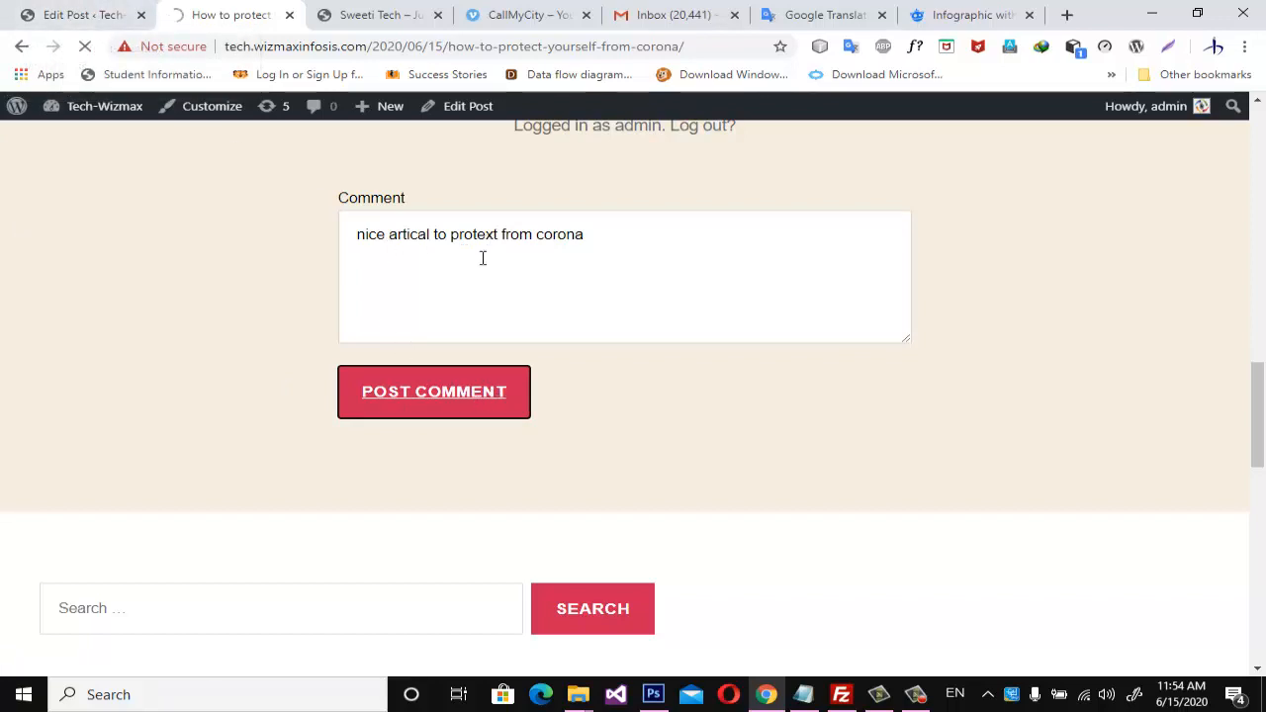
scroll(524, 391, up, 3)
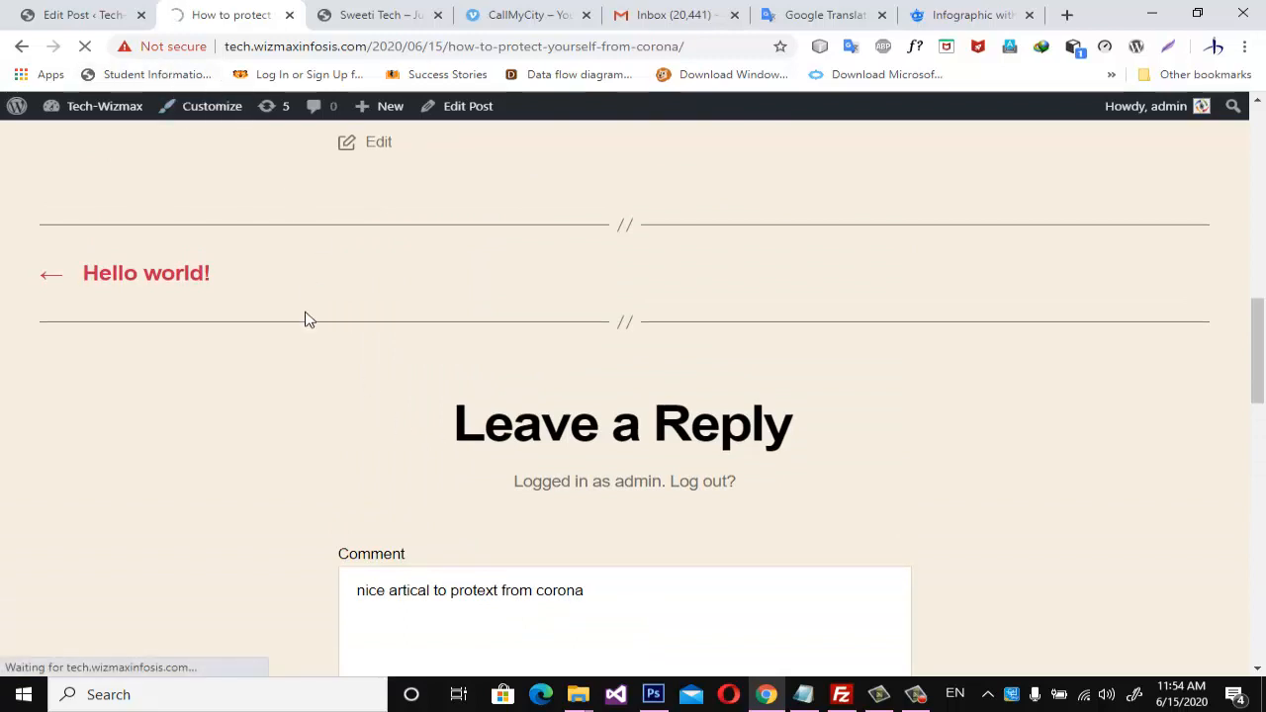
scroll(447, 564, down, 2)
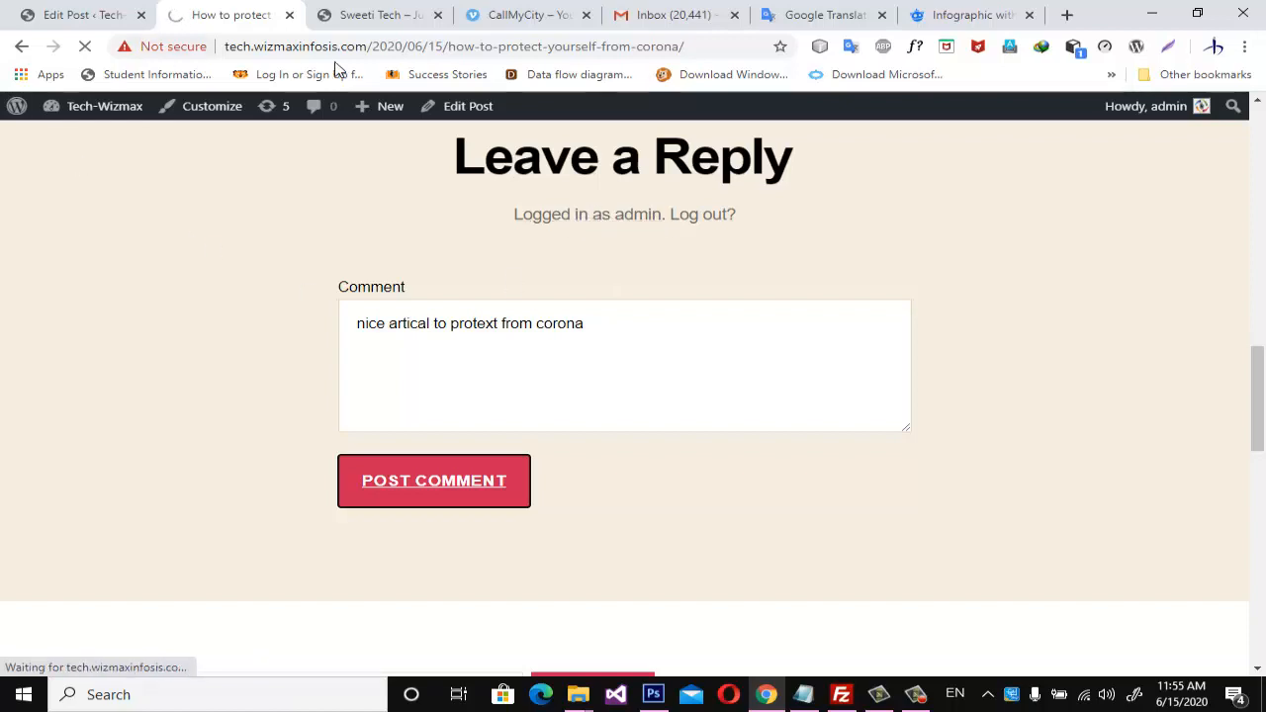
Copy the site address tech.wizmaxinfosis.com, switch to Firefox from the desktop and maximize its window.
drag(370, 48, 194, 36)
key(ctrl+c)
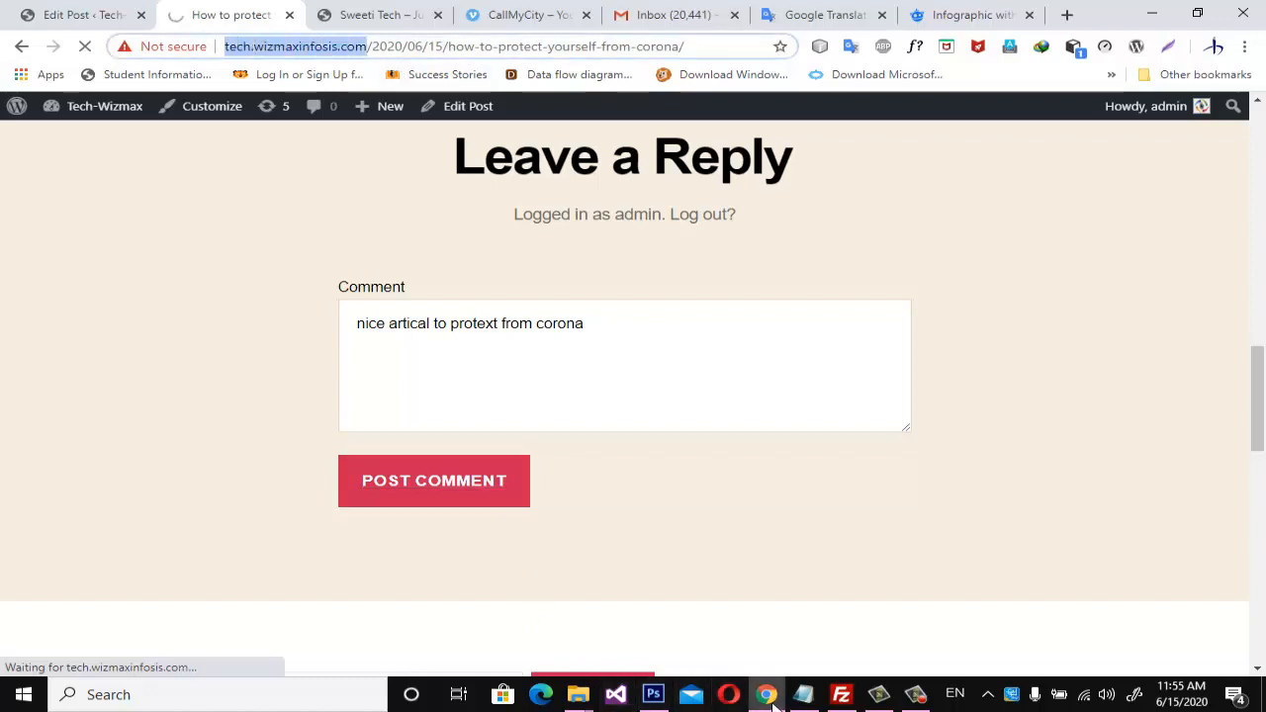
click(538, 698)
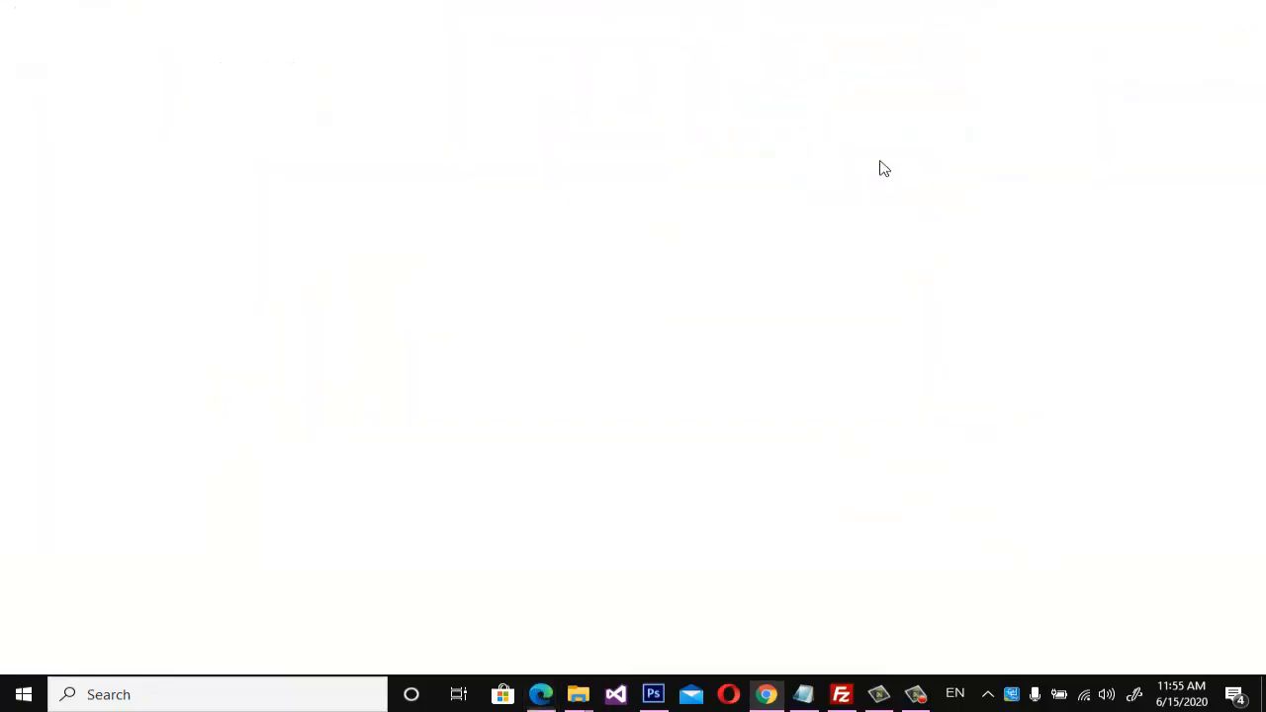
click(1244, 12)
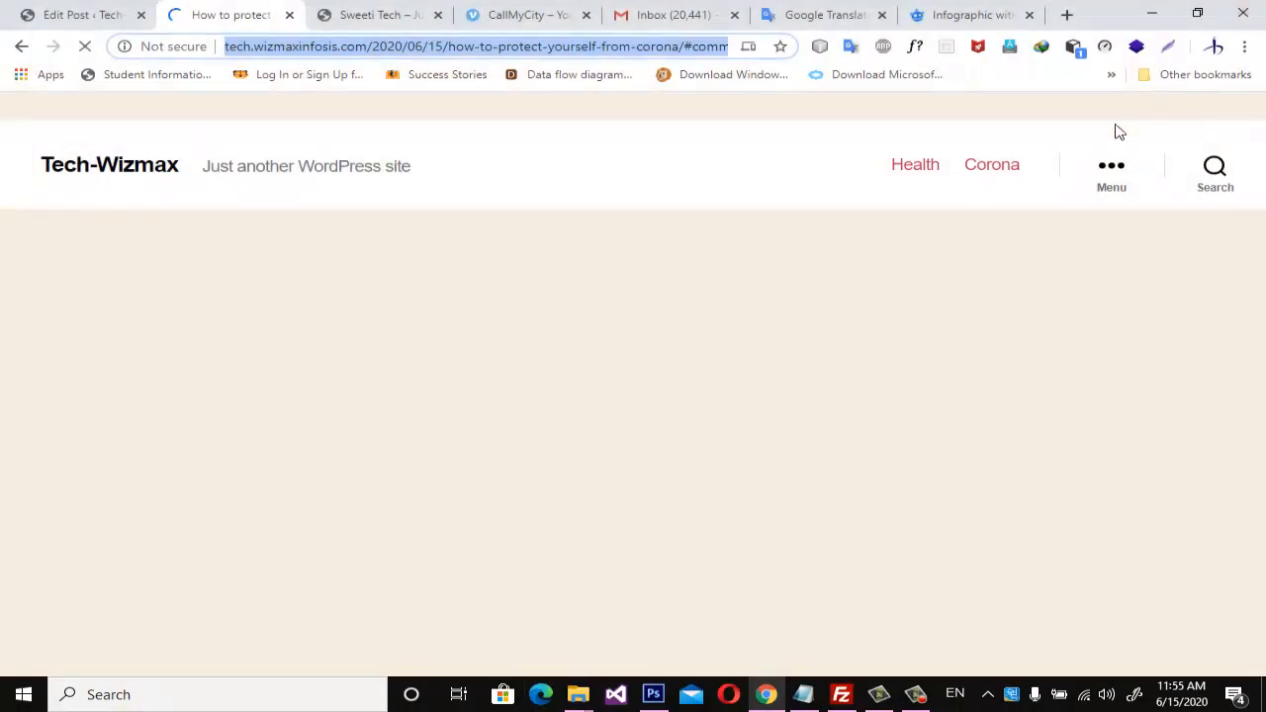
click(1264, 694)
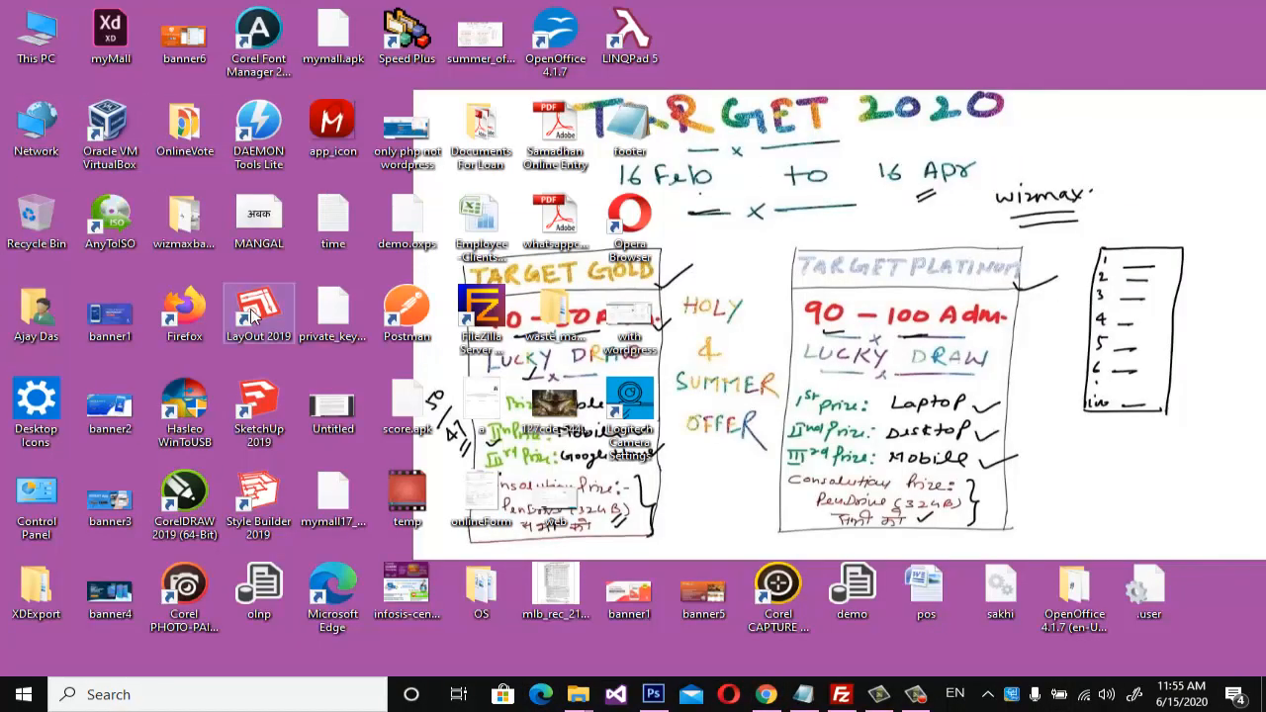
double_click(204, 317)
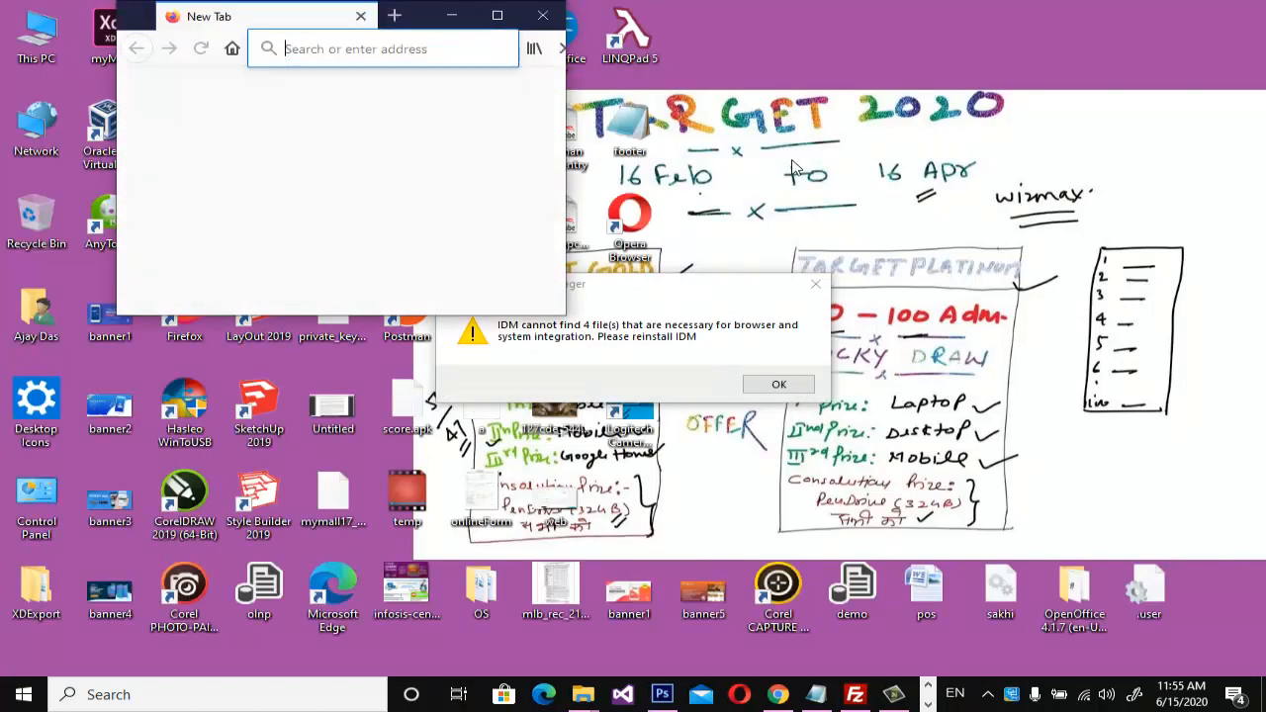
click(500, 16)
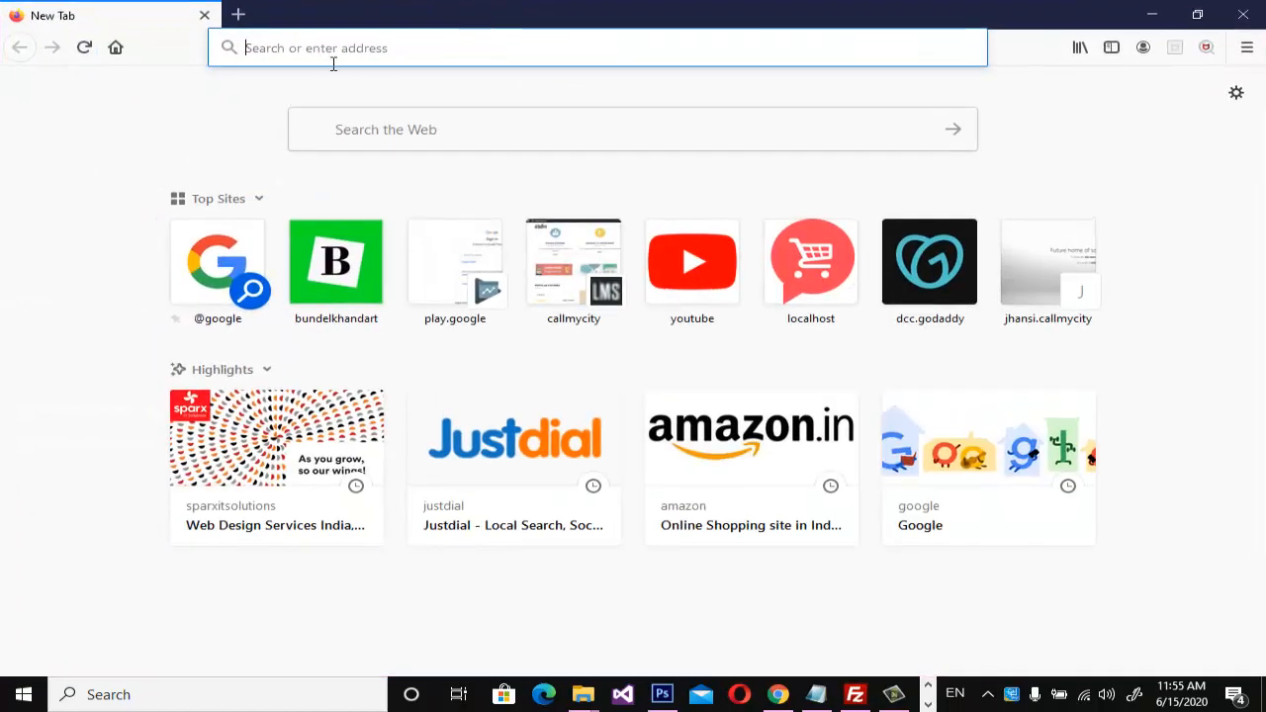
Load tech.wizmaxinfosis.com in Firefox, dismiss the BSNL page and close the extra tab it opens.
key(ctrl+v)
key(Return)
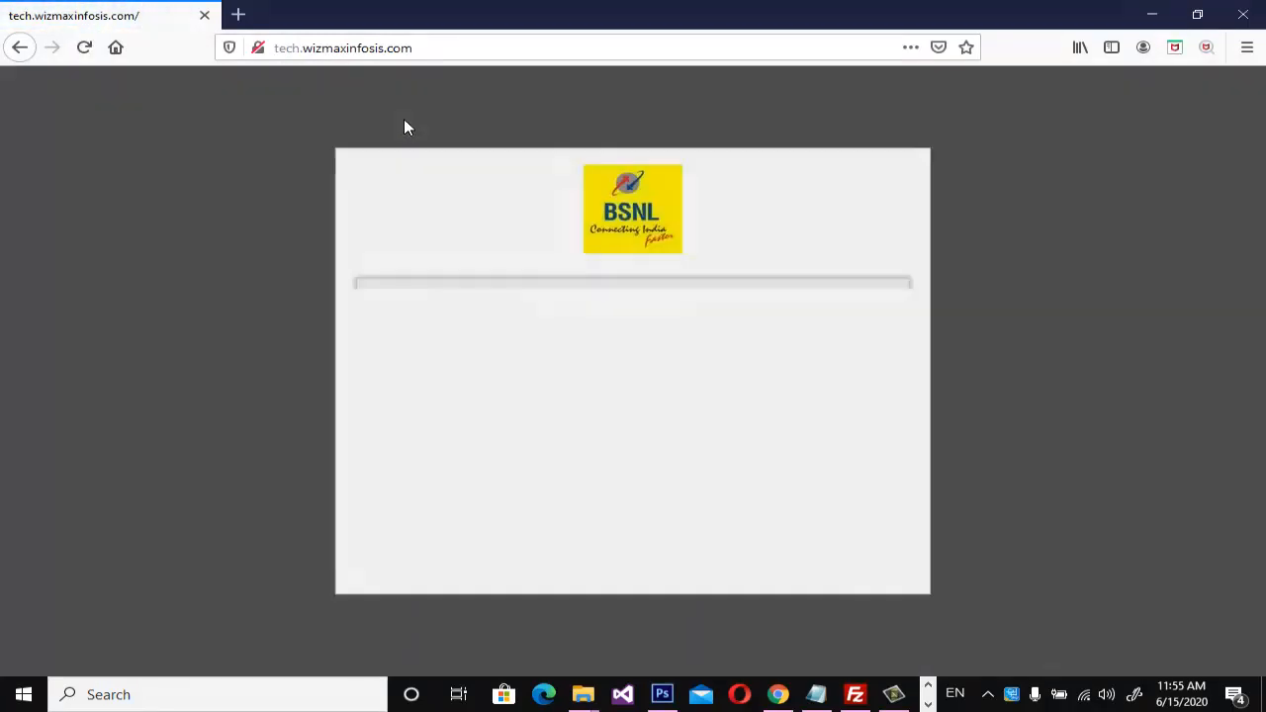
click(929, 164)
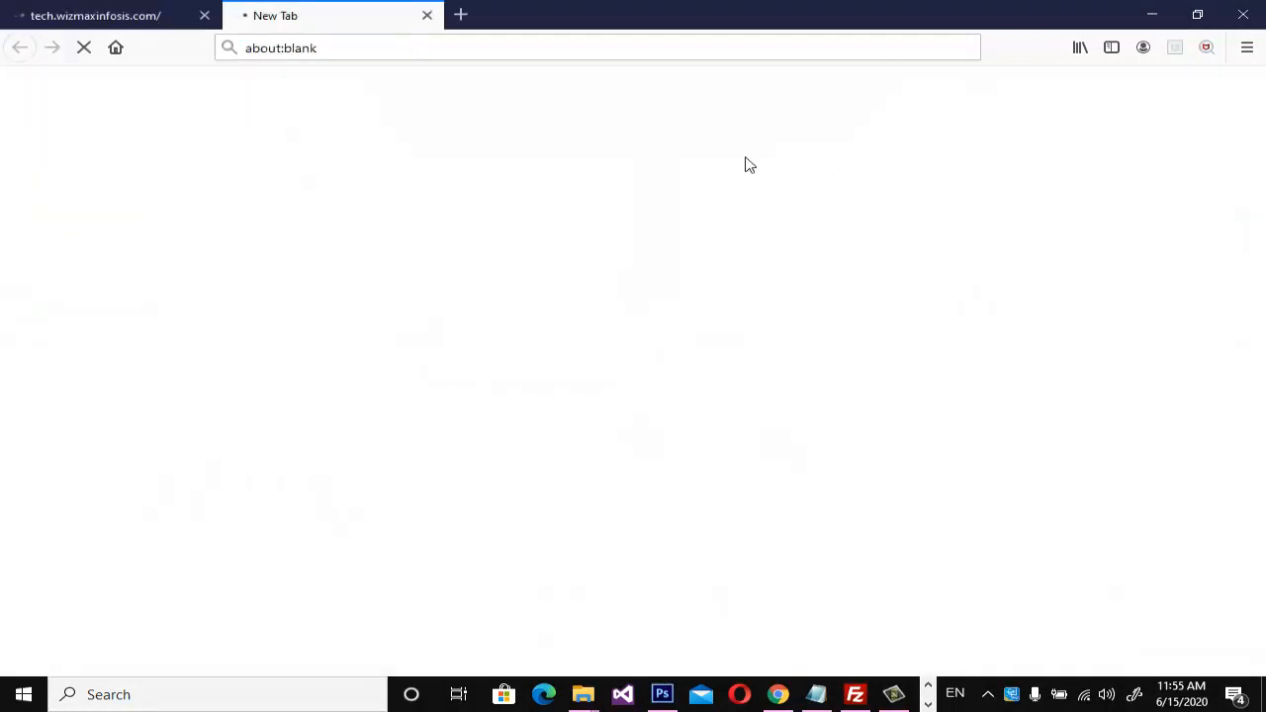
click(423, 14)
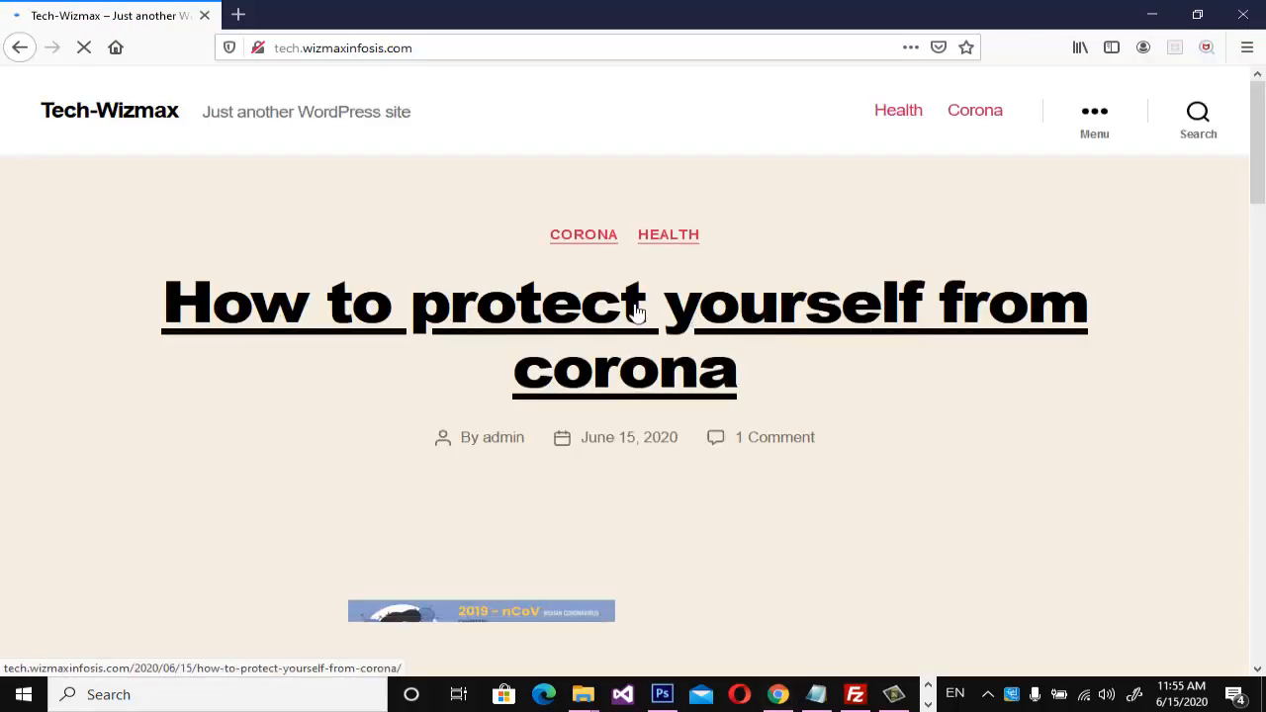
Look over the home page's corona article and open the full page of "How to protect yourself from corona".
scroll(641, 301, down, 2)
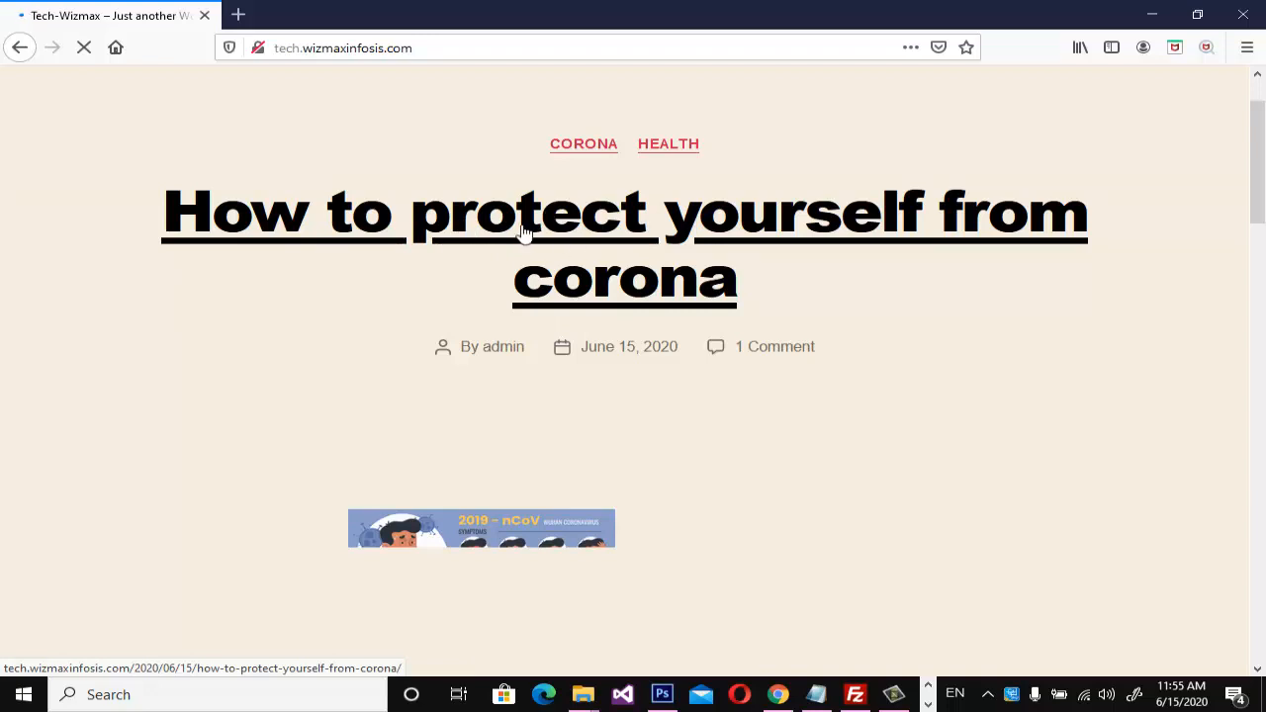
scroll(554, 237, down, 4)
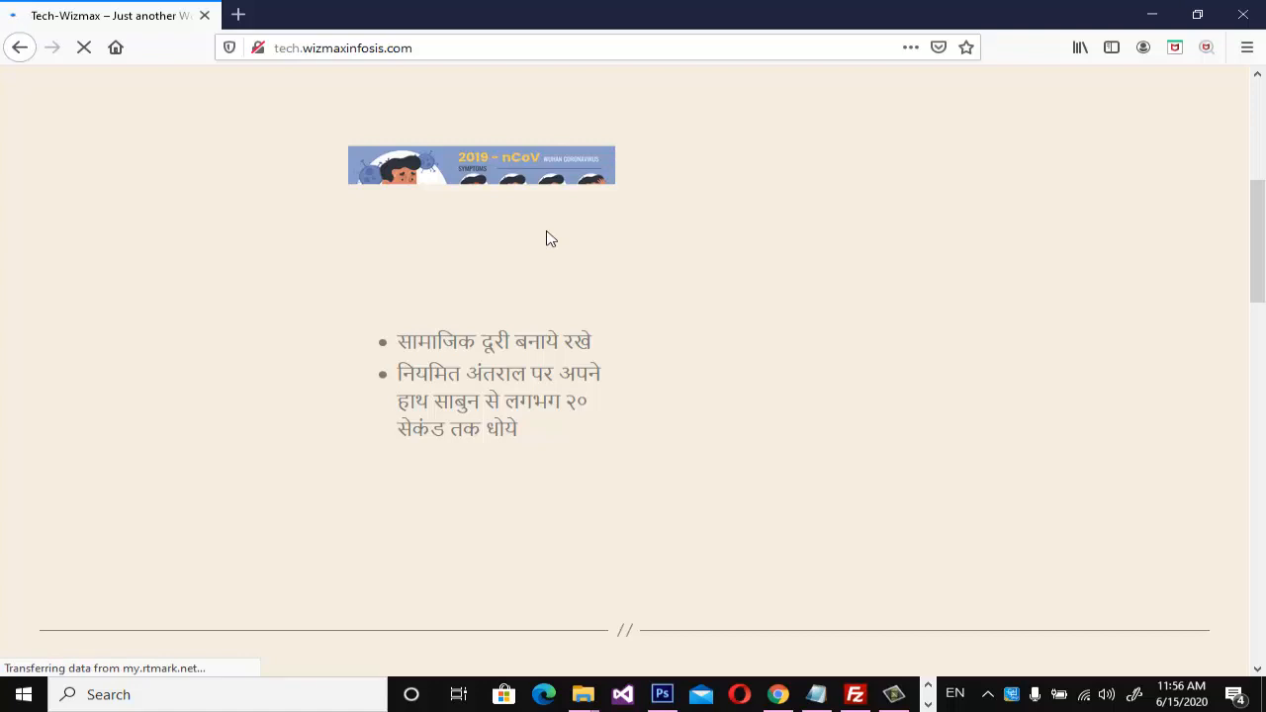
scroll(551, 238, down, 4)
scroll(551, 238, up, 9)
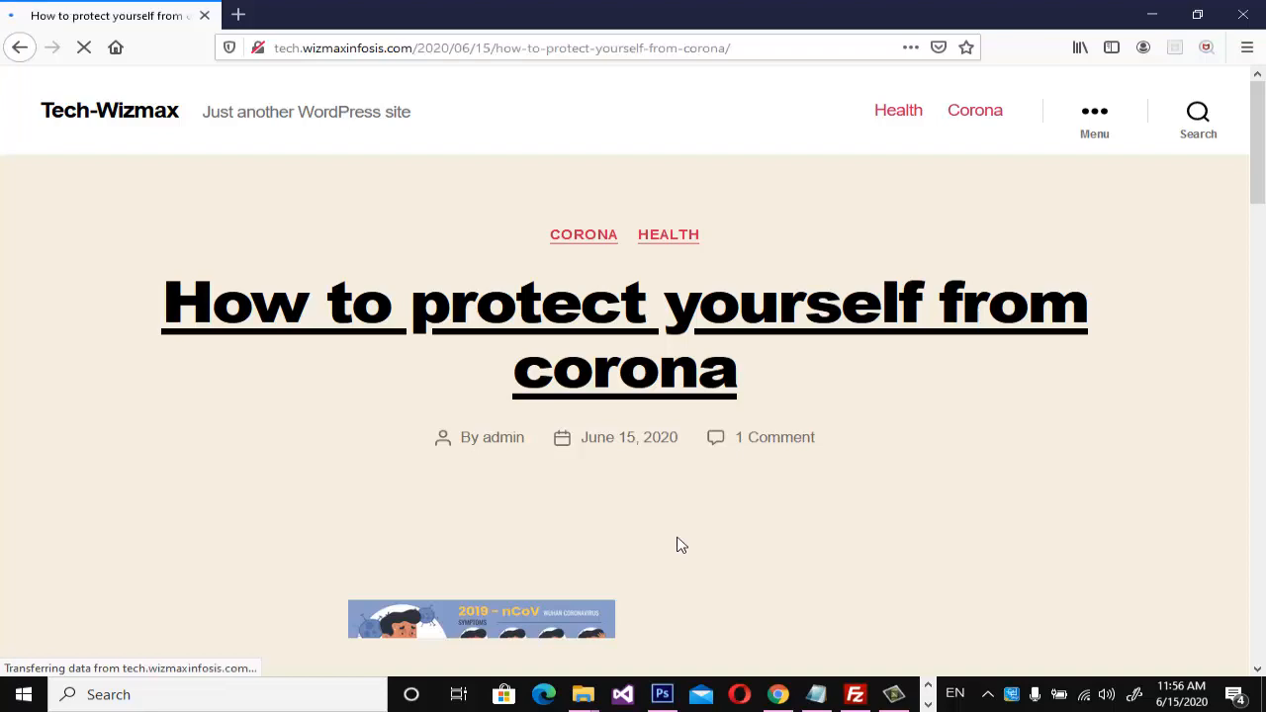
Examine the post's content and its comment section as a logged-out visitor.
scroll(564, 490, down, 15)
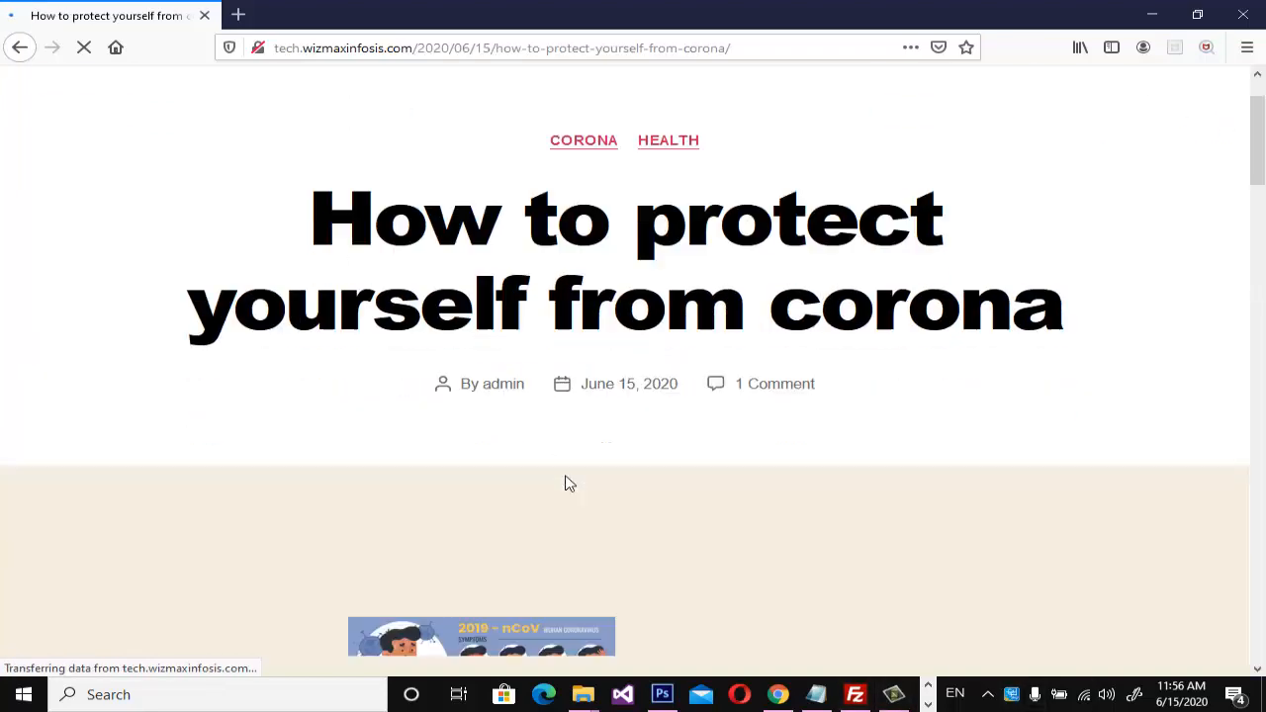
scroll(574, 485, down, 6)
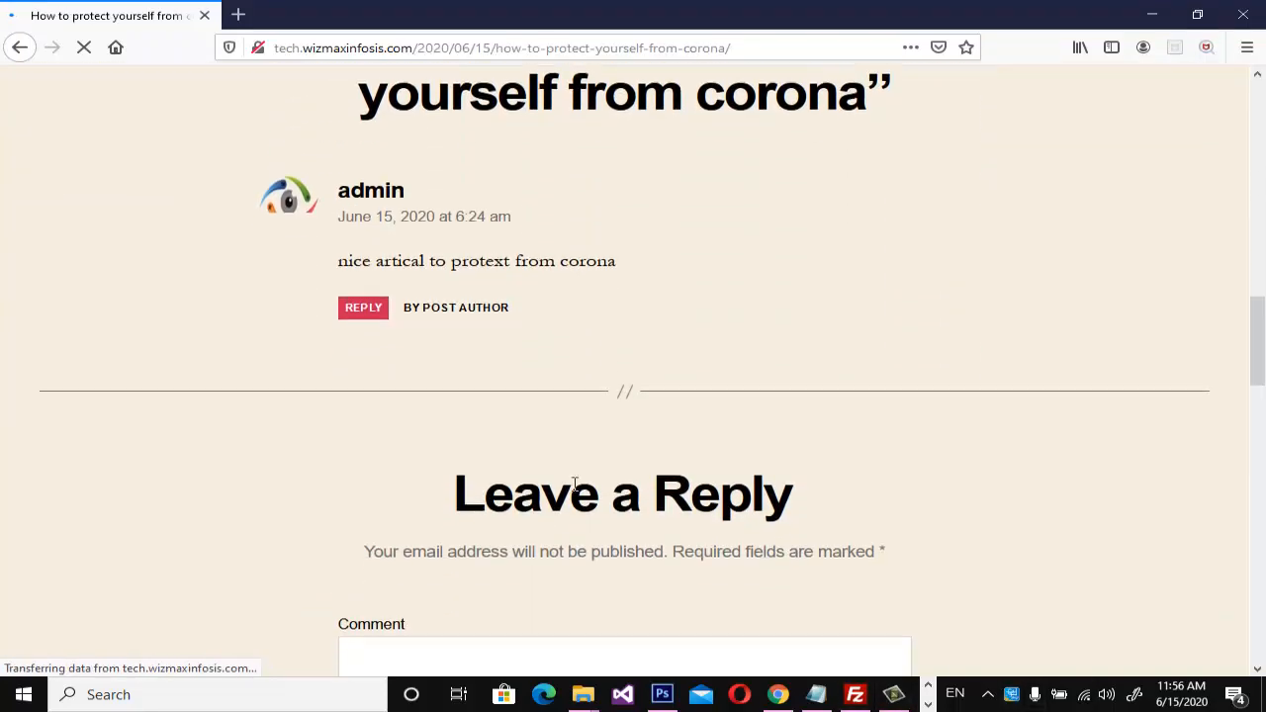
scroll(574, 485, up, 3)
scroll(575, 485, up, 2)
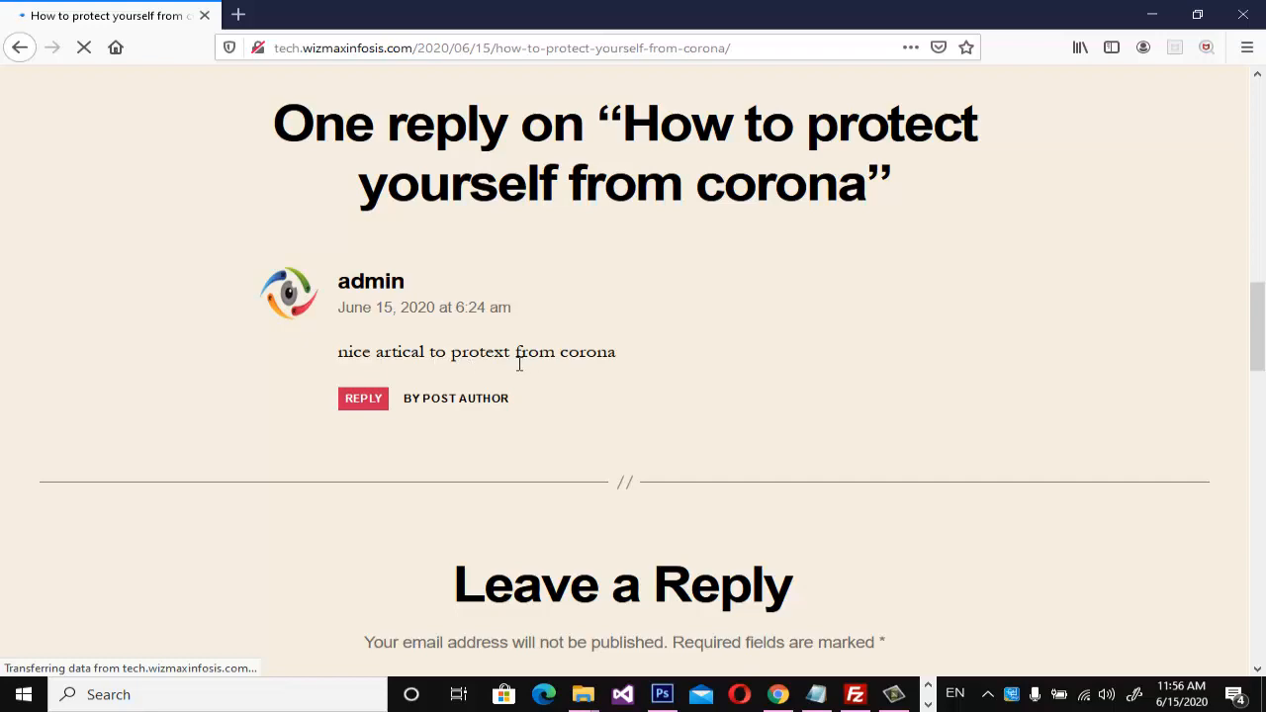
scroll(518, 364, down, 4)
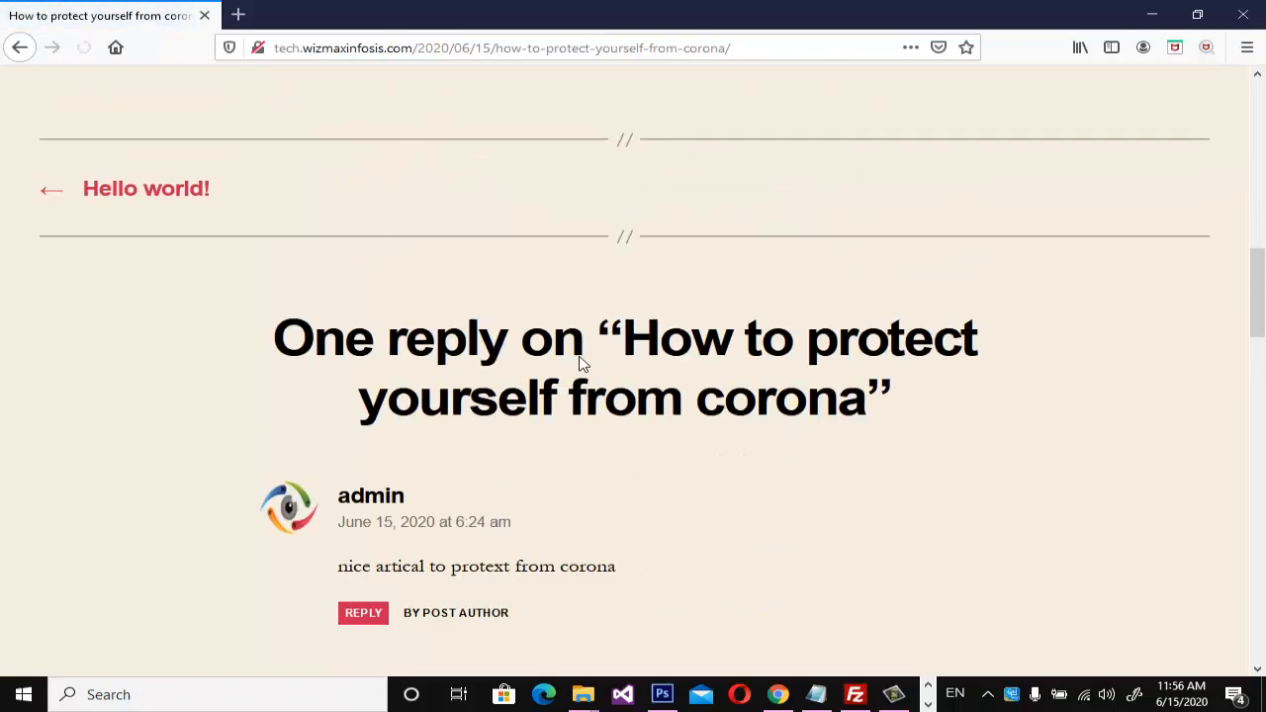
Post the guest comment "nice" under the name "demo", filling in the commenter's e-mail and leaving the website empty.
scroll(580, 362, down, 10)
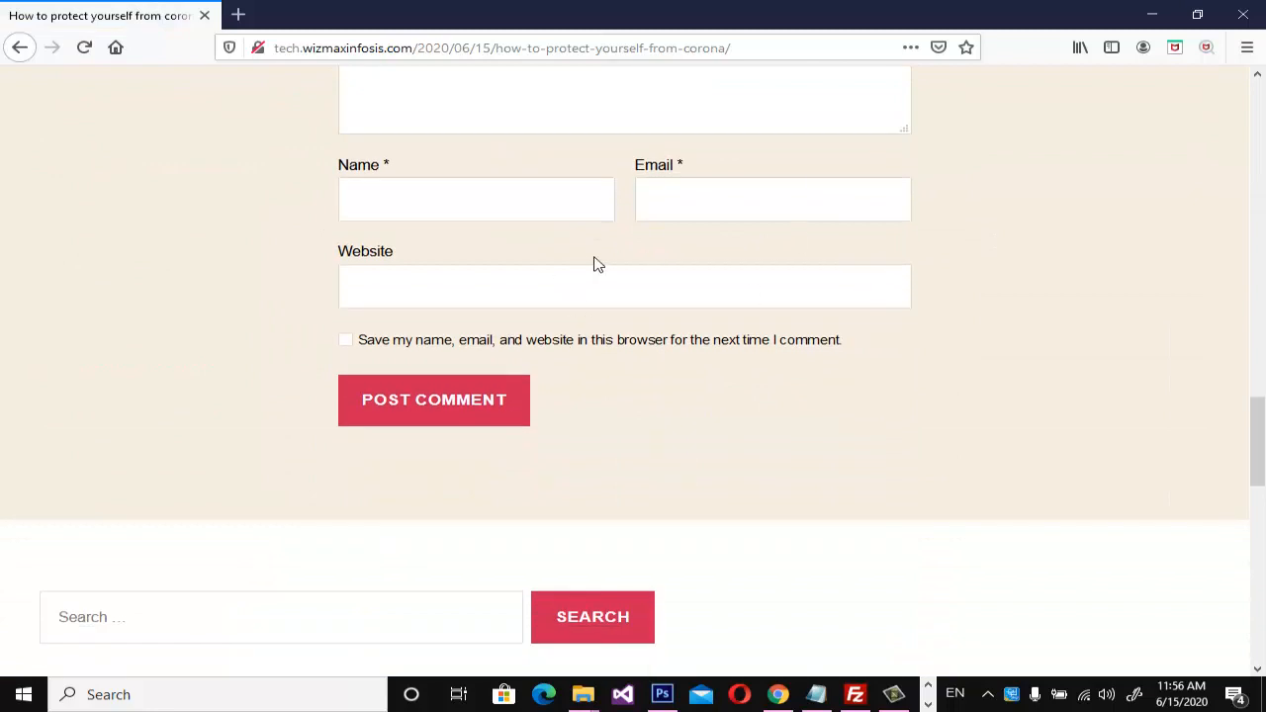
scroll(598, 266, up, 3)
click(487, 315)
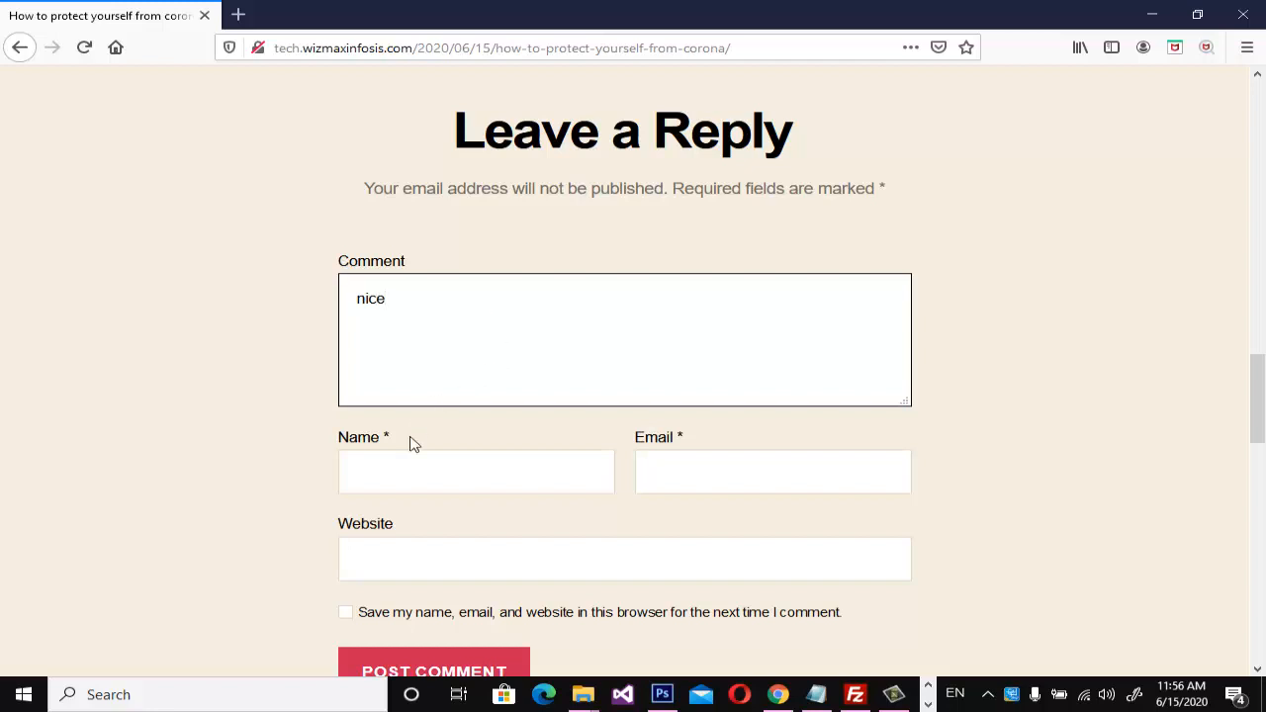
click(405, 485)
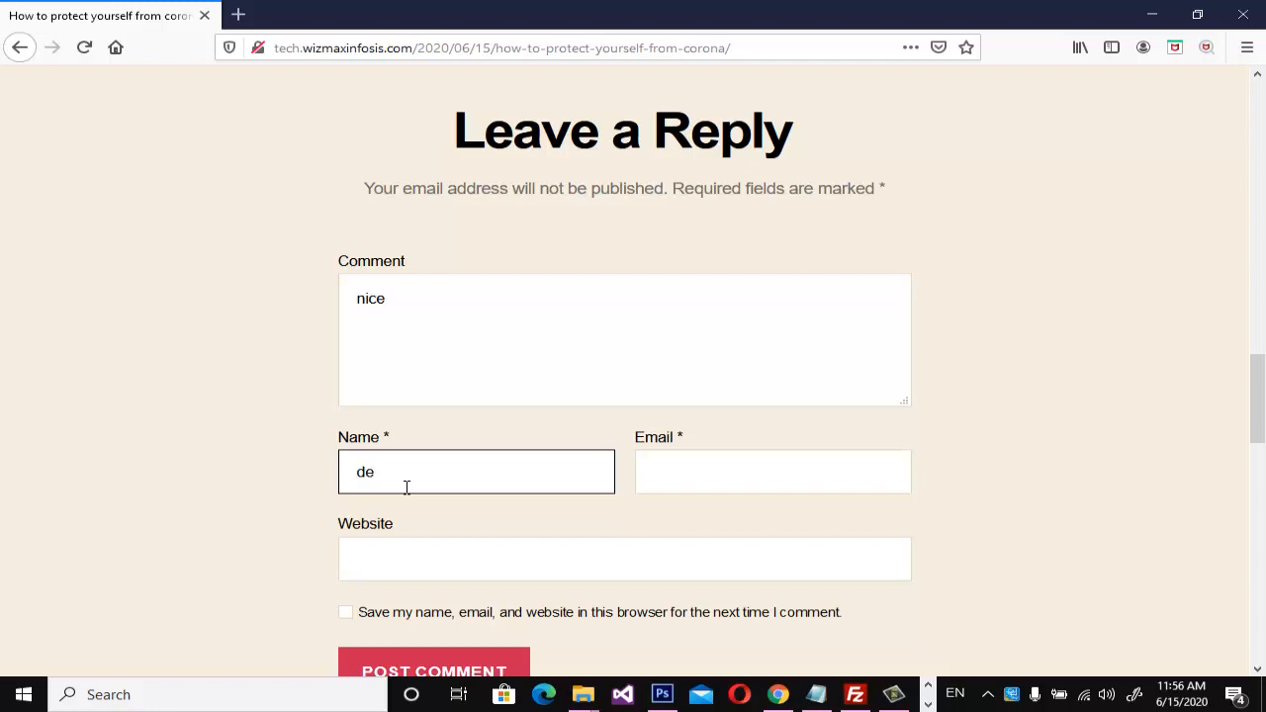
click(732, 481)
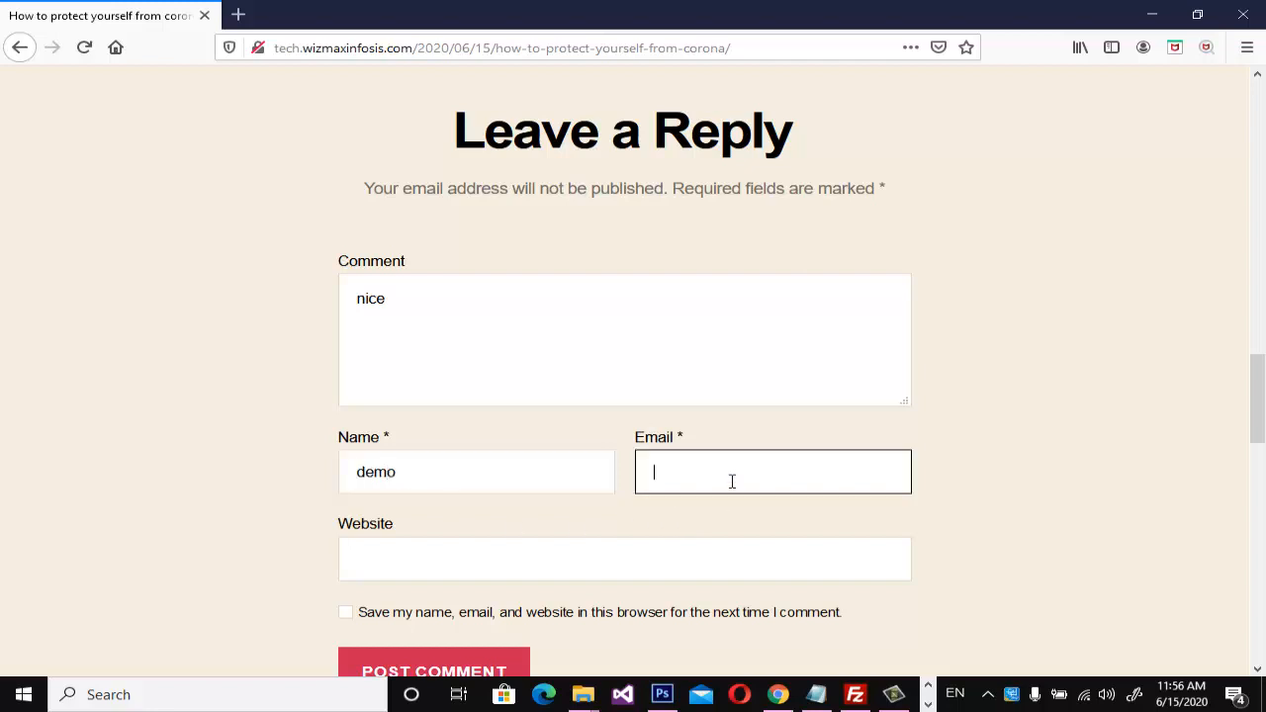
text(demo@gmail.com)
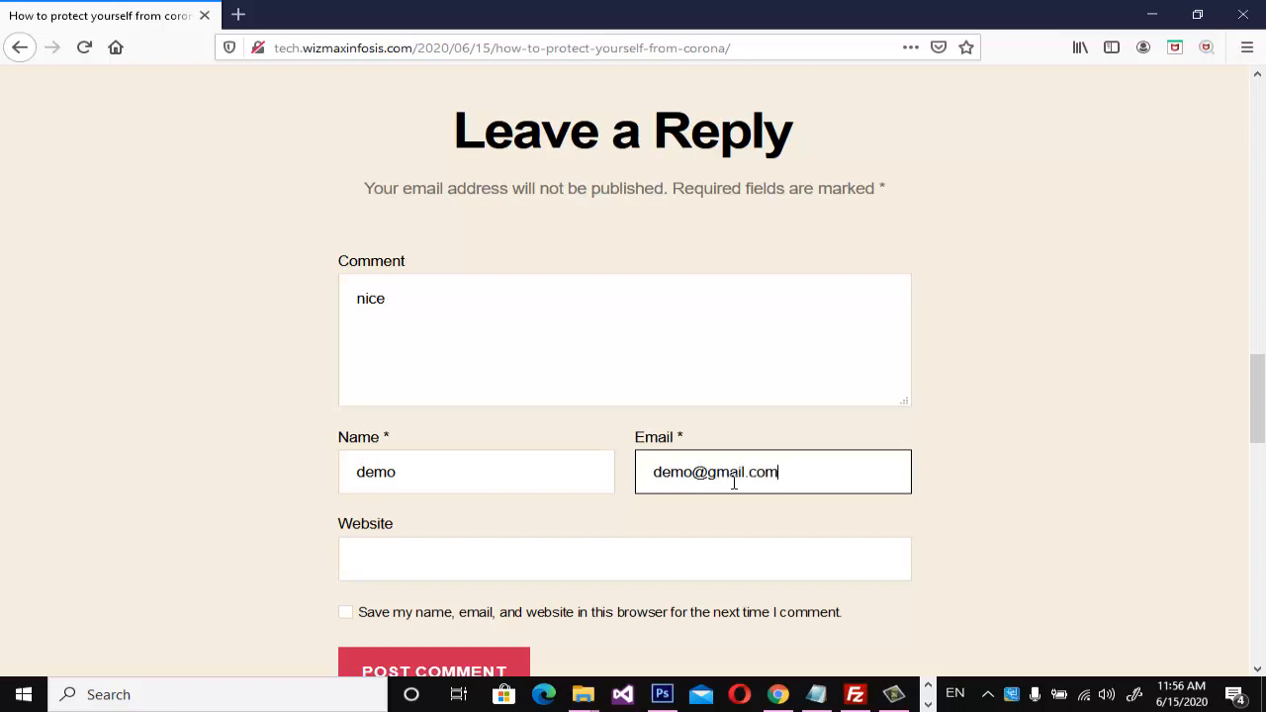
scroll(687, 593, down, 2)
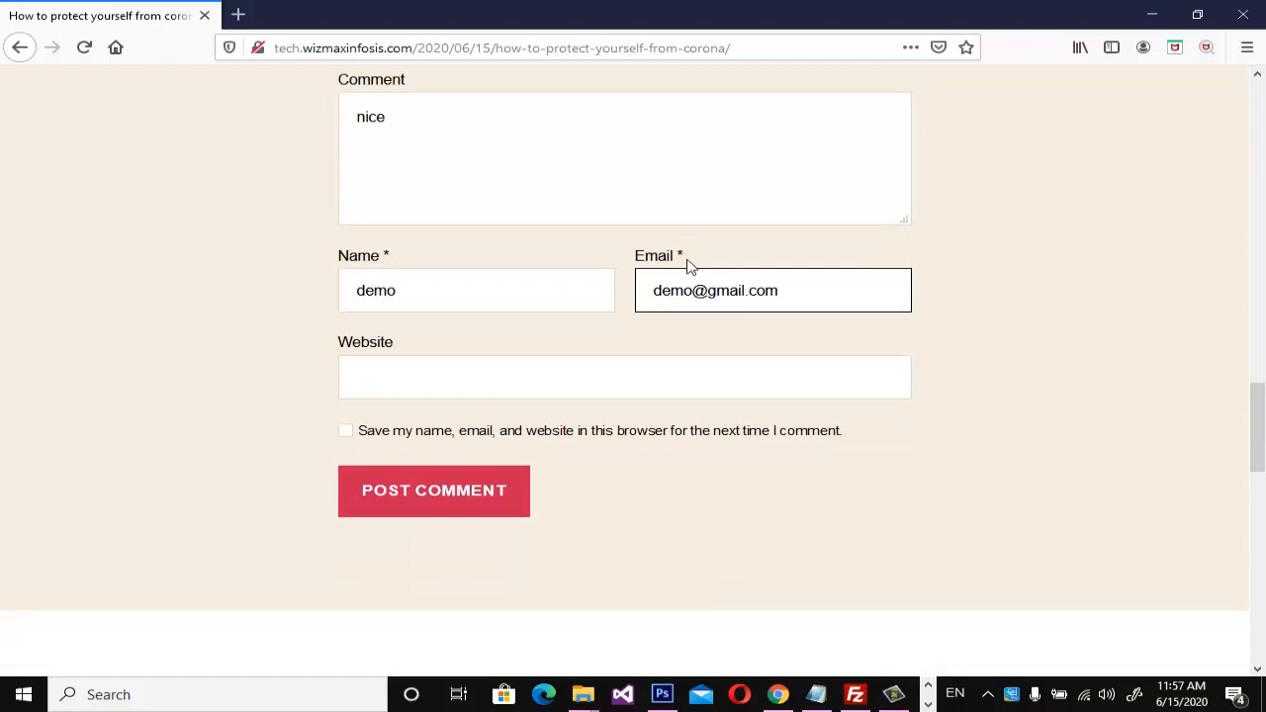
click(389, 507)
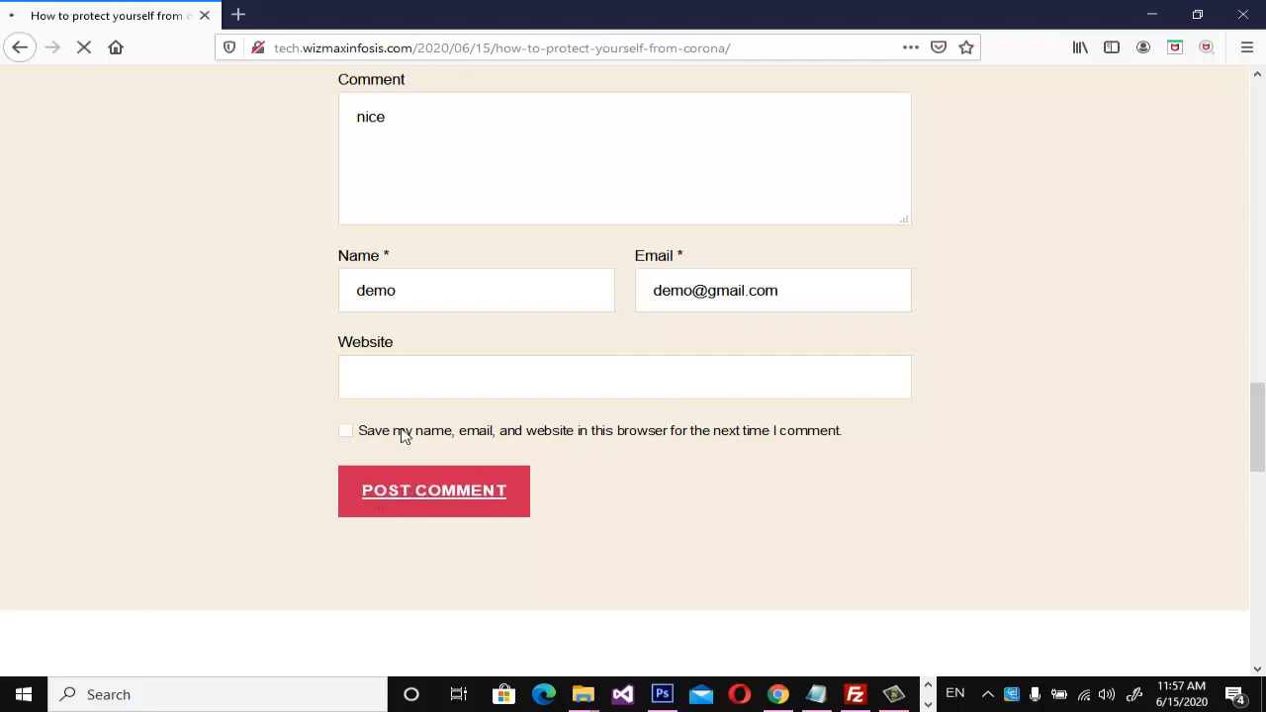
Check the post's comment count and replies for the guest comment's status.
scroll(485, 395, up, 10)
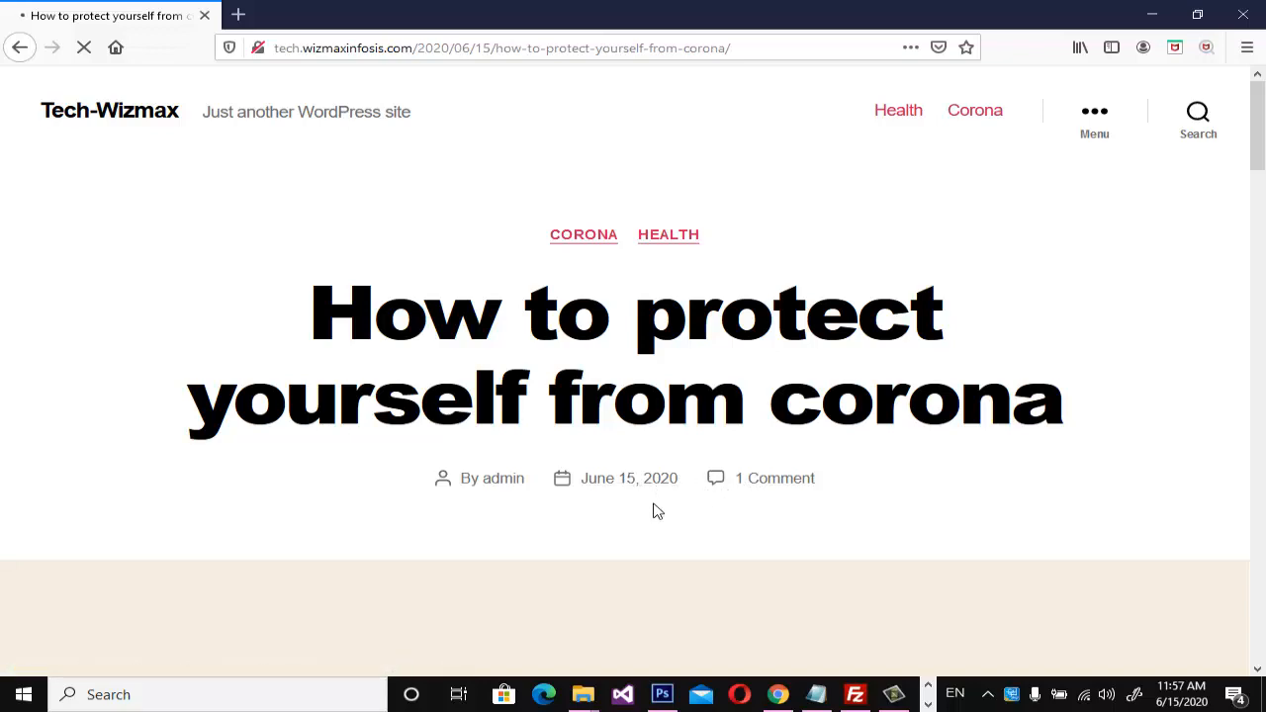
scroll(655, 519, down, 15)
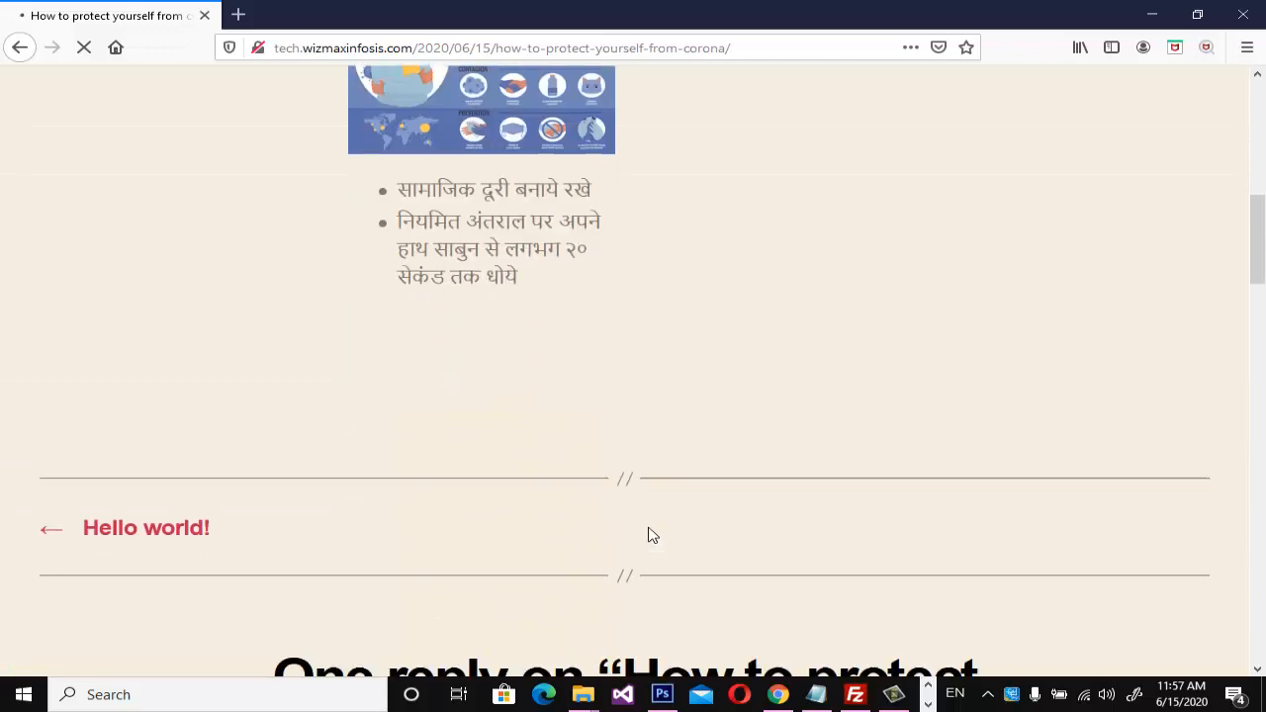
scroll(648, 530, down, 3)
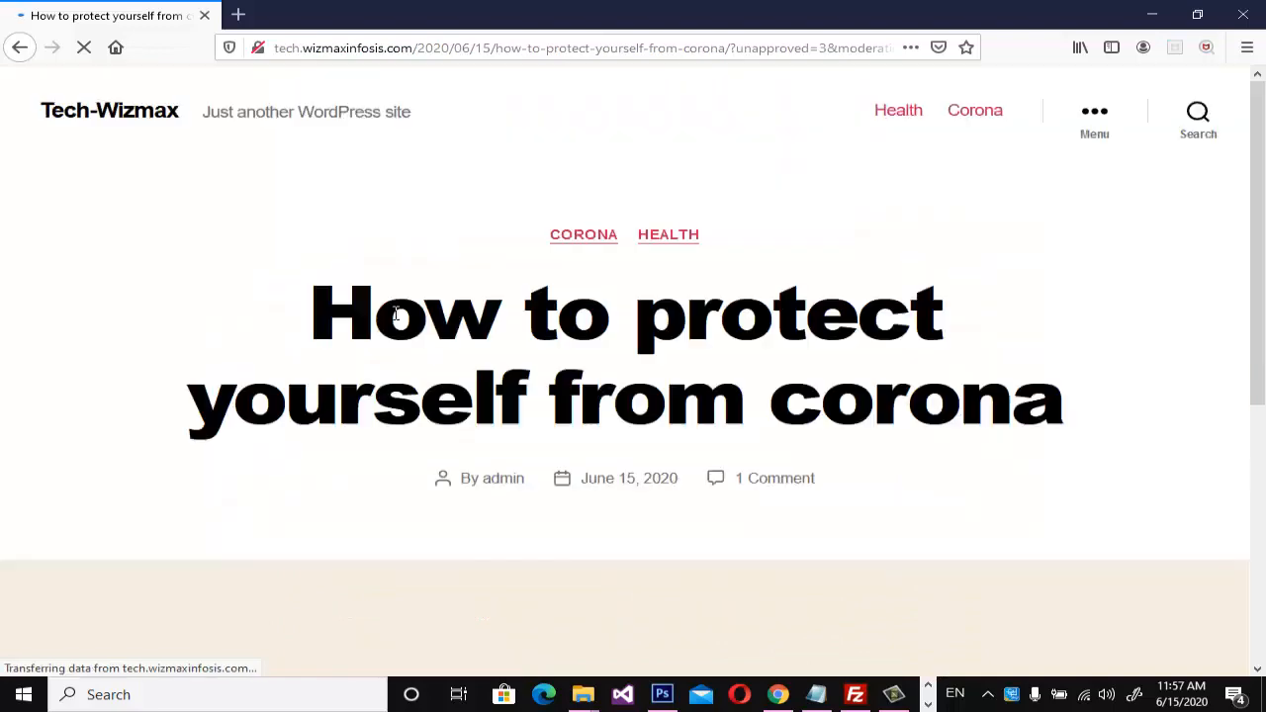
scroll(487, 430, down, 3)
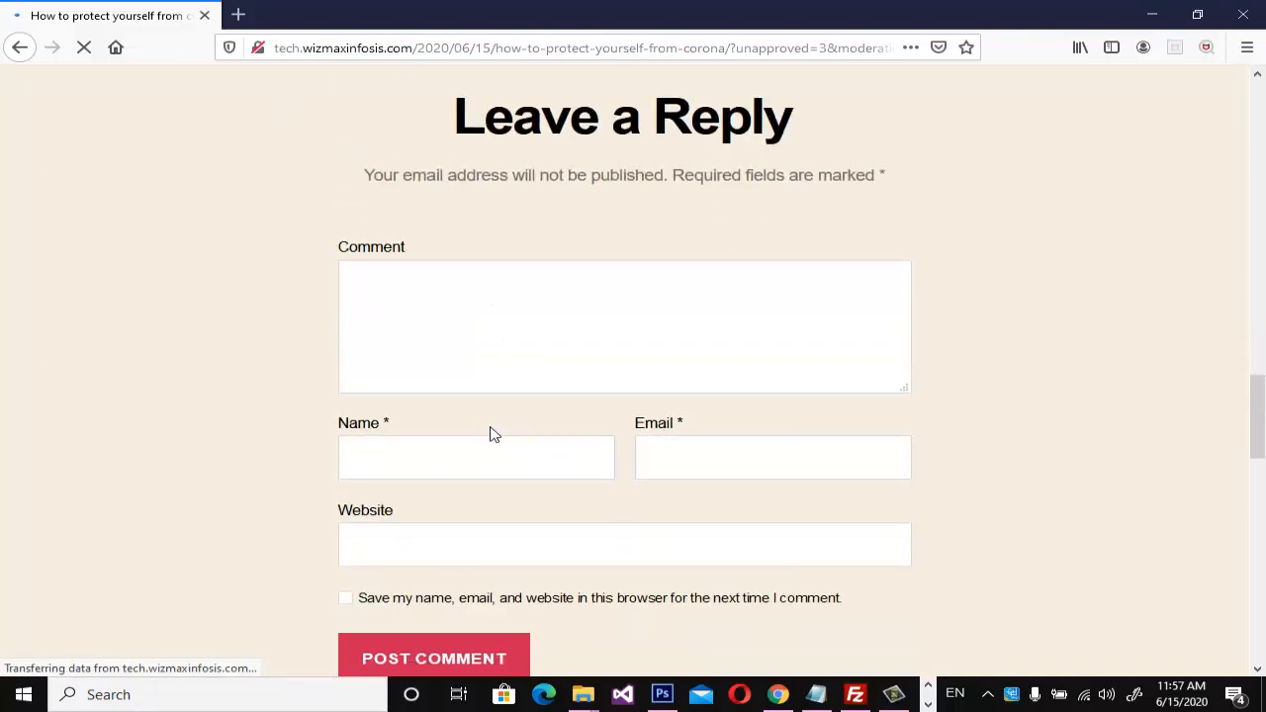
scroll(489, 433, up, 6)
scroll(495, 435, up, 10)
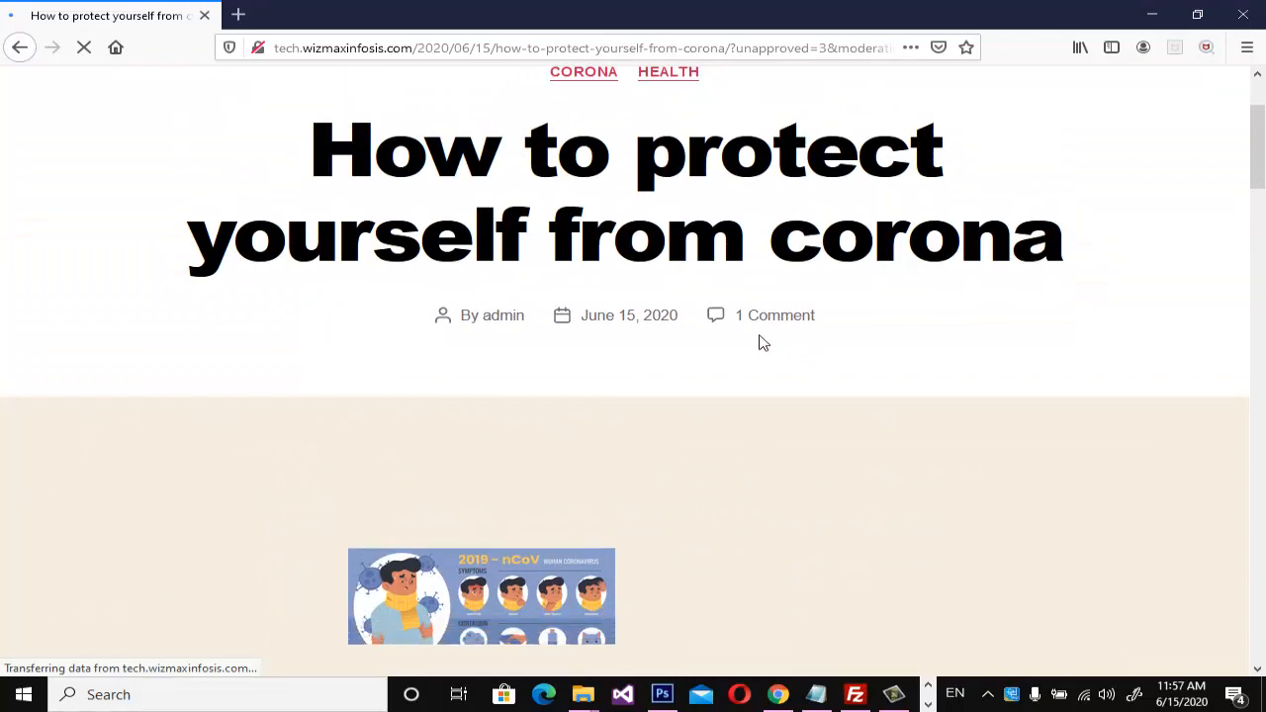
scroll(736, 430, down, 11)
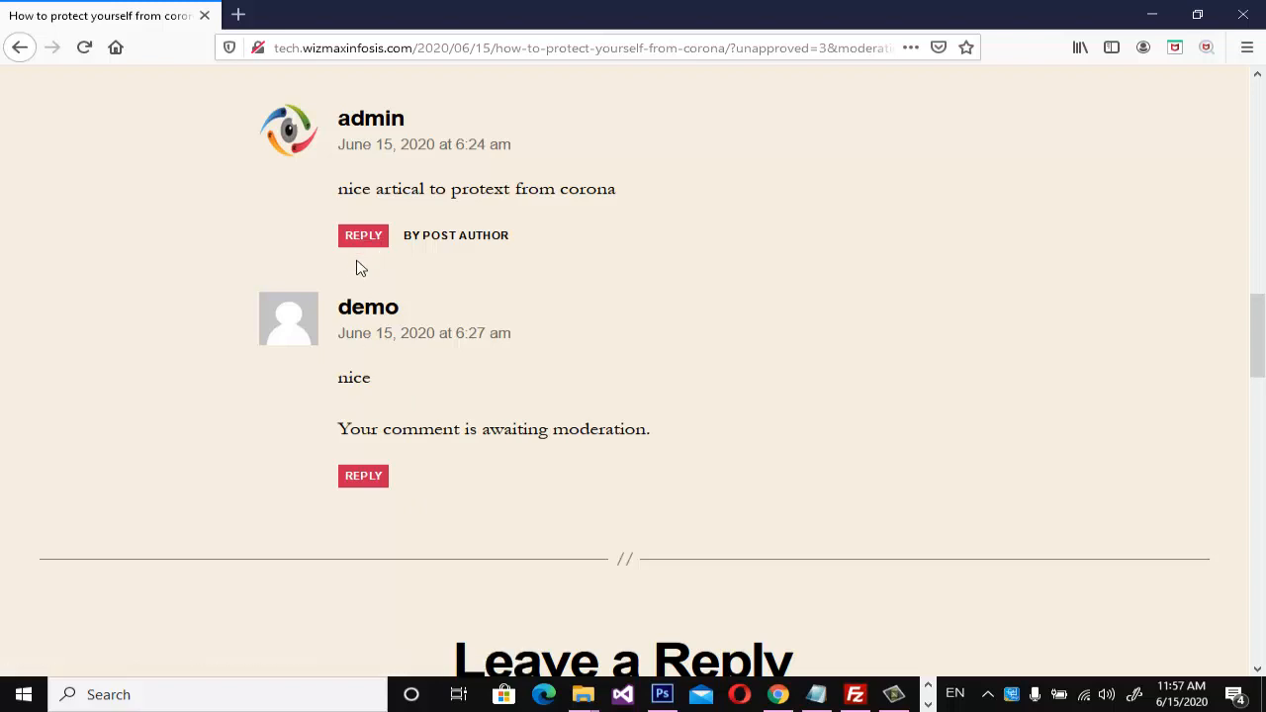
Copy the post's address without the moderation parameters and load it in Opera.
click(739, 695)
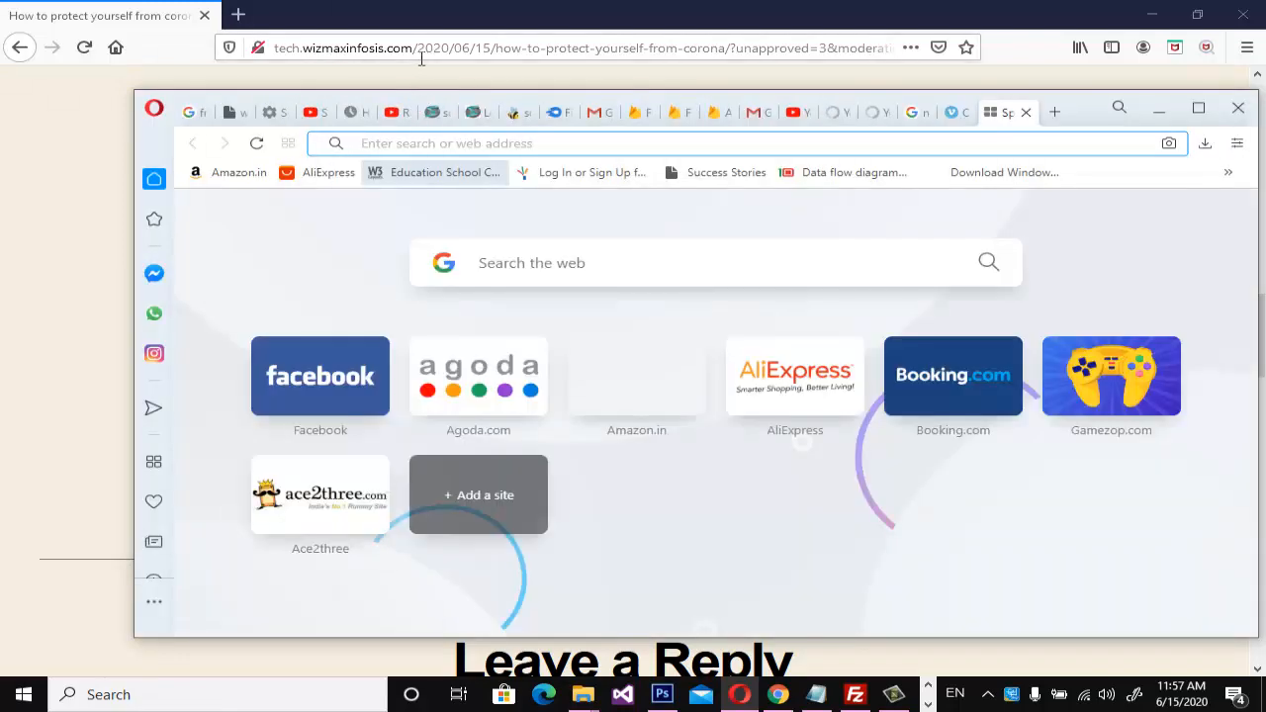
click(739, 61)
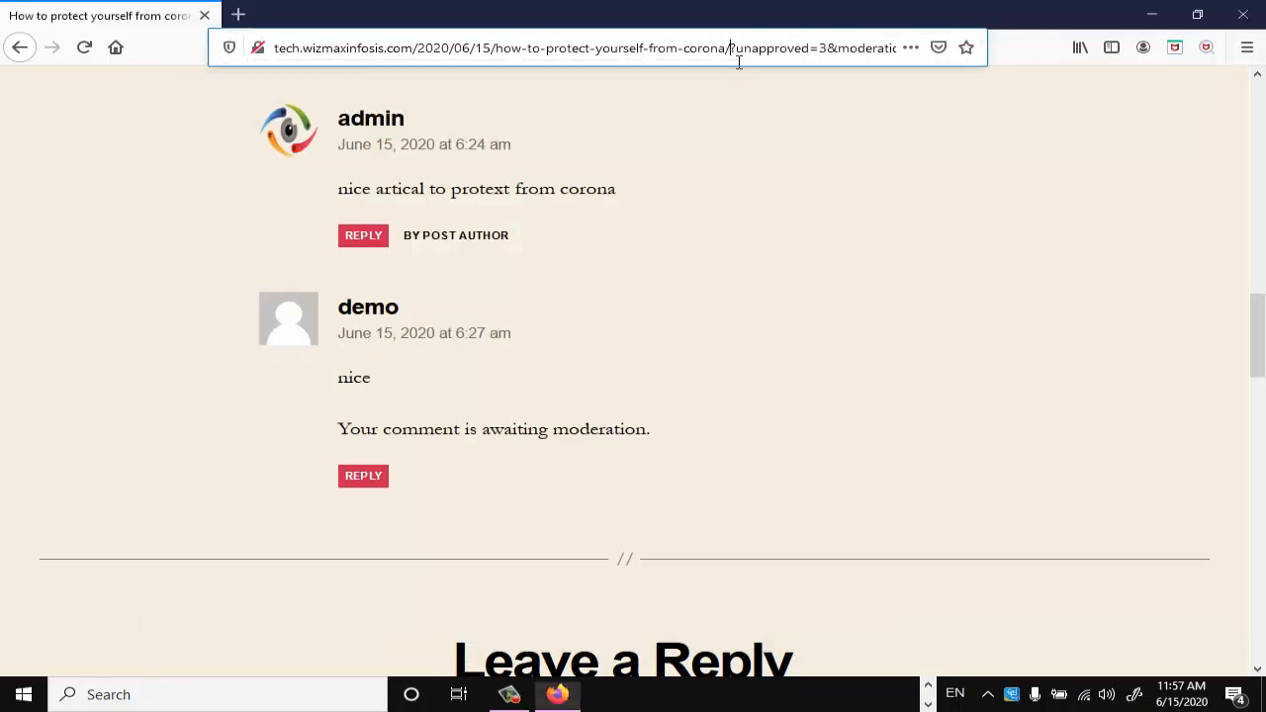
drag(739, 61, 223, 55)
key(ctrl+c)
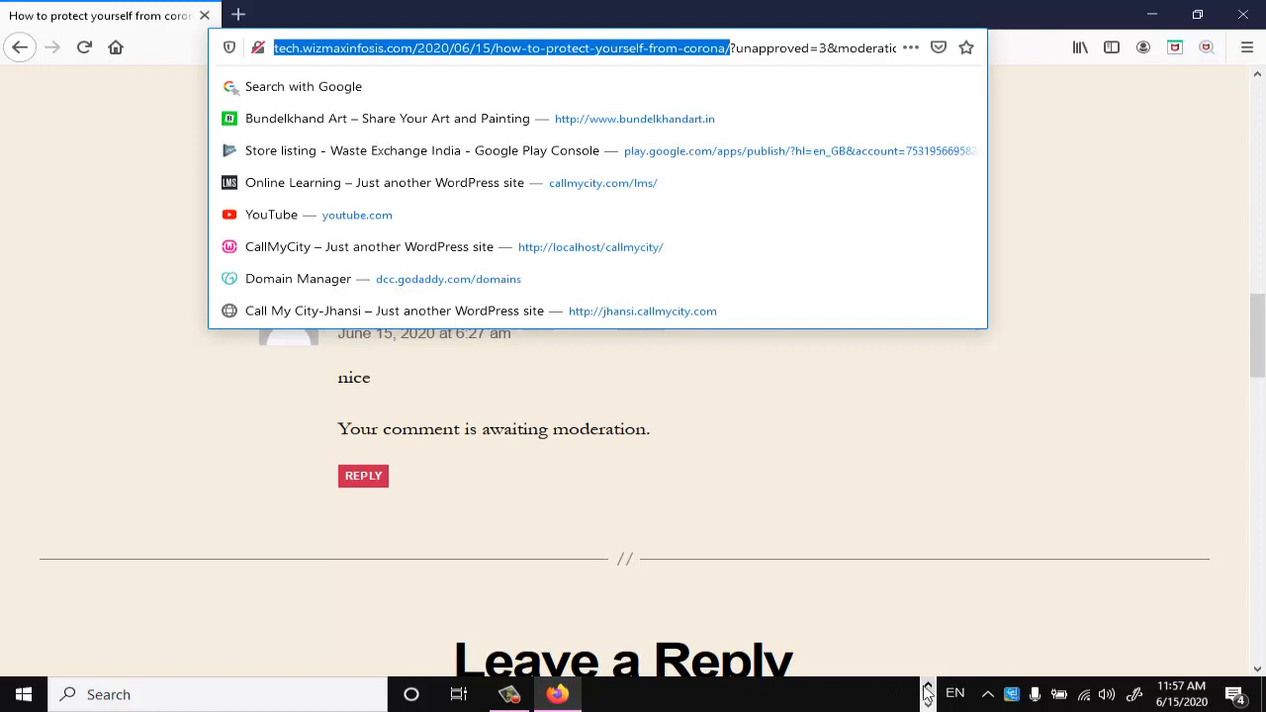
click(740, 695)
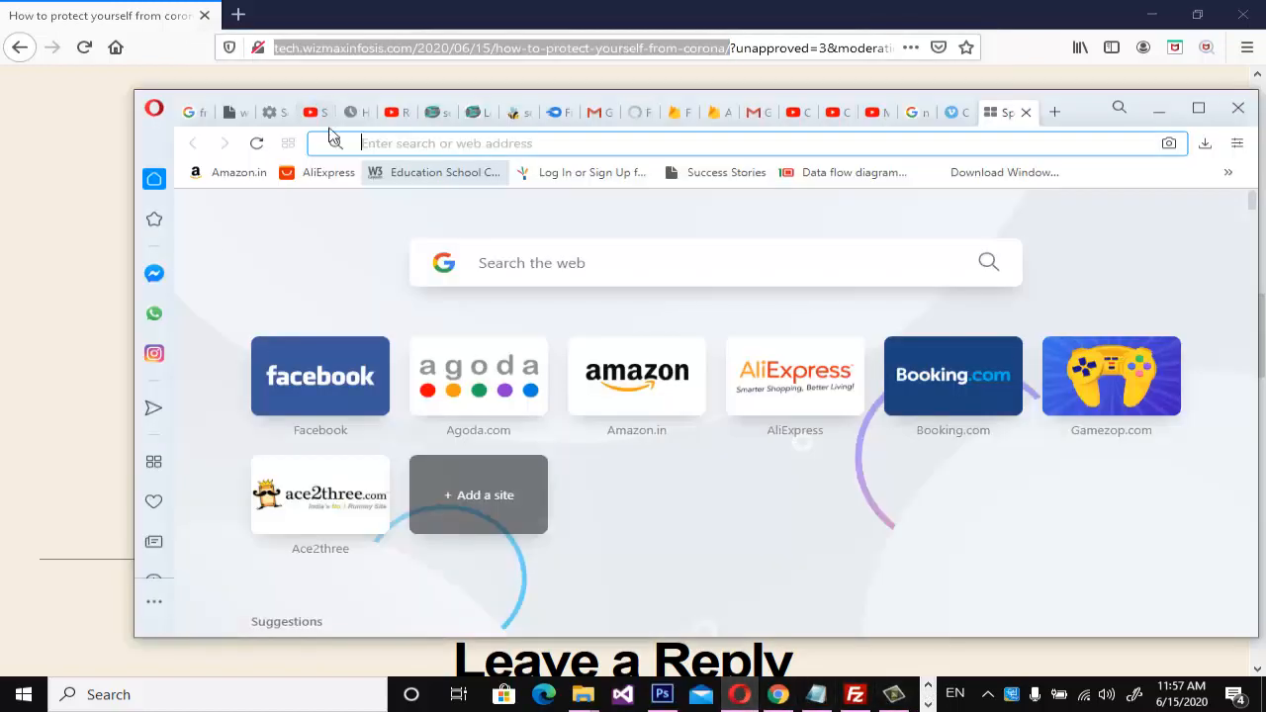
key(ctrl+v)
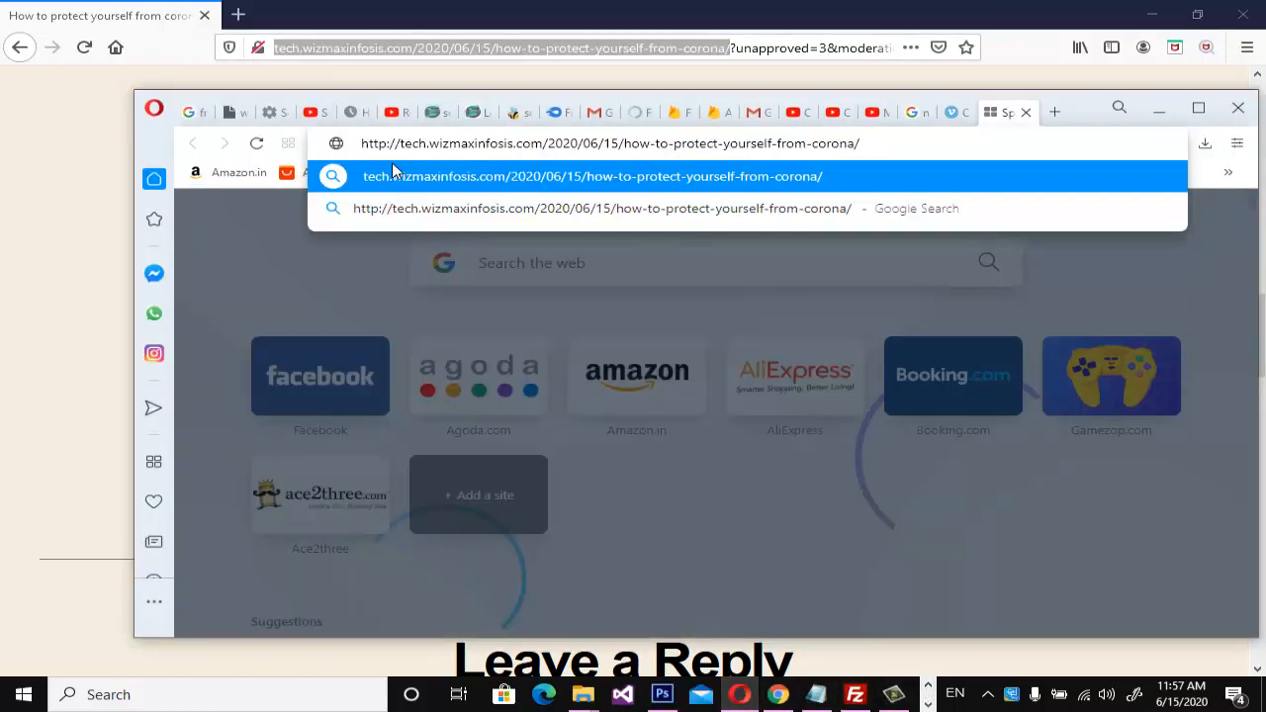
key(Return)
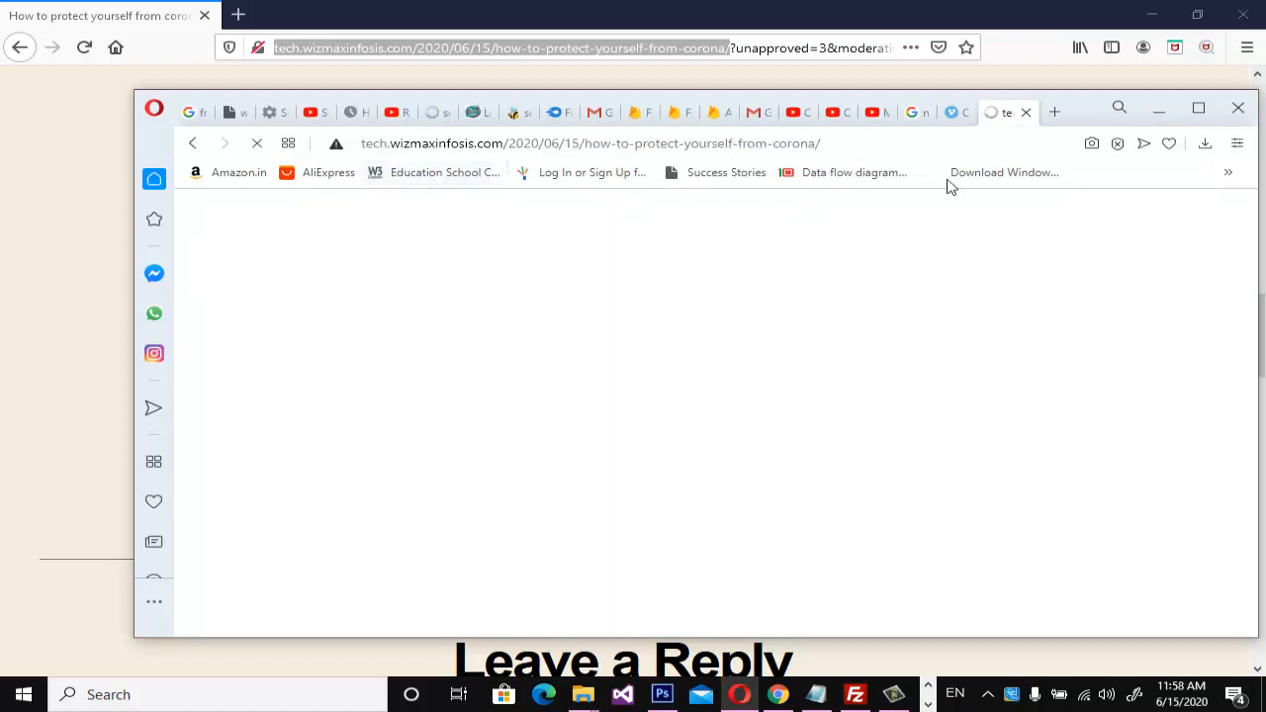
Maximize Opera, dismiss the advertisement covering the post and check its replies for the guest comment.
click(1201, 117)
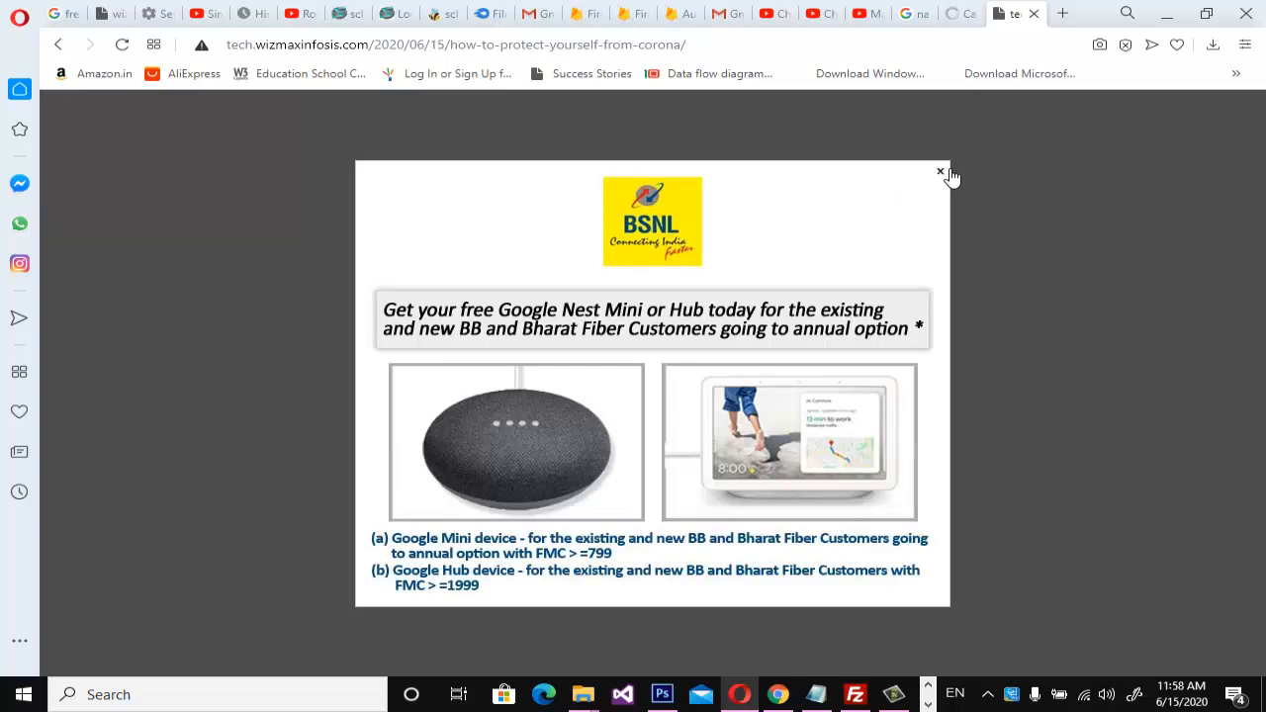
click(941, 172)
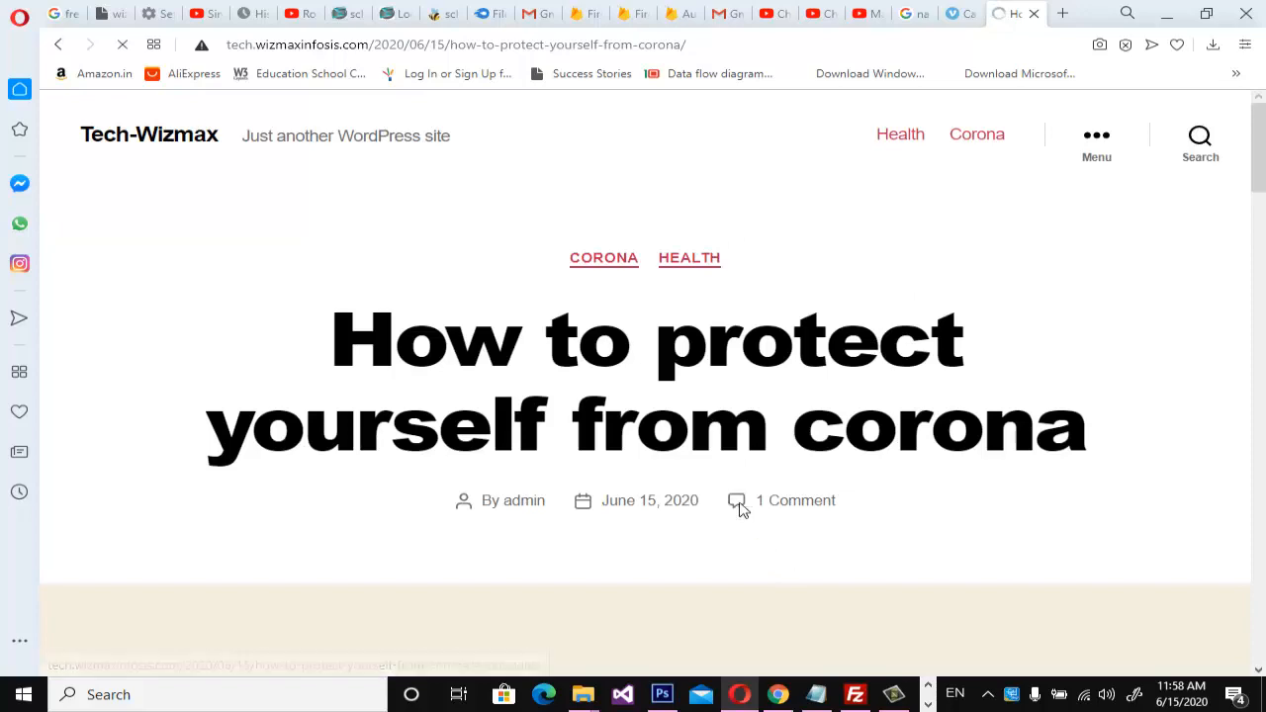
scroll(778, 531, down, 10)
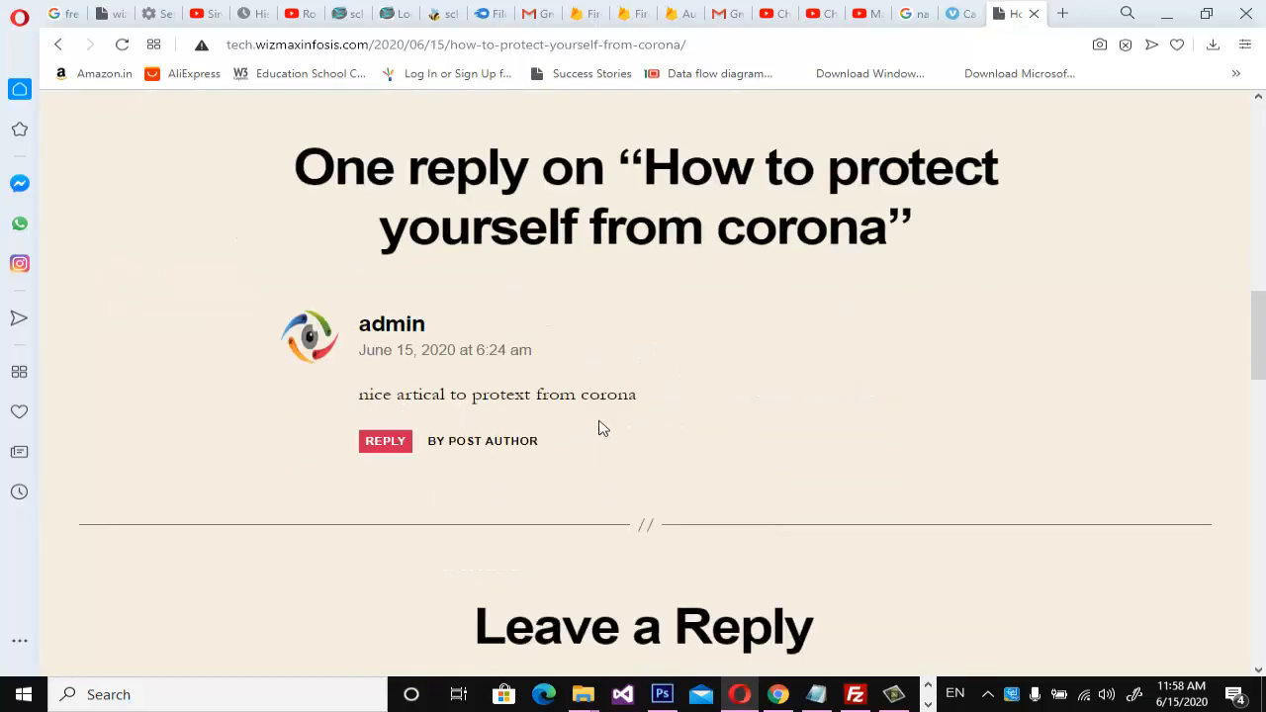
Check the post's replies in Chrome and Firefox for the status of the guest comment.
click(778, 702)
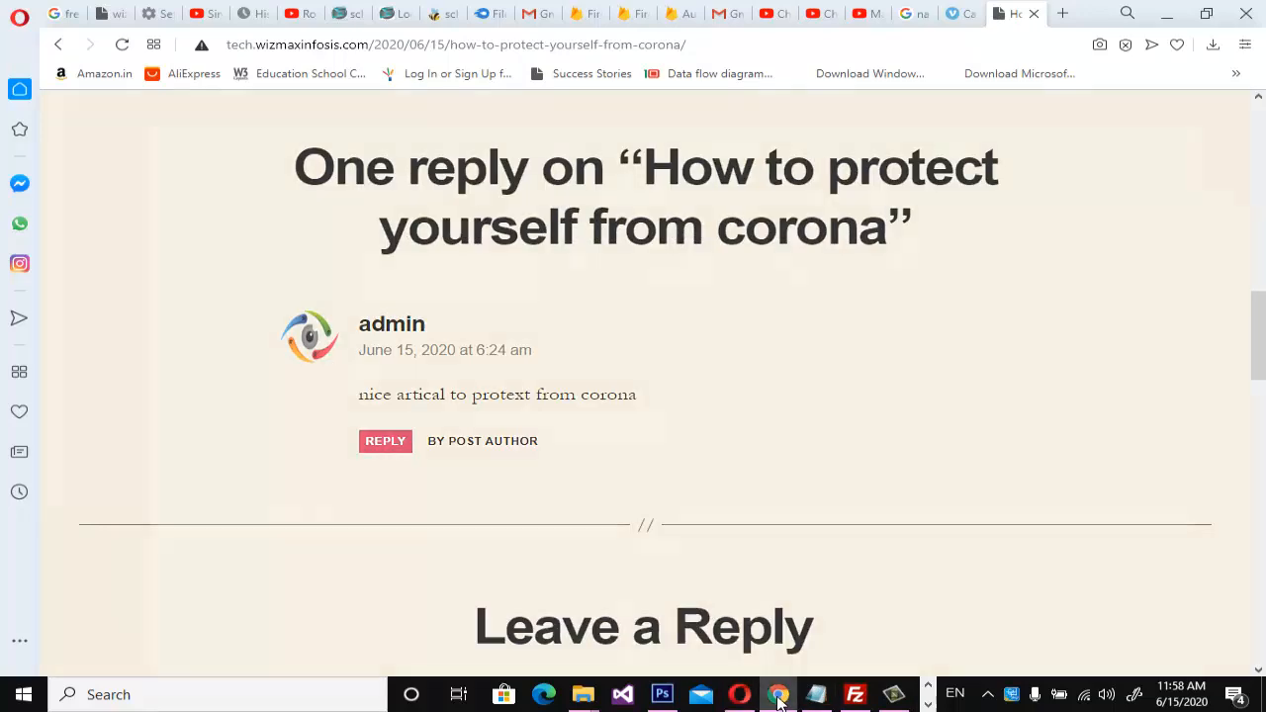
scroll(548, 597, down, 1)
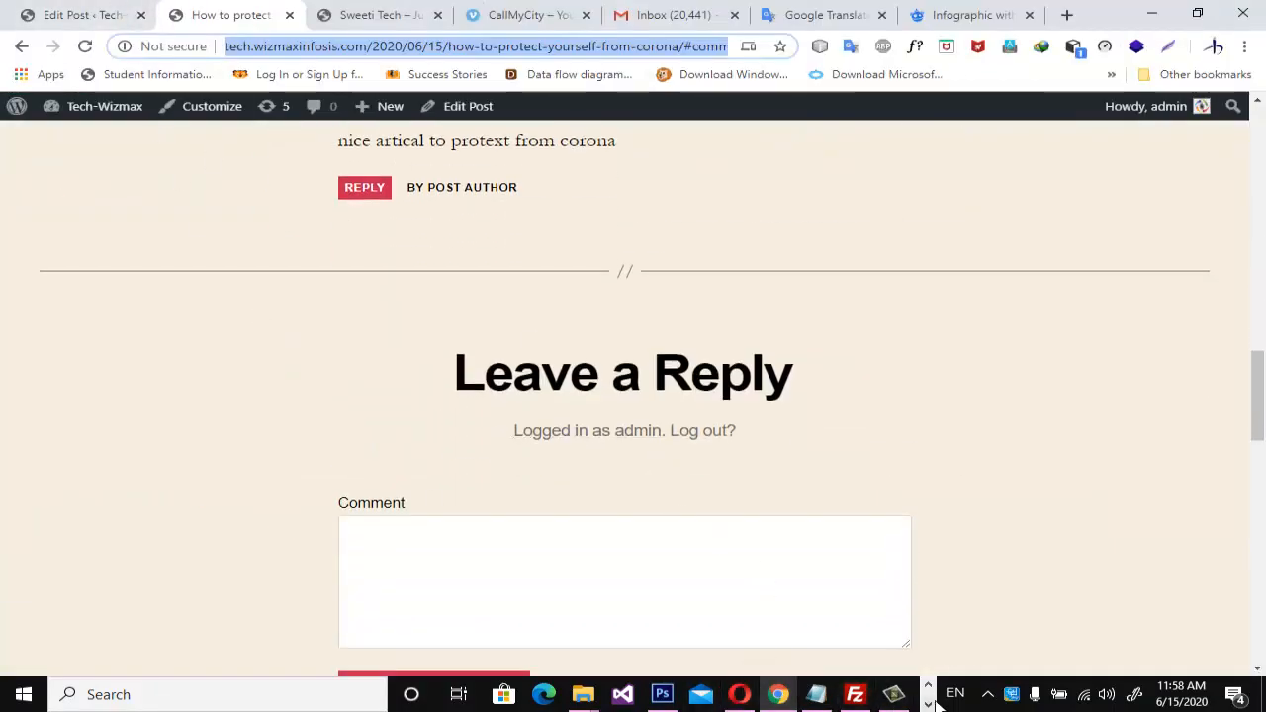
click(556, 695)
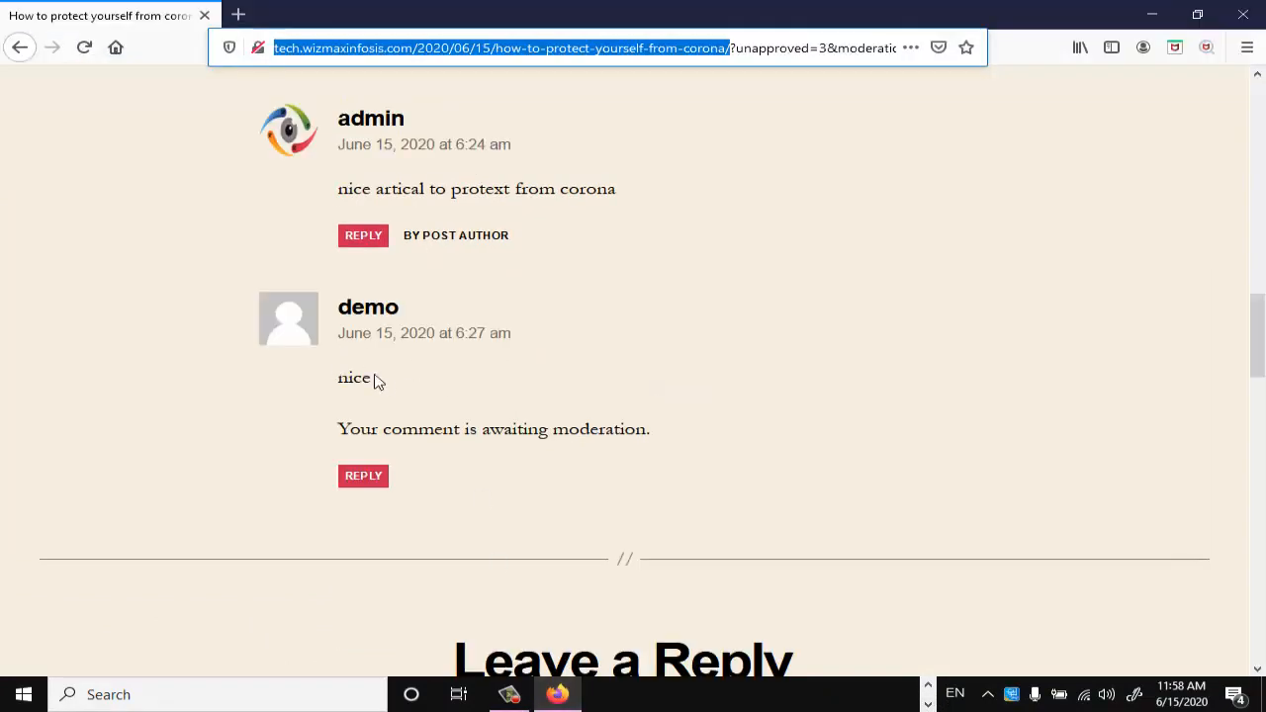
click(927, 684)
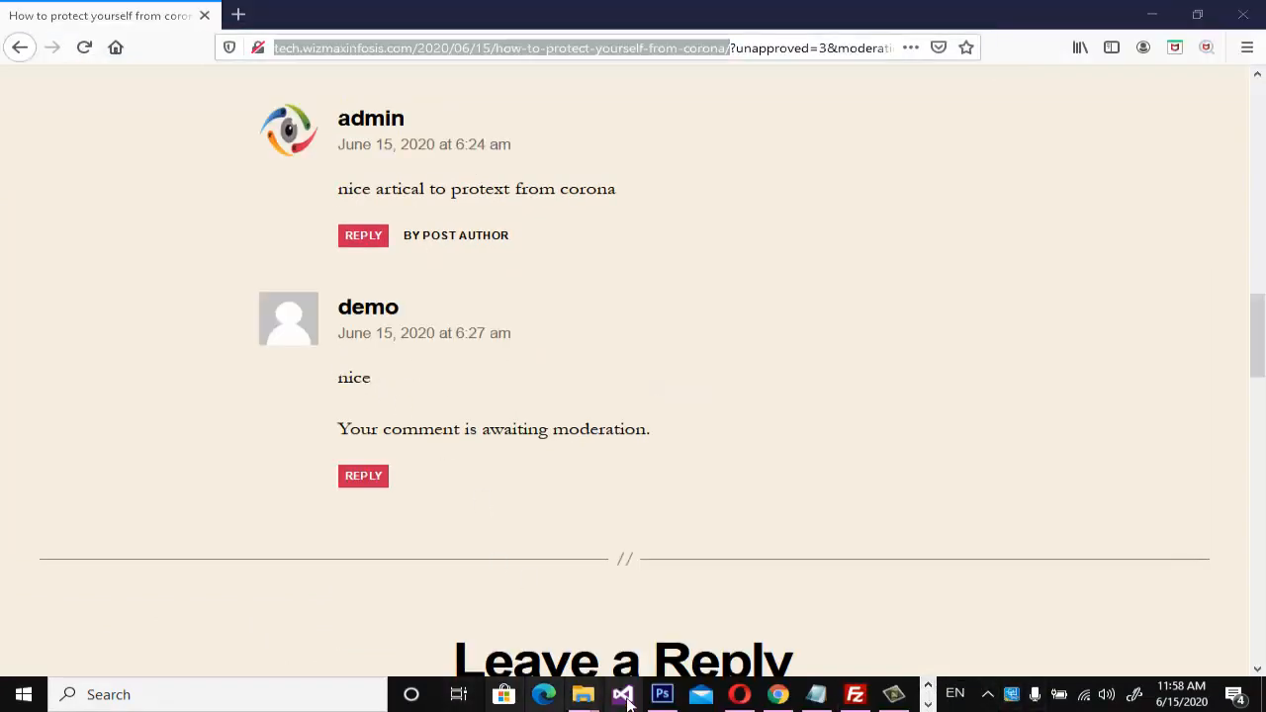
Switch to Chrome and open the WordPress comments list in a separate tab from the post editor.
click(778, 694)
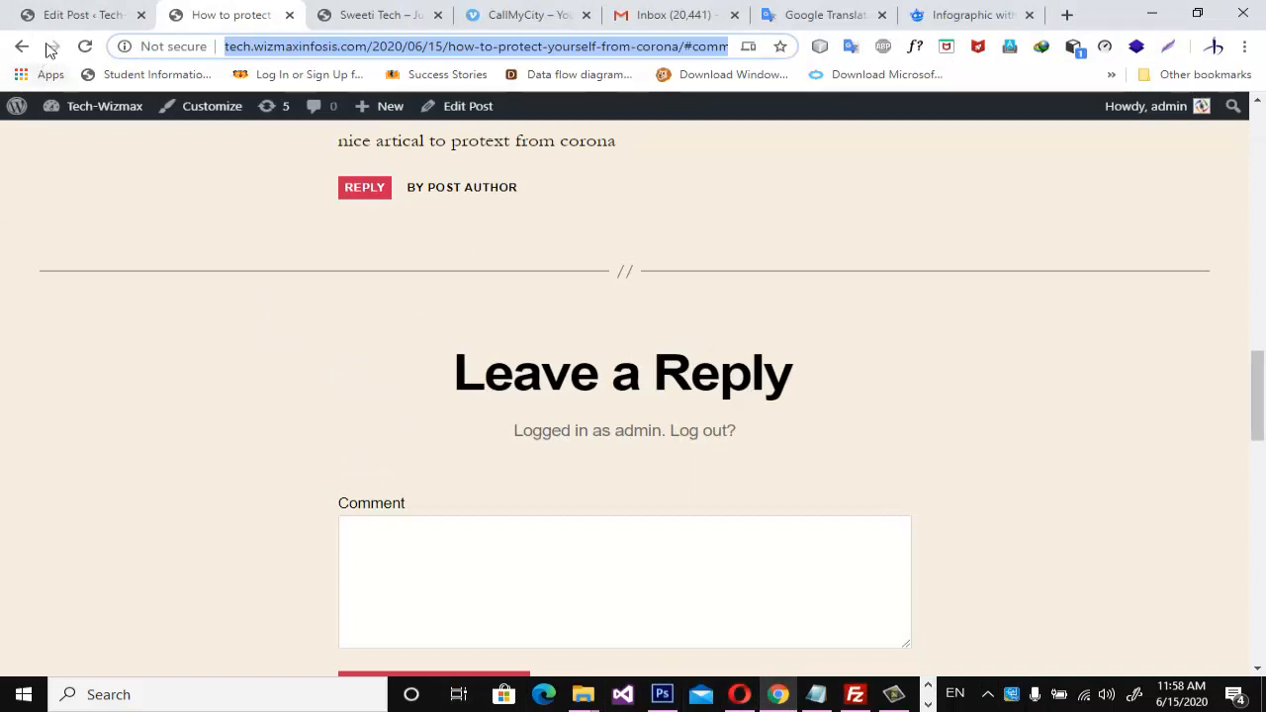
click(75, 16)
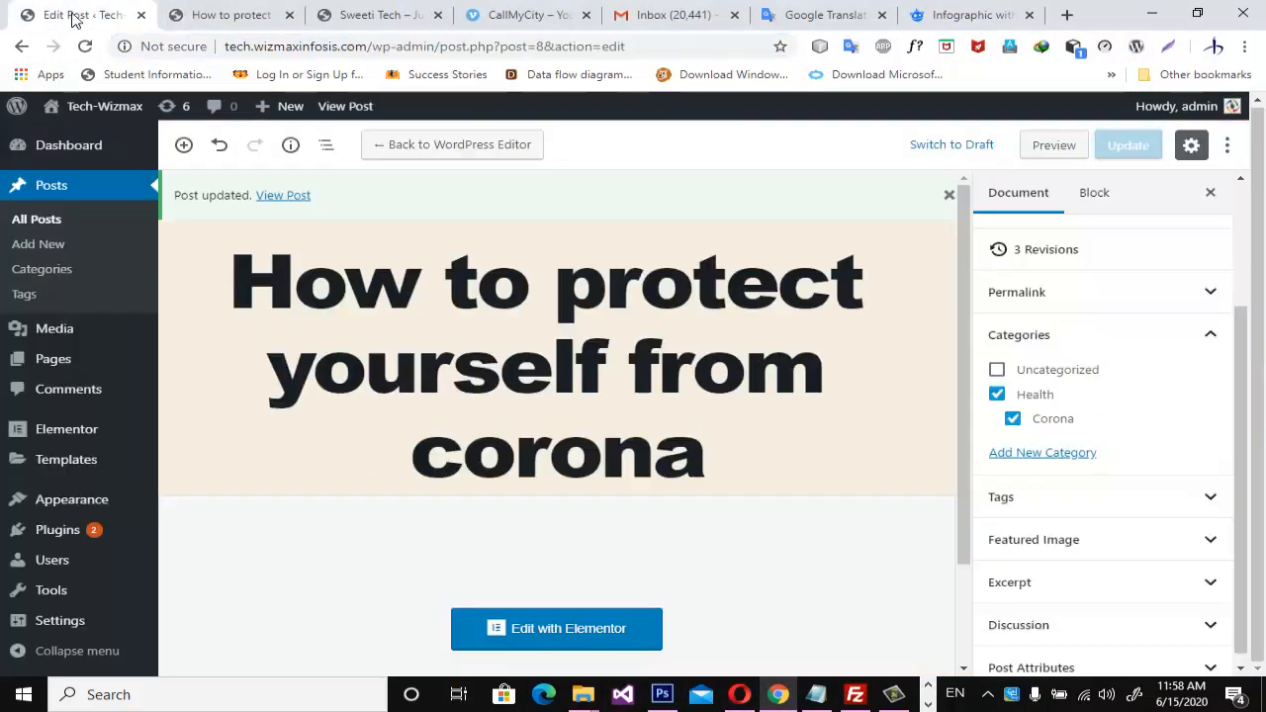
middle_click(67, 392)
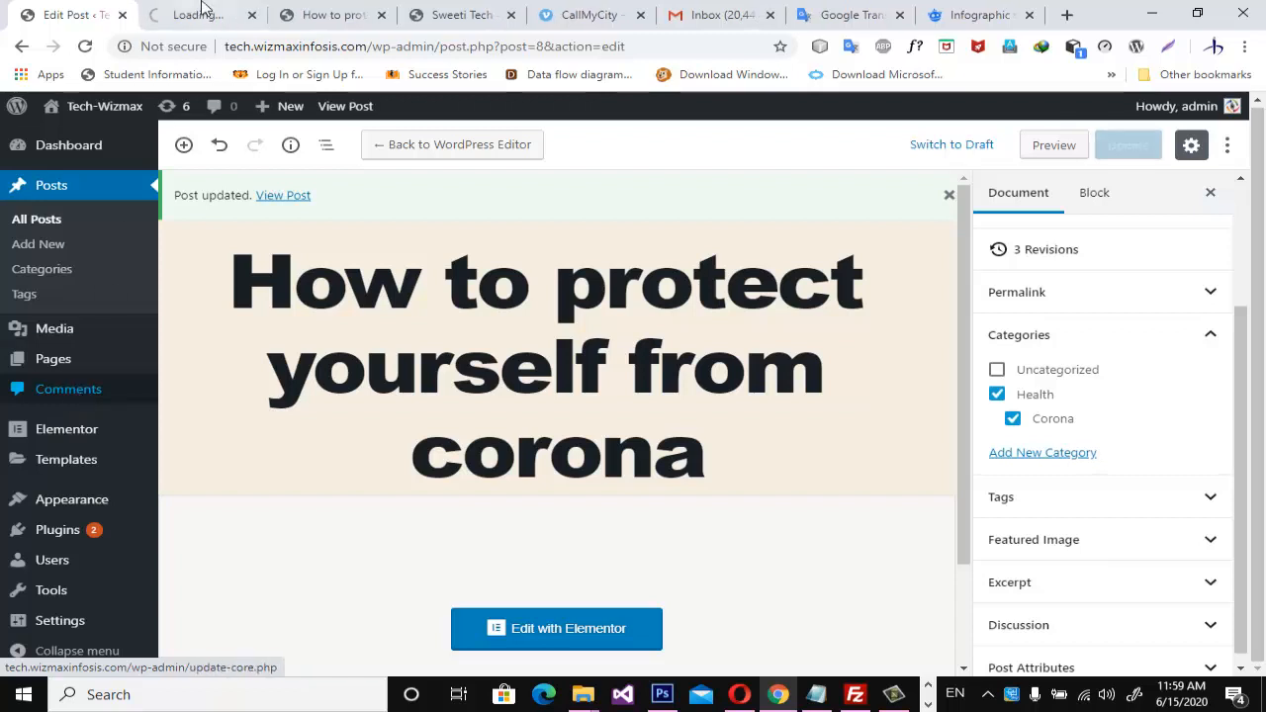
click(201, 13)
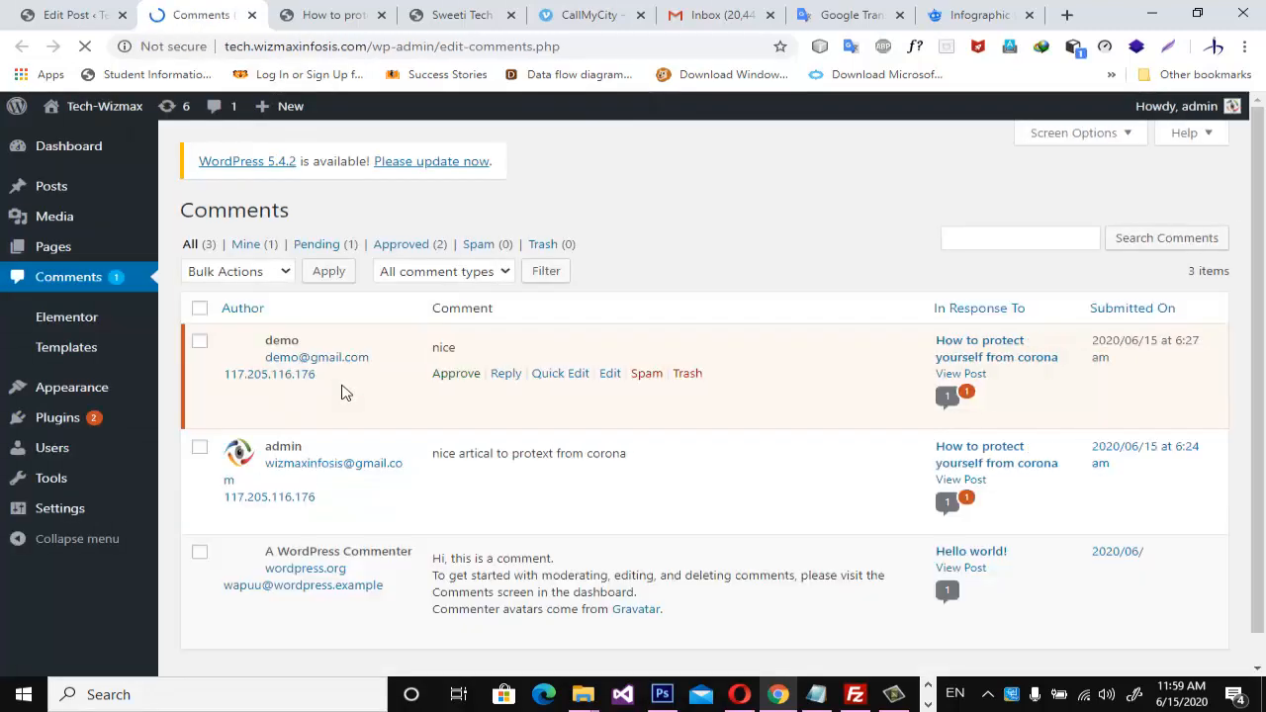
Approve the pending comment "nice" from the guest "demo" on the corona post.
scroll(376, 426, down, 1)
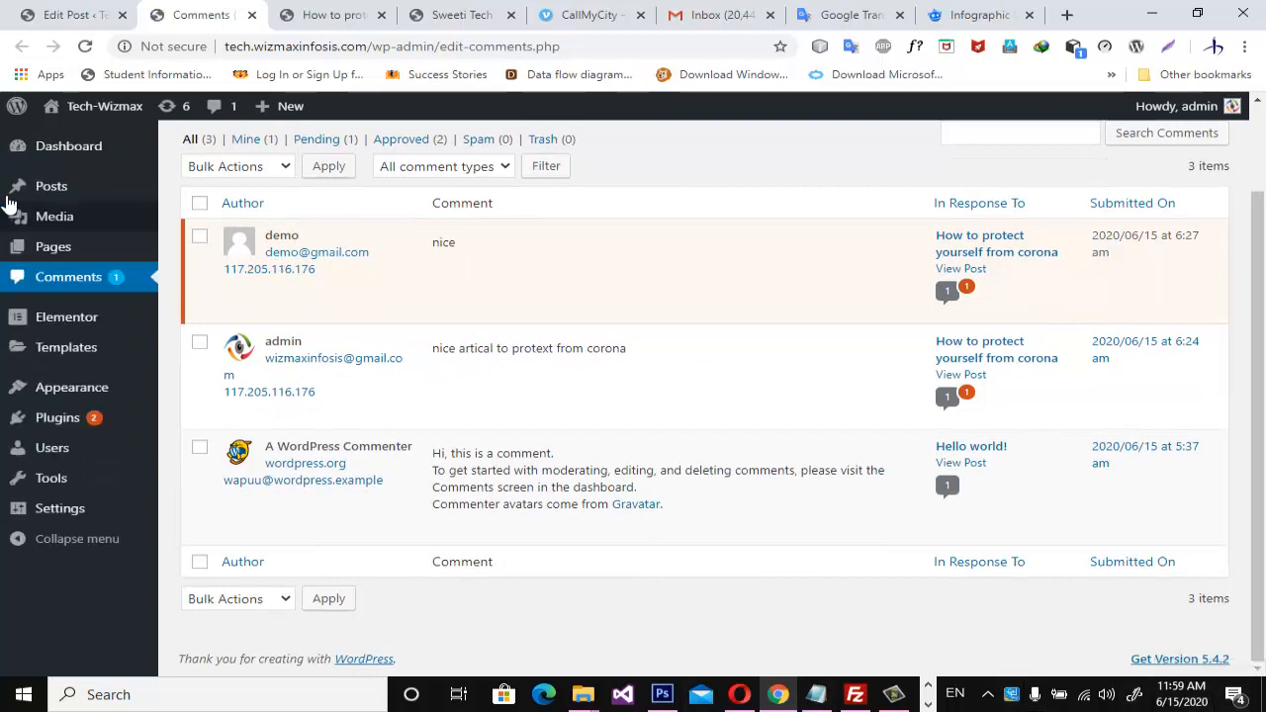
mouse_move(298, 266)
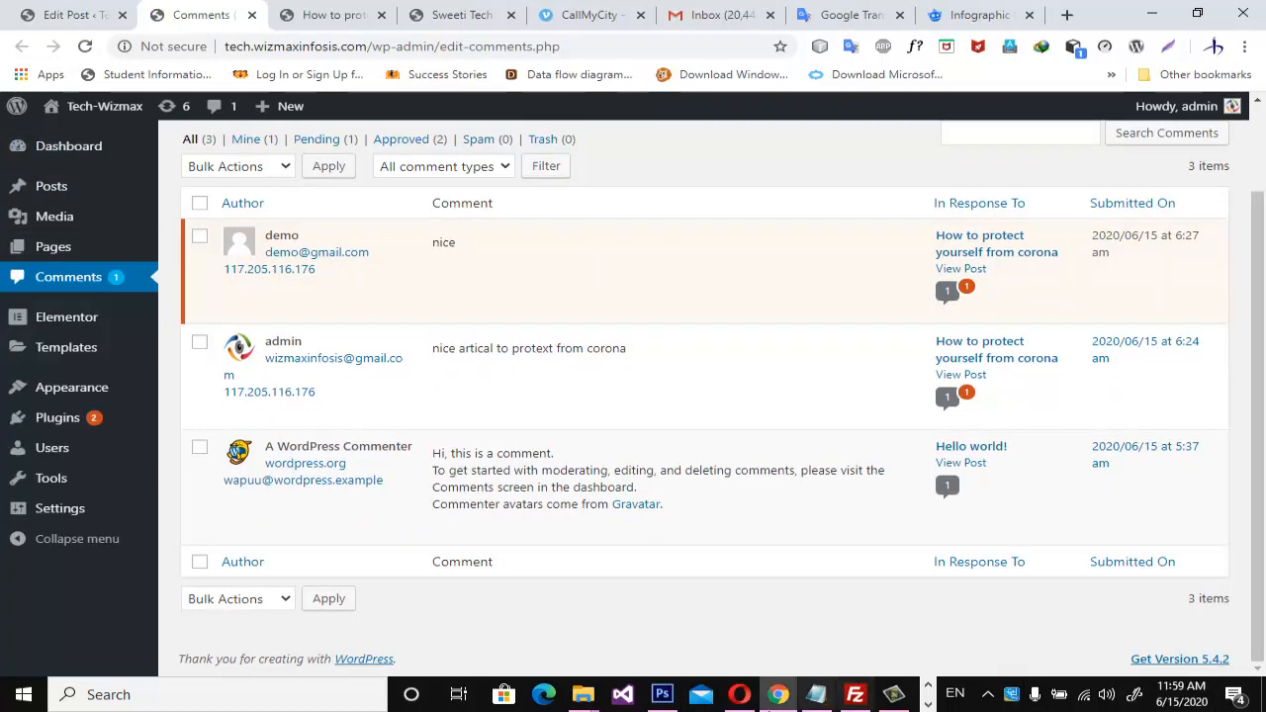
mouse_move(778, 699)
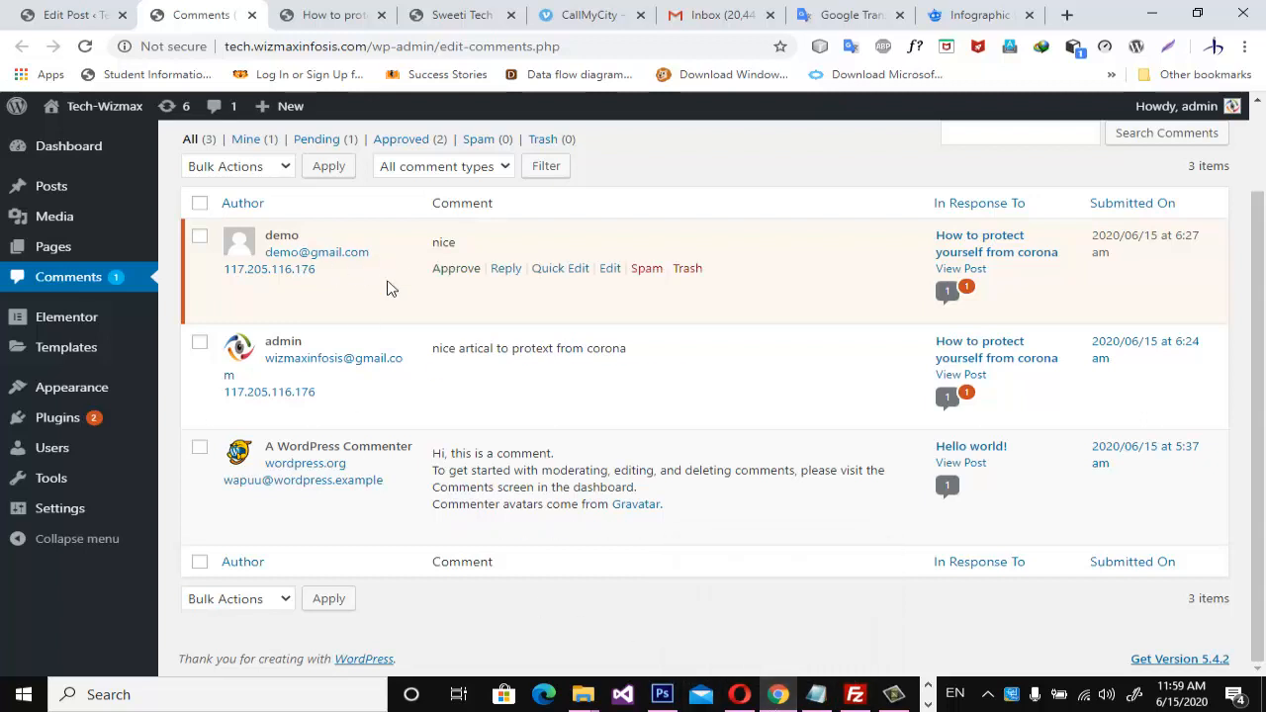
mouse_move(571, 331)
mouse_move(456, 295)
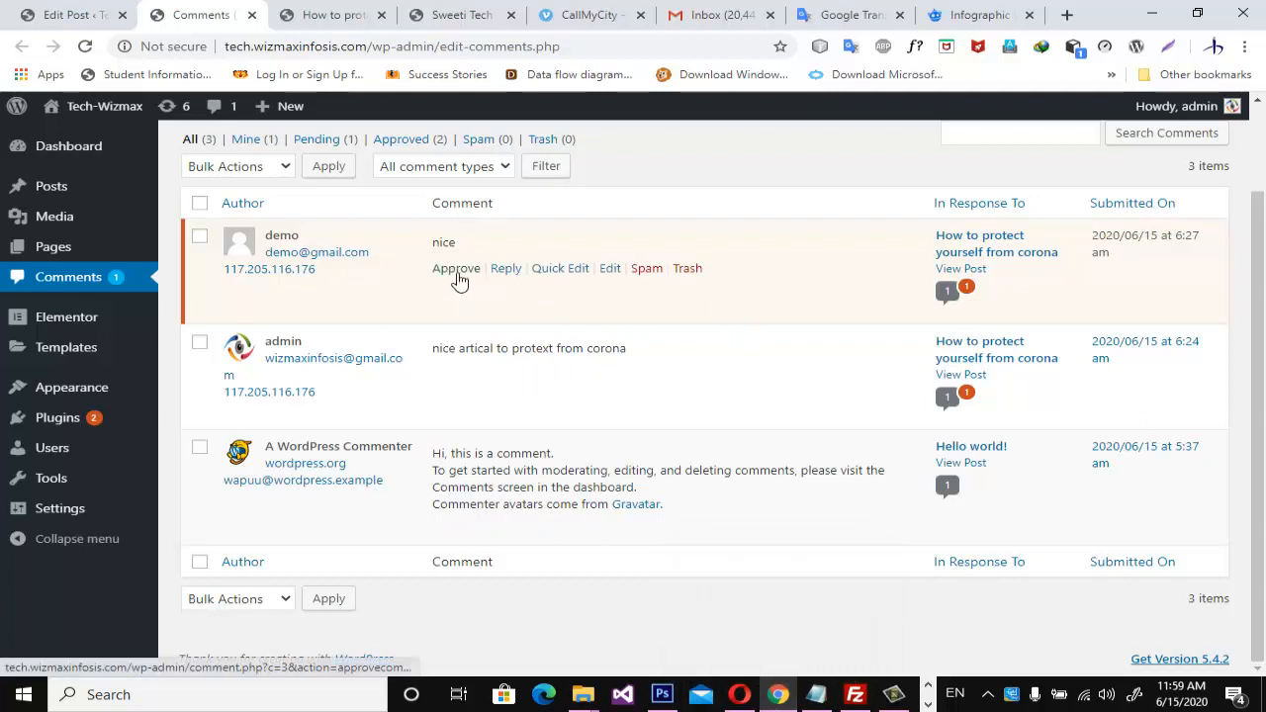
click(456, 269)
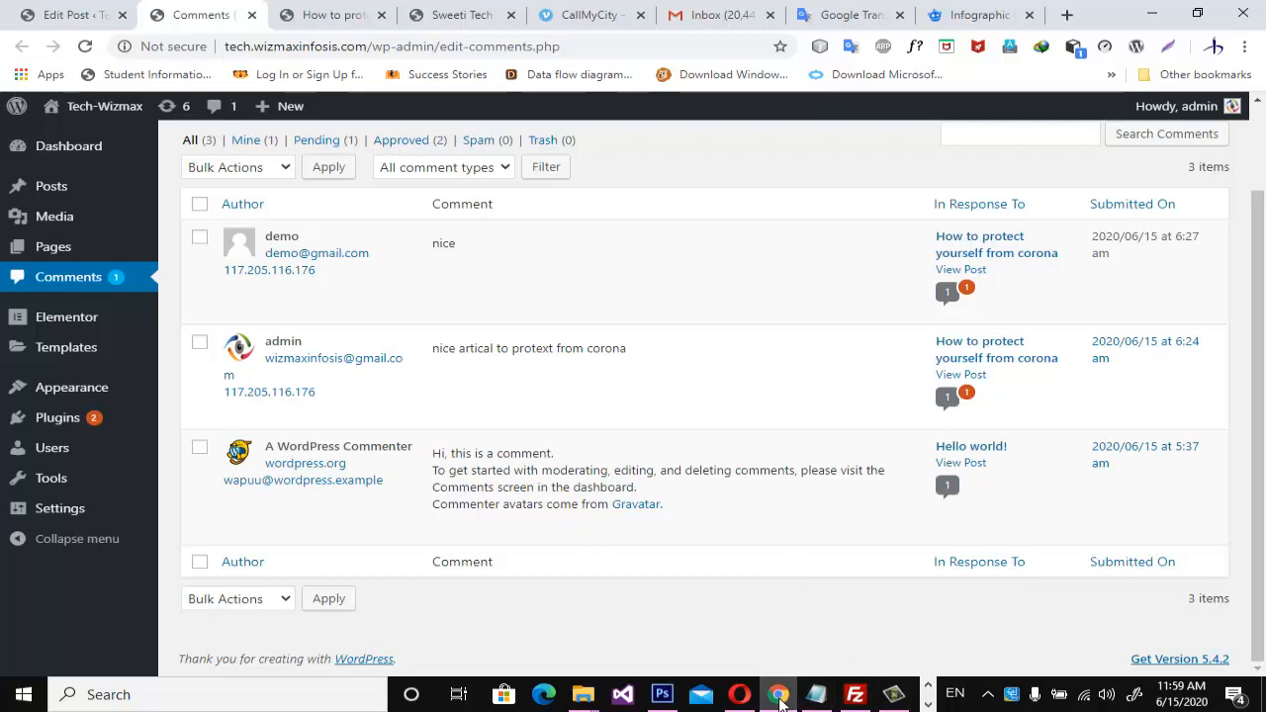
Reload the post in Opera, dismiss the advertisement and check the comment count and replies for the approved guest comment.
click(739, 695)
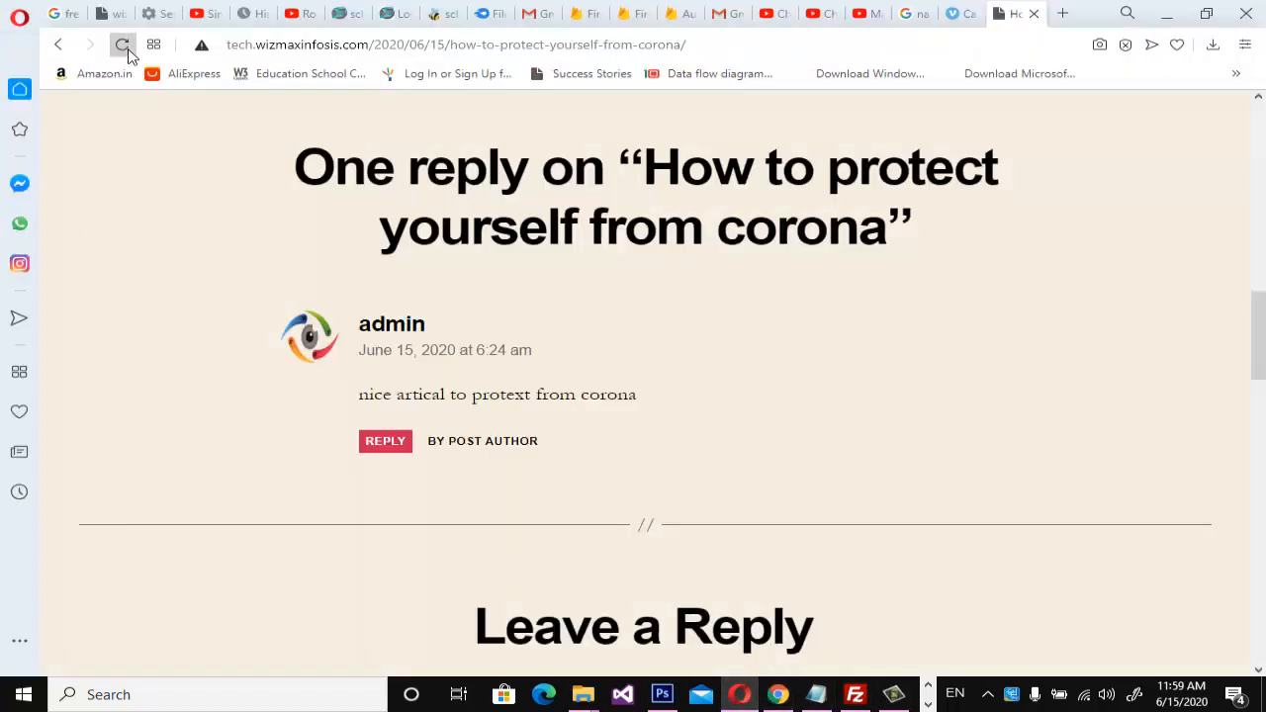
click(122, 45)
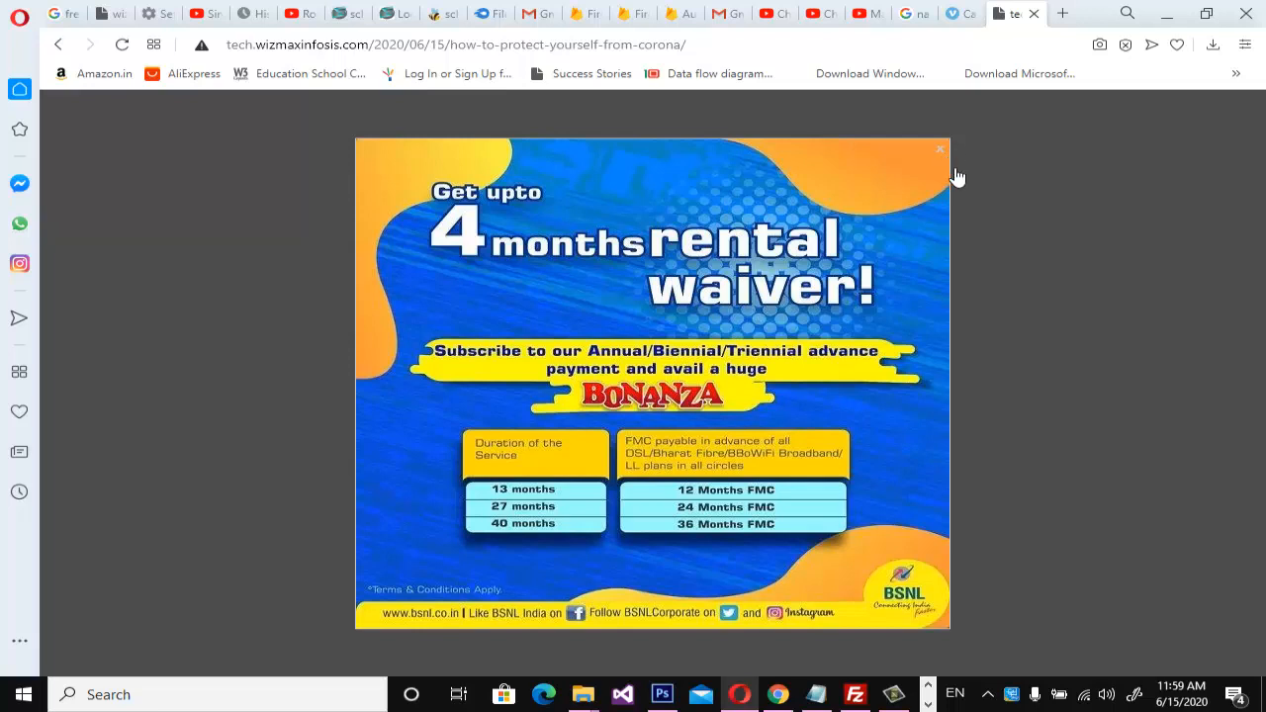
click(942, 146)
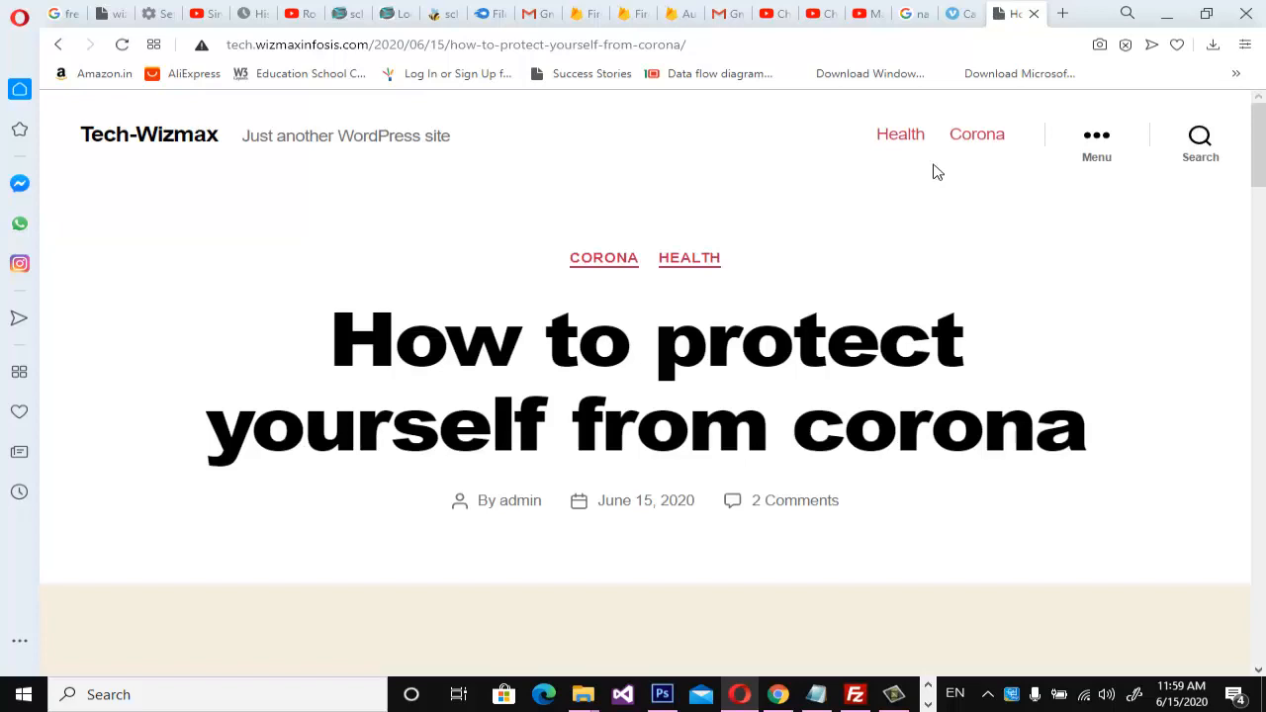
click(792, 506)
scroll(801, 514, down, 5)
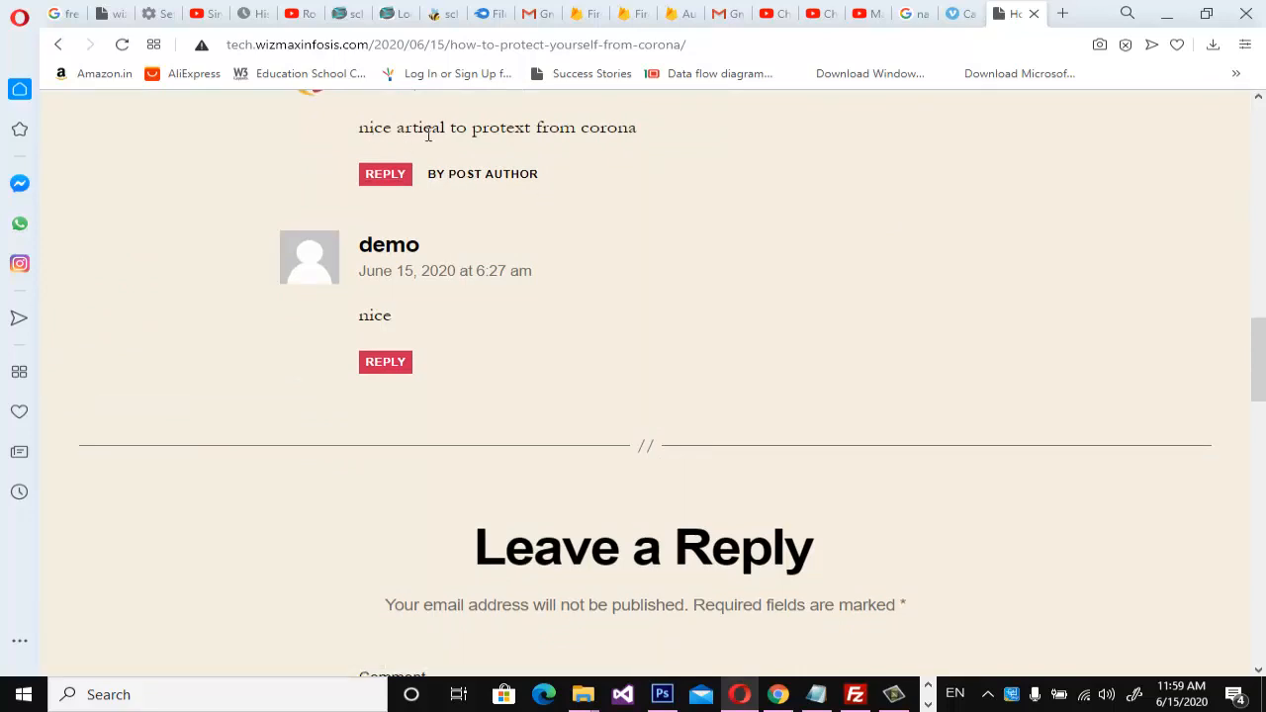
double_click(372, 314)
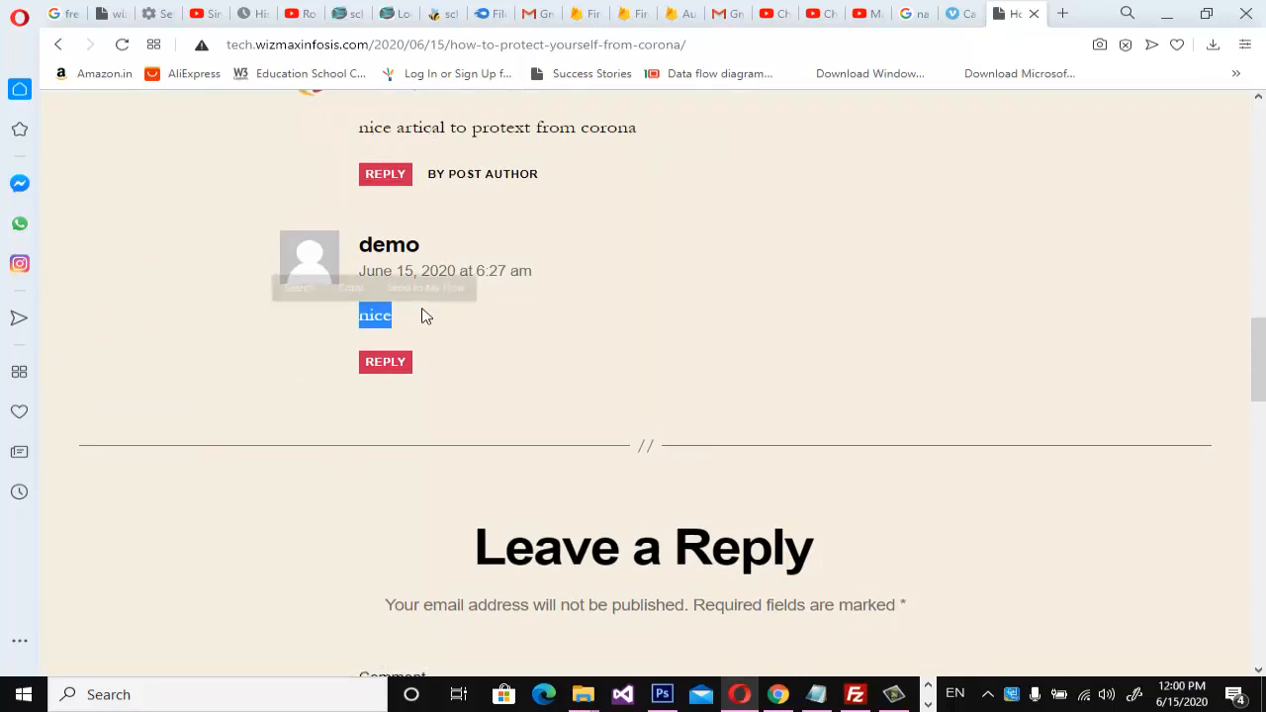
drag(366, 246, 507, 242)
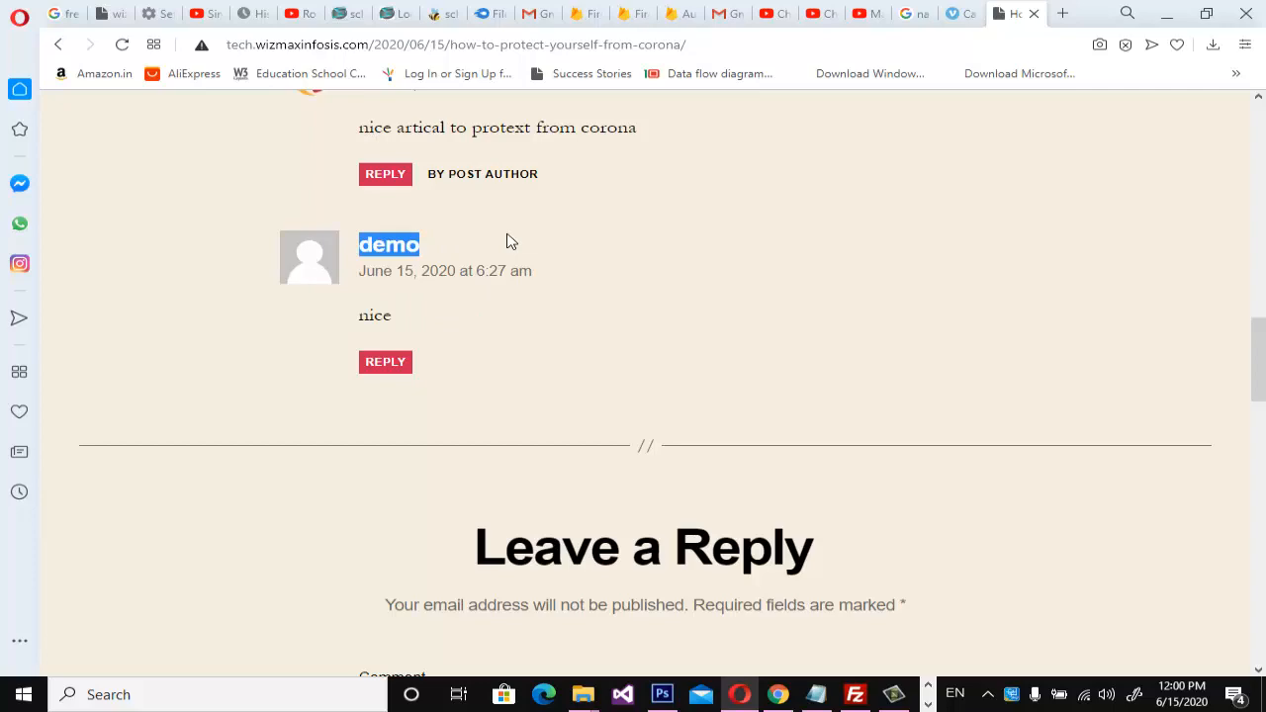
scroll(684, 339, up, 10)
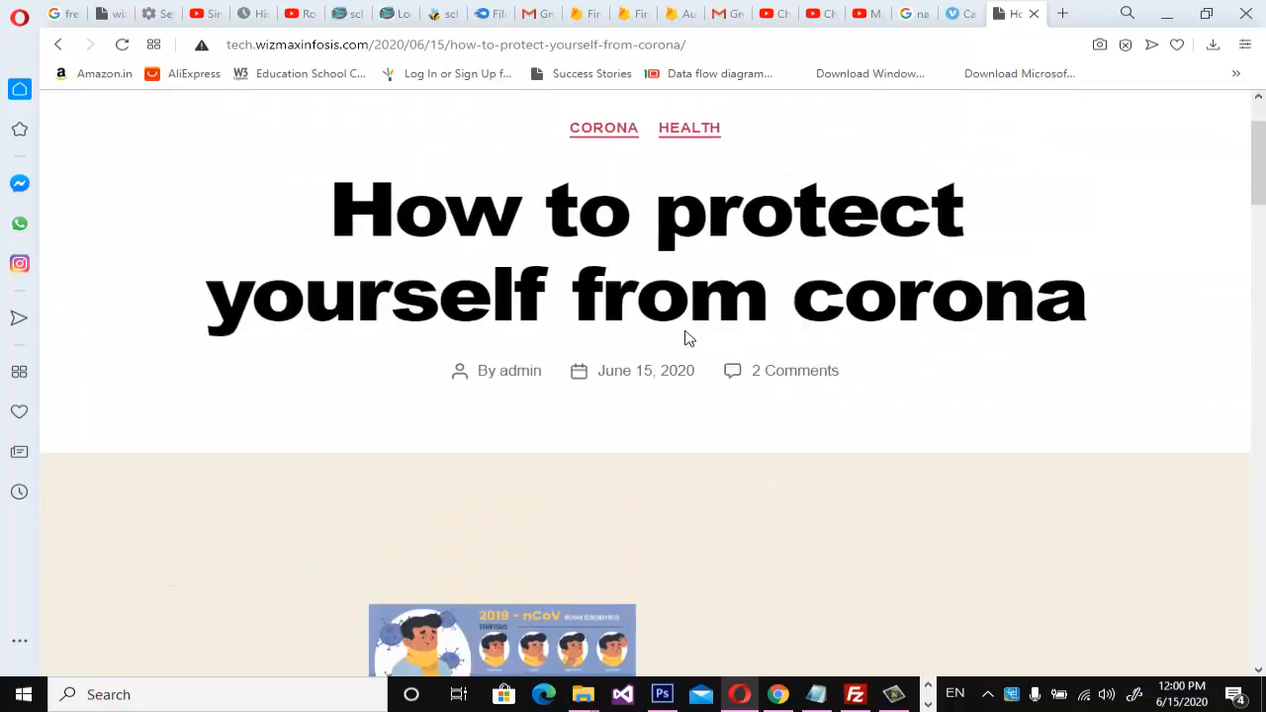
scroll(690, 338, up, 2)
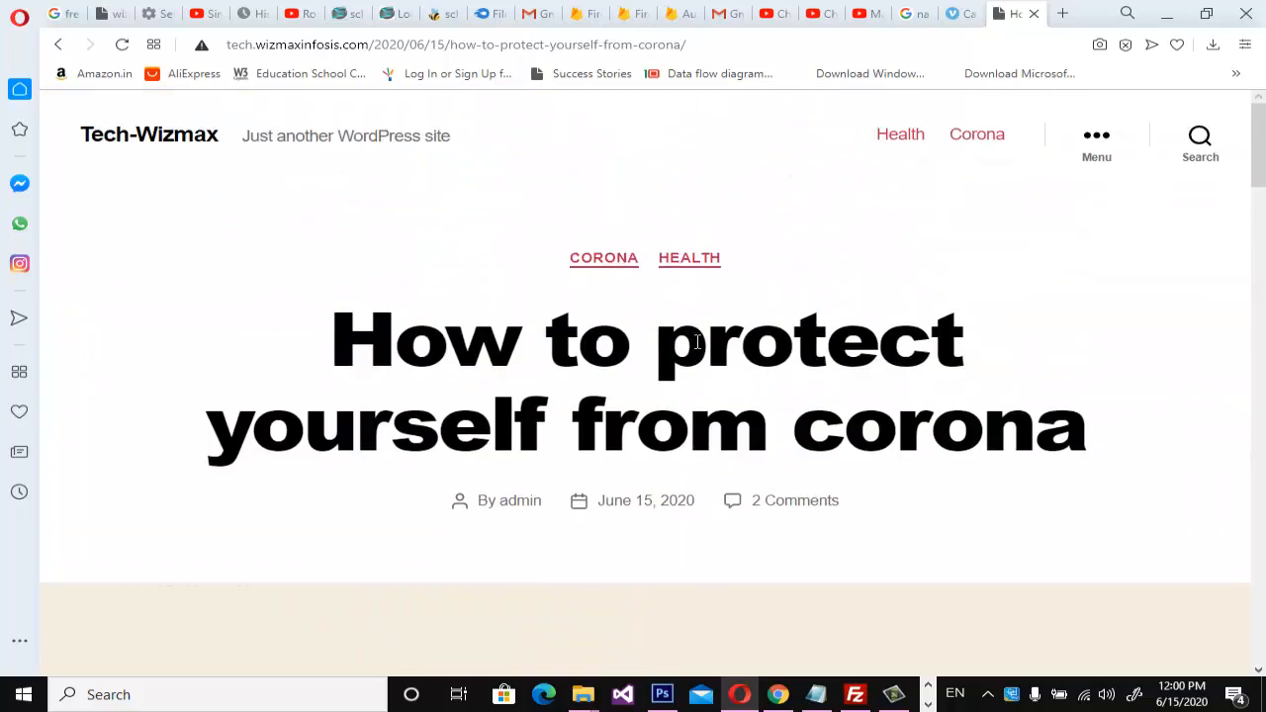
Review the comments list in Chrome and the corona post's editor page.
click(785, 699)
mouse_move(357, 260)
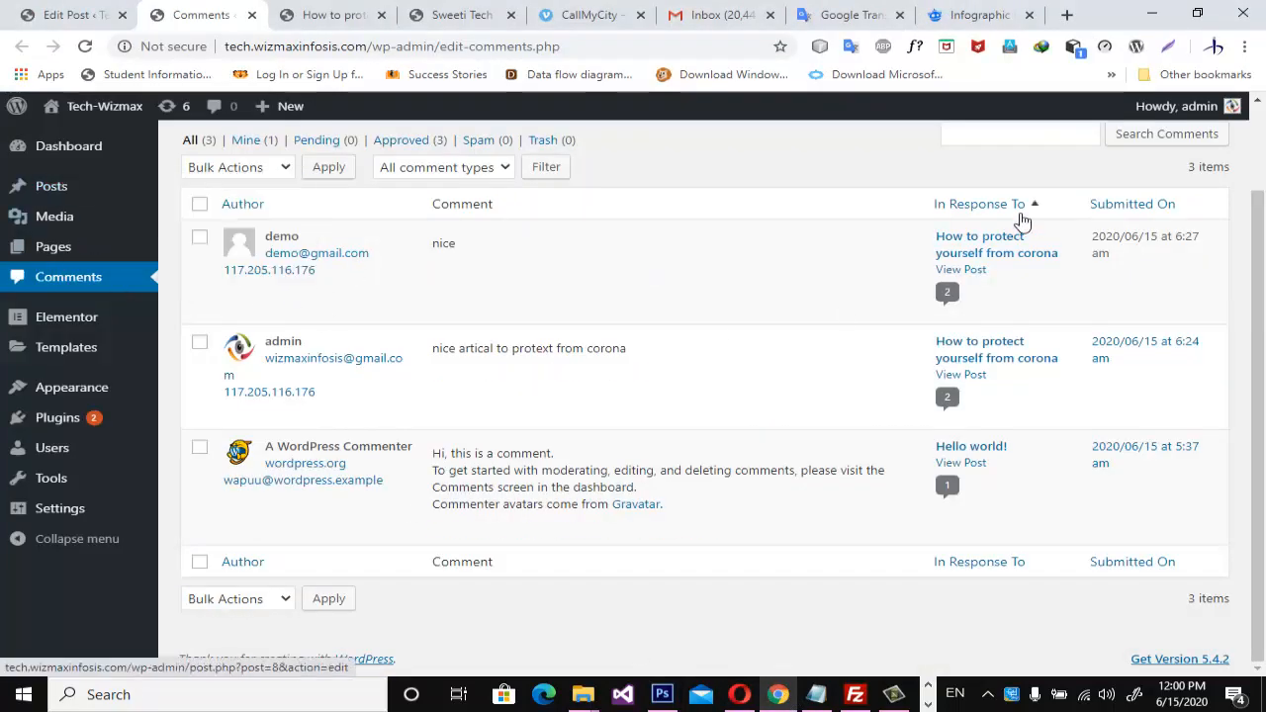
click(79, 15)
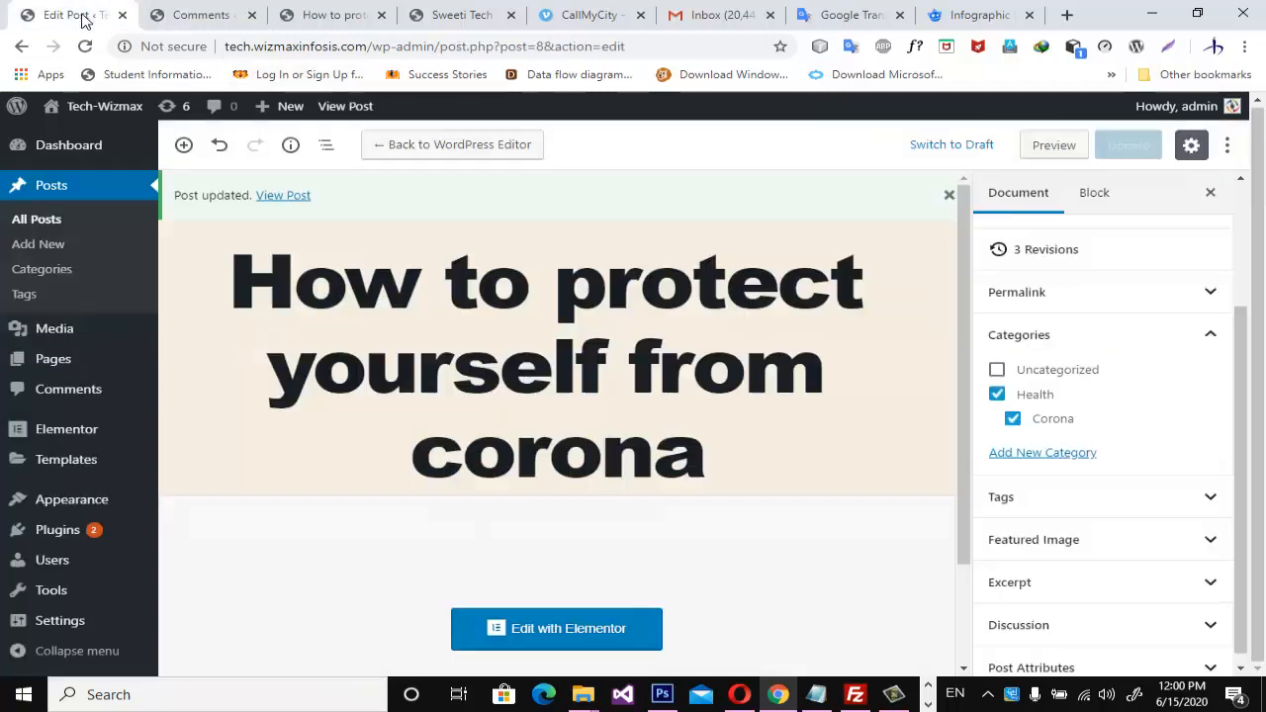
scroll(582, 328, down, 1)
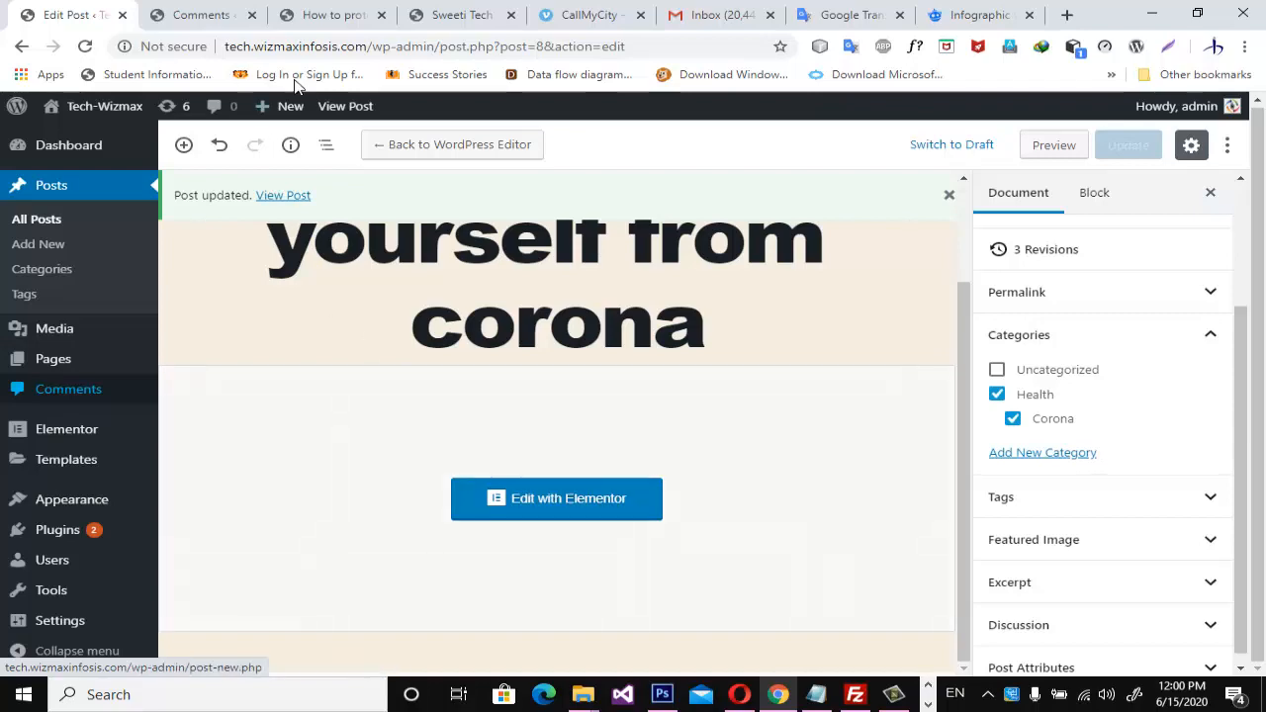
Load facebook.com in a new browser tab.
click(1068, 12)
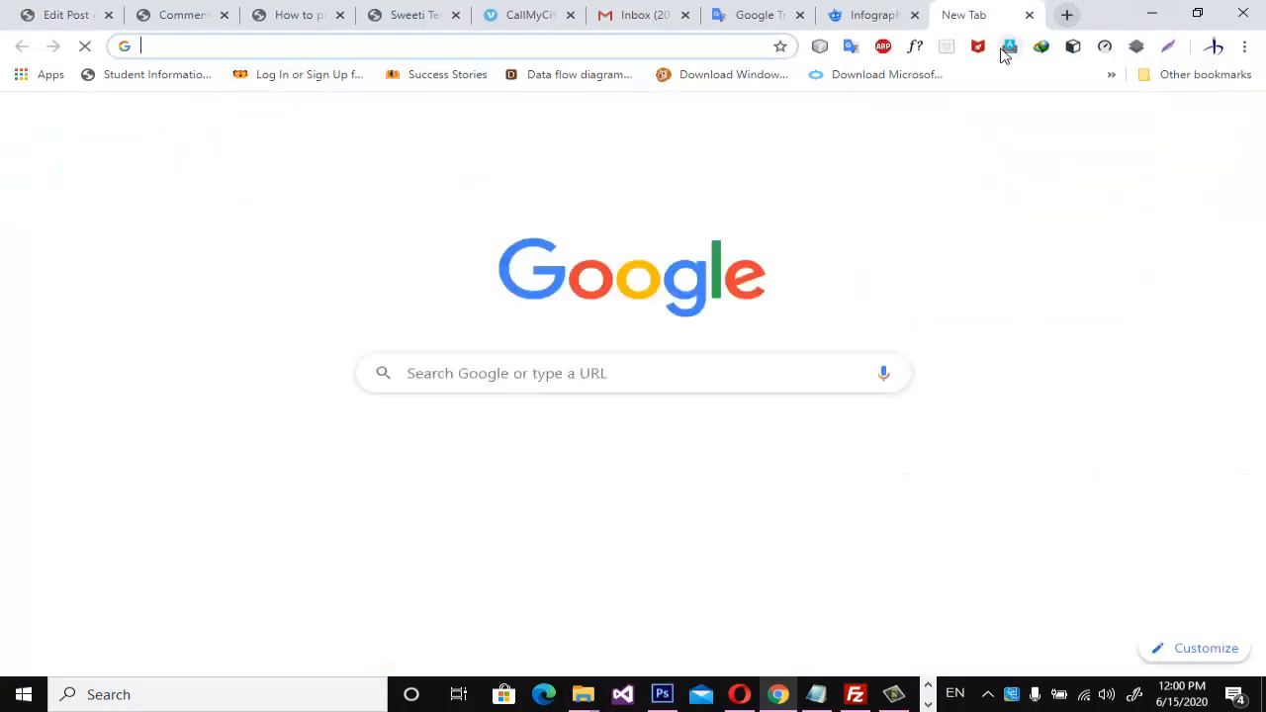
text(face)
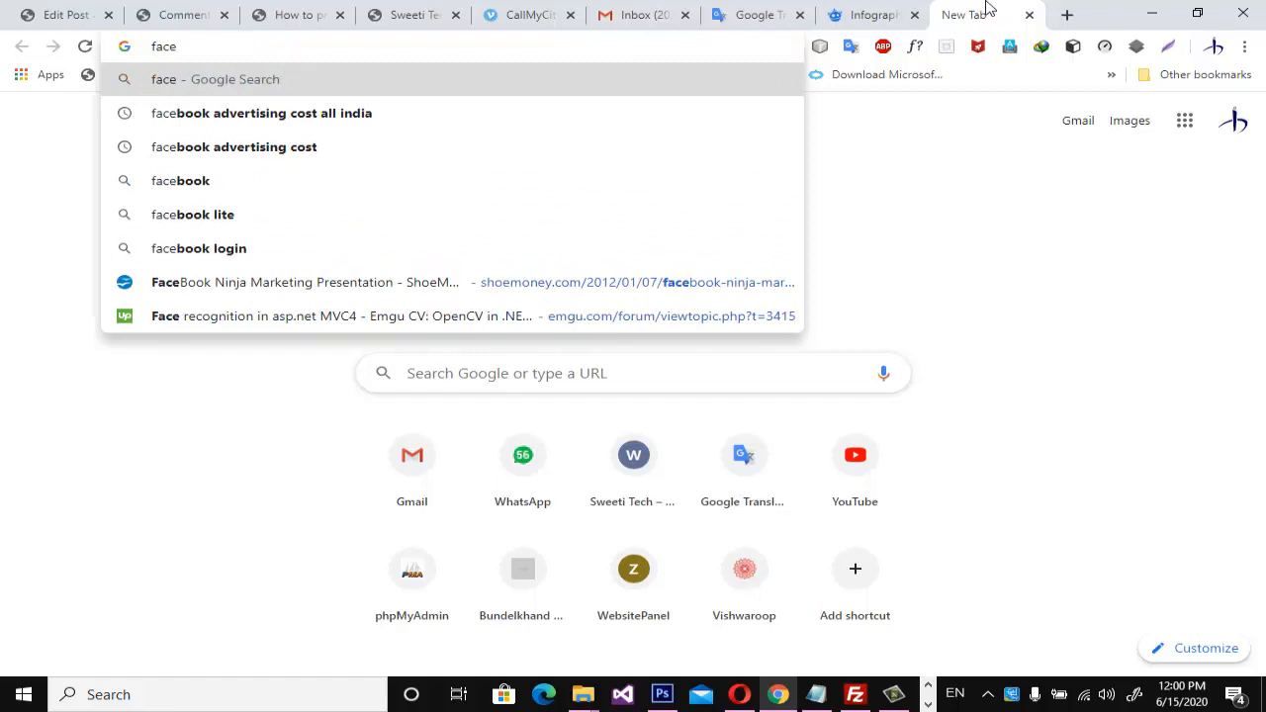
text(bo)
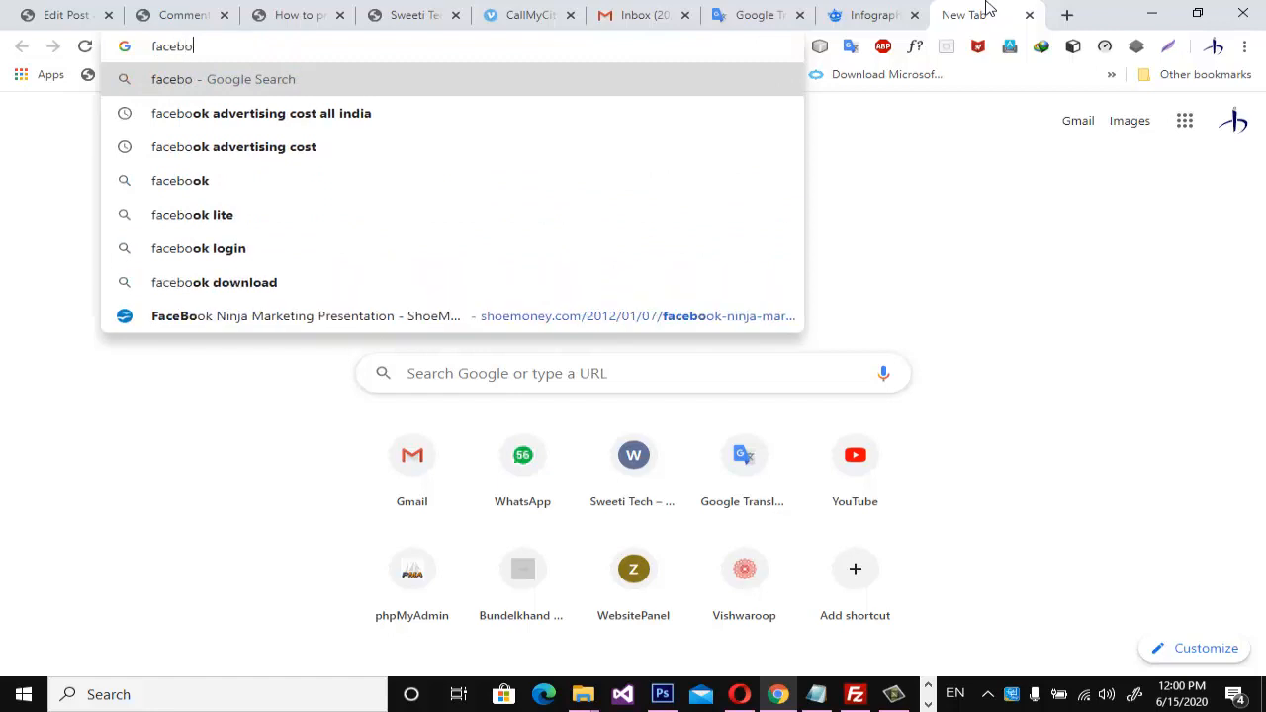
text(ok.com)
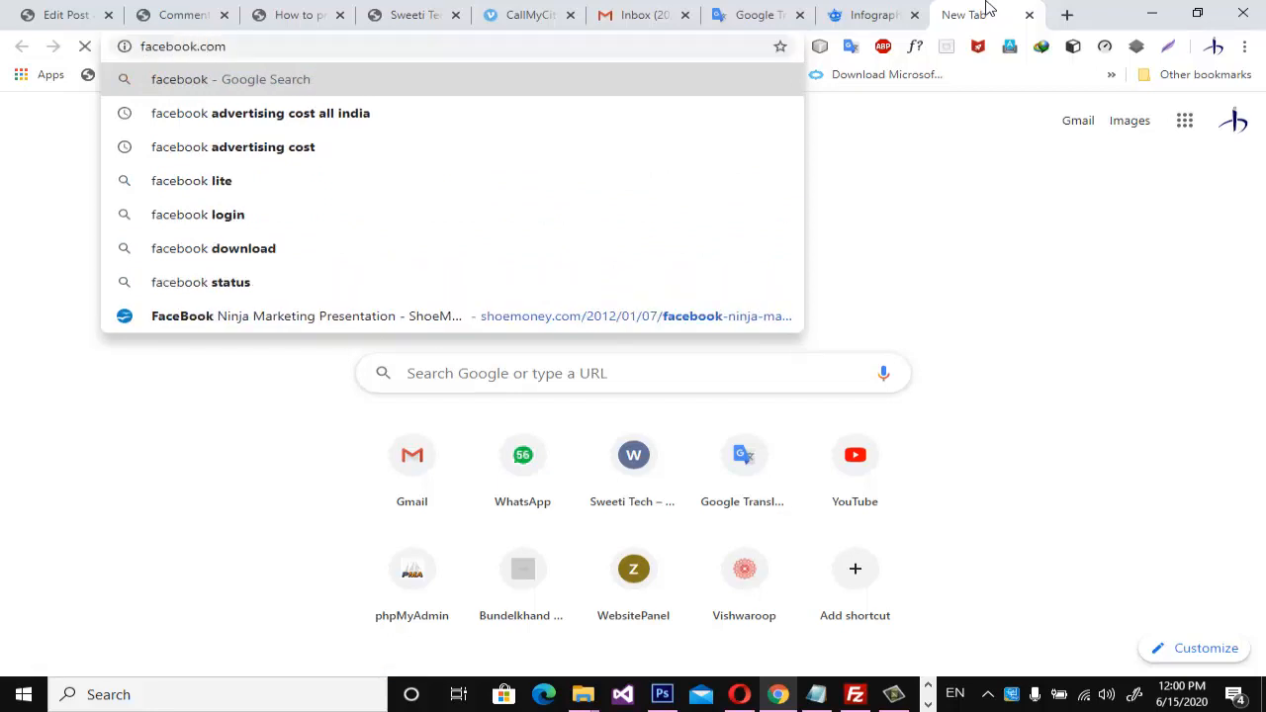
key(Return)
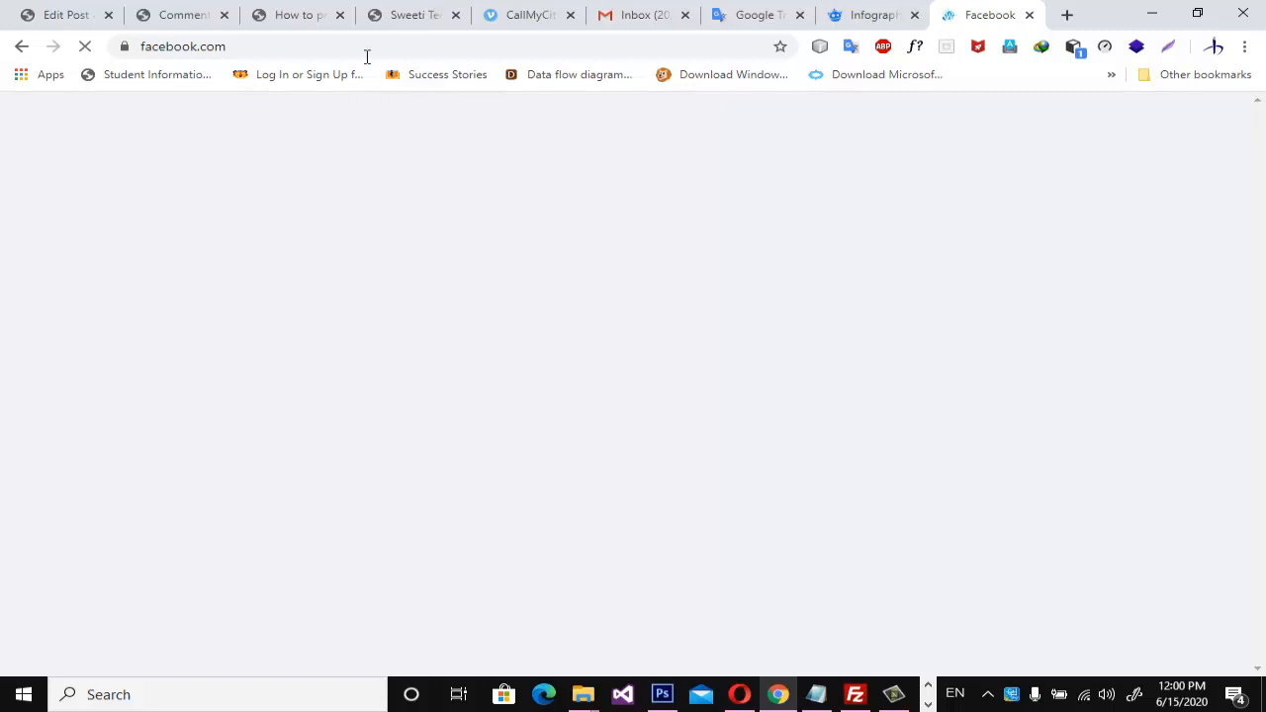
Copy the permalink address of the corona post from its WordPress editor page.
click(84, 28)
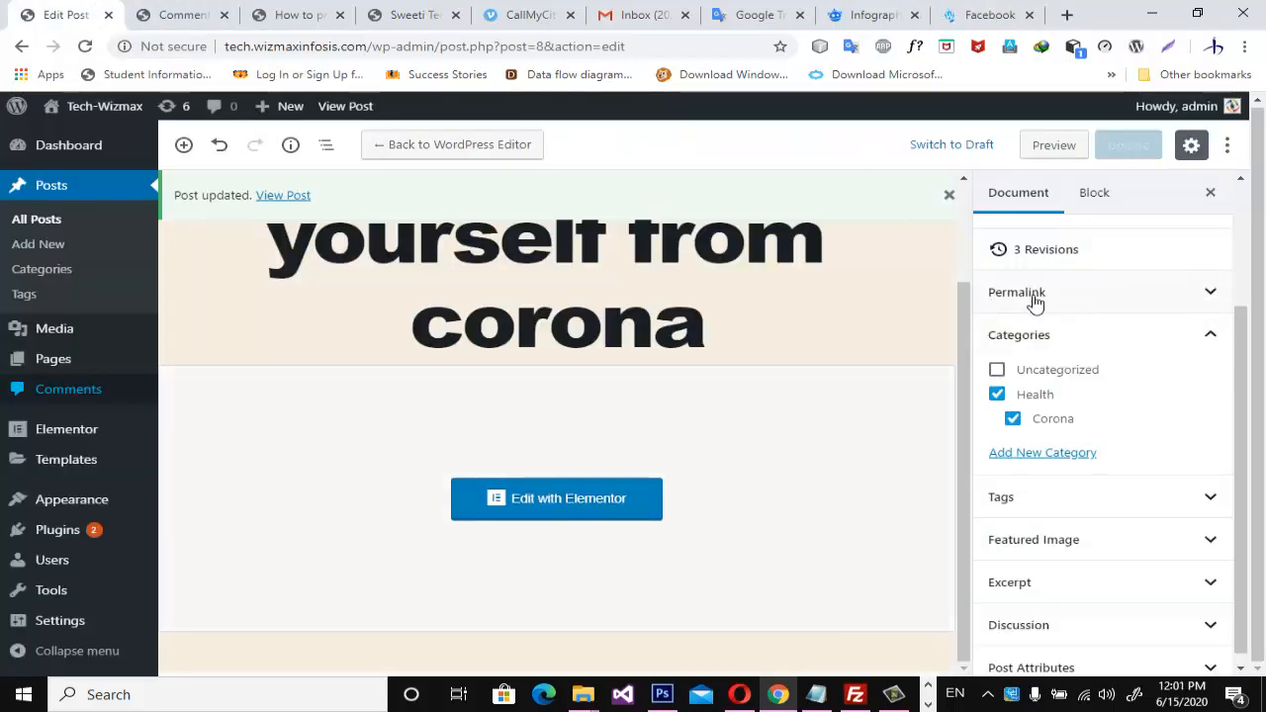
click(1211, 293)
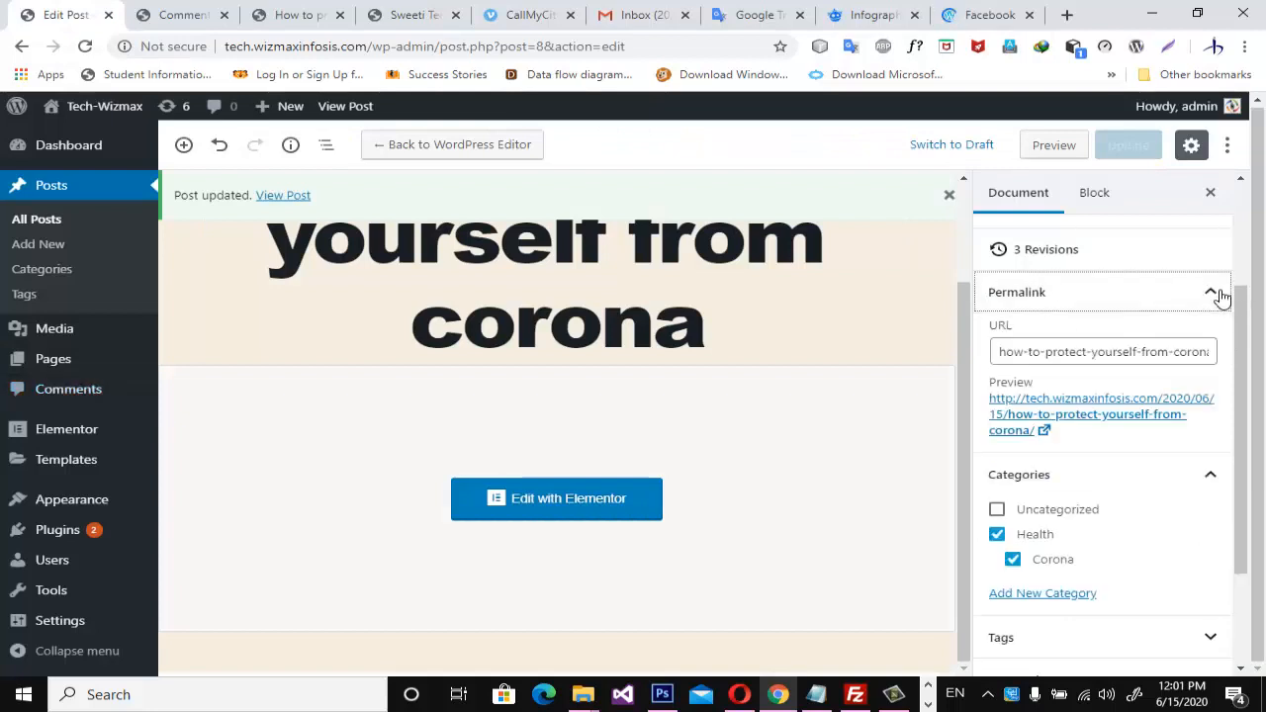
click(1056, 436)
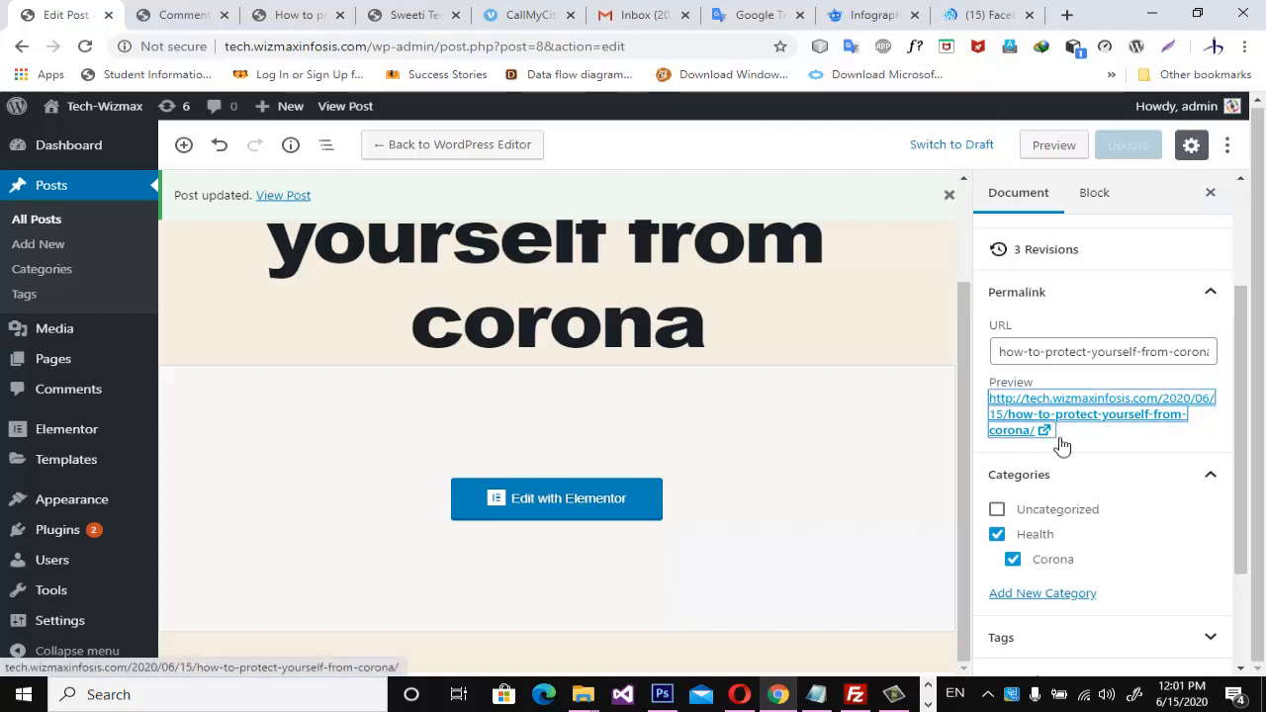
right_click(1002, 406)
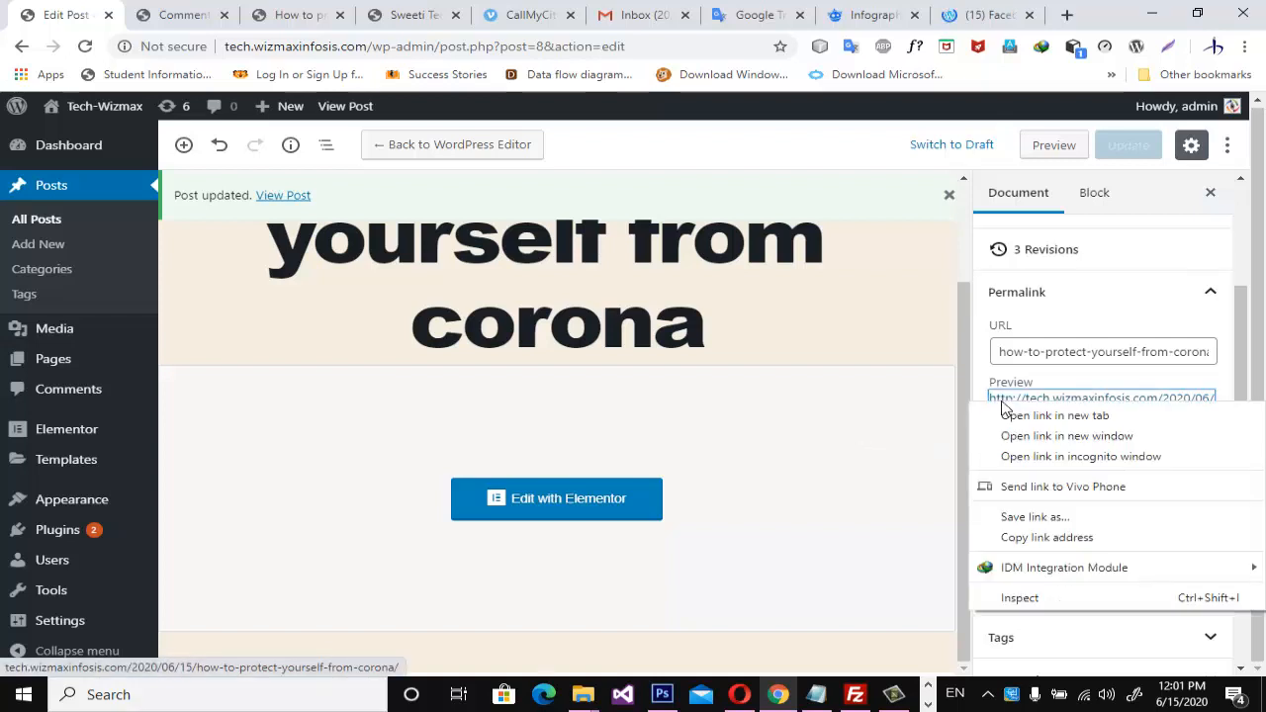
click(1034, 537)
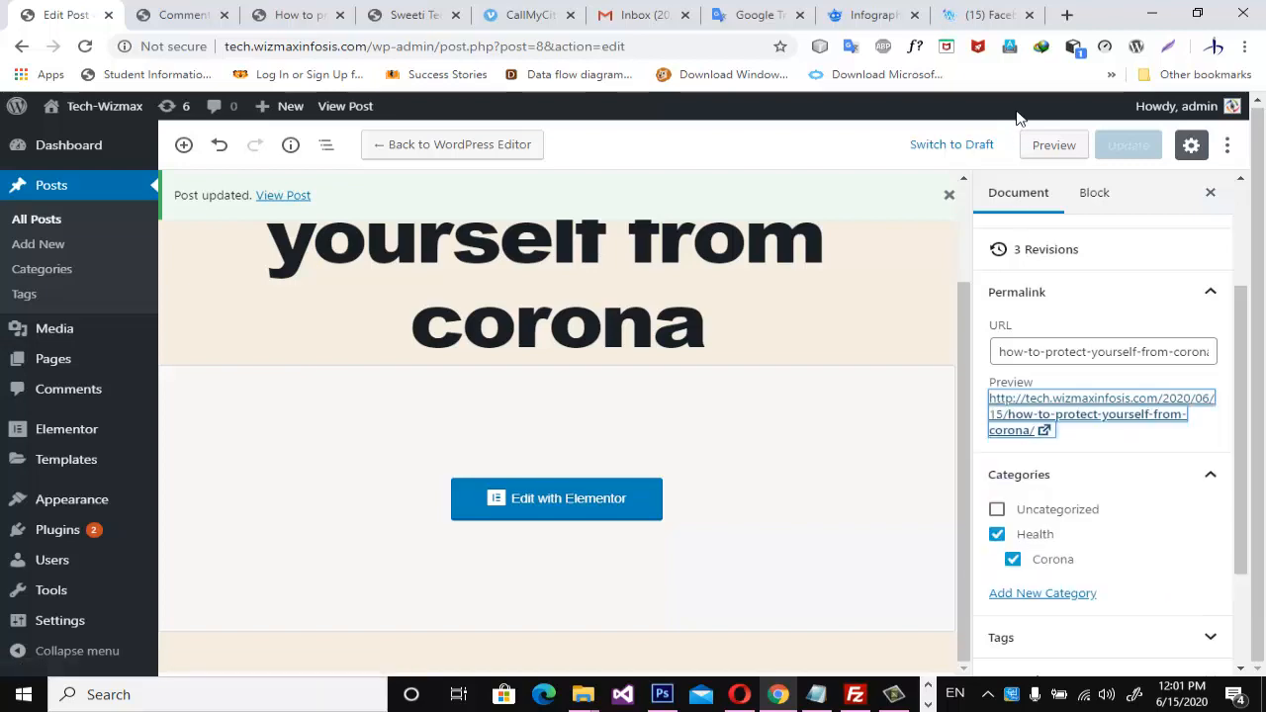
Switch to Facebook, accept the new design with the Light look and dismiss the tip about classic Facebook.
click(977, 17)
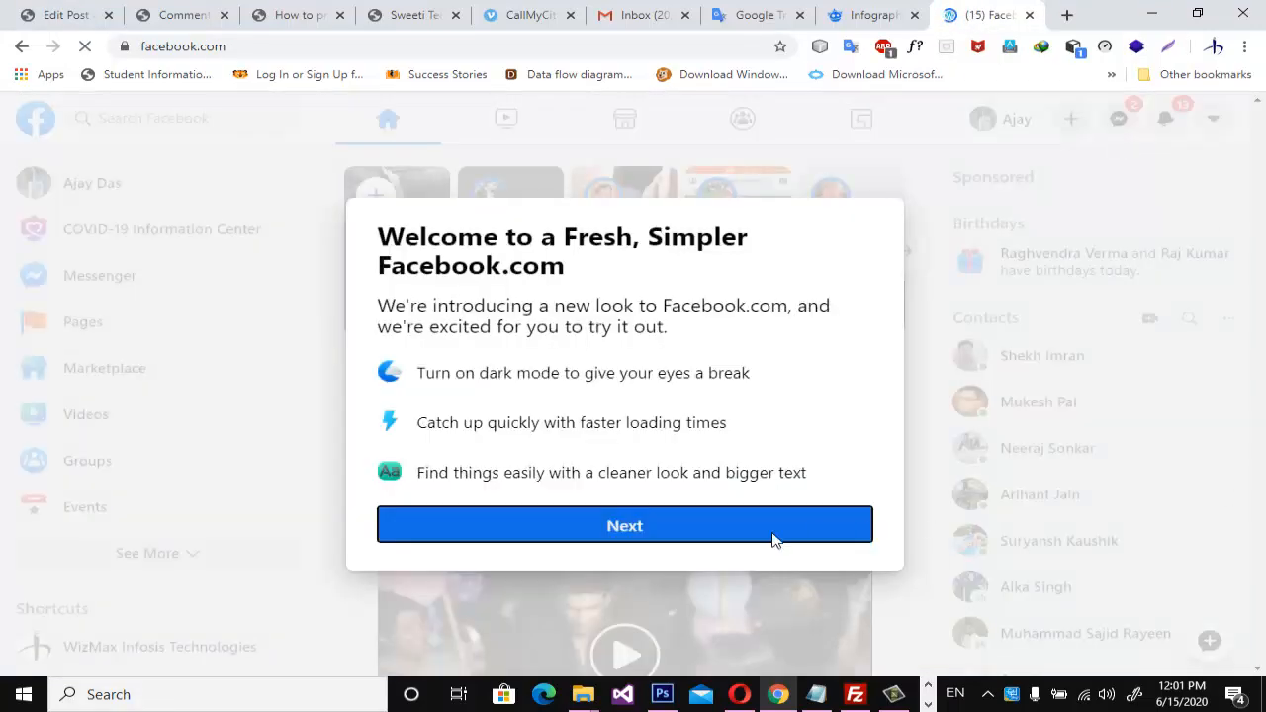
click(718, 525)
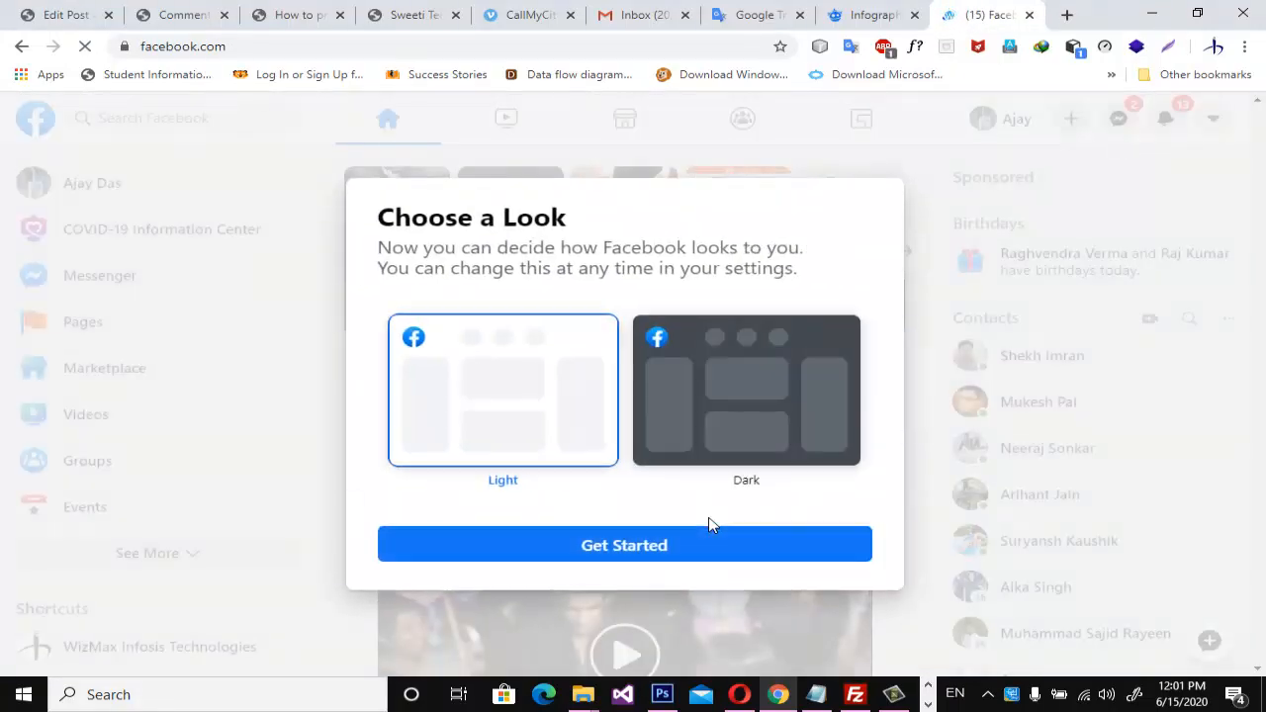
click(711, 547)
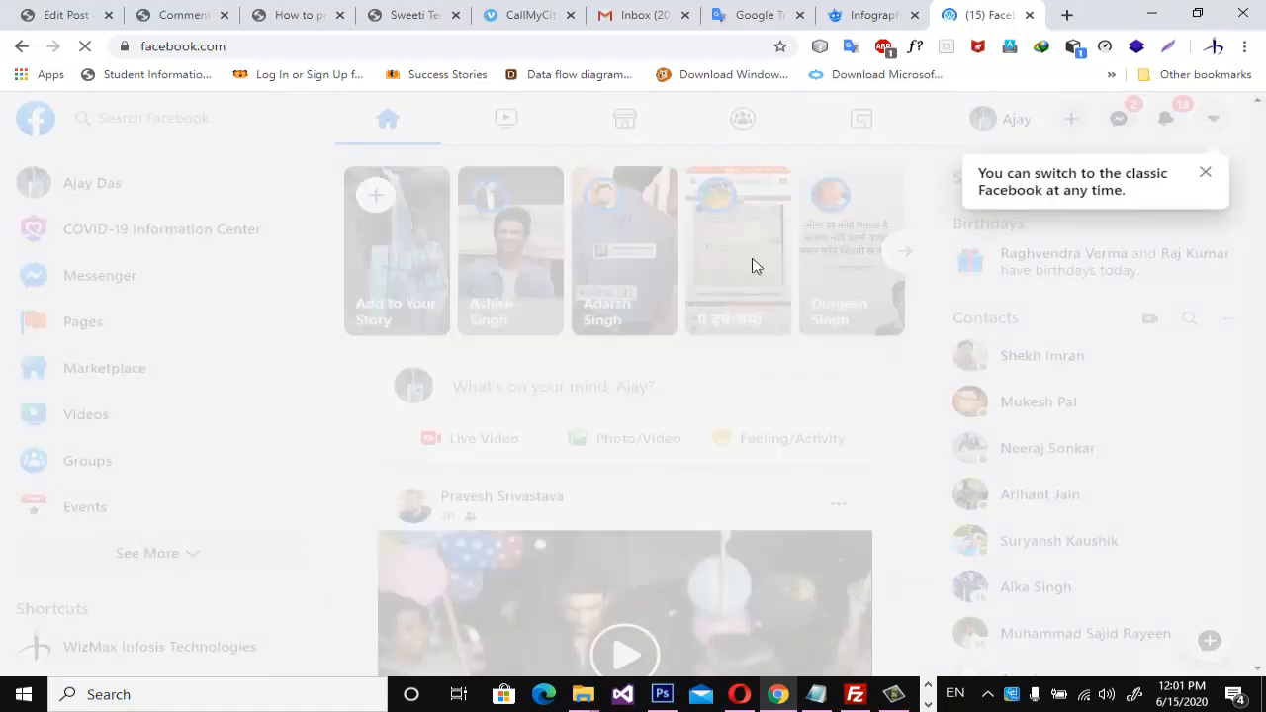
click(1207, 176)
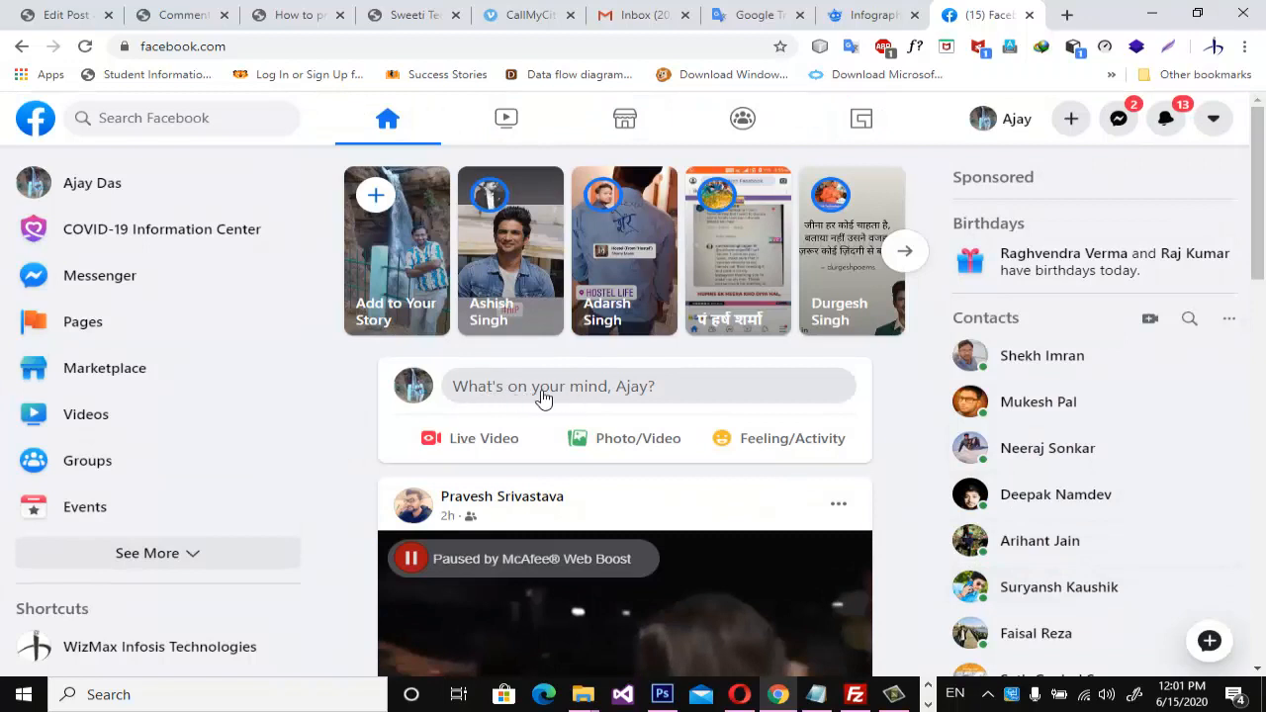
Start a public Facebook post containing the copied article link and attach the 2019-nCoV infographic picture from the Pictures folder.
click(678, 397)
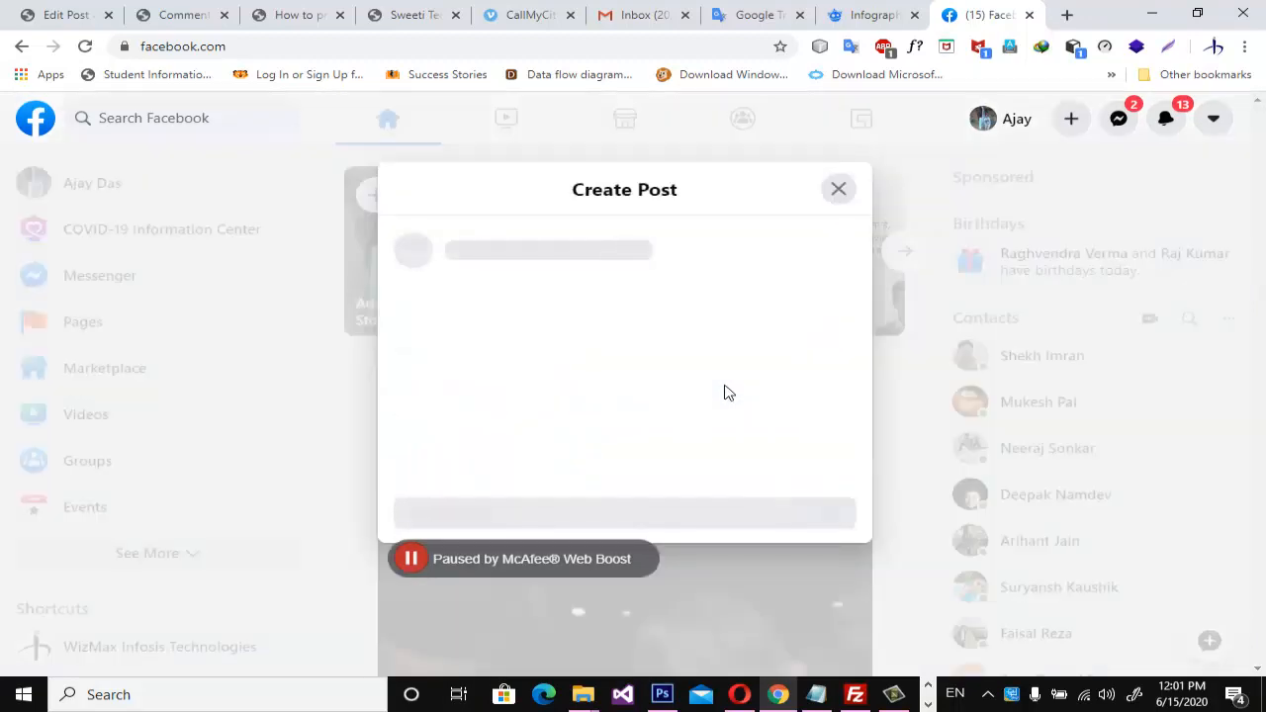
text(http://tech.wizmaxinfosis.com/2020/06/15/how-to-protect-yourself-from-corona/)
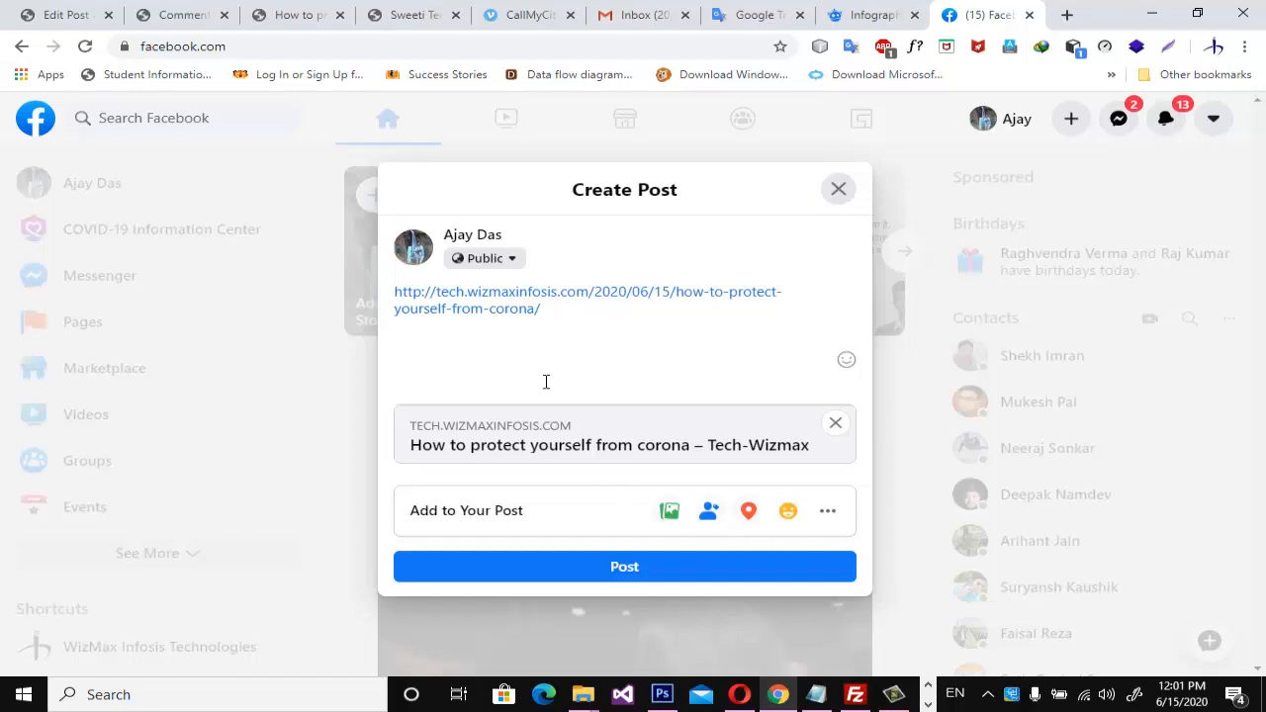
click(672, 512)
click(293, 232)
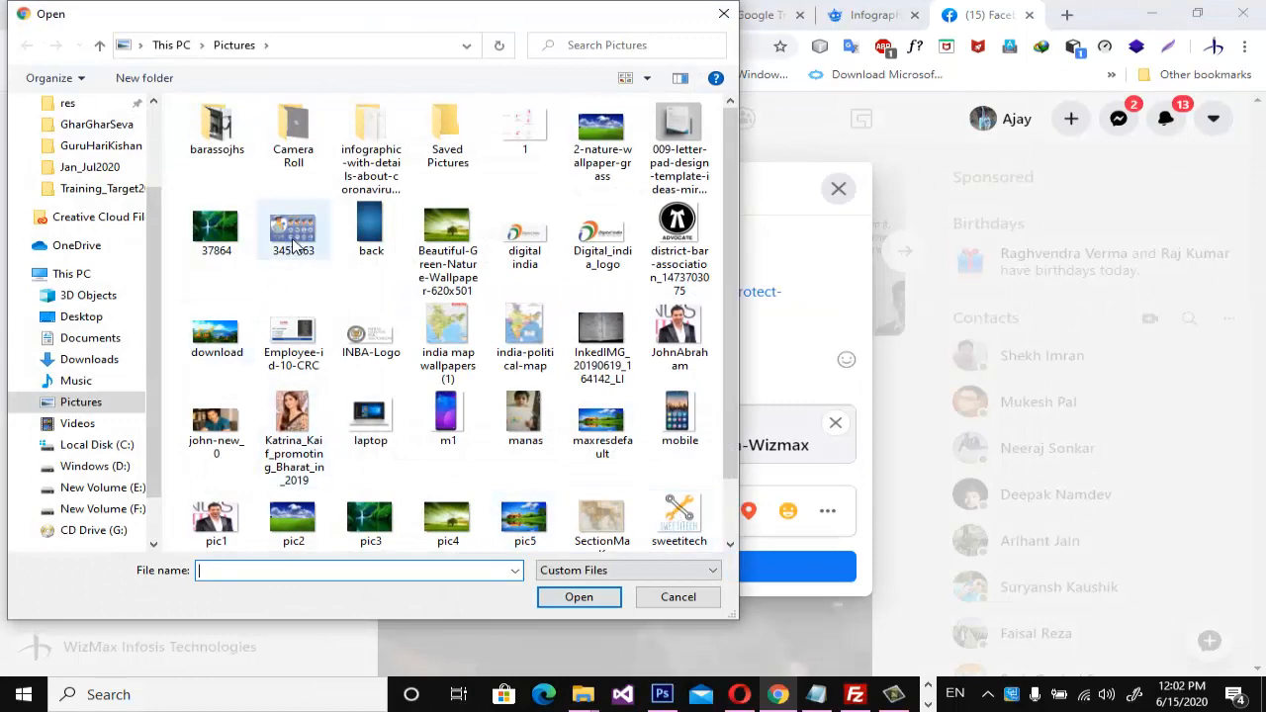
click(613, 601)
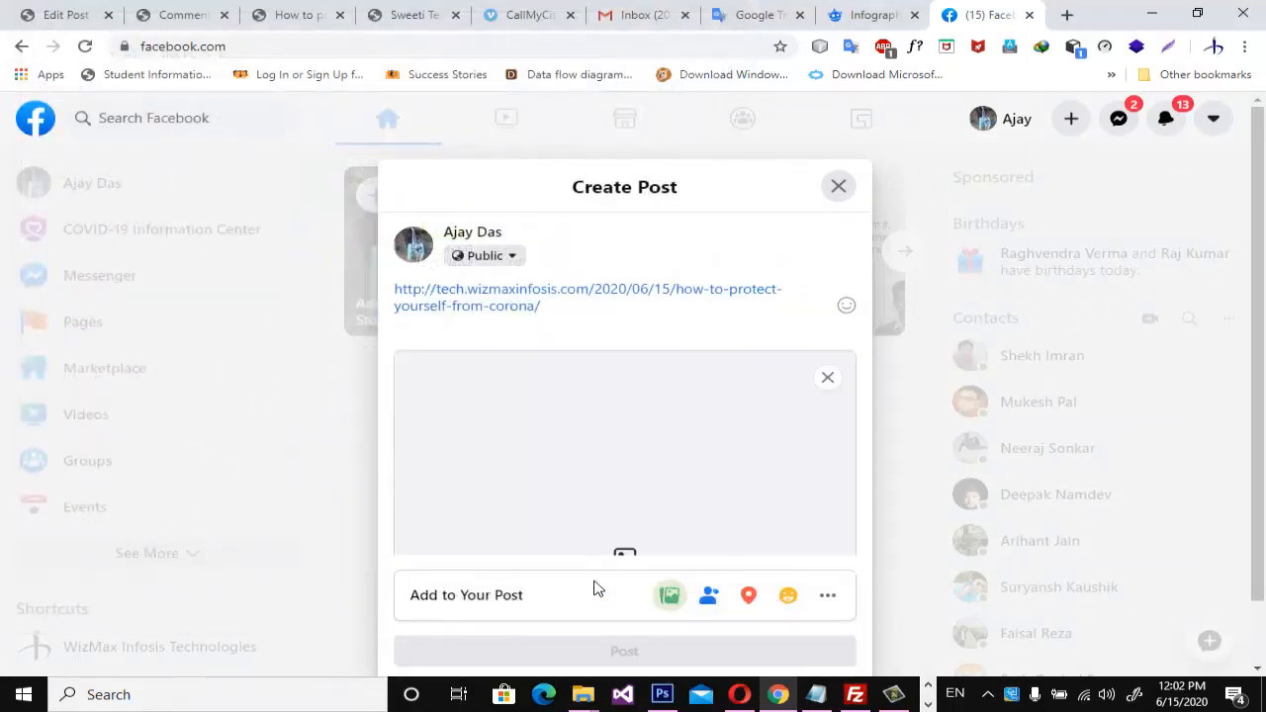
mouse_move(583, 493)
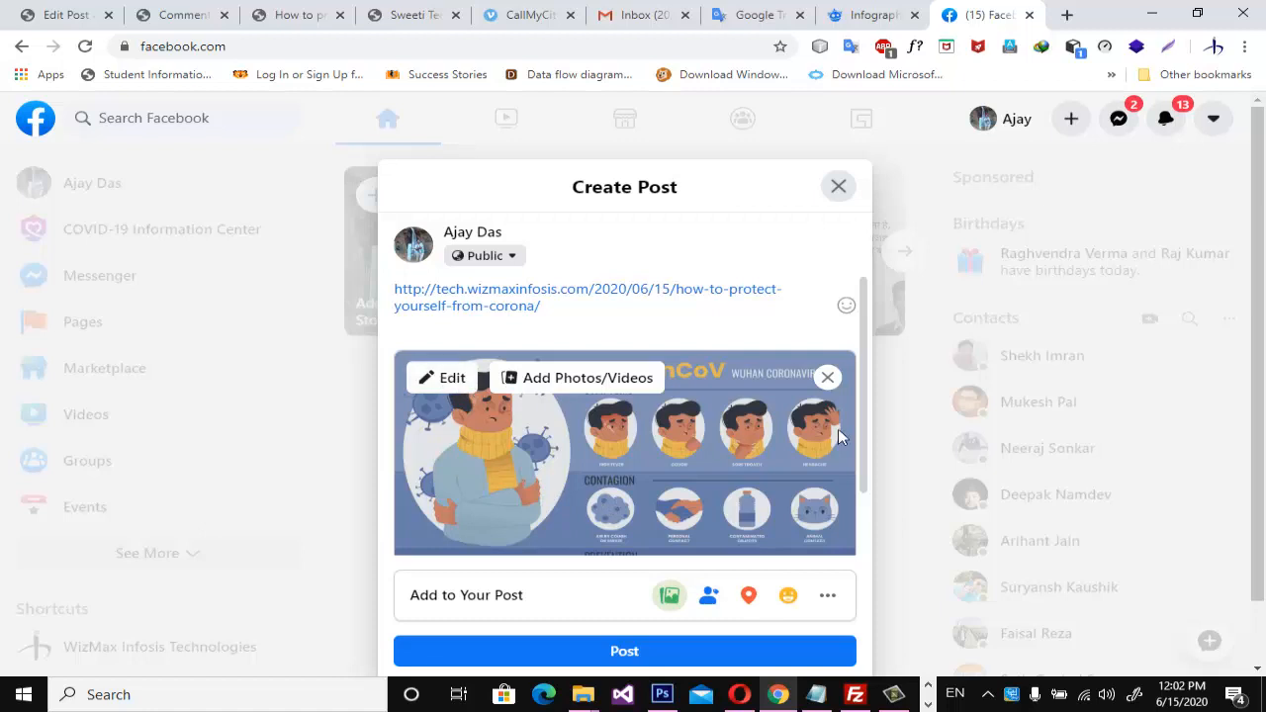
click(450, 381)
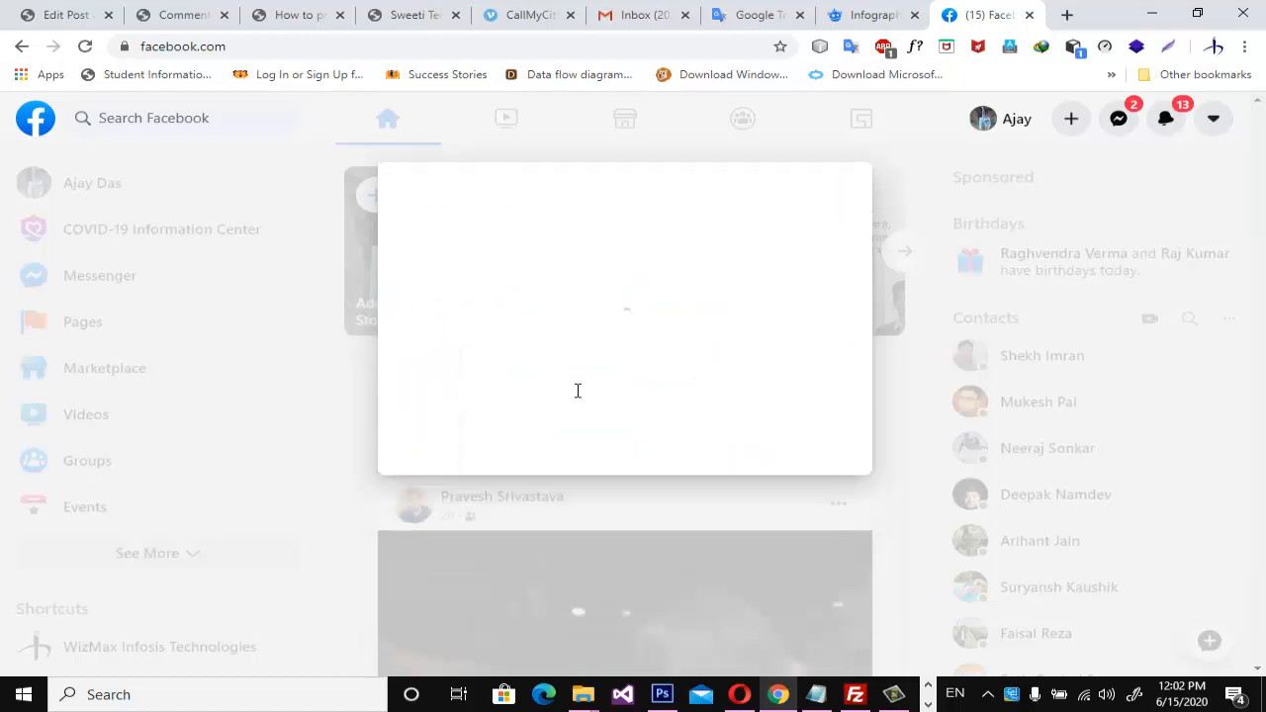
scroll(225, 372, down, 1)
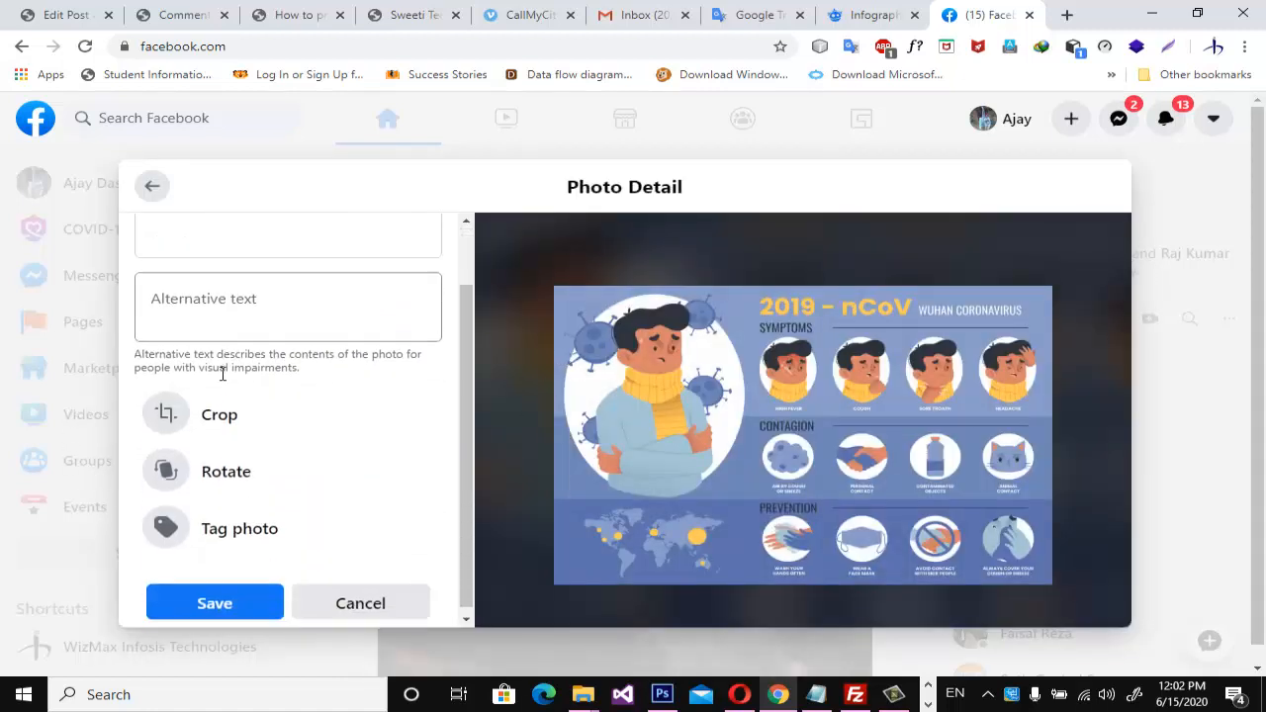
scroll(282, 510, down, 1)
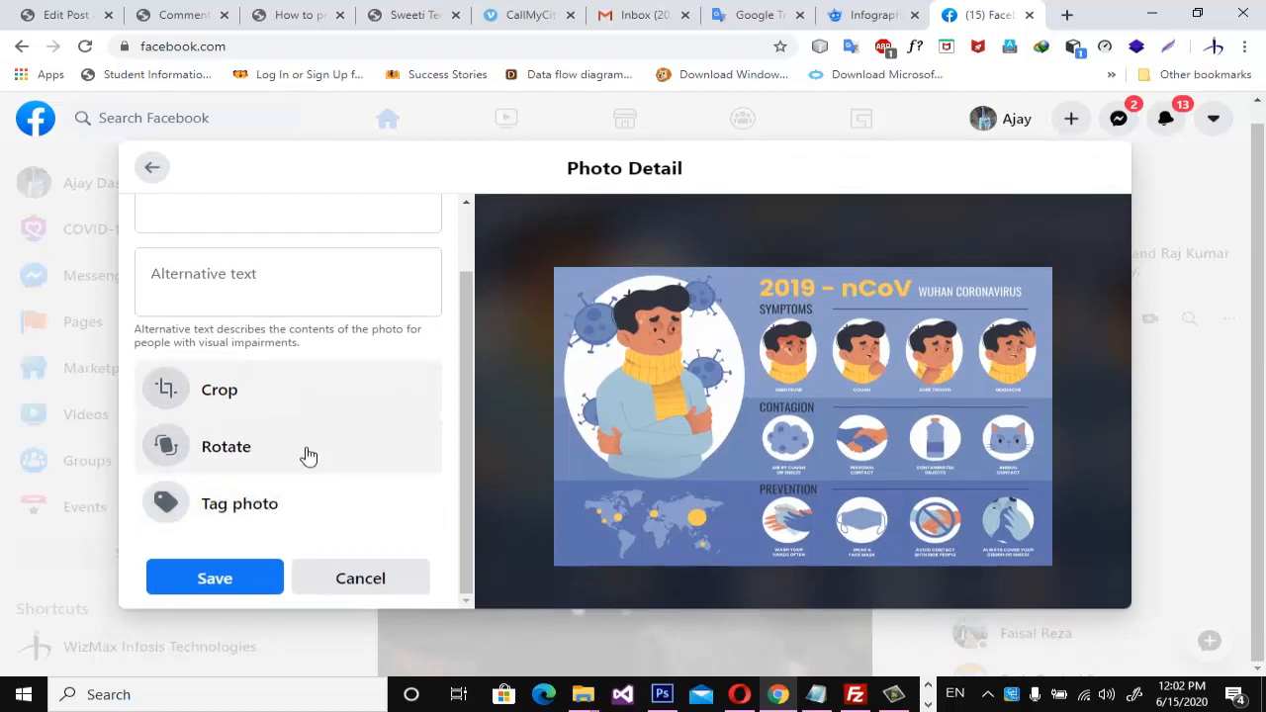
click(368, 580)
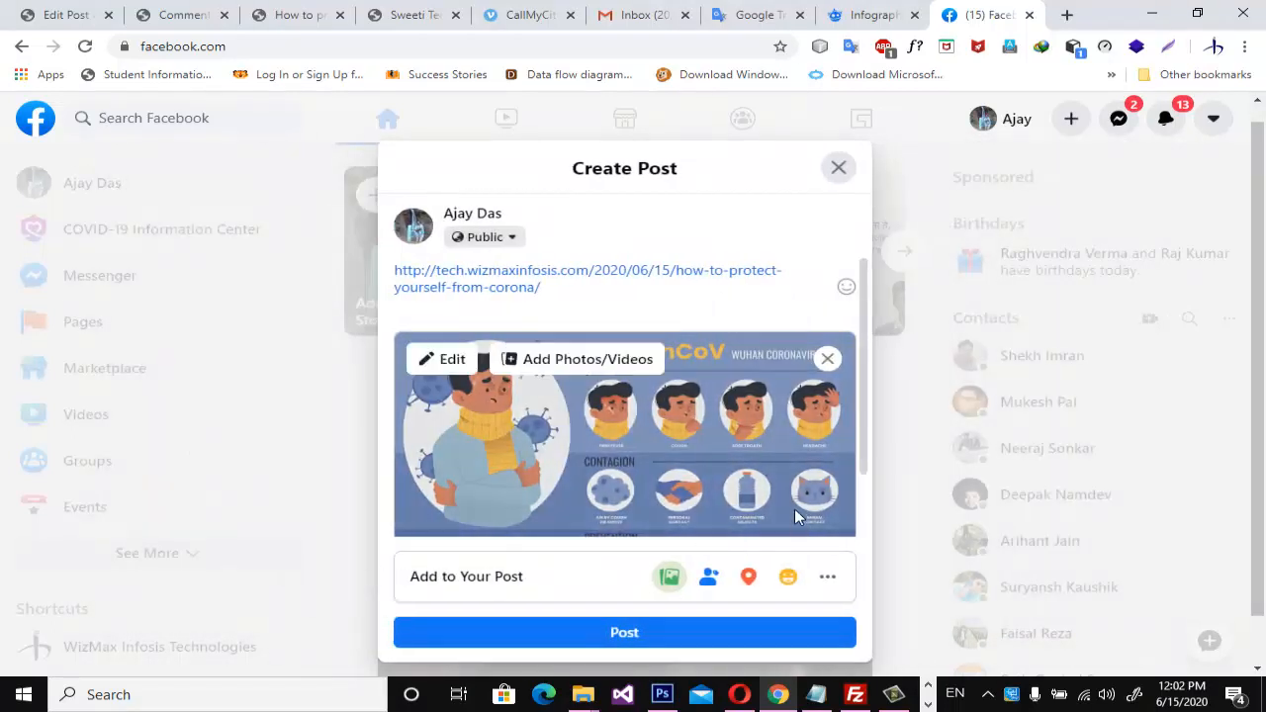
Check the extra options for adding to the Facebook post, return to the draft and publish it.
scroll(656, 416, down, 1)
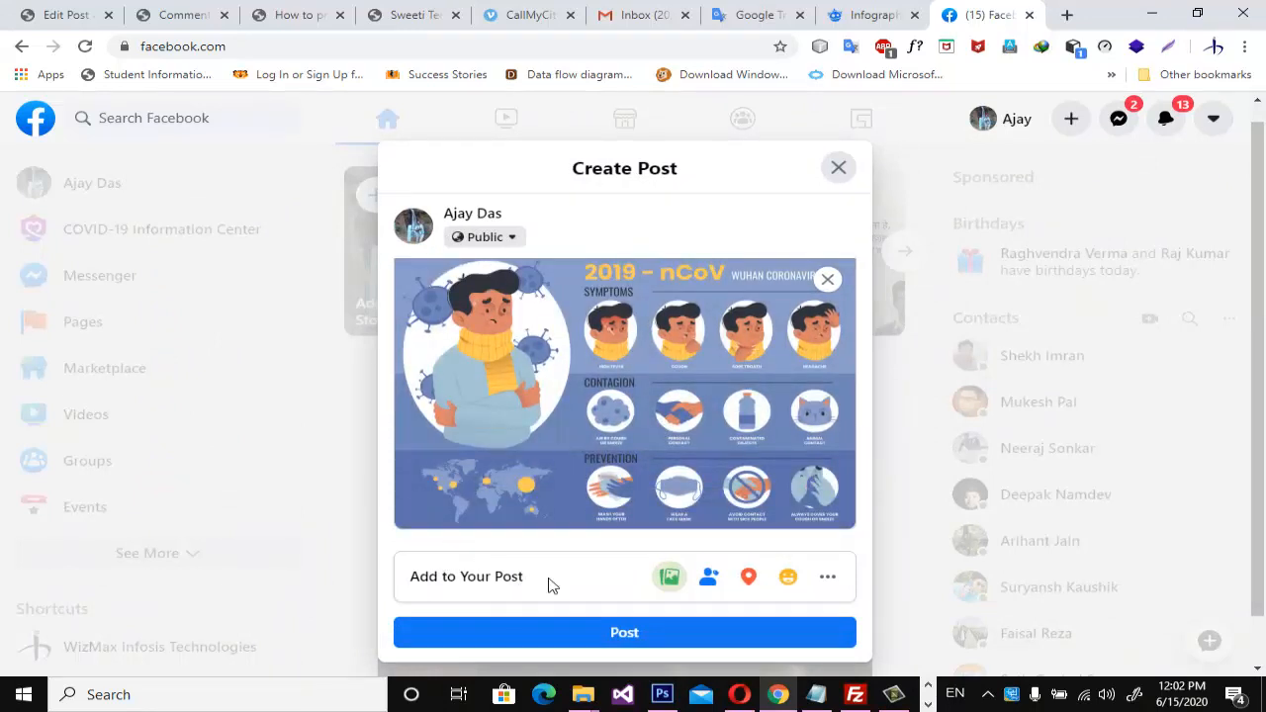
click(829, 583)
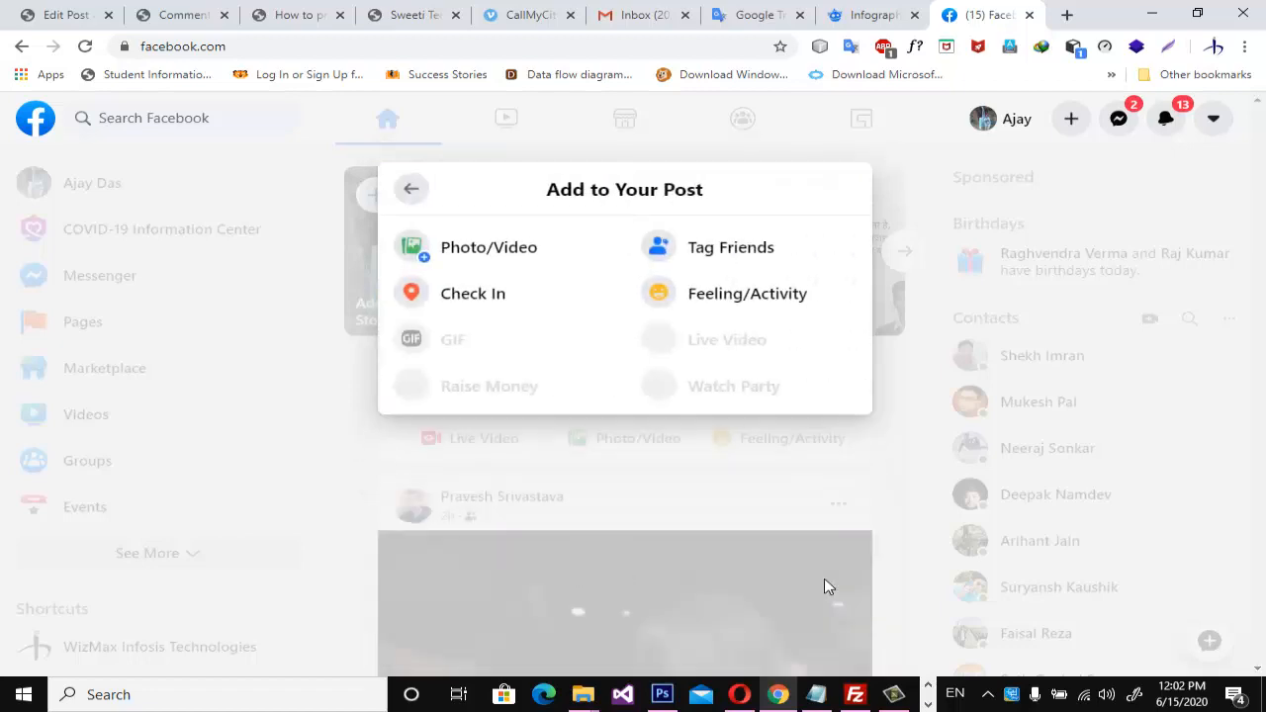
click(410, 189)
click(659, 651)
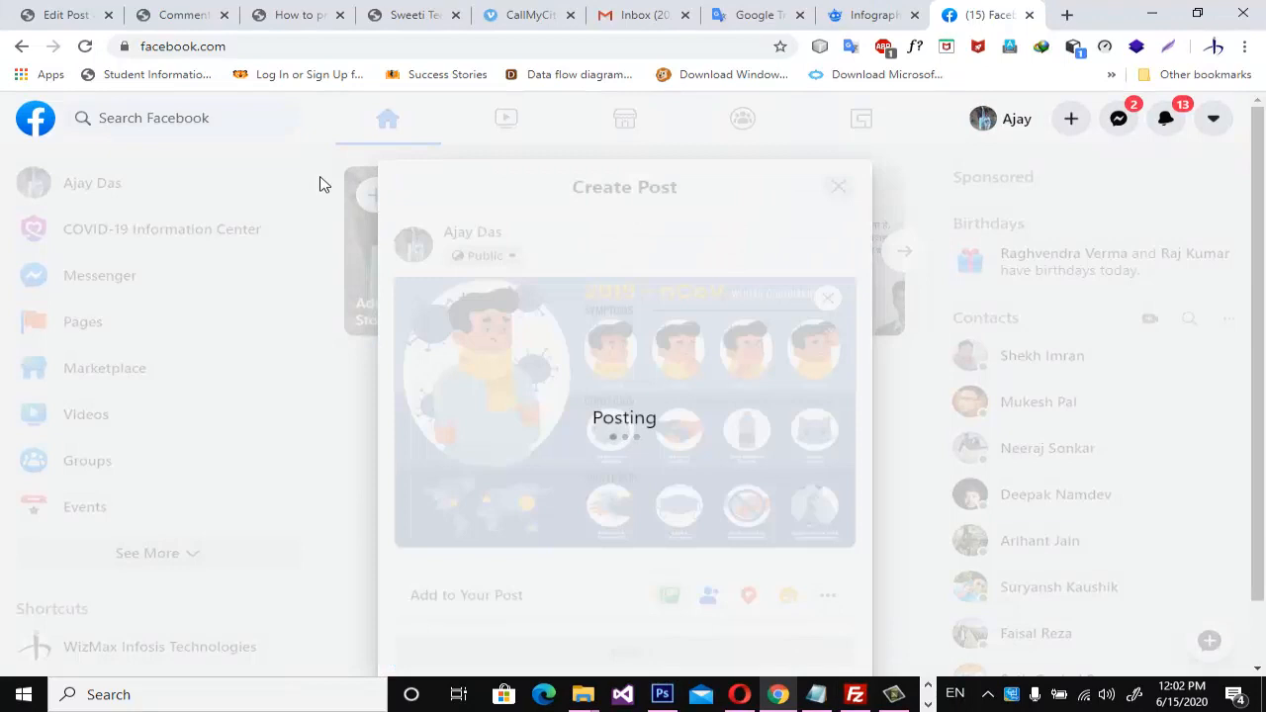
Check the new post in the Facebook feed and open its link to the corona article.
scroll(726, 500, down, 3)
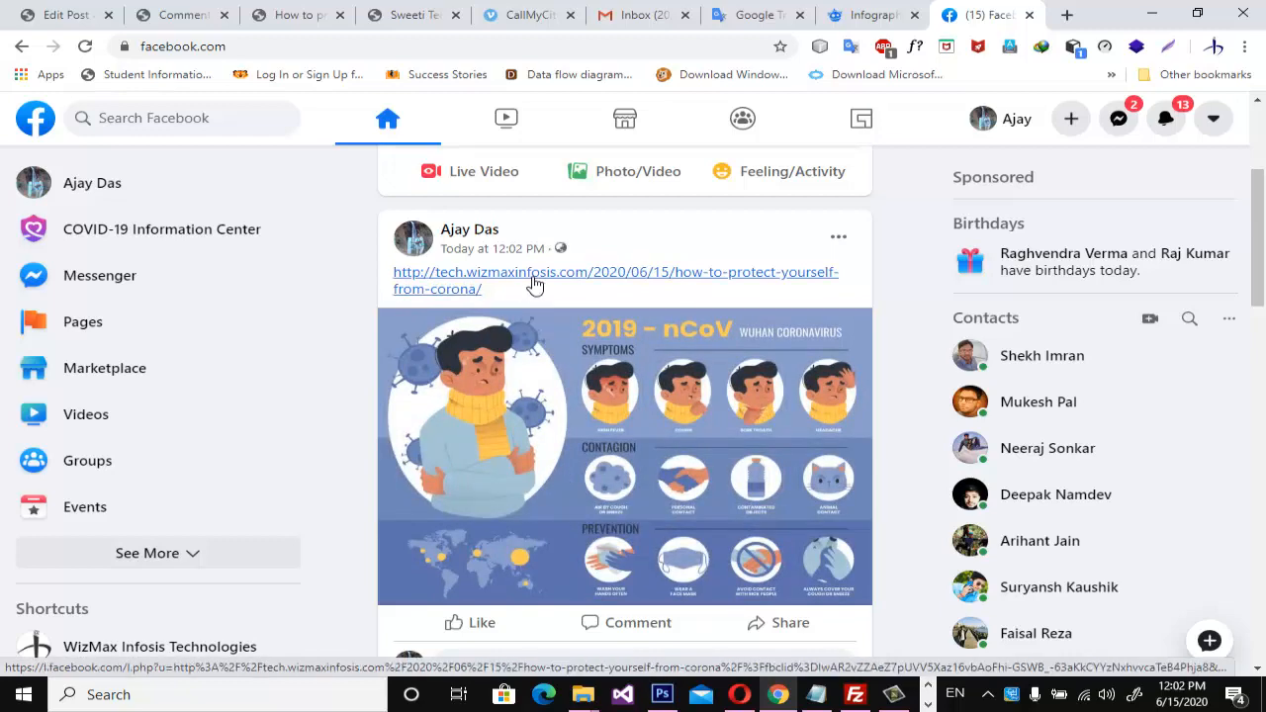
scroll(590, 386, down, 3)
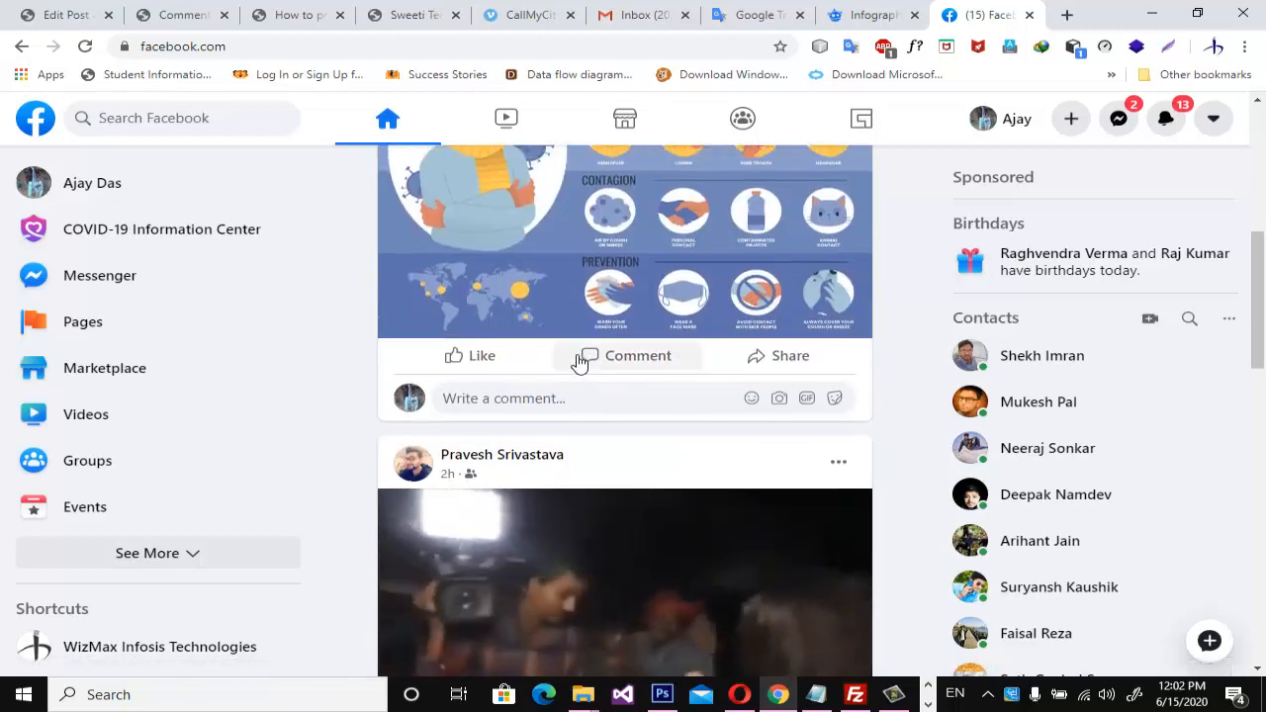
scroll(580, 361, up, 3)
click(568, 368)
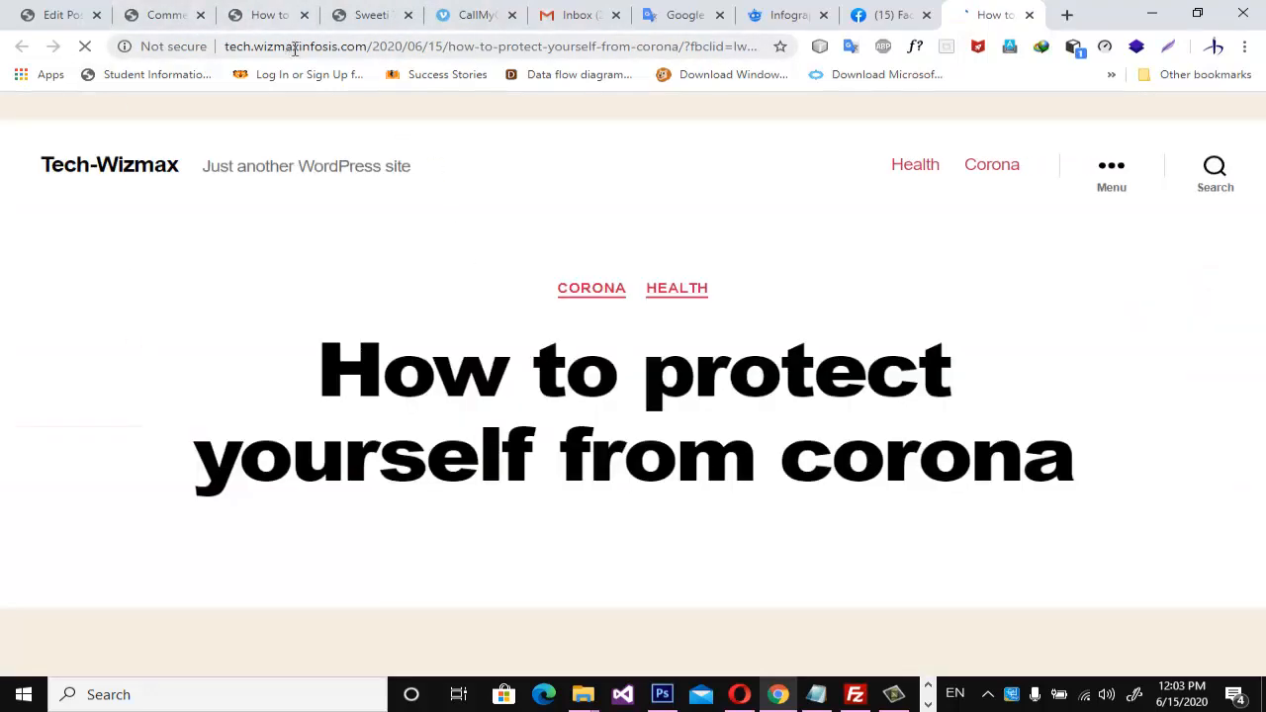
Load web.whatsapp.com in a new browser tab.
click(1066, 14)
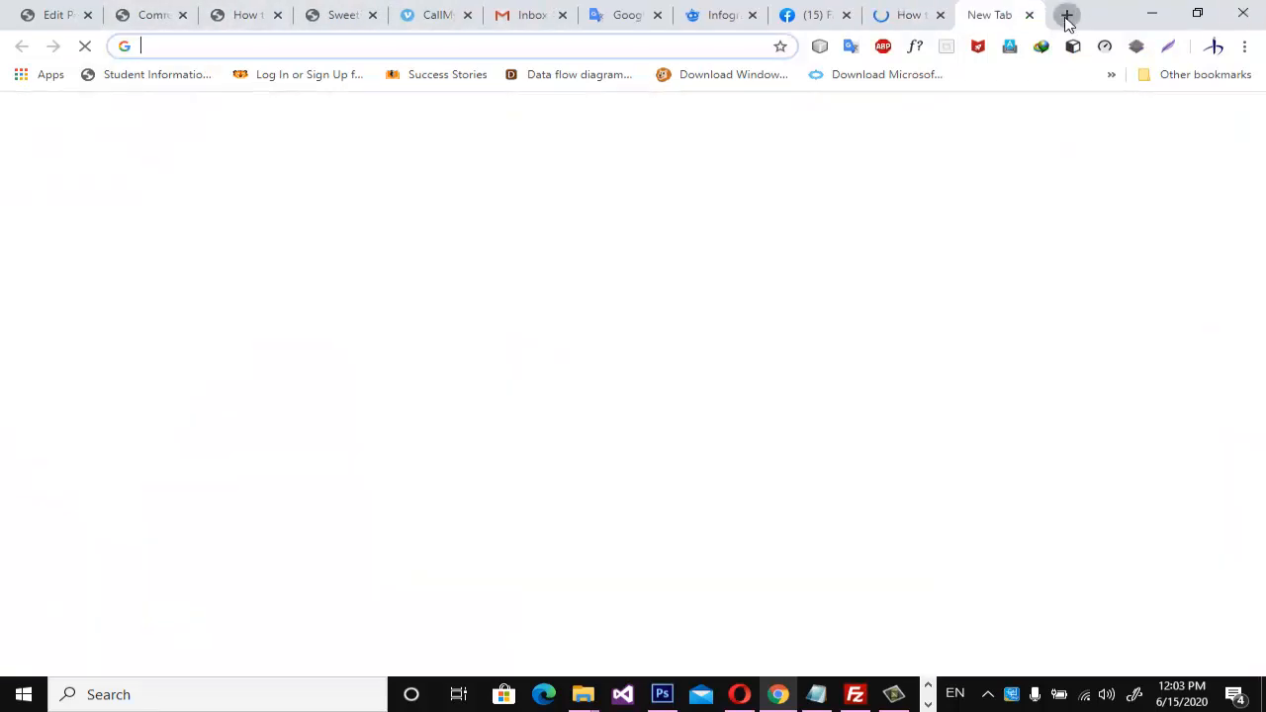
text(web)
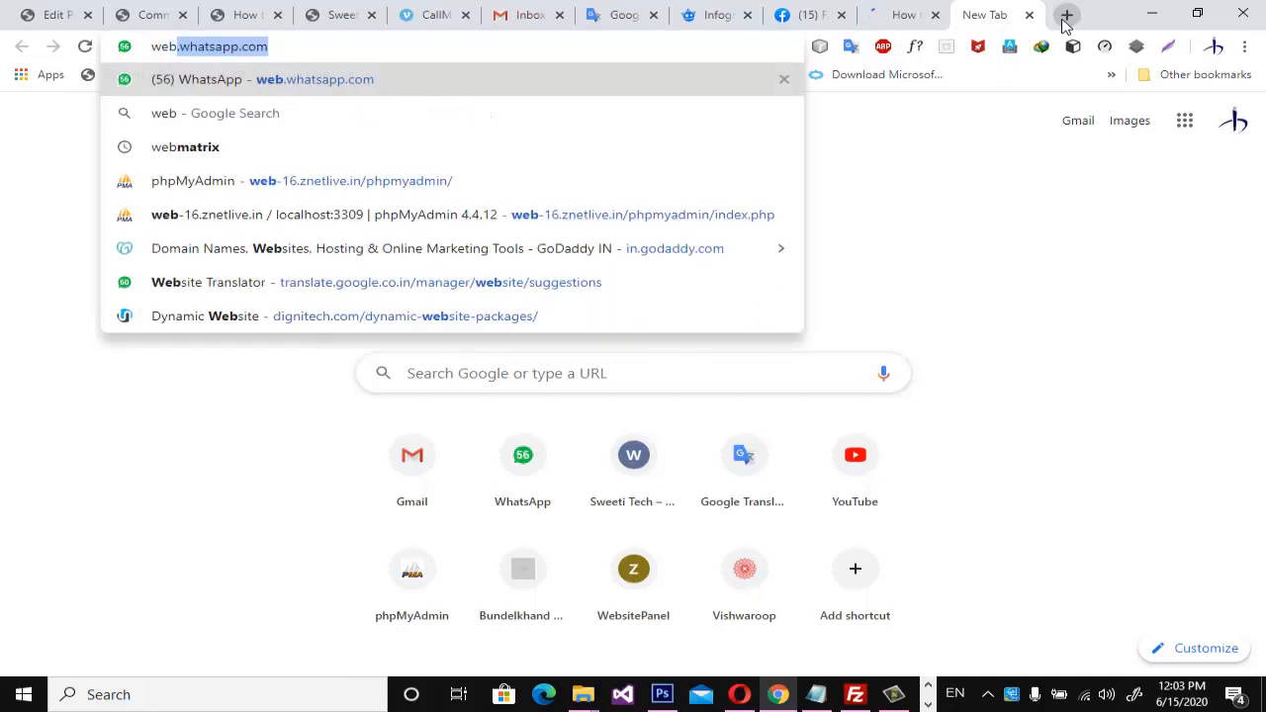
key(Return)
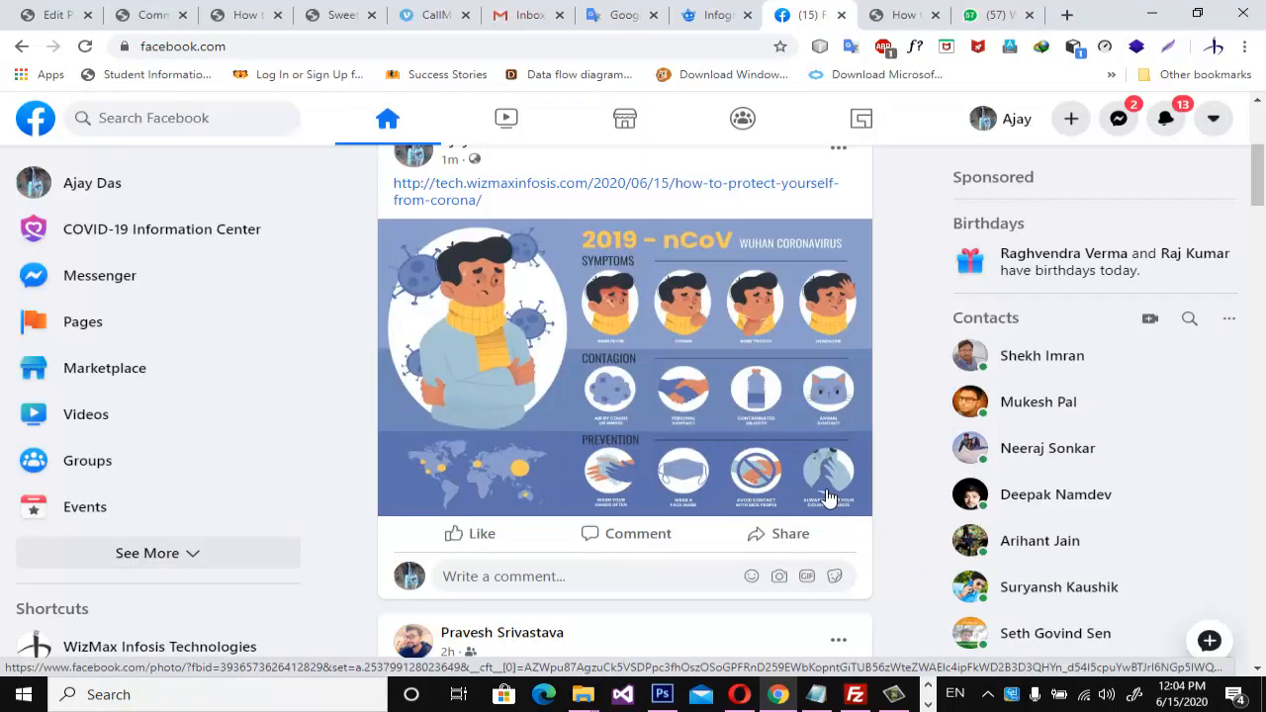
Send the corona article's link to the WhatsApp group "Target 20-20_Mission_1Cr".
scroll(812, 489, up, 1)
scroll(810, 486, up, 3)
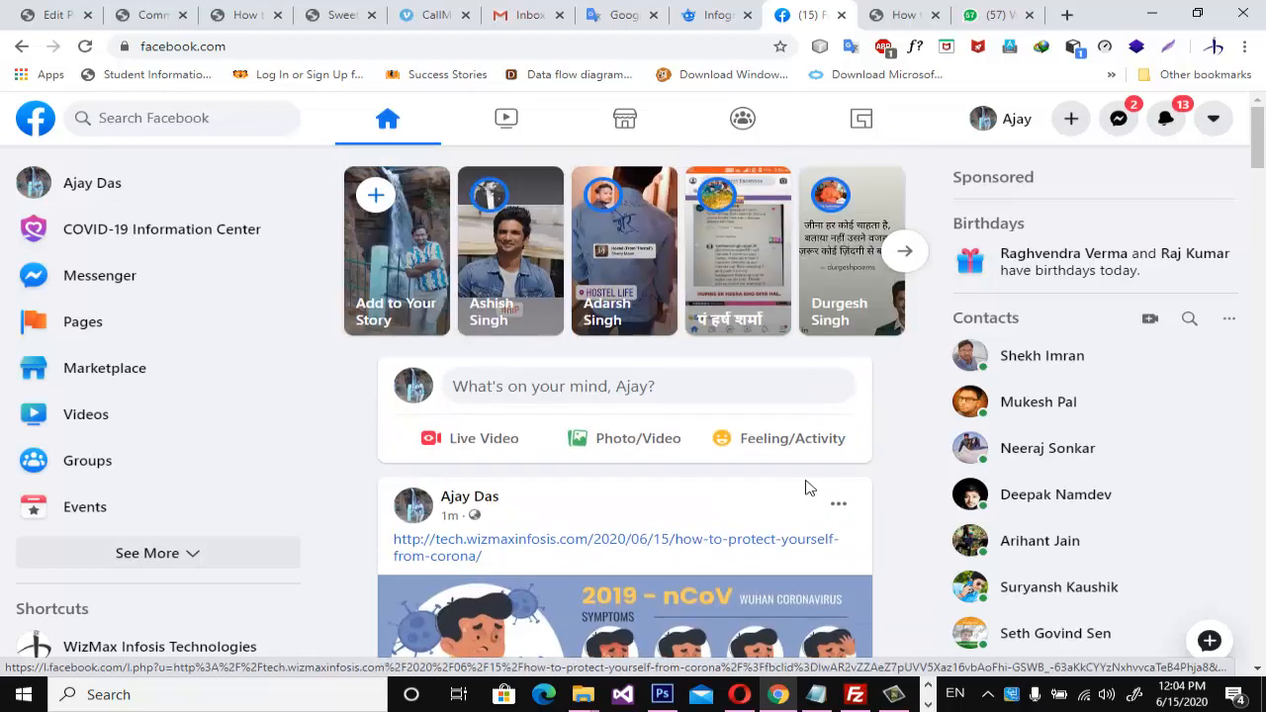
click(989, 15)
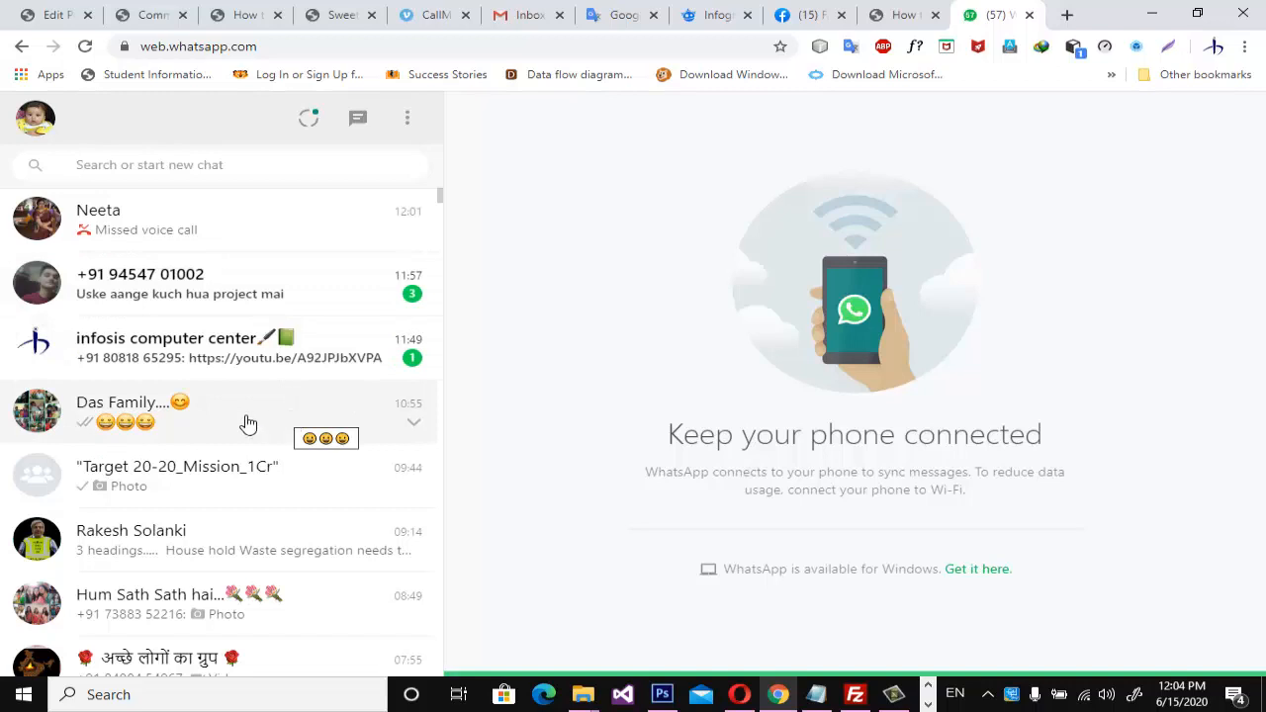
click(229, 486)
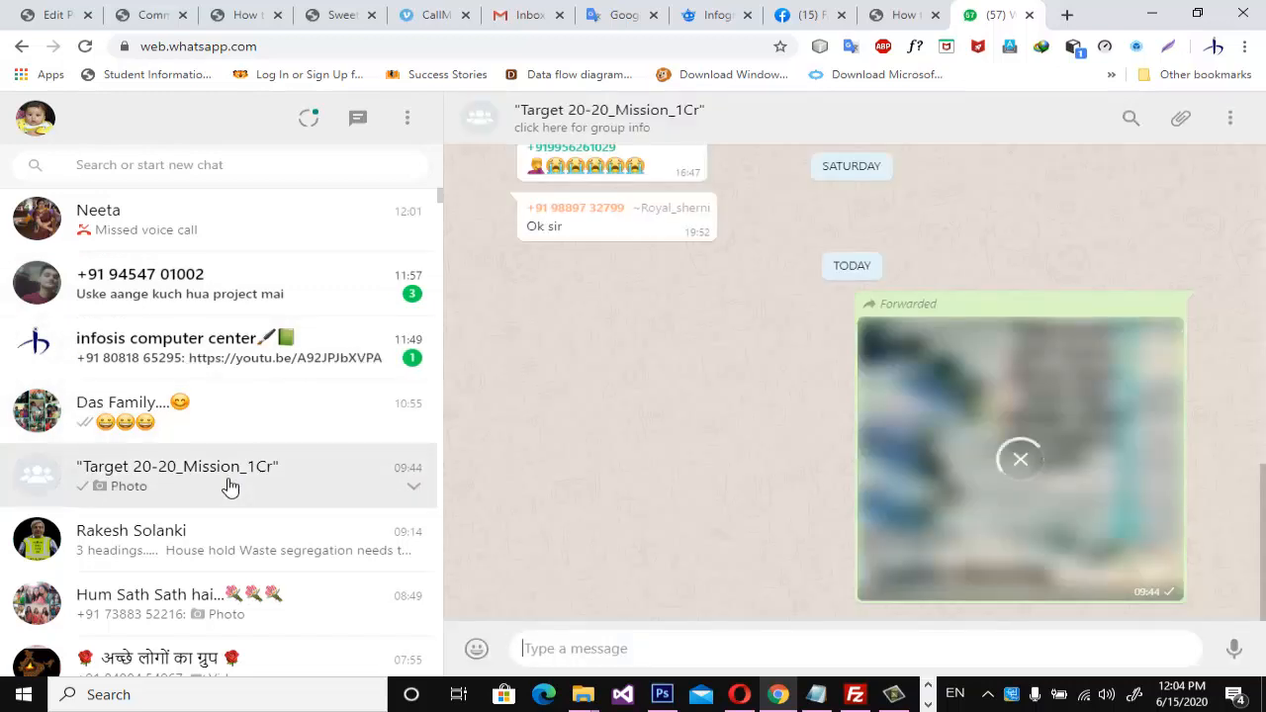
right_click(653, 661)
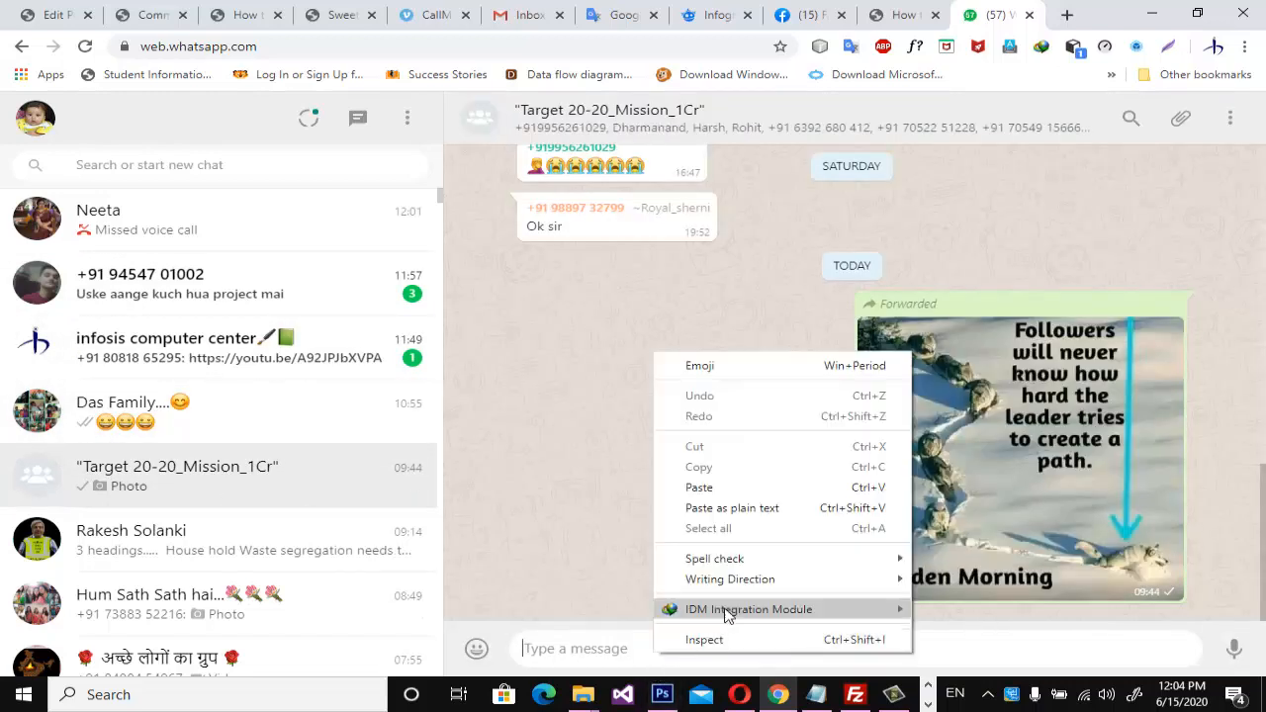
click(760, 492)
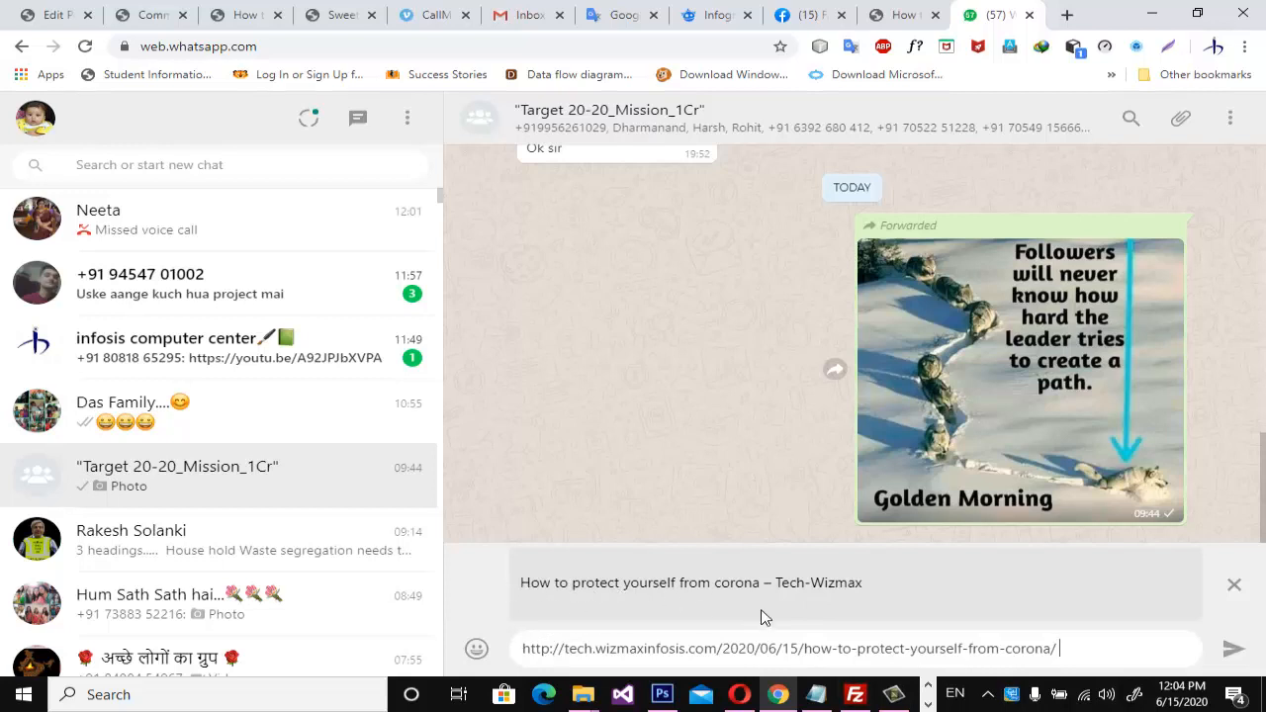
click(1234, 648)
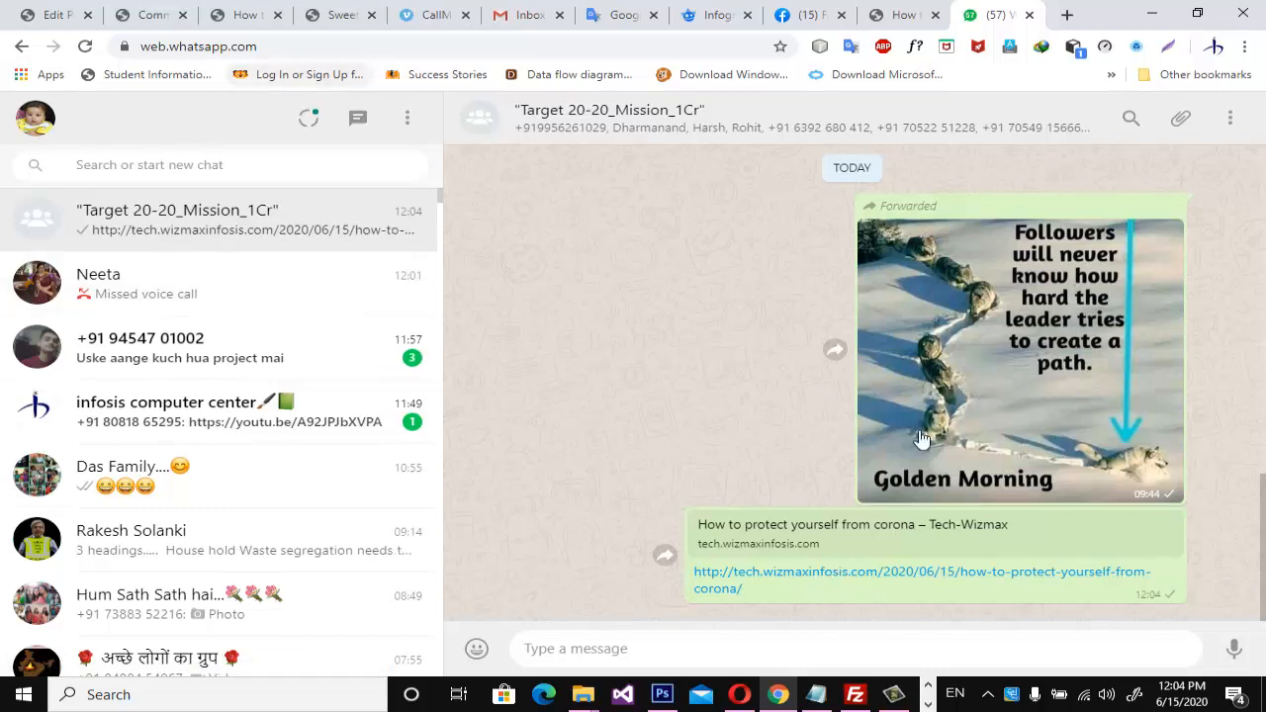
click(929, 705)
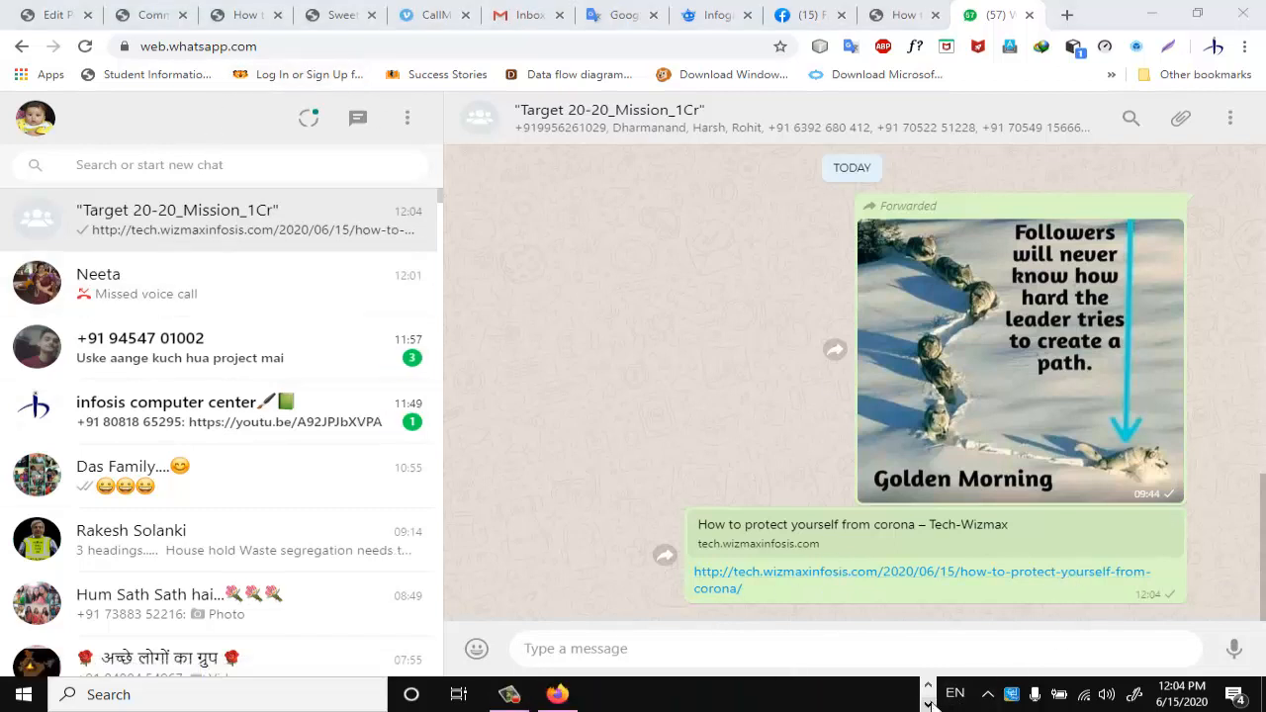
mouse_move(506, 690)
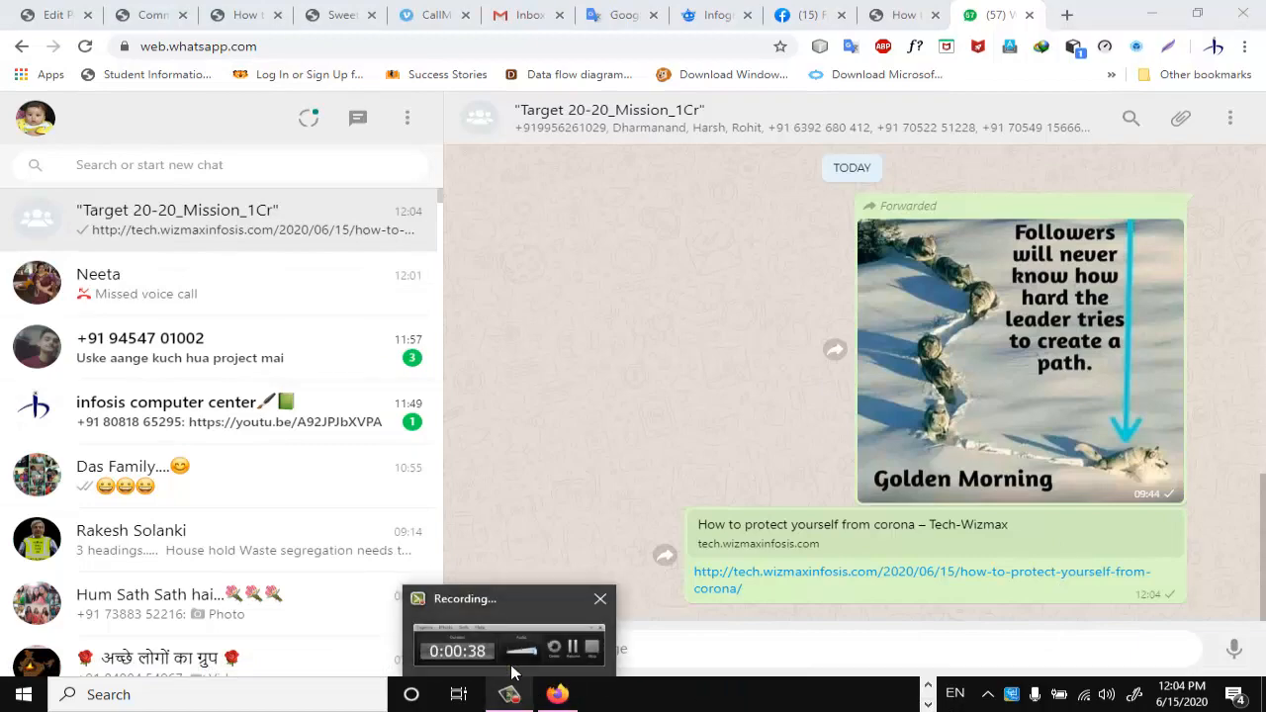
click(523, 613)
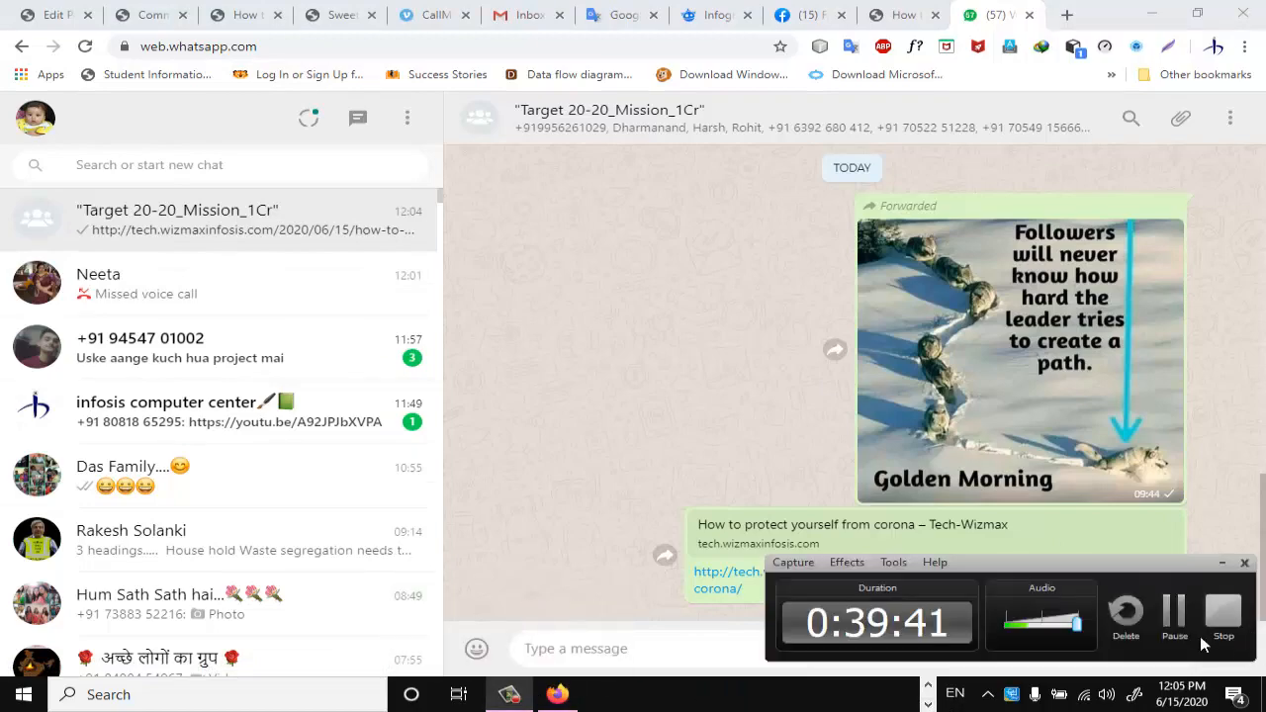